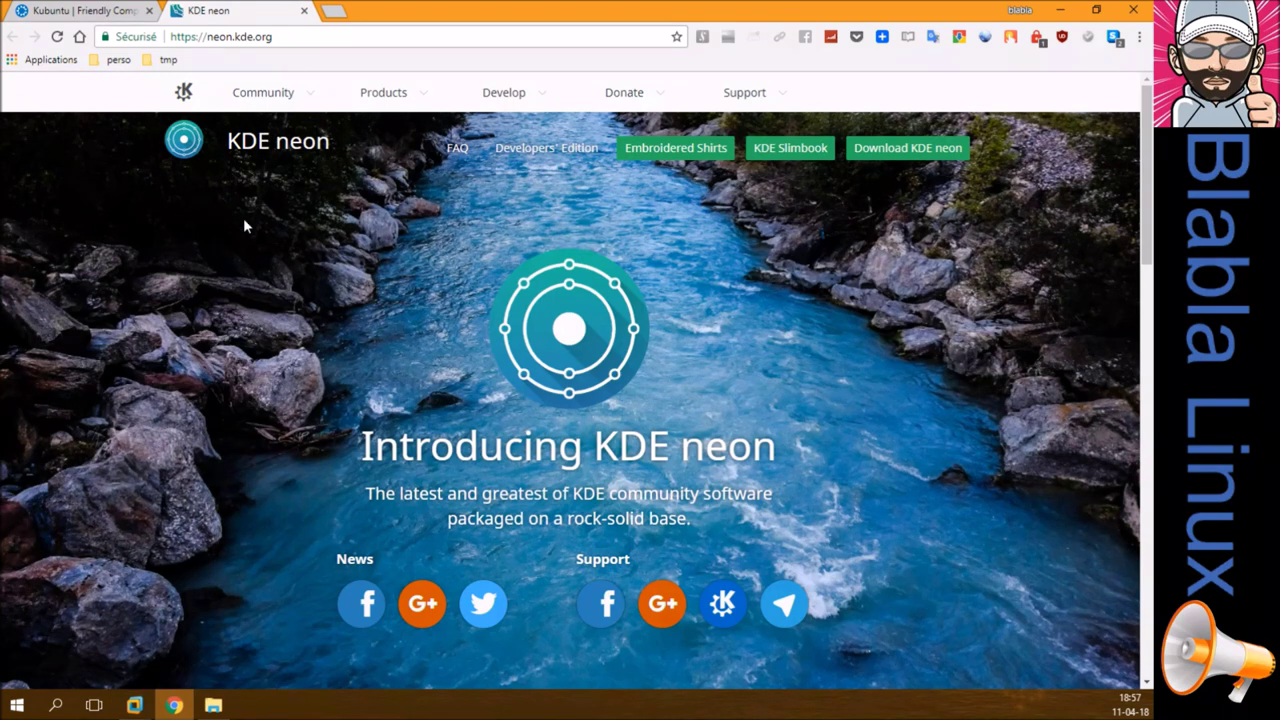
- Switch to File Explorer and check the main virtual disk sizes in the kubuntu-18.04-beta2-desktop-amd64 folder and its MINIMAL counterpart
left_click(1063, 9)
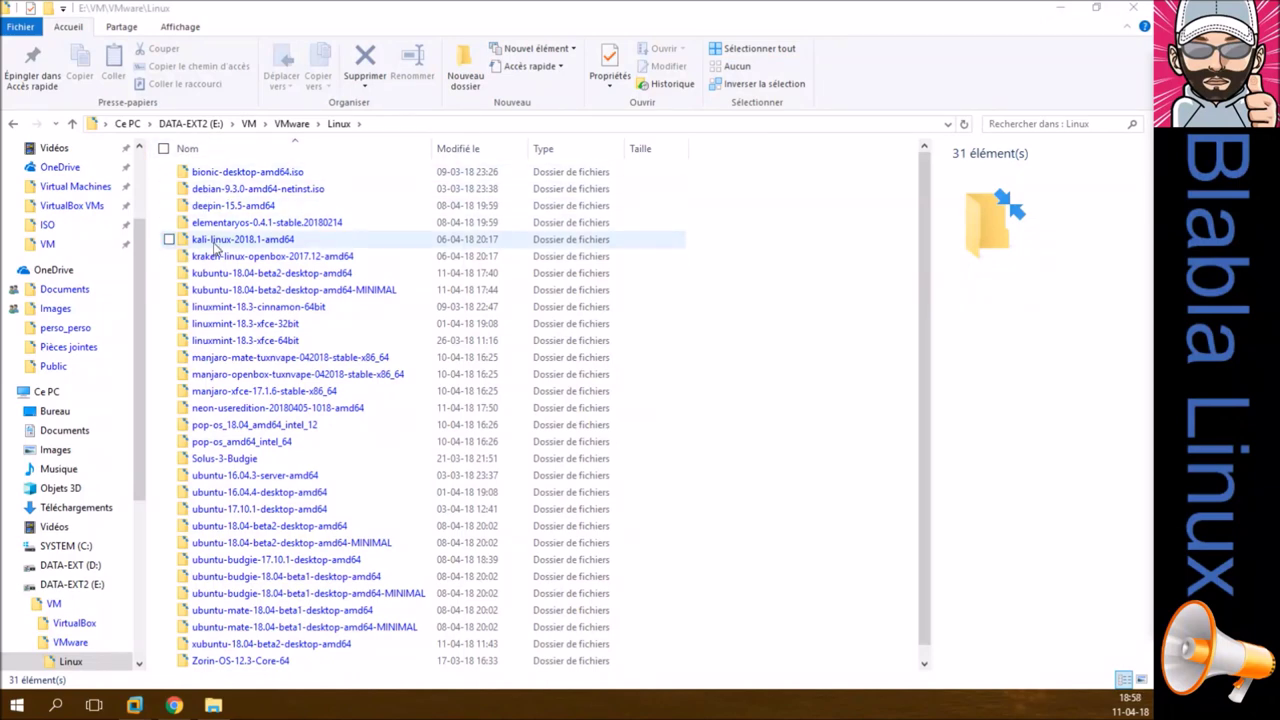
double_click(224, 276)
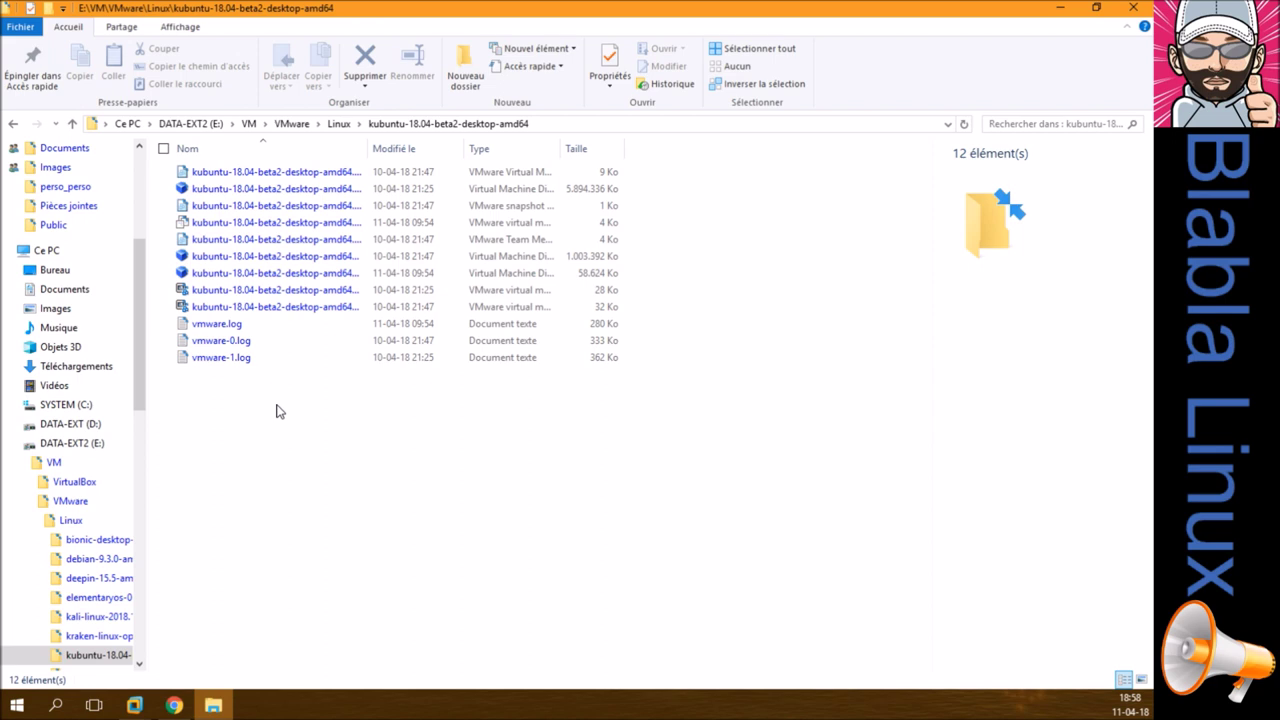
left_click(274, 194)
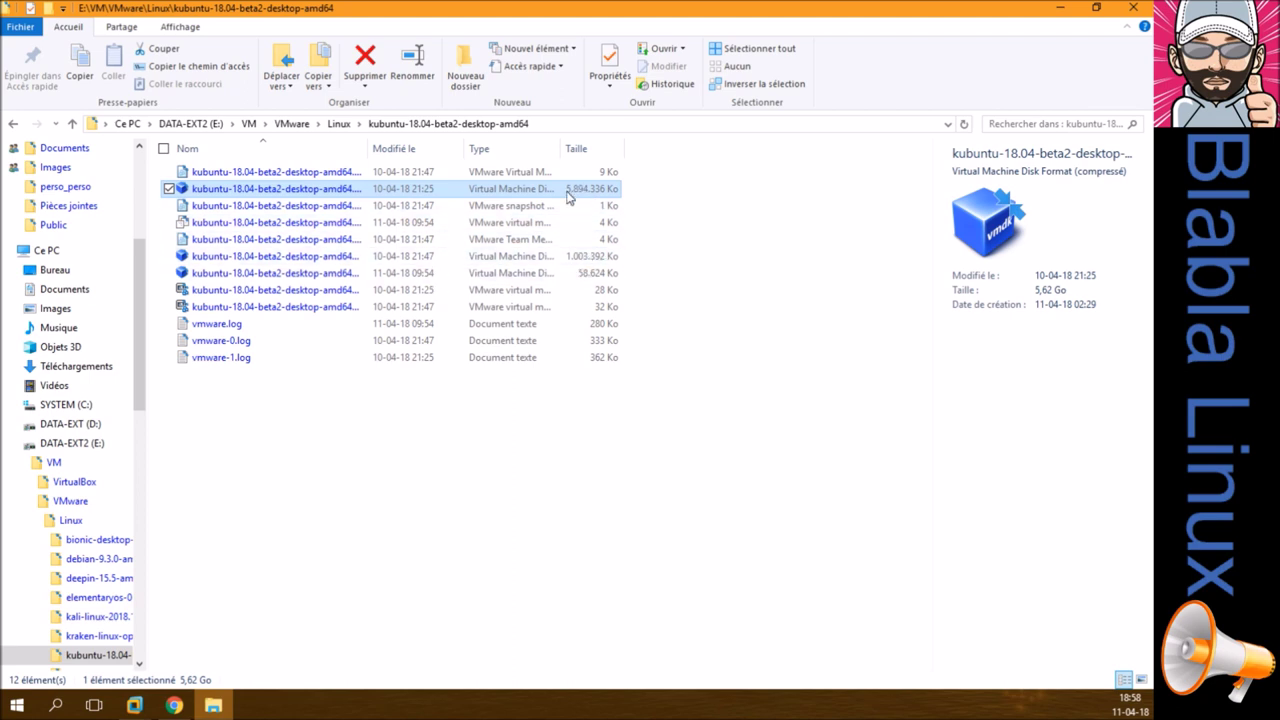
left_click(14, 124)
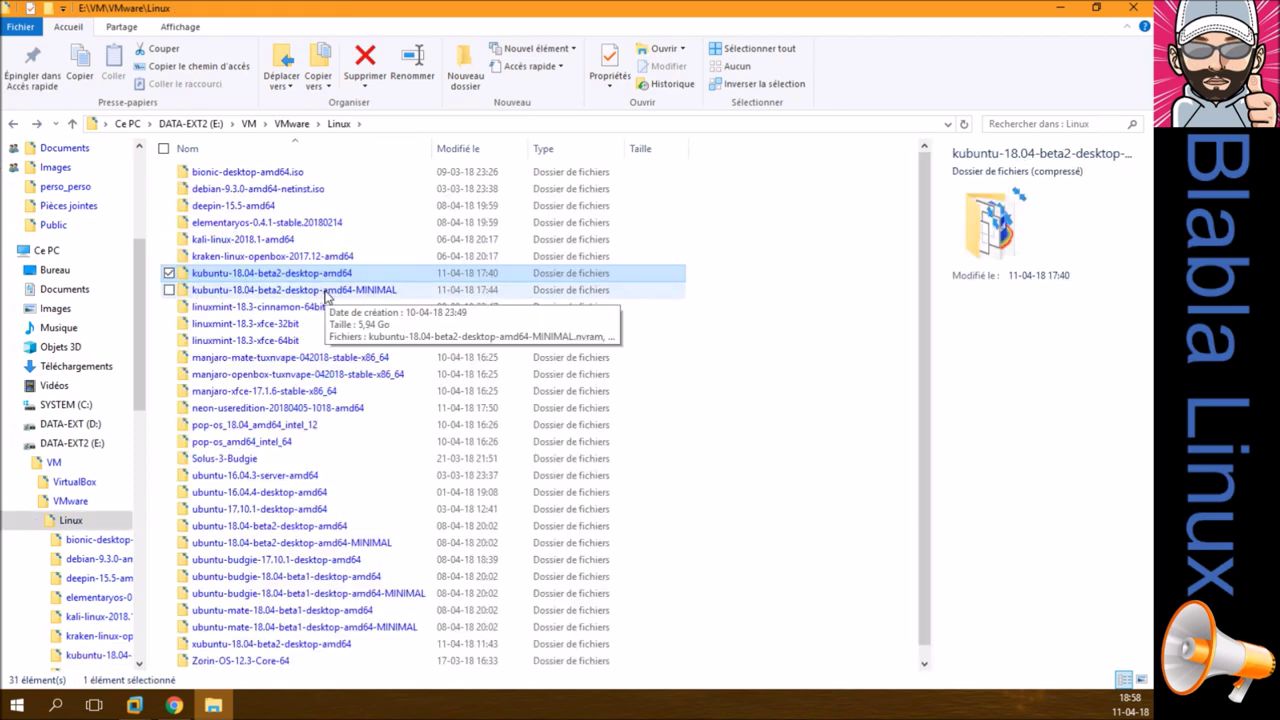
double_click(325, 291)
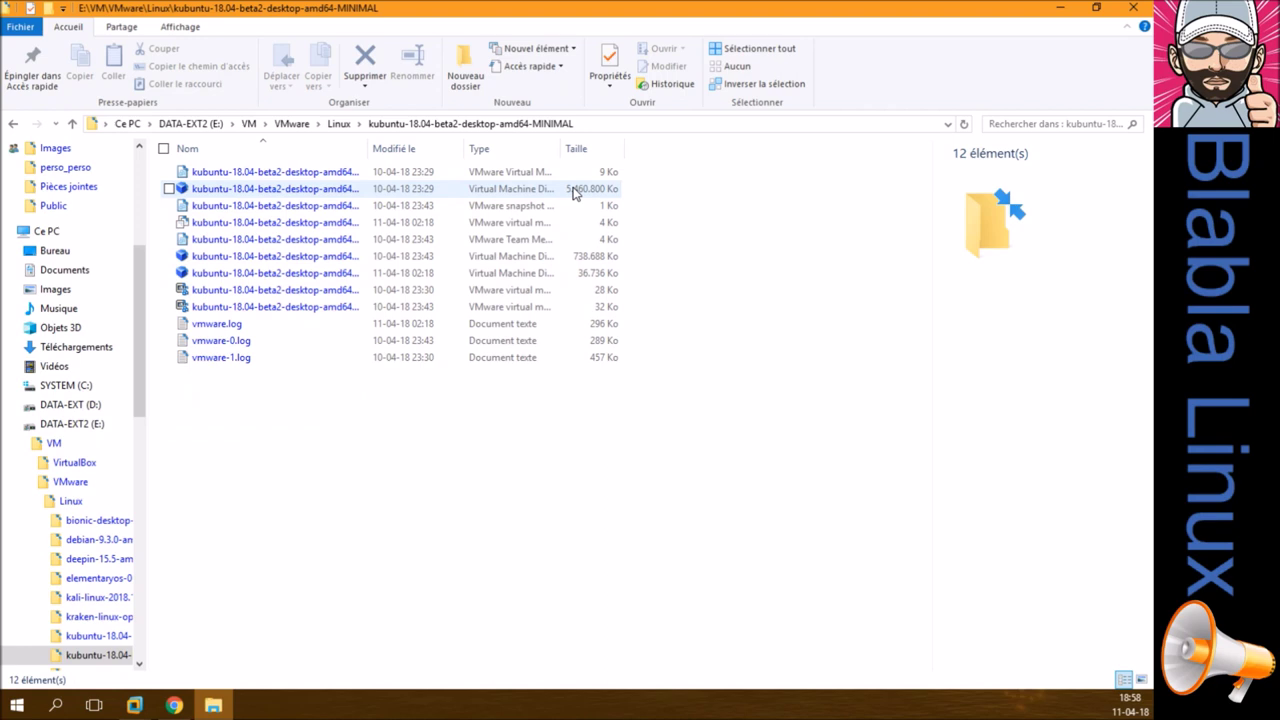
left_click(11, 126)
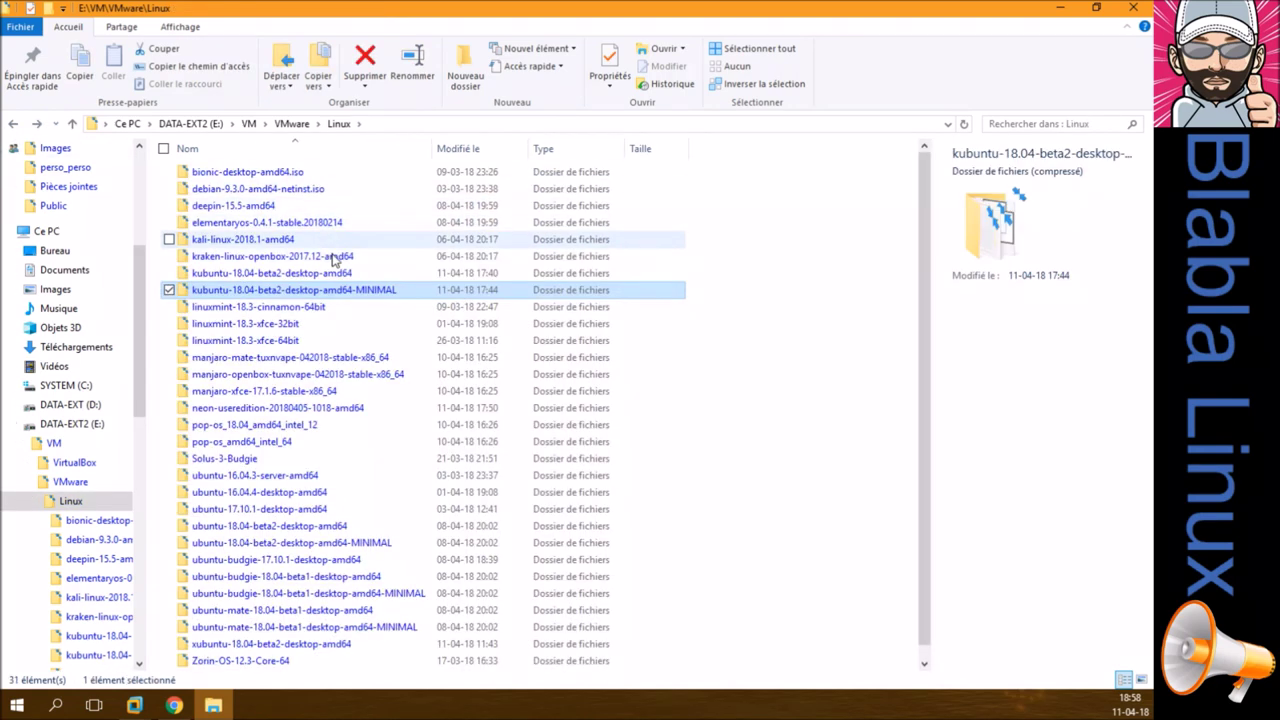
- Reopen the standard and MINIMAL Kubuntu 18.04 beta2 folders and compare the file sizes of their main virtual disks
double_click(298, 276)
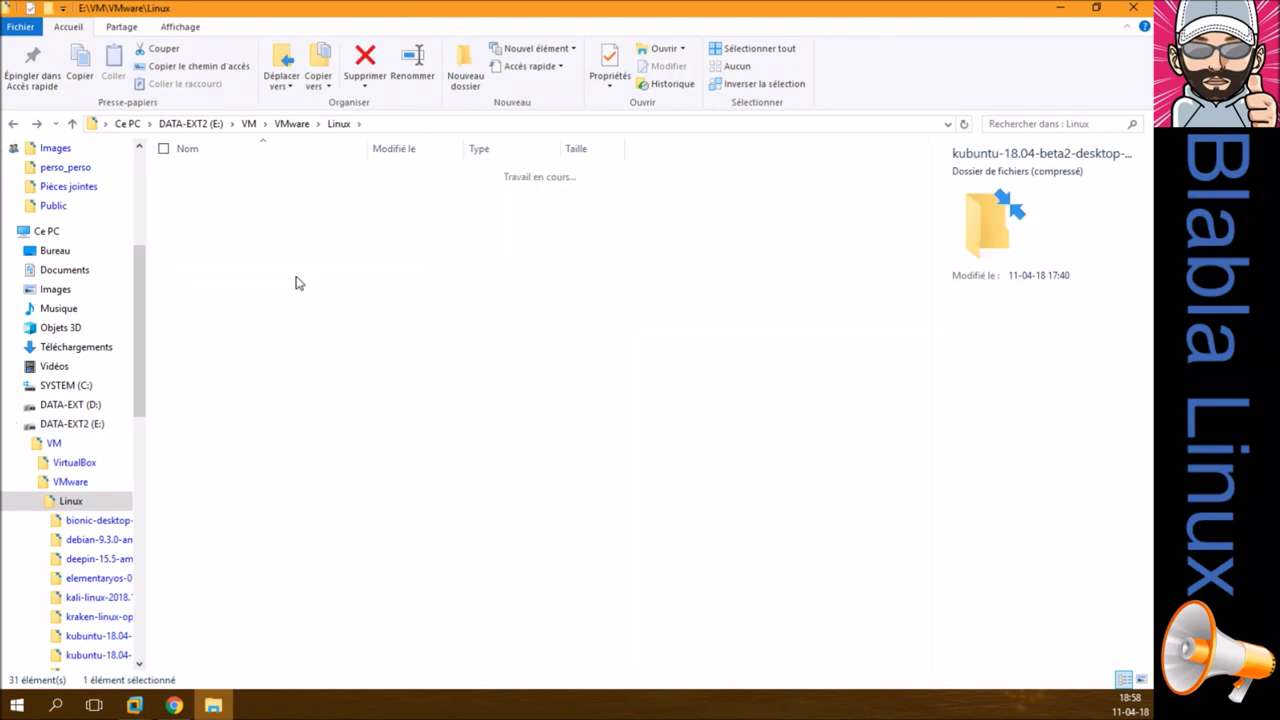
left_click(577, 195)
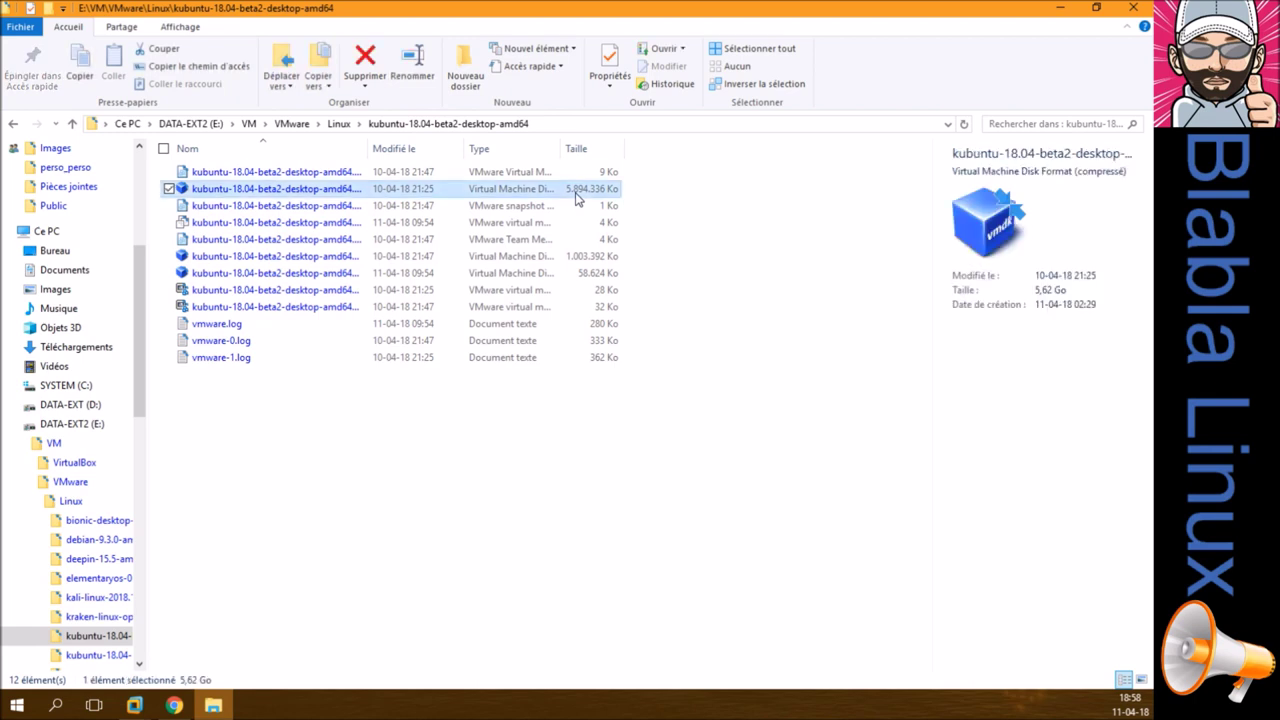
left_click(13, 126)
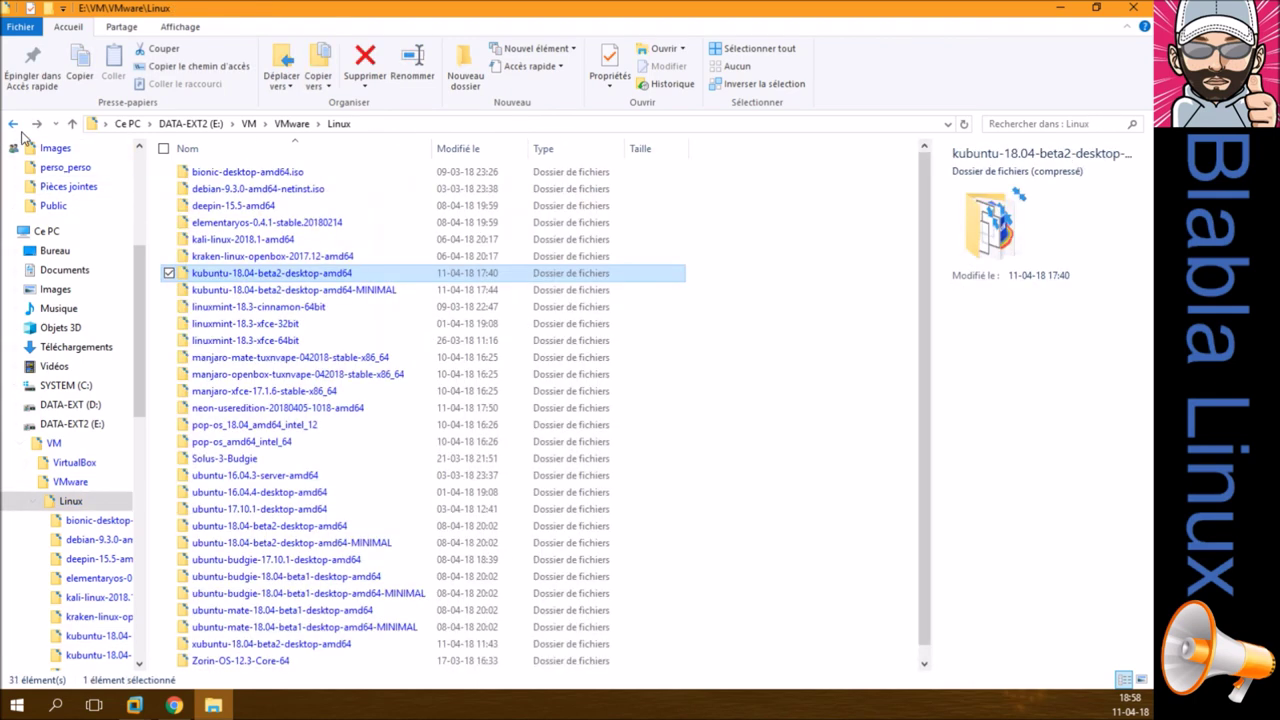
double_click(366, 290)
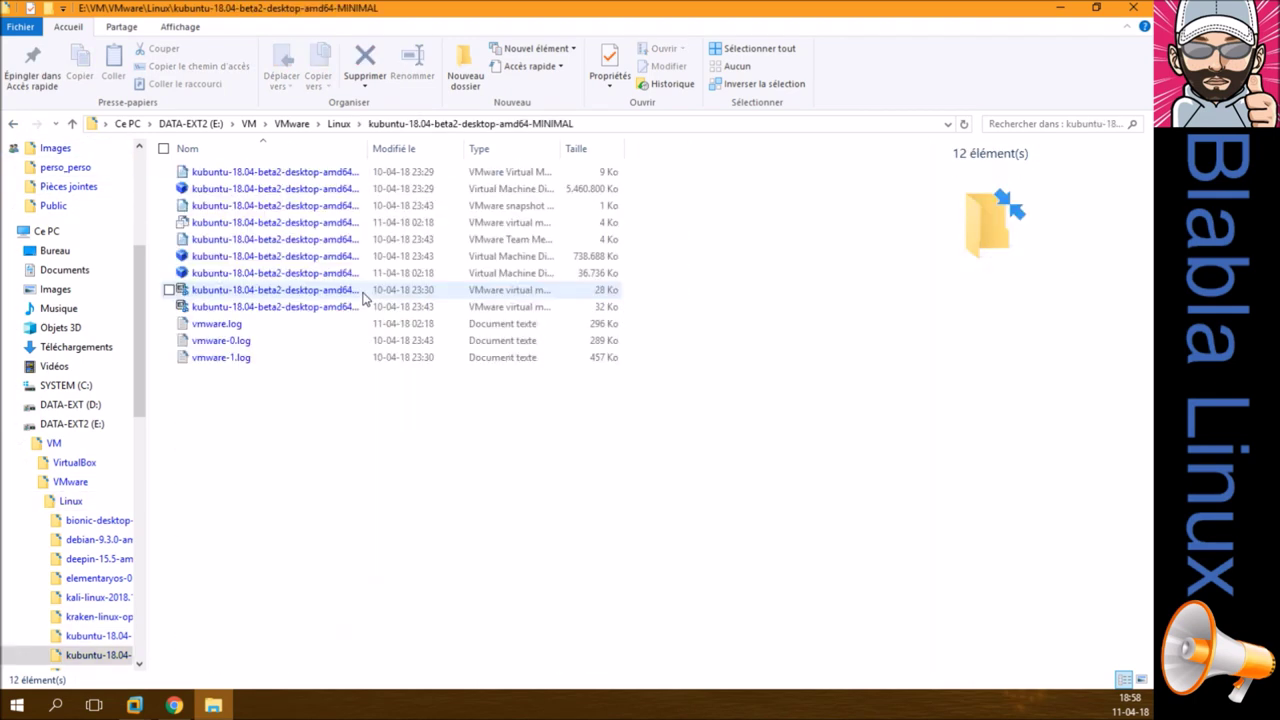
left_click(579, 194)
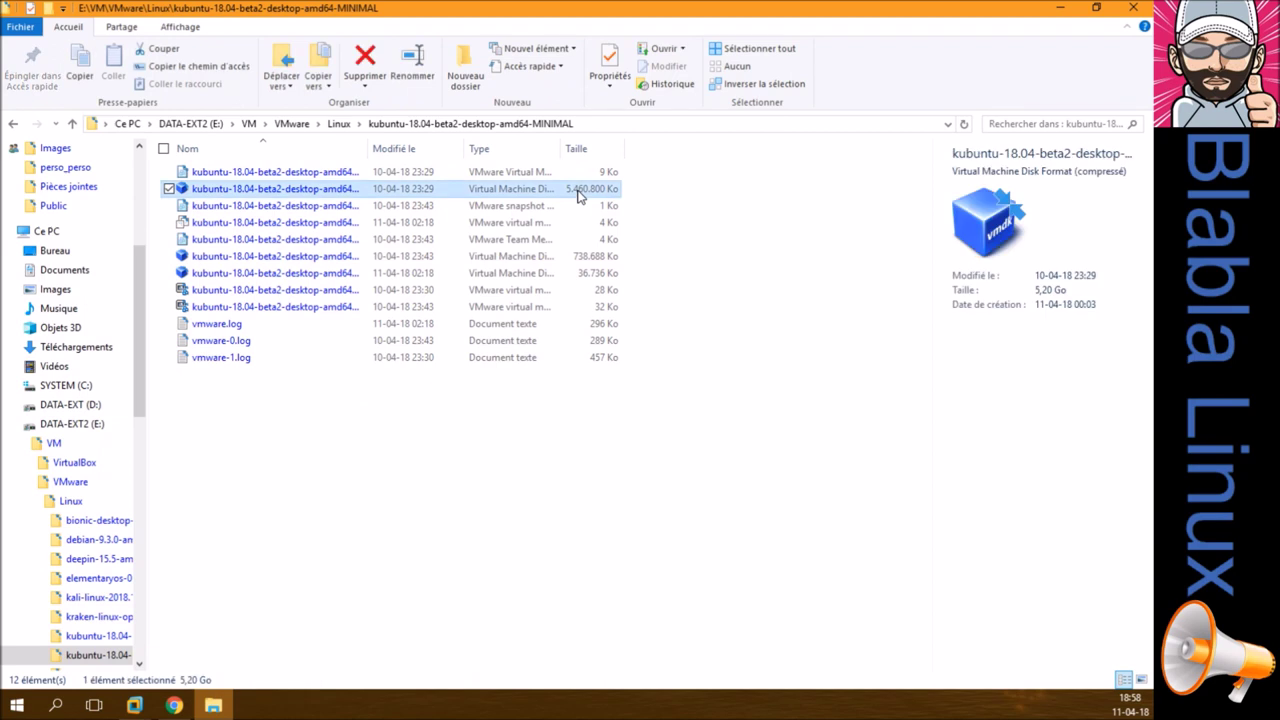
left_click(10, 126)
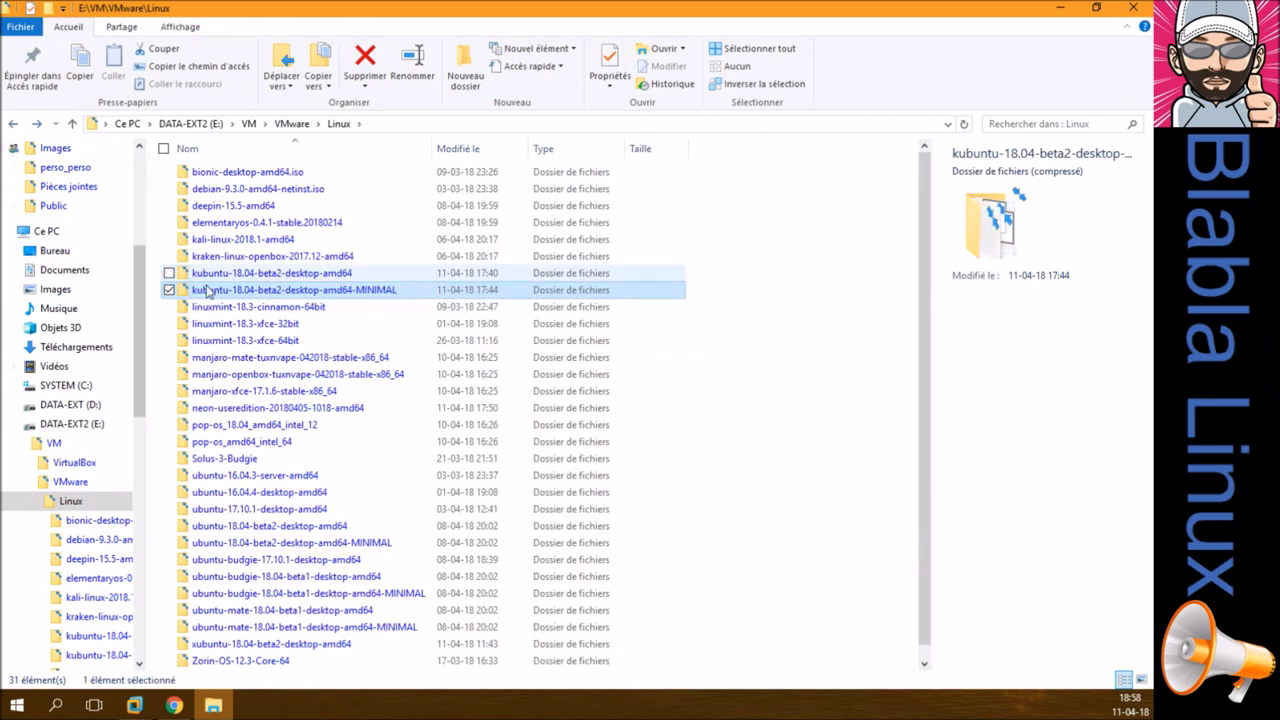
double_click(240, 418)
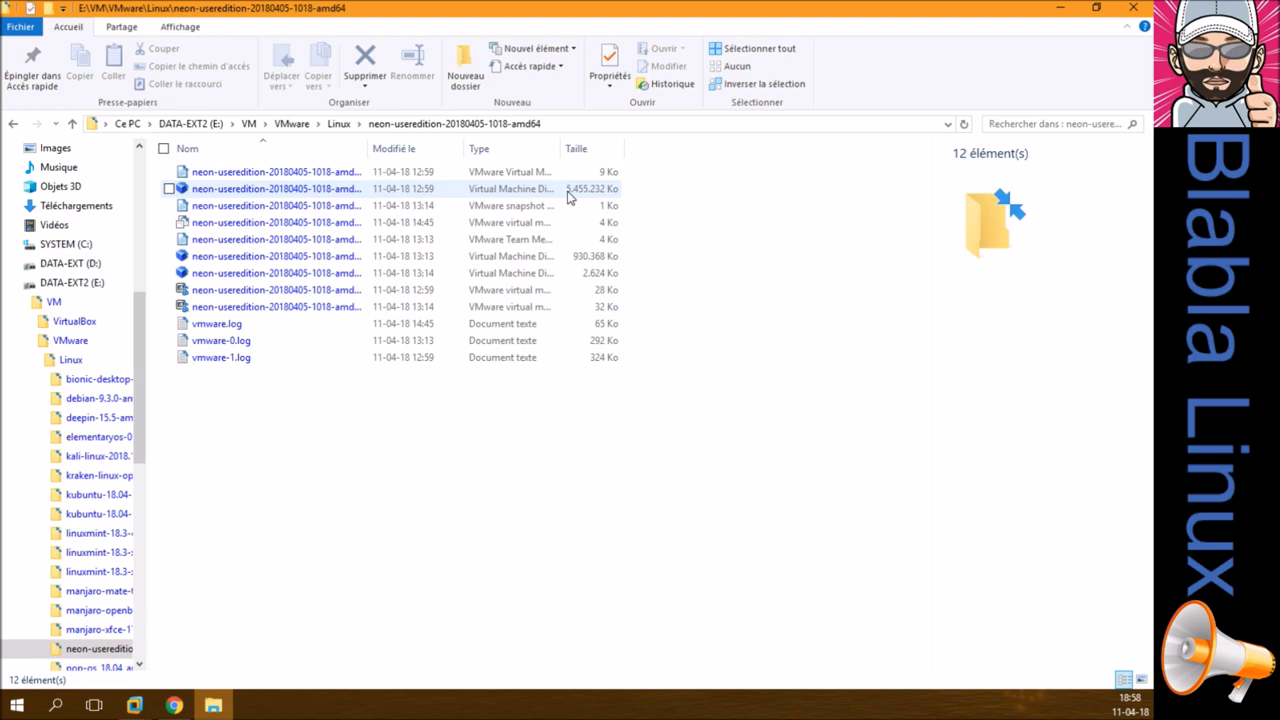
left_click(14, 124)
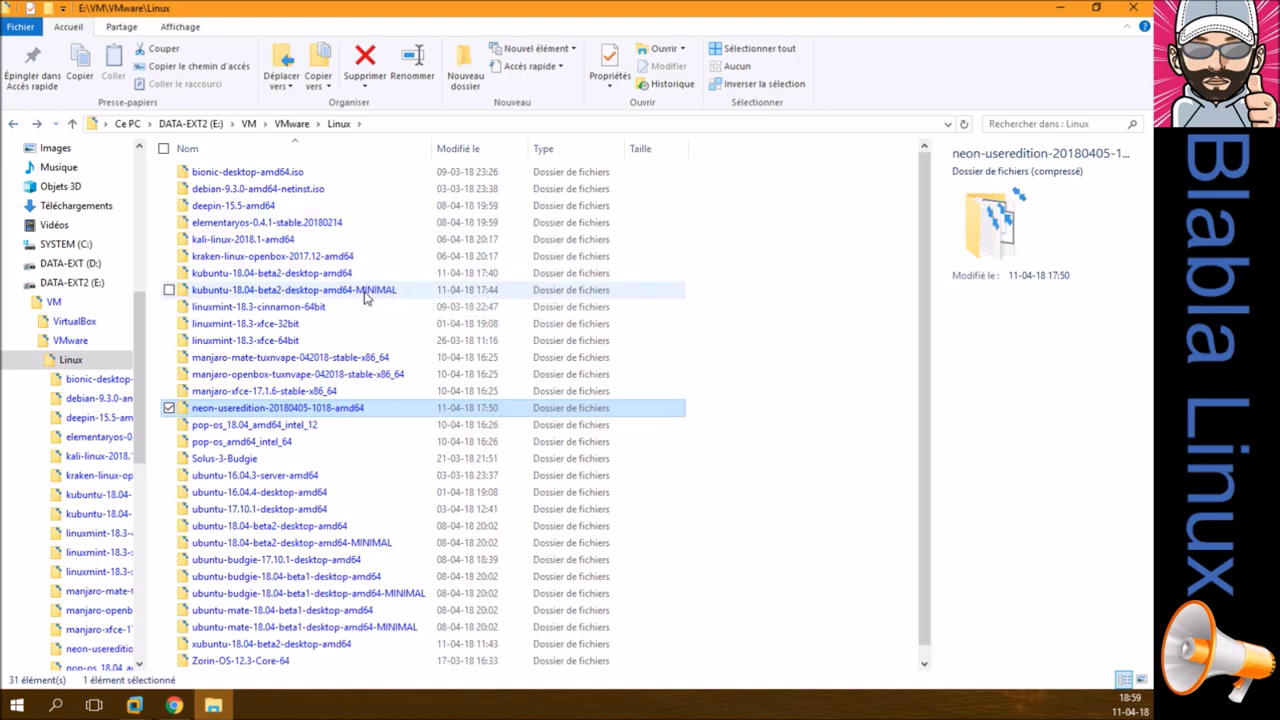
double_click(449, 290)
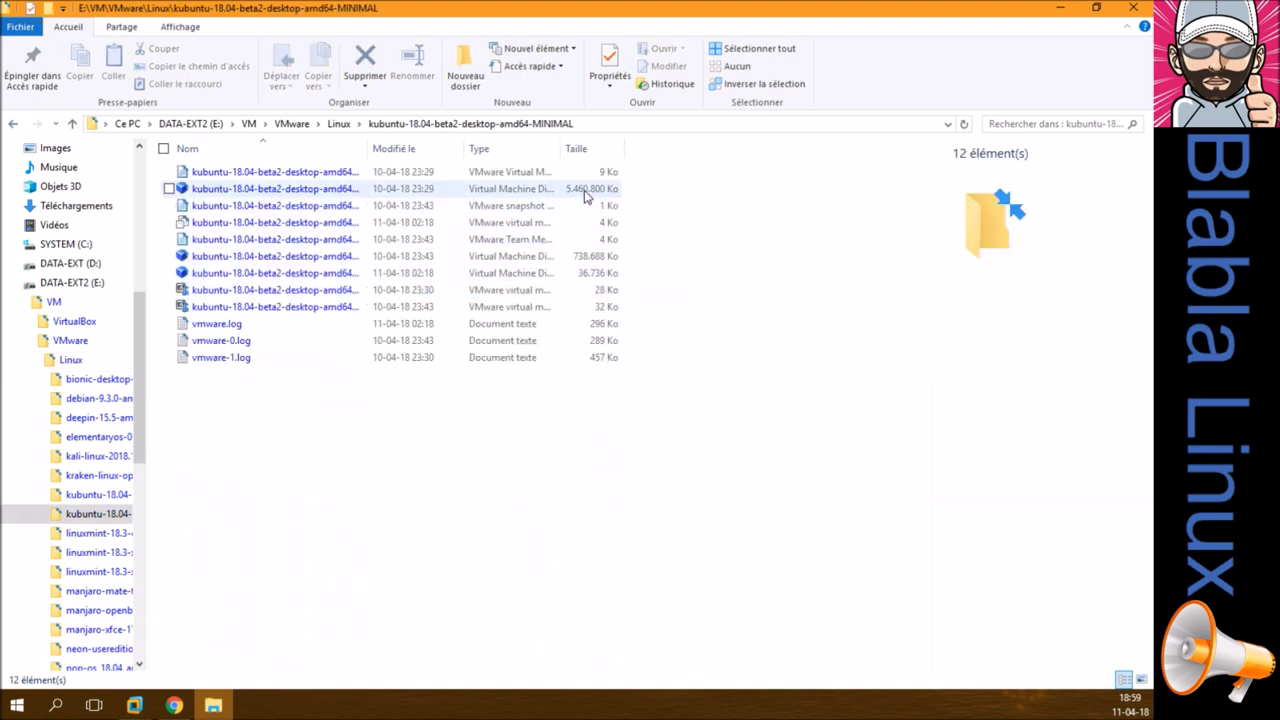
left_click(585, 191)
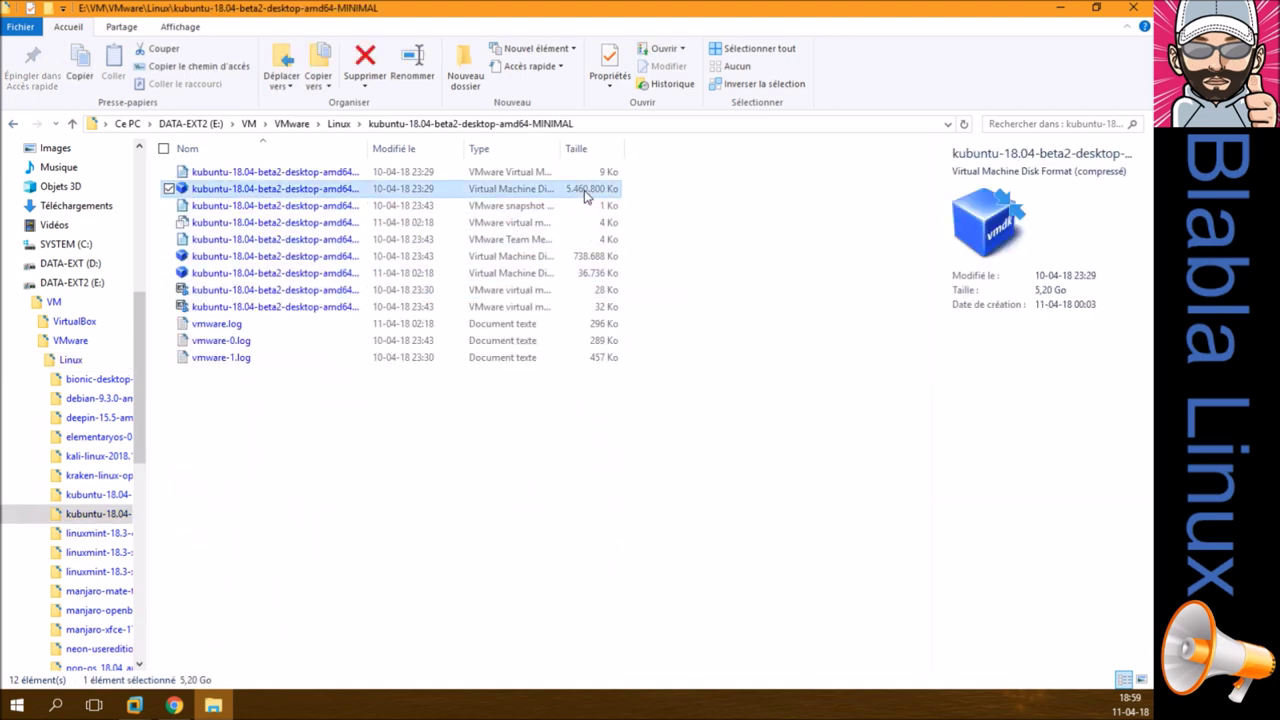
left_click(237, 442)
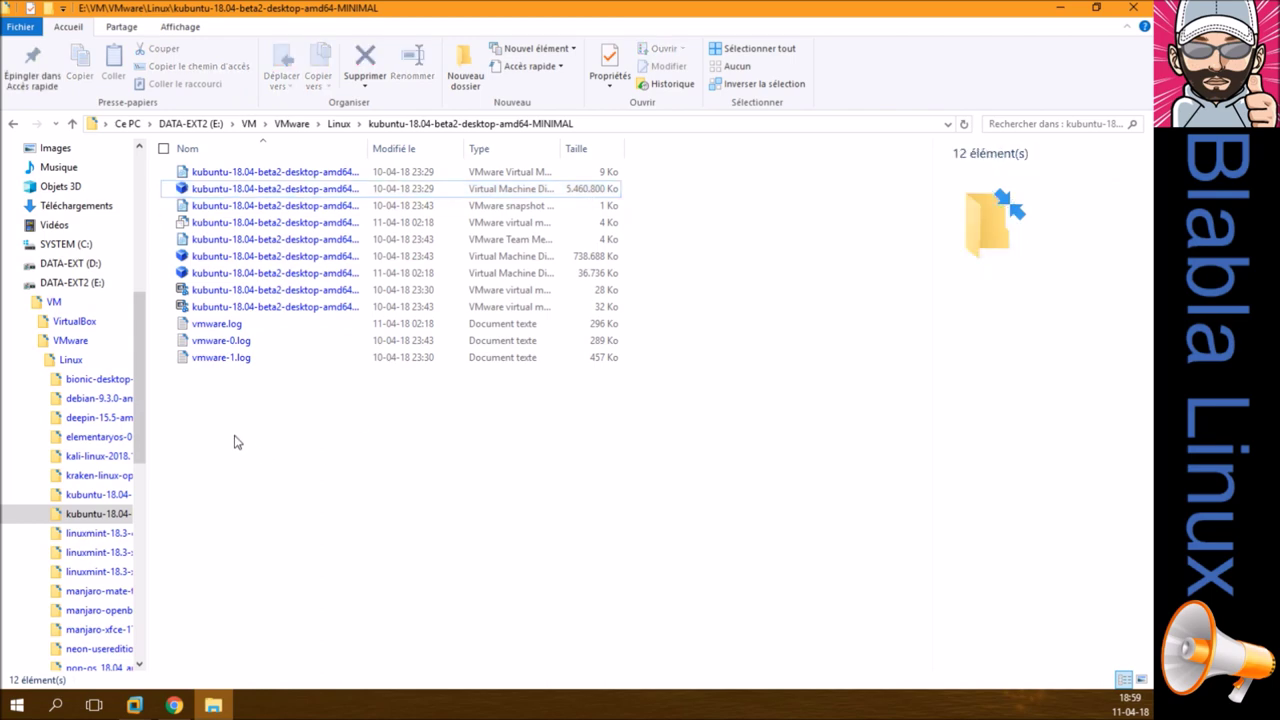
left_click(1121, 19)
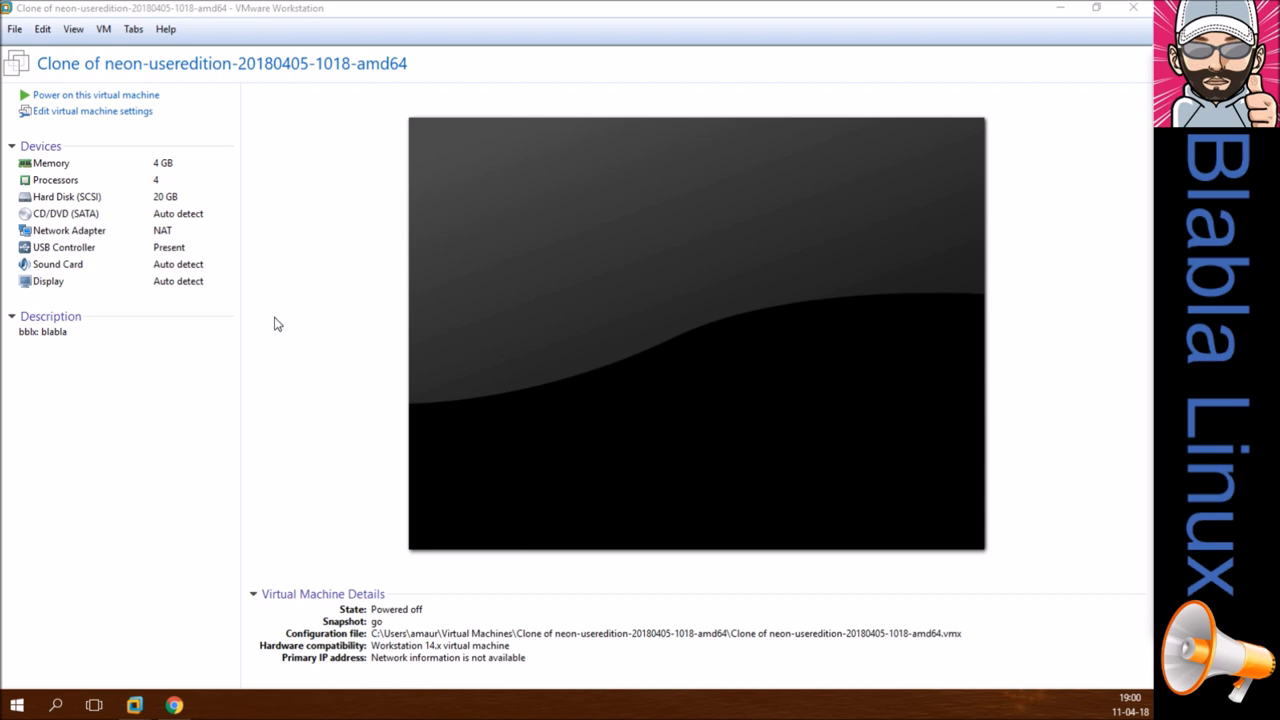
- Switch to the standard Kubuntu 18.04 beta2 clone in VMware Workstation, power it on and log in with the account password
mouse_move(143, 707)
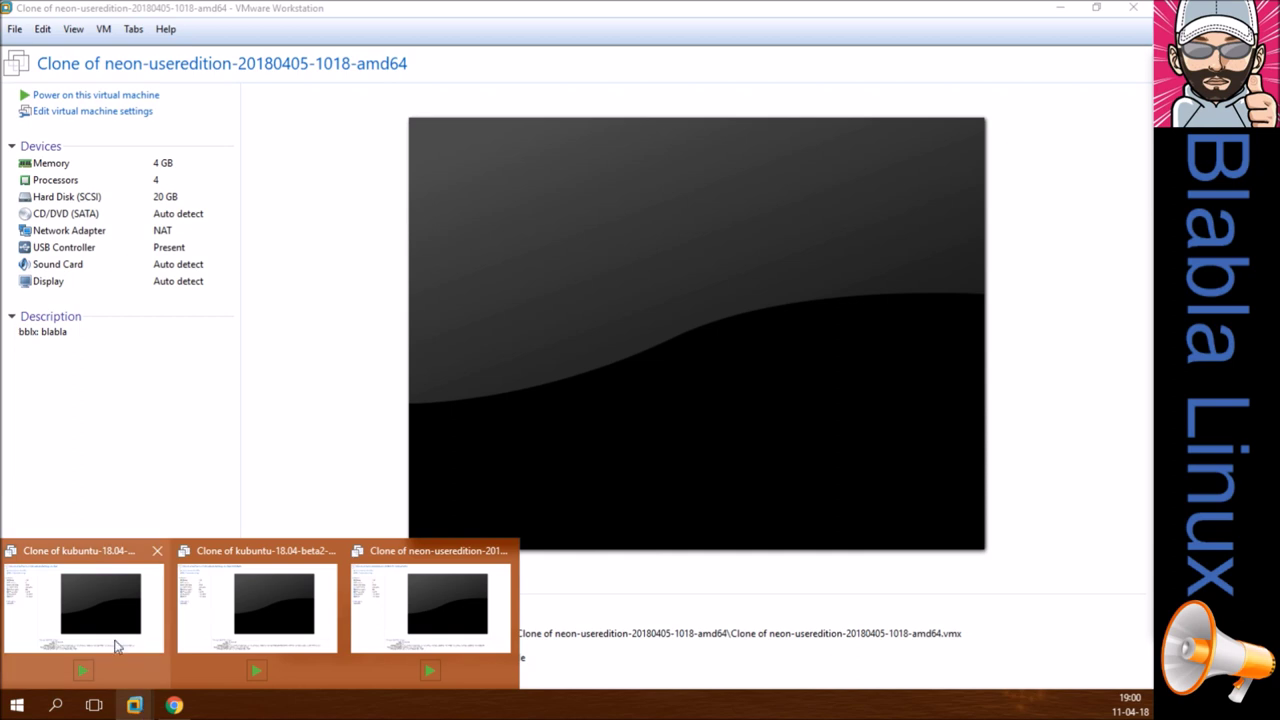
left_click(105, 610)
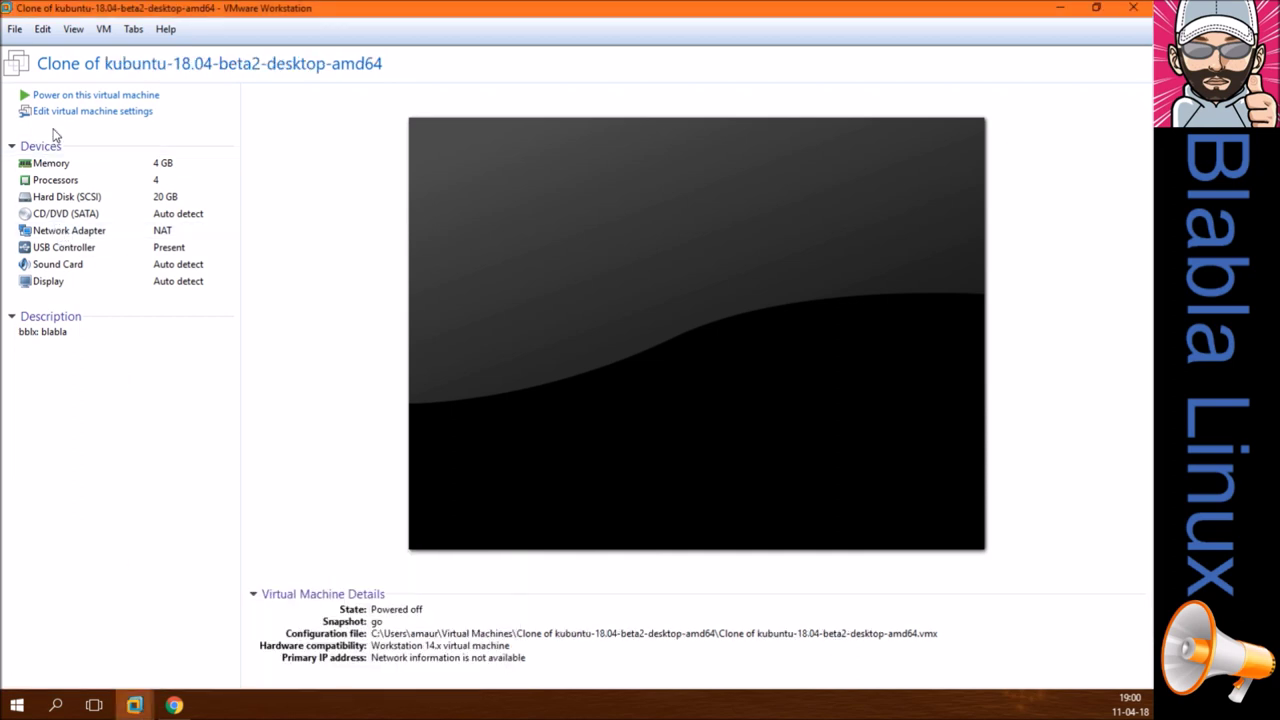
left_click(63, 99)
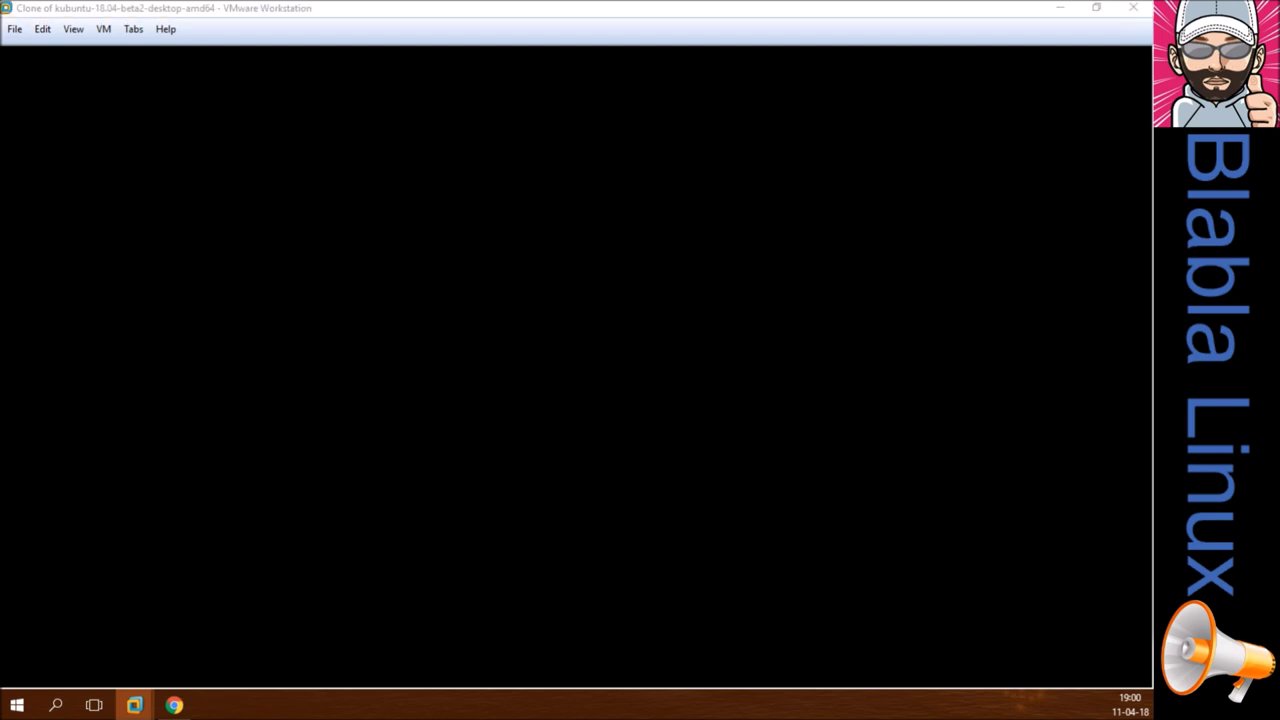
left_click(786, 22)
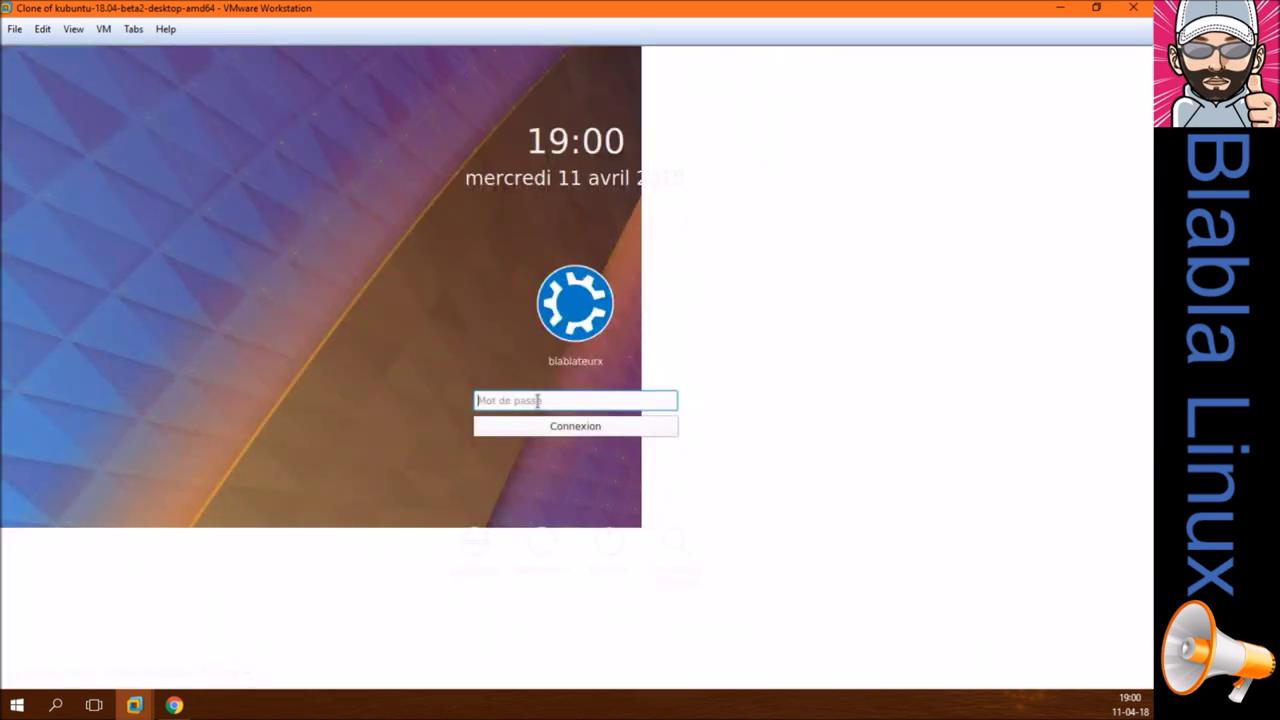
type("******")
left_click(558, 428)
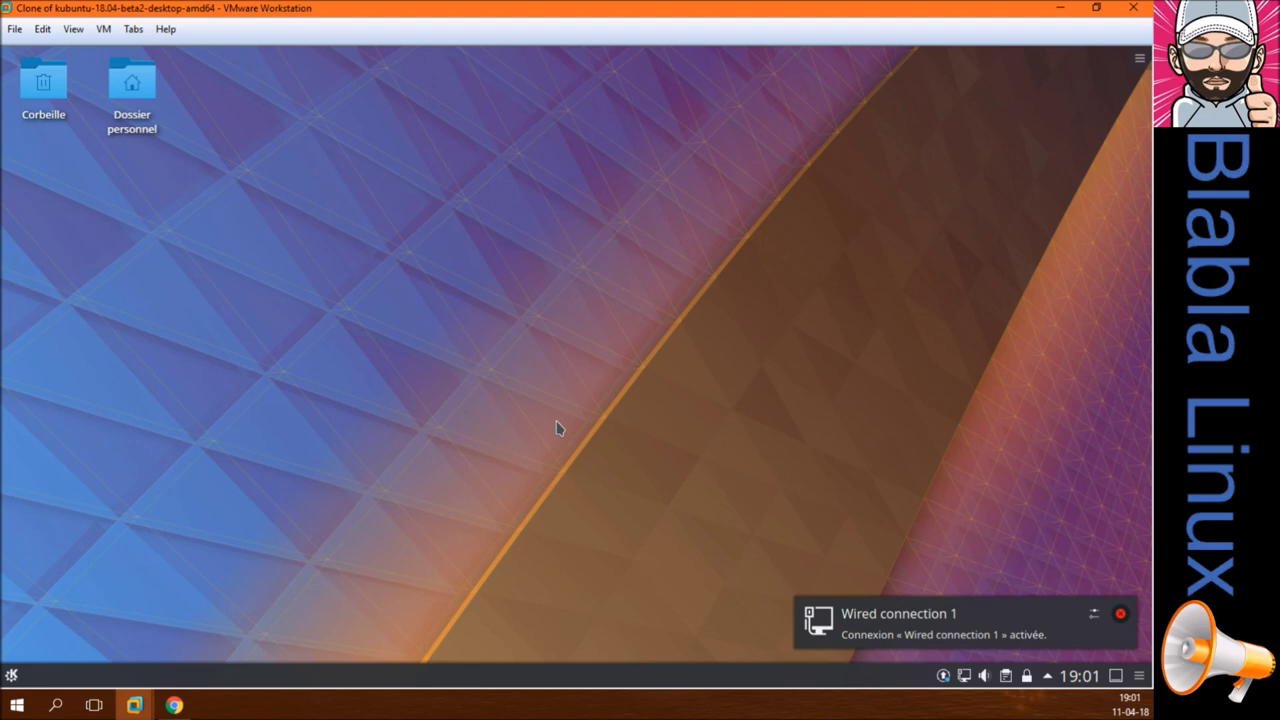
- Open the Konsole terminal around the middle of the Kubuntu desktop and try to run htop
left_click(13, 676)
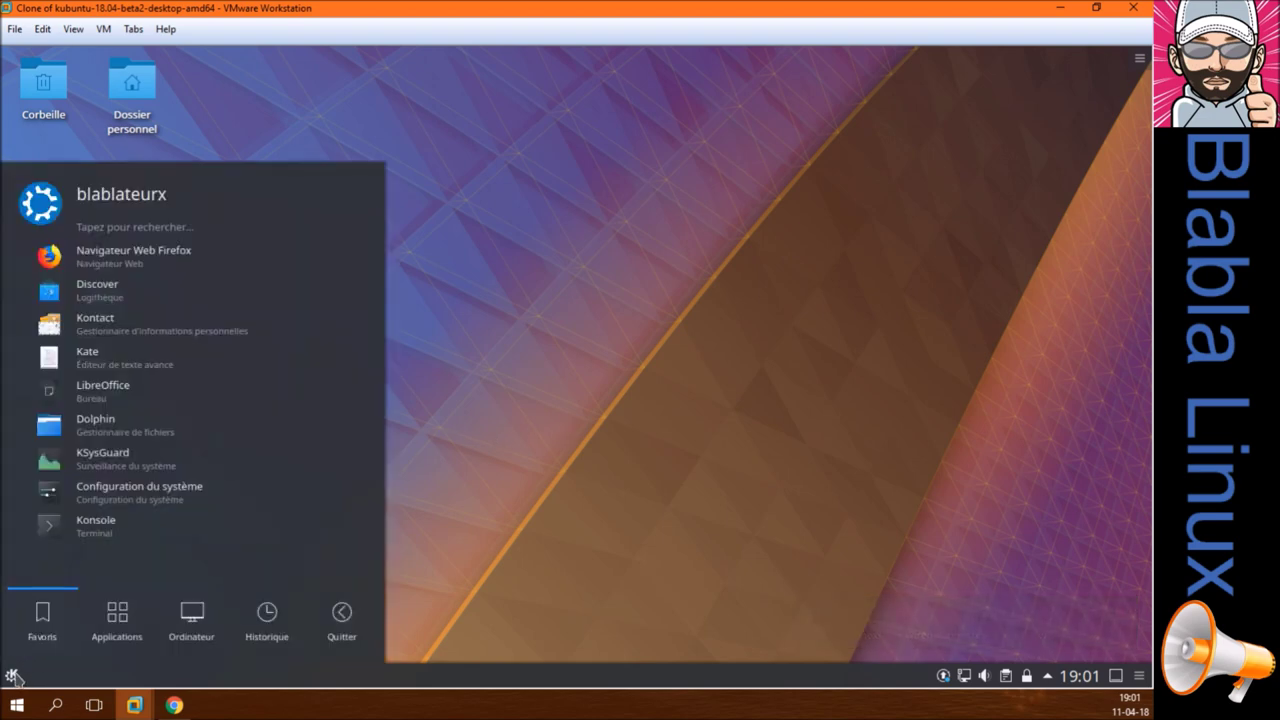
left_click(118, 535)
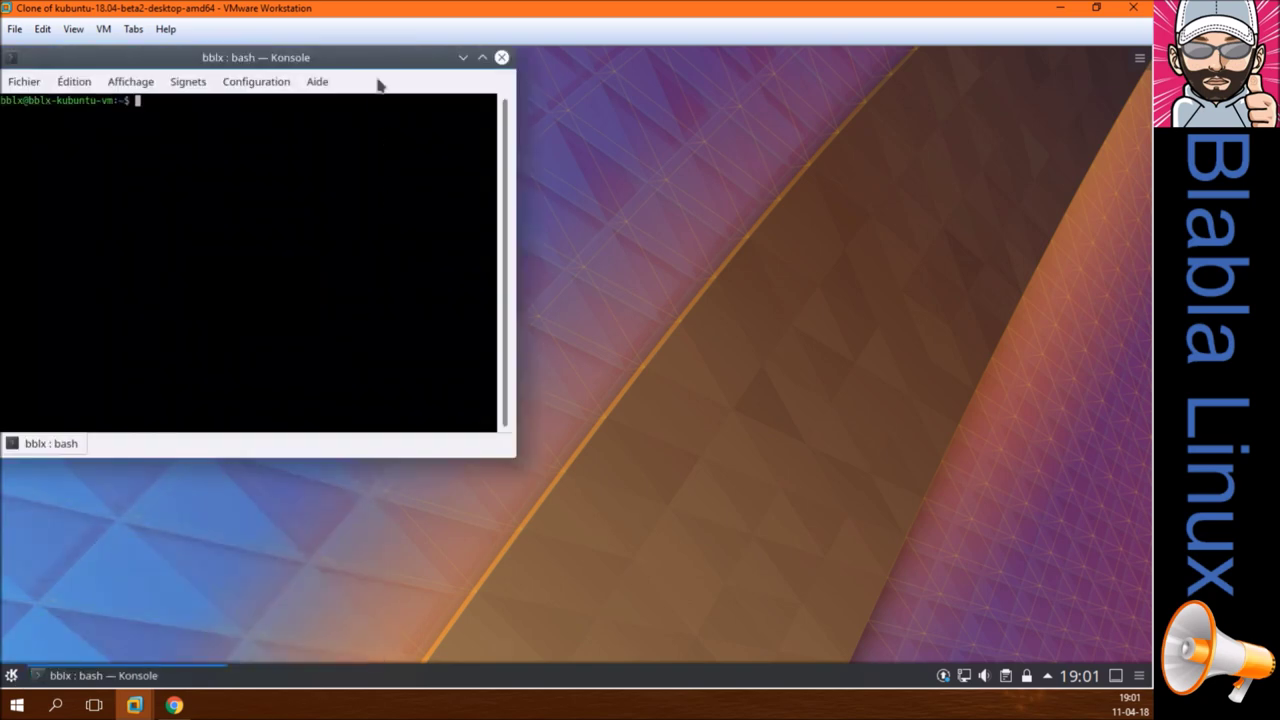
left_click_drag(380, 62, 740, 150)
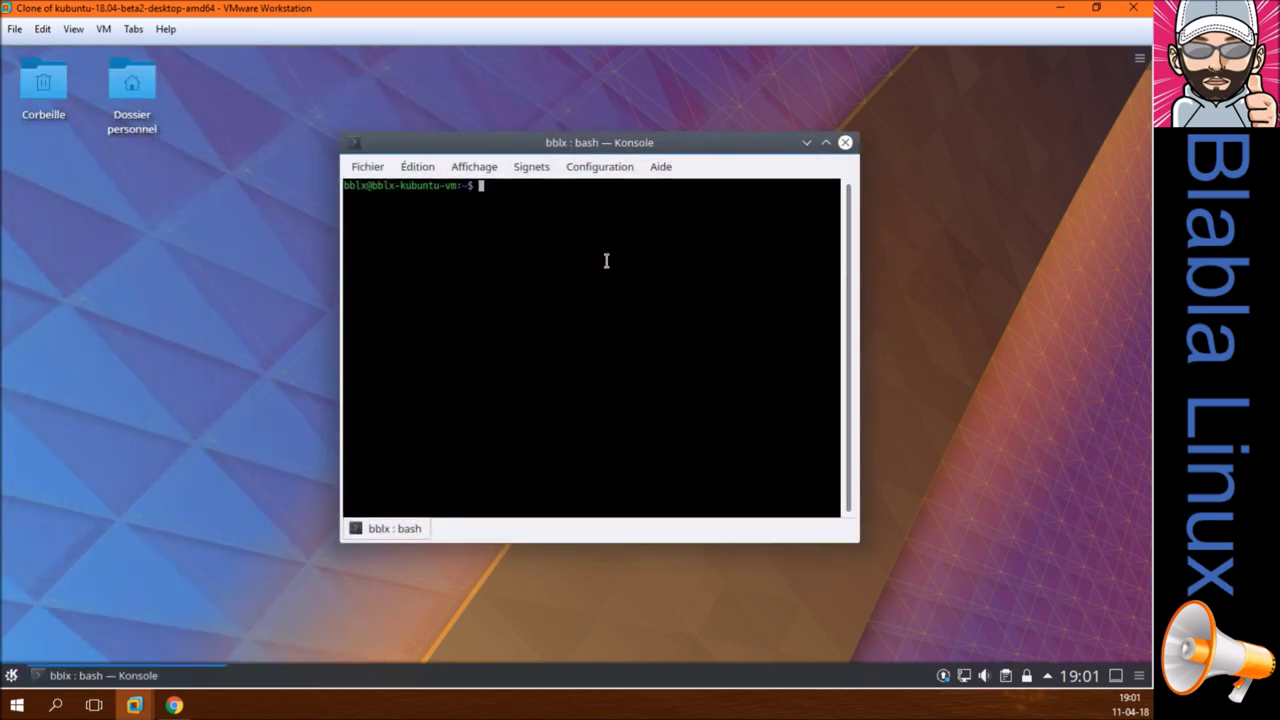
type("htop")
key("Return")
- Install htop with "sudo apt install htop", authorising with the account password, and run htop to monitor the system
type("sudo apt install htop")
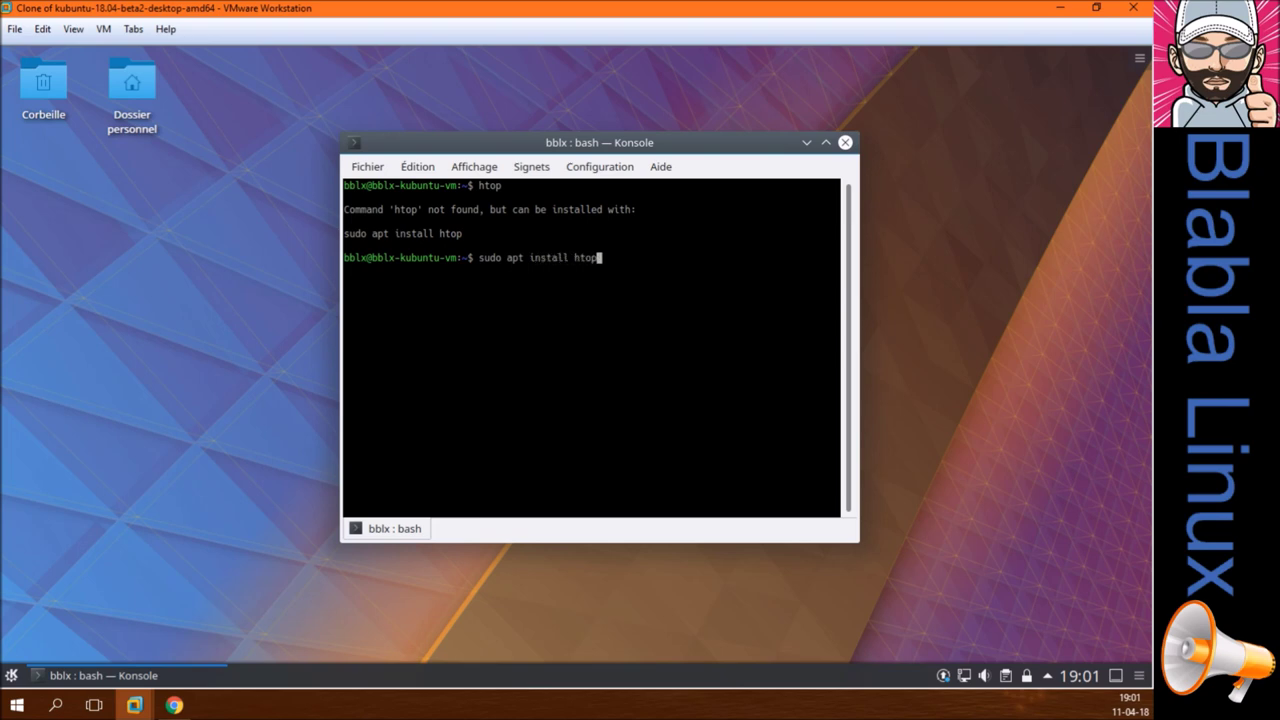
key("Return")
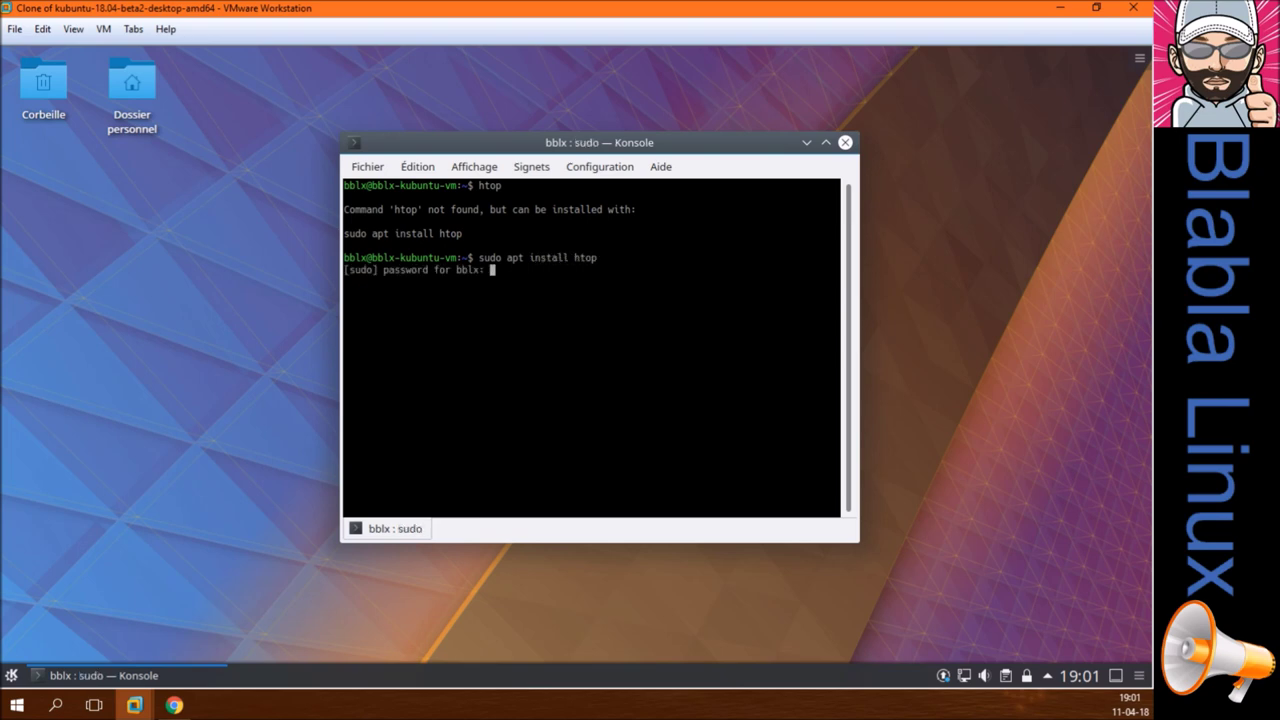
key("Return")
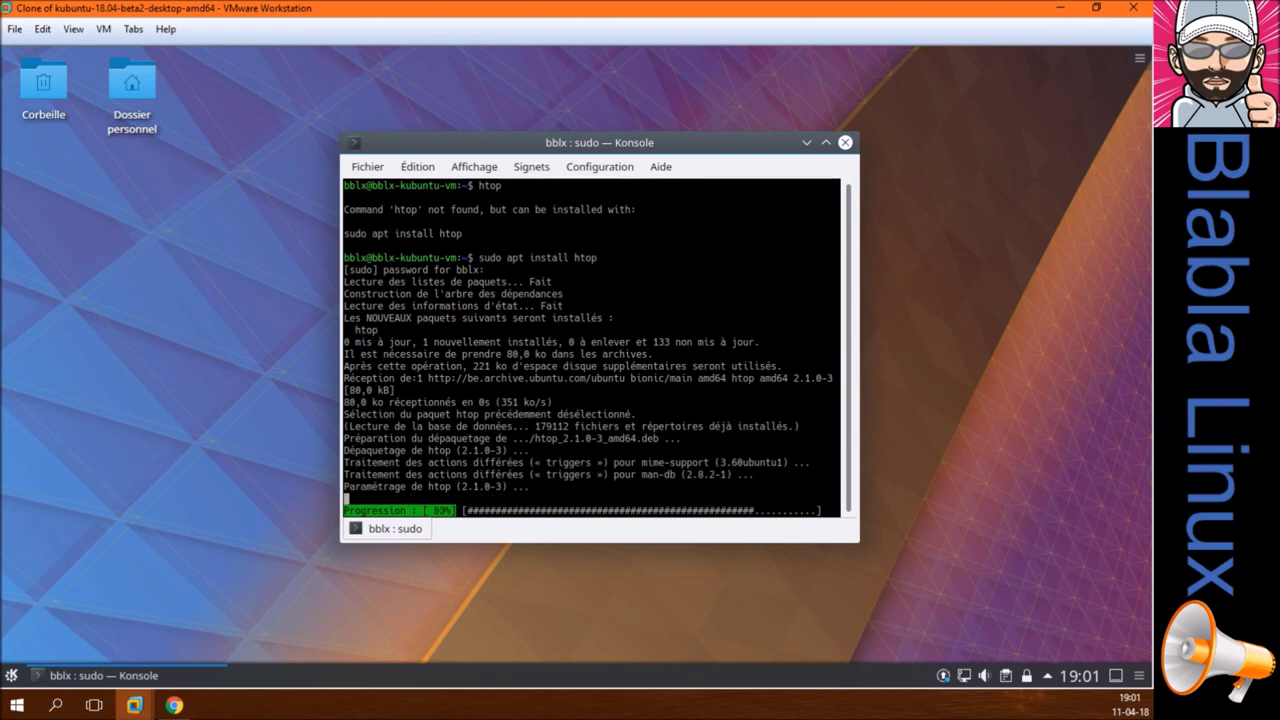
type("htop")
key("Return")
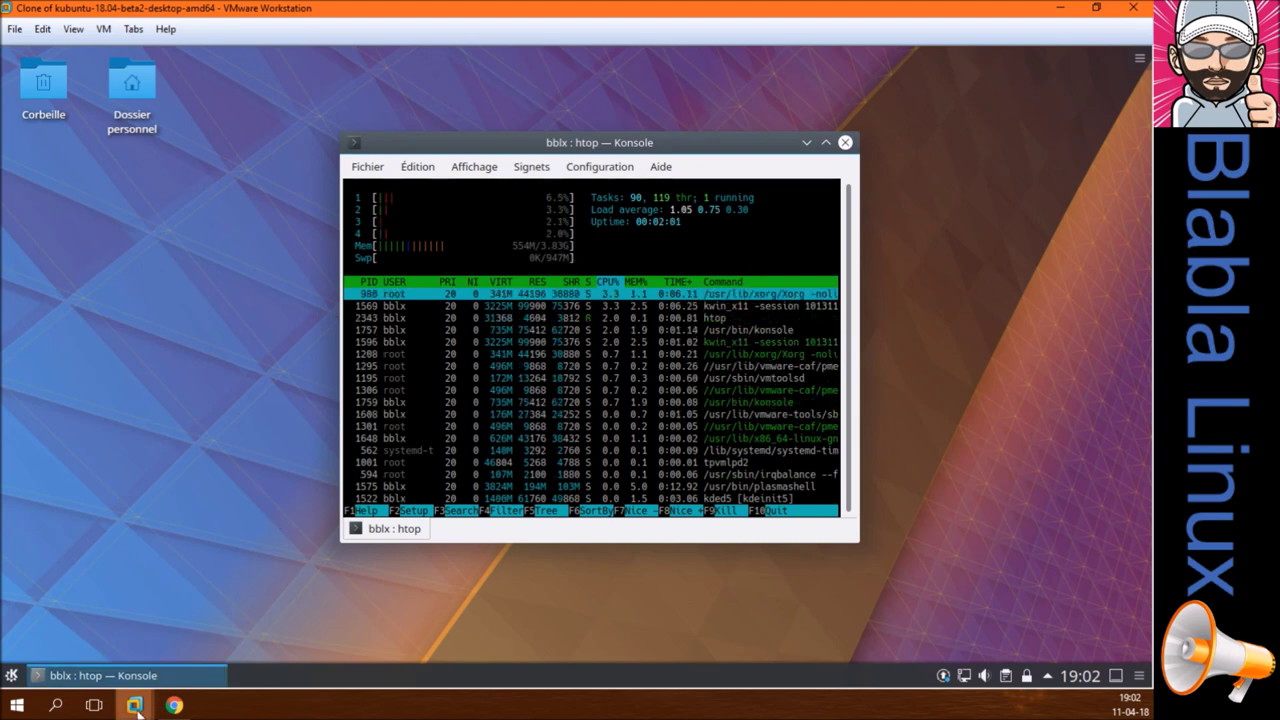
- Switch to the Kubuntu 18.04 beta2 MINIMAL clone and log in to its desktop with the account password
mouse_move(136, 705)
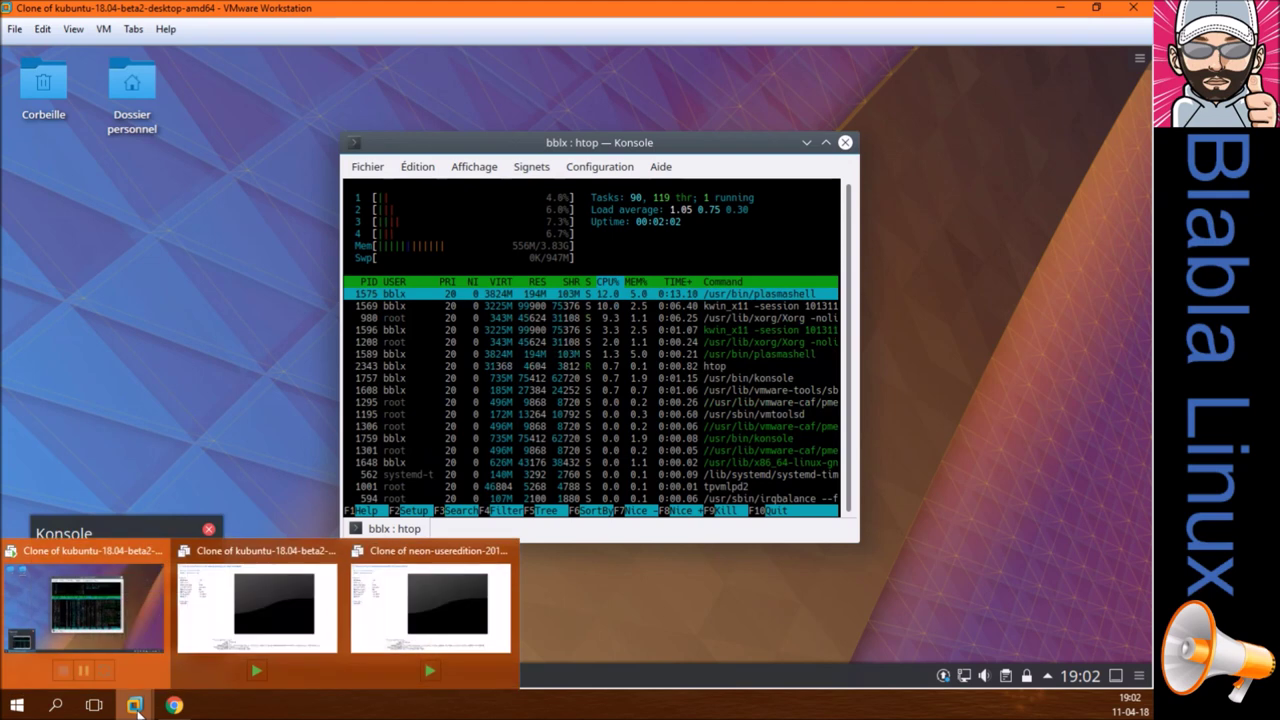
left_click(240, 622)
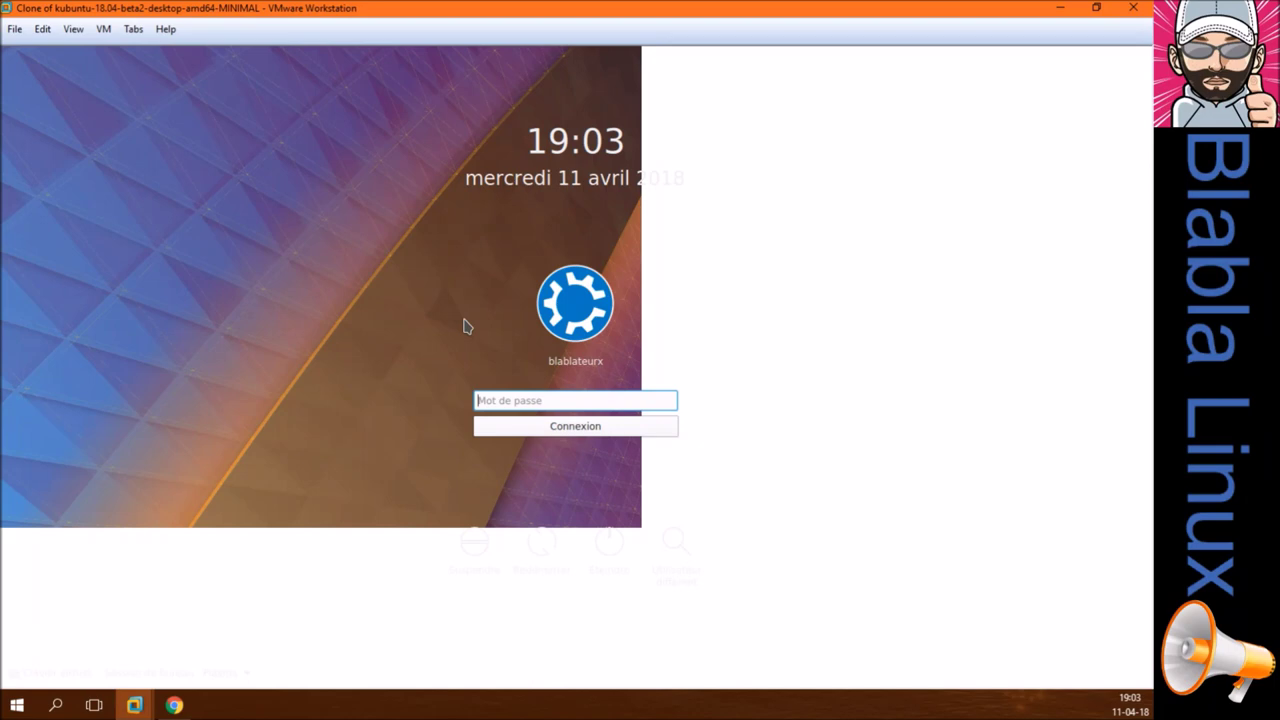
type("******")
left_click(553, 426)
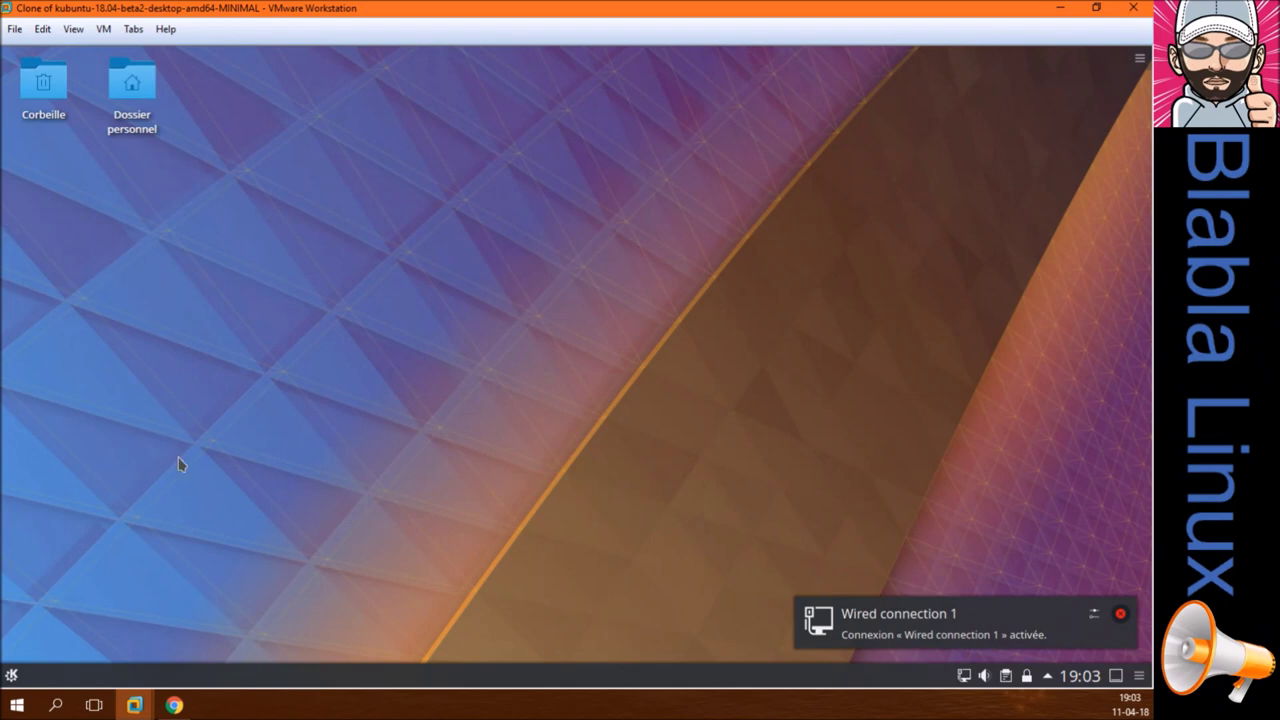
- Find and open the Konsole terminal in the MINIMAL clone and place its window around the middle of the desktop
left_click(11, 676)
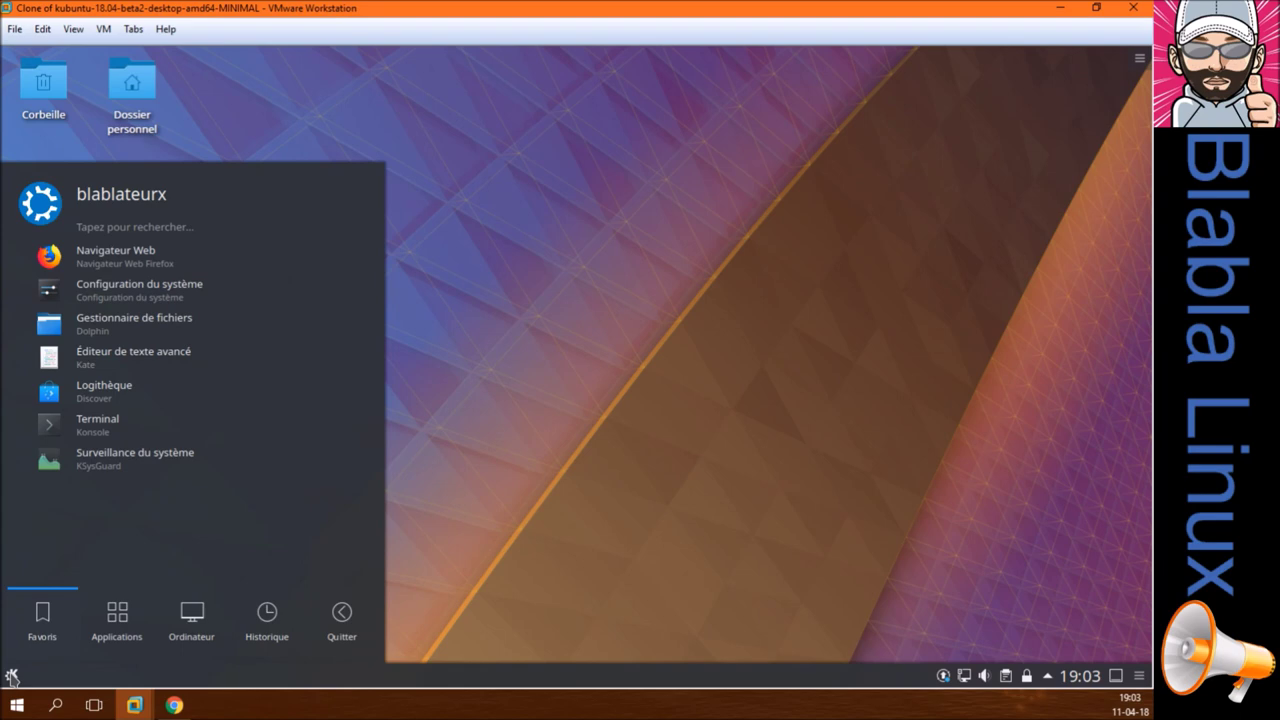
type("ko")
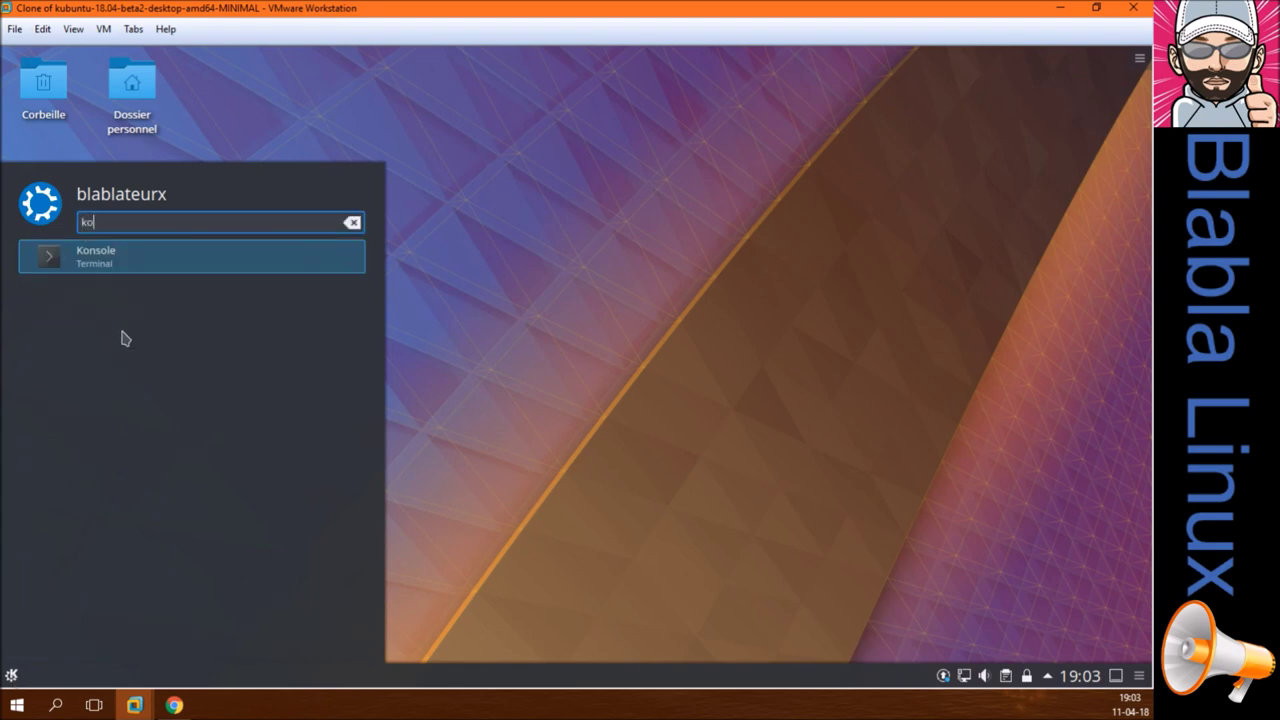
type("n")
left_click(108, 262)
left_click_drag(343, 57, 655, 137)
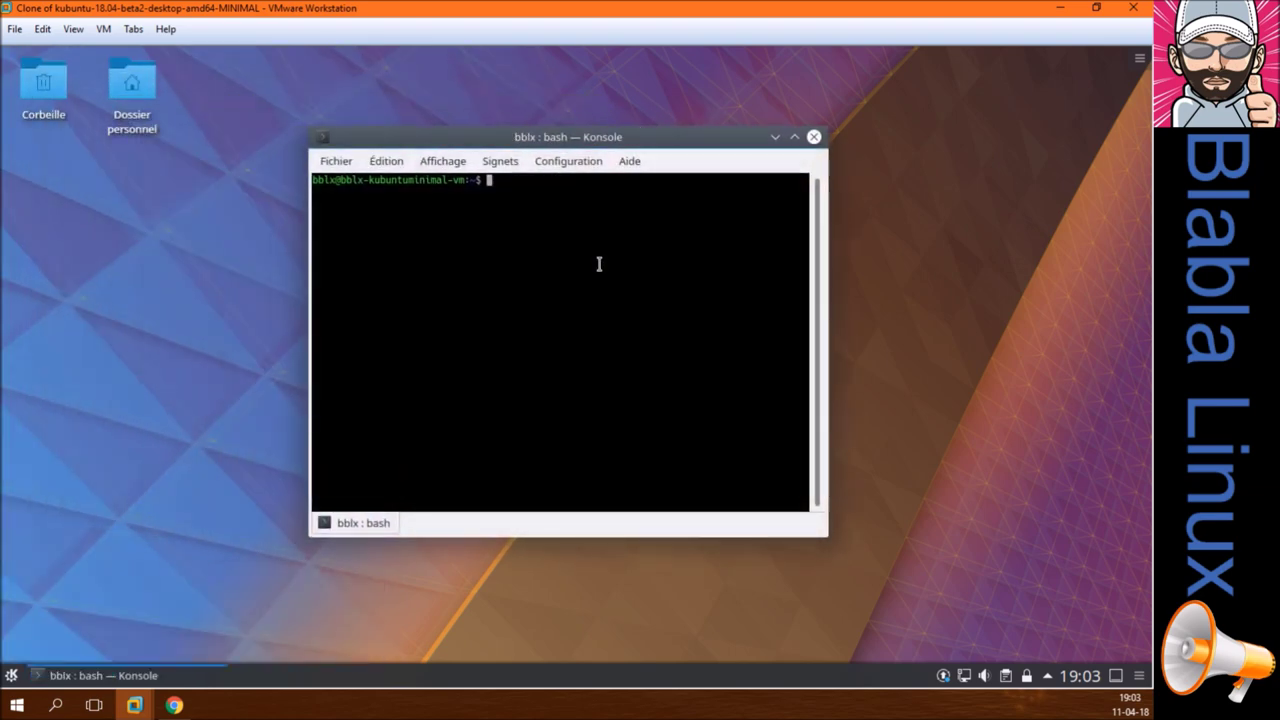
- Install htop in the MINIMAL clone with "sudo apt install htop", authorising with the account password, and run htop
type("sudo apt i")
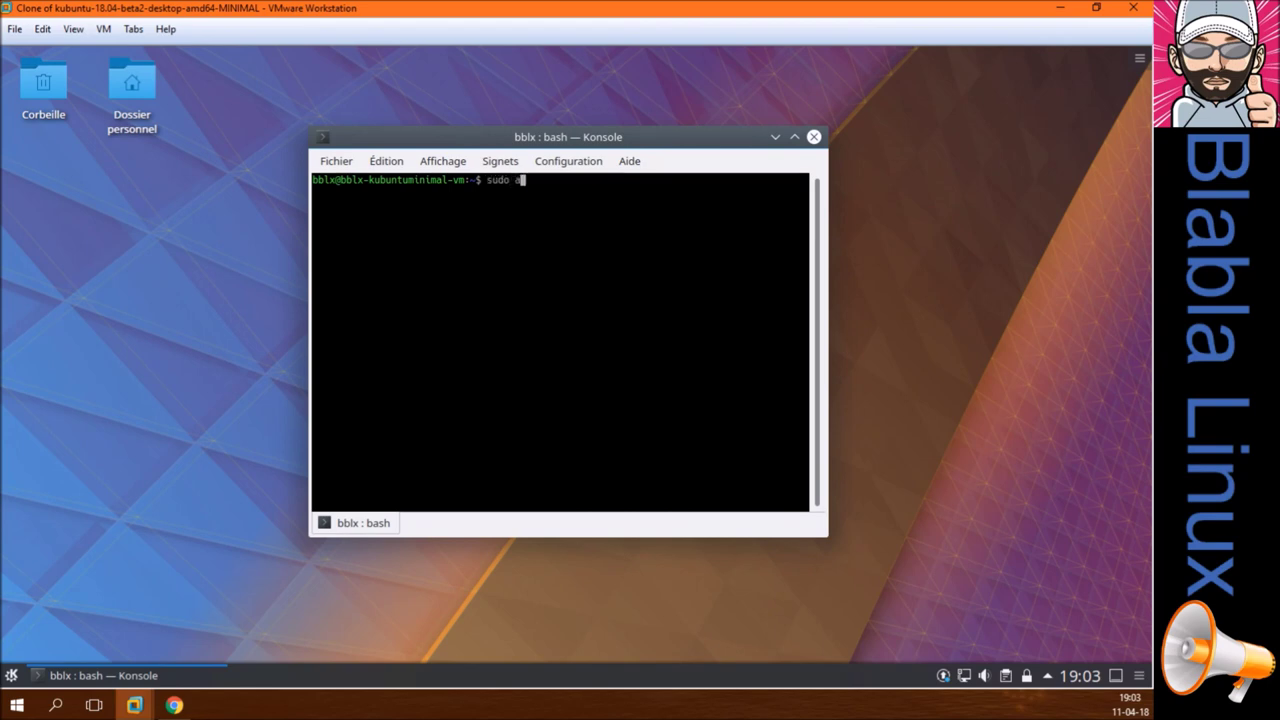
type("all htop")
key("Return")
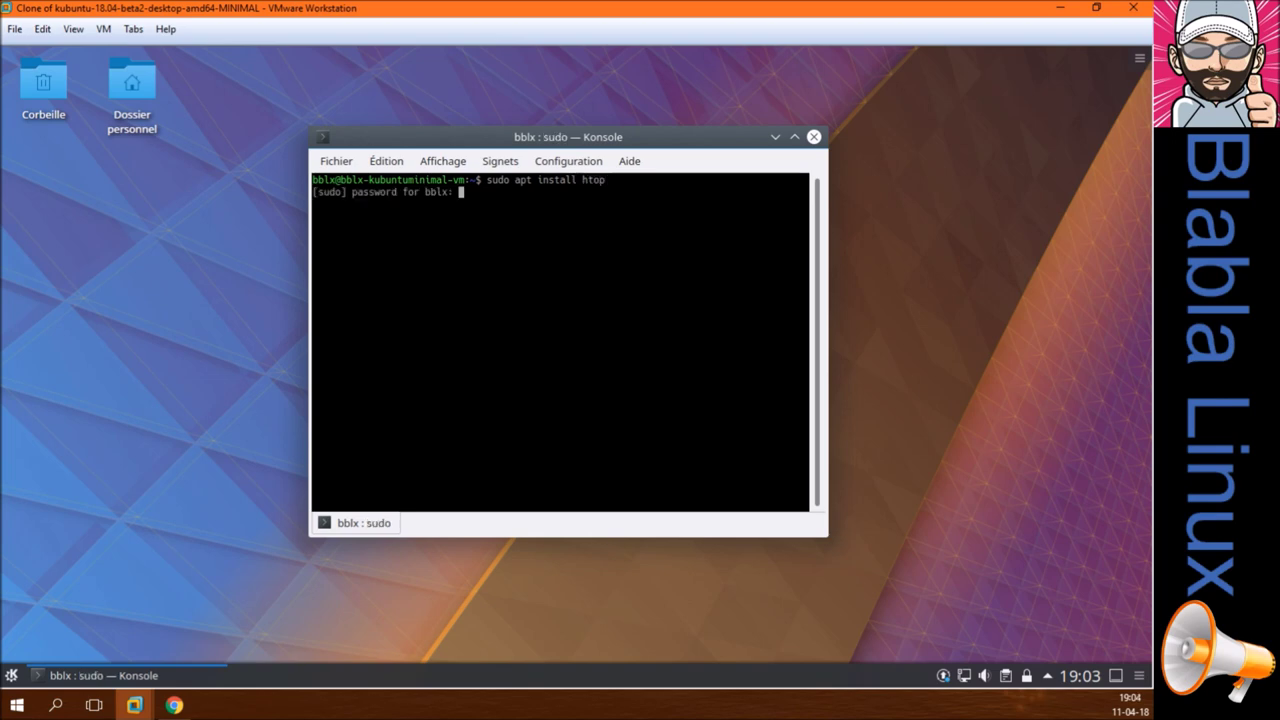
key("Return")
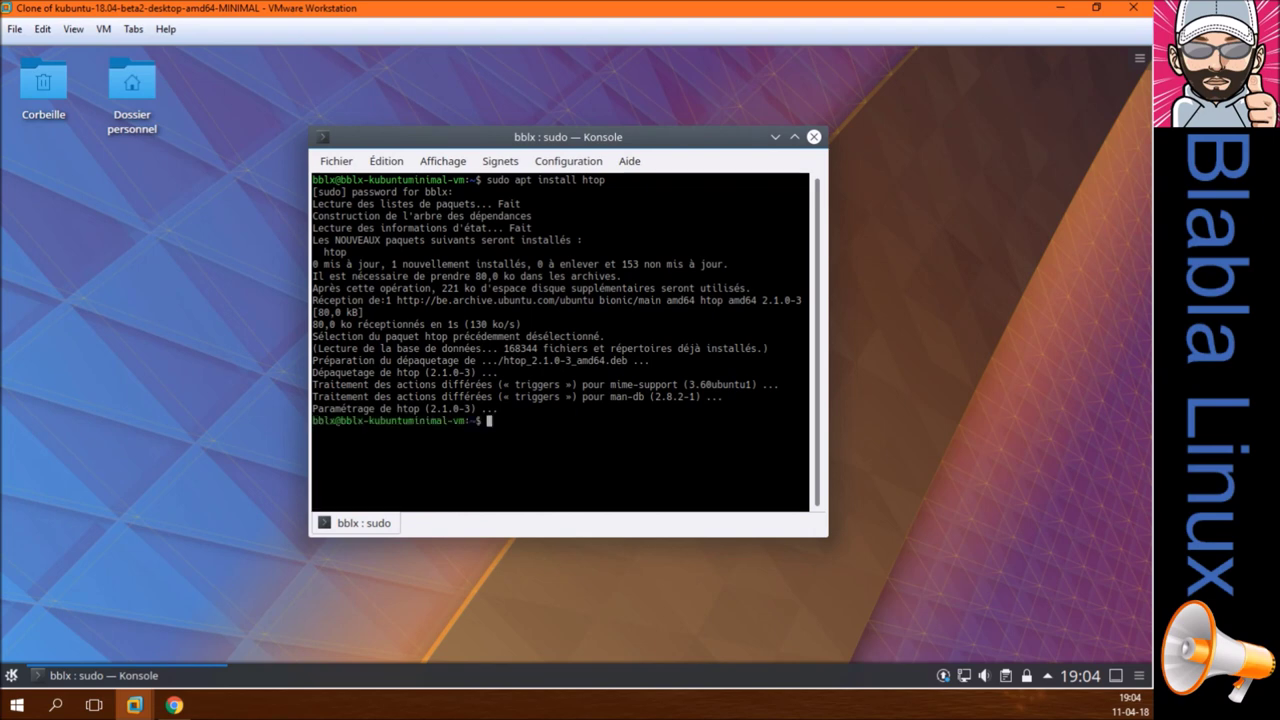
type("htop")
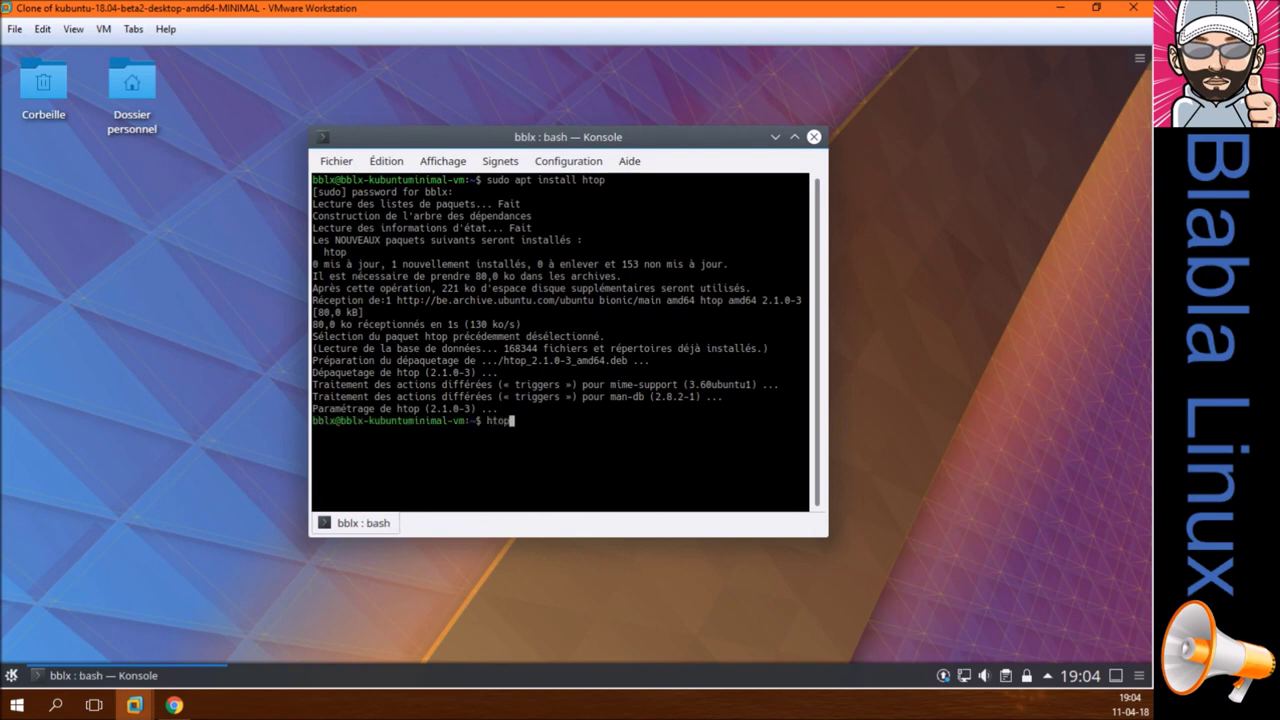
key("Return")
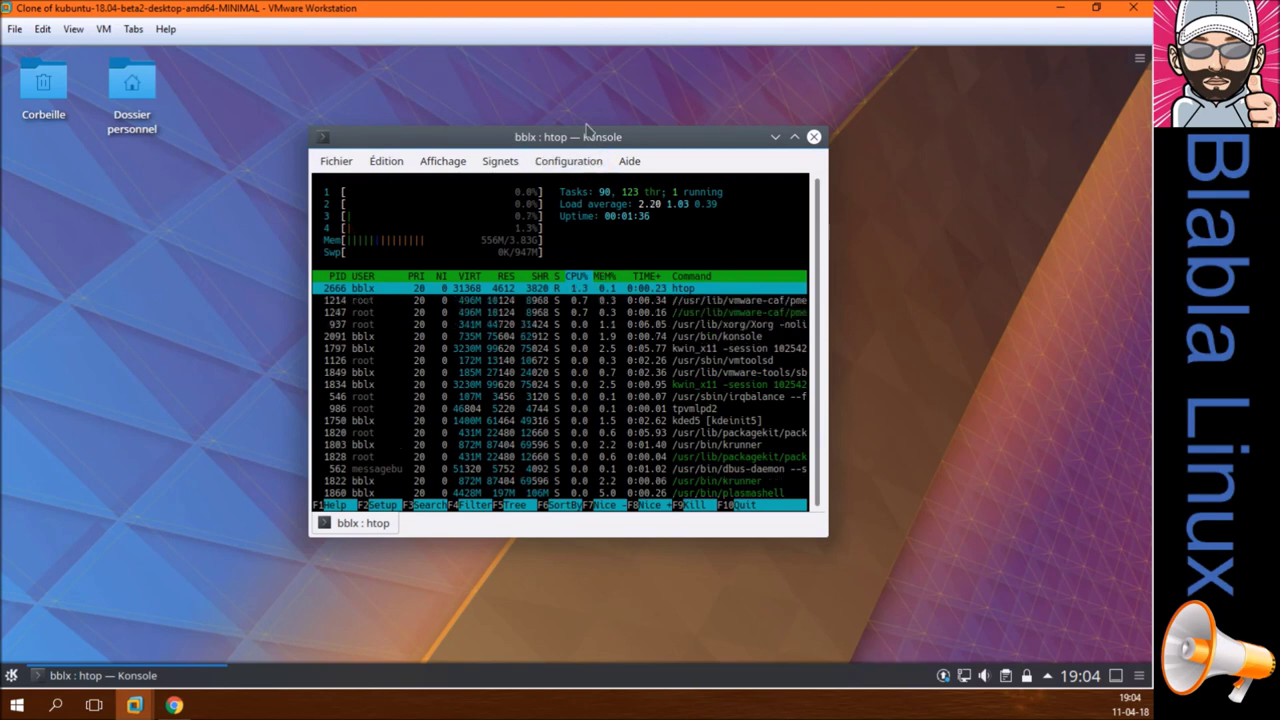
- Tile the standard and MINIMAL Kubuntu virtual machine windows side by side to compare their htop readings, with MINIMAL in the right half
left_click_drag(588, 128, 816, 109)
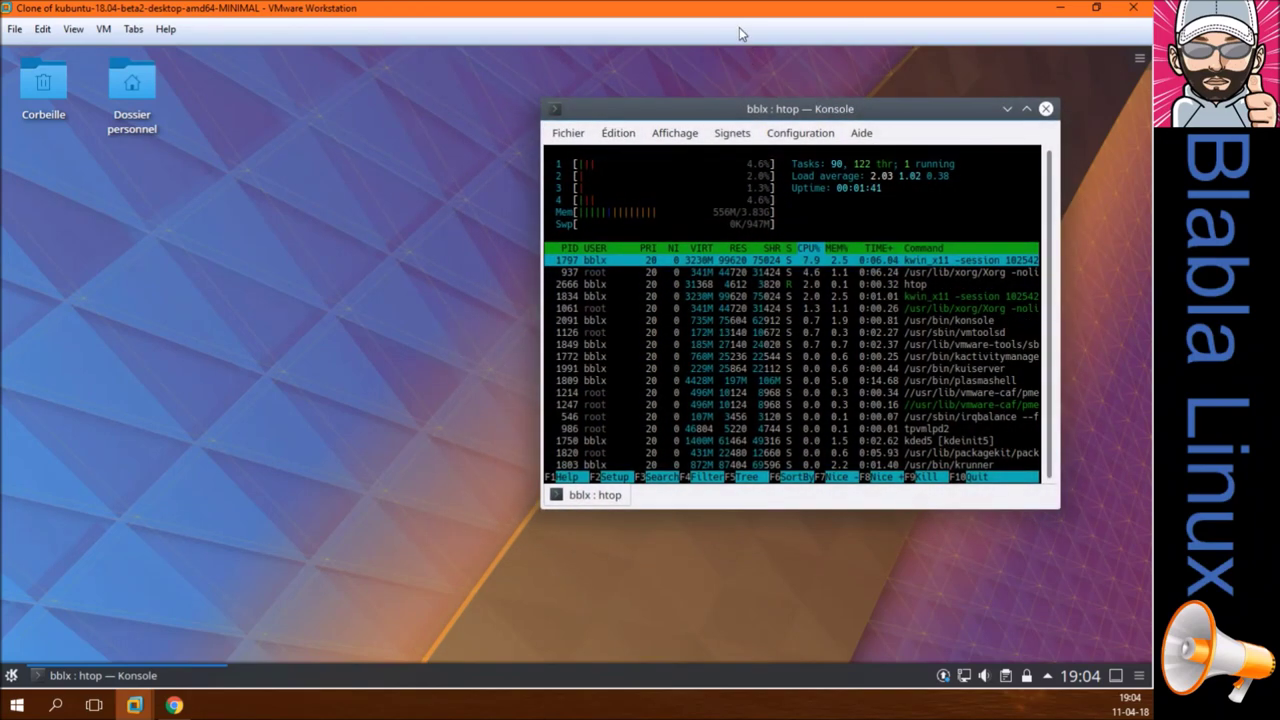
left_click_drag(733, 8, 1152, 310)
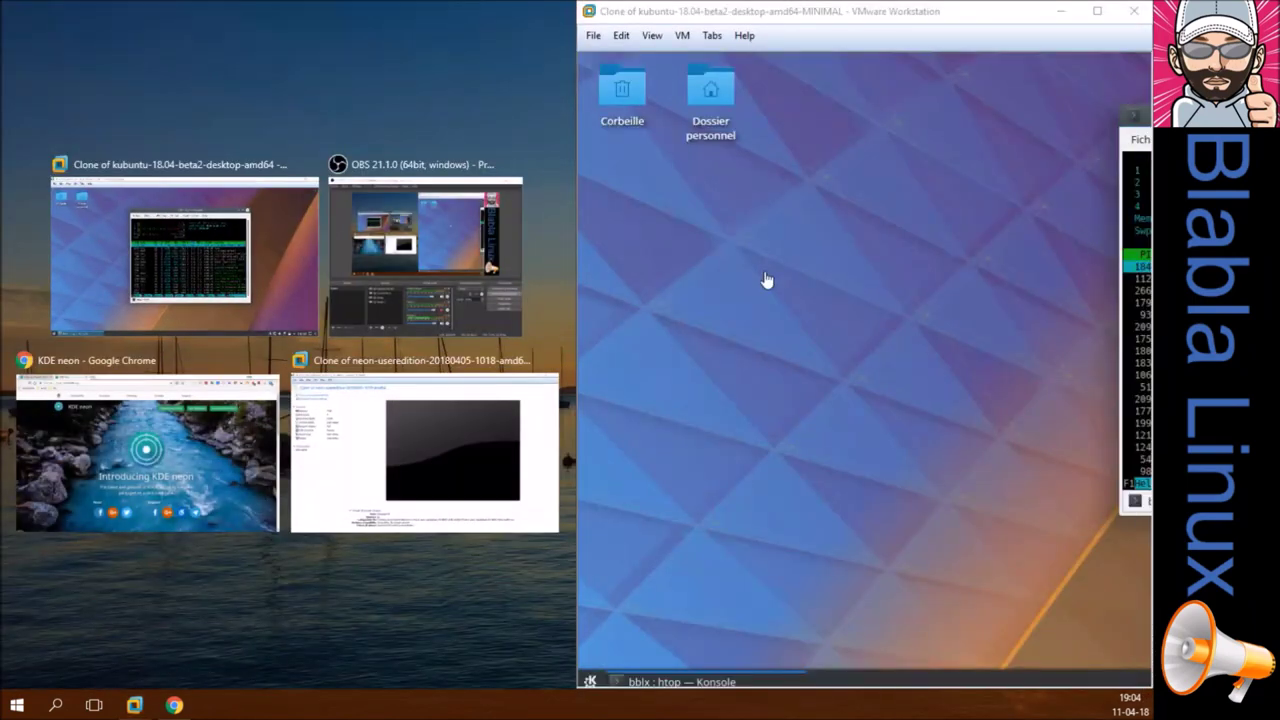
left_click(276, 258)
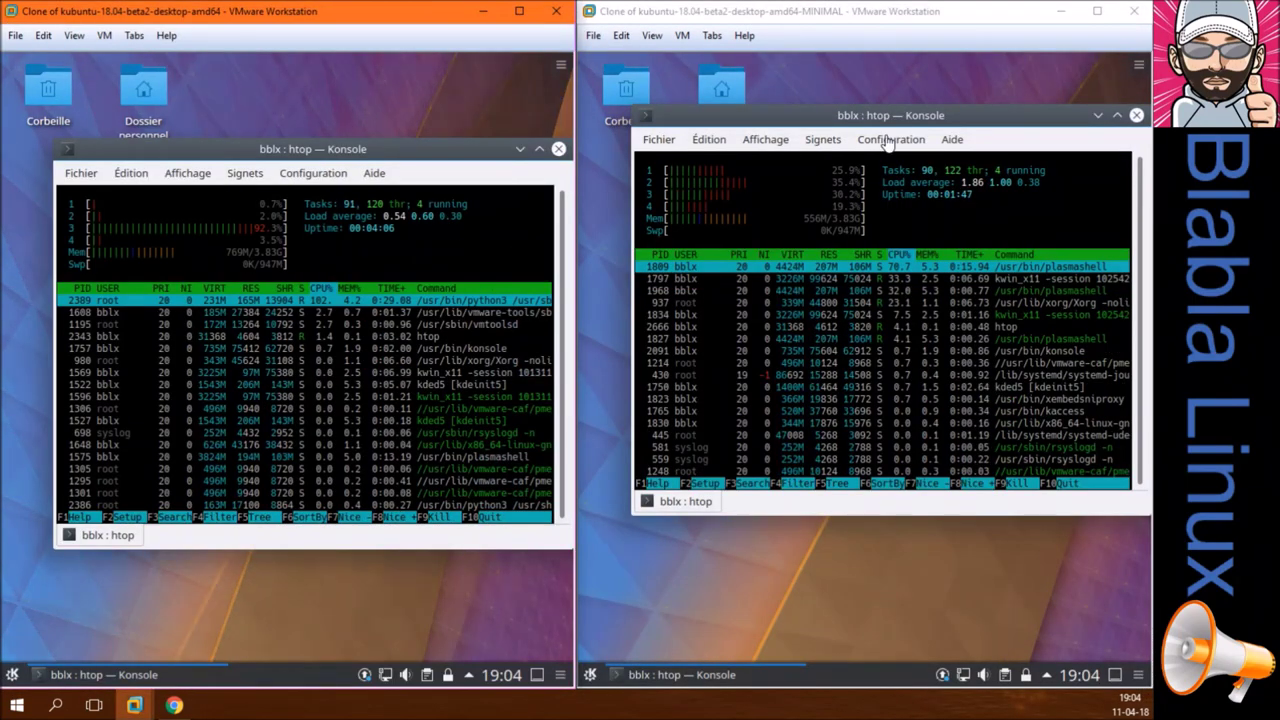
- Close the Konsole windows running htop in both Kubuntu clones, confirming that each whole window is closed
left_click(1135, 116)
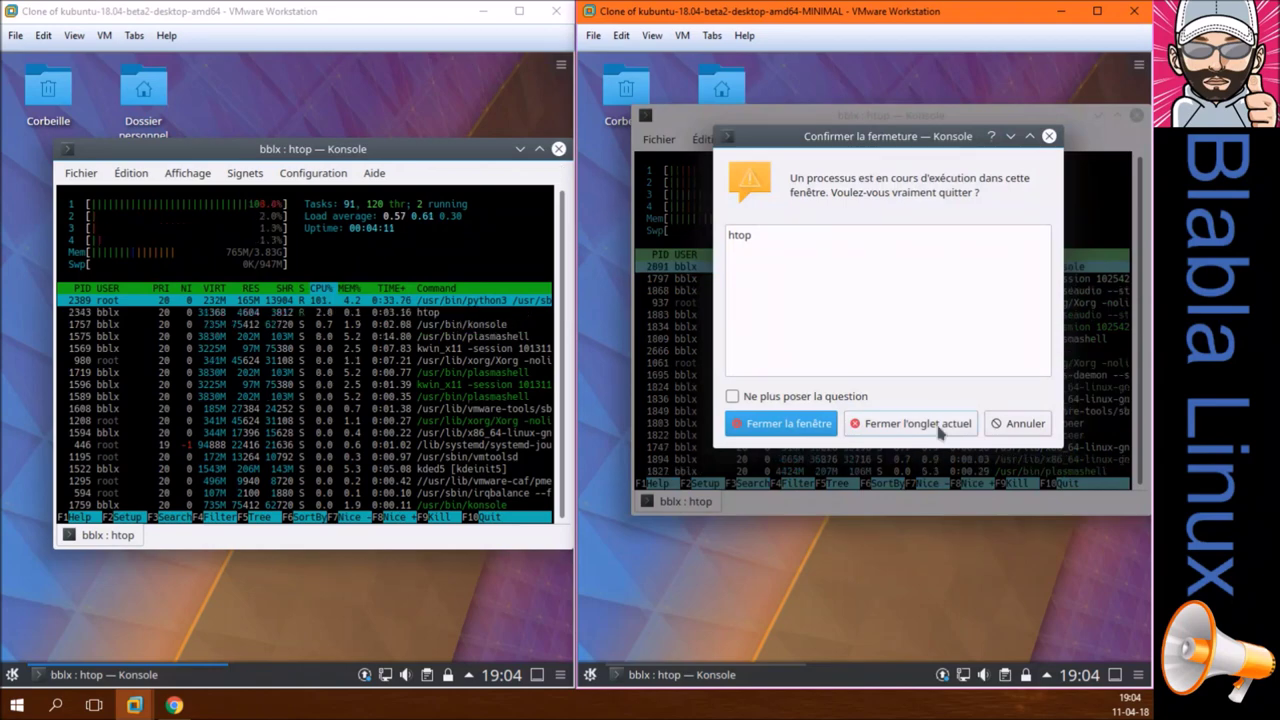
left_click(812, 426)
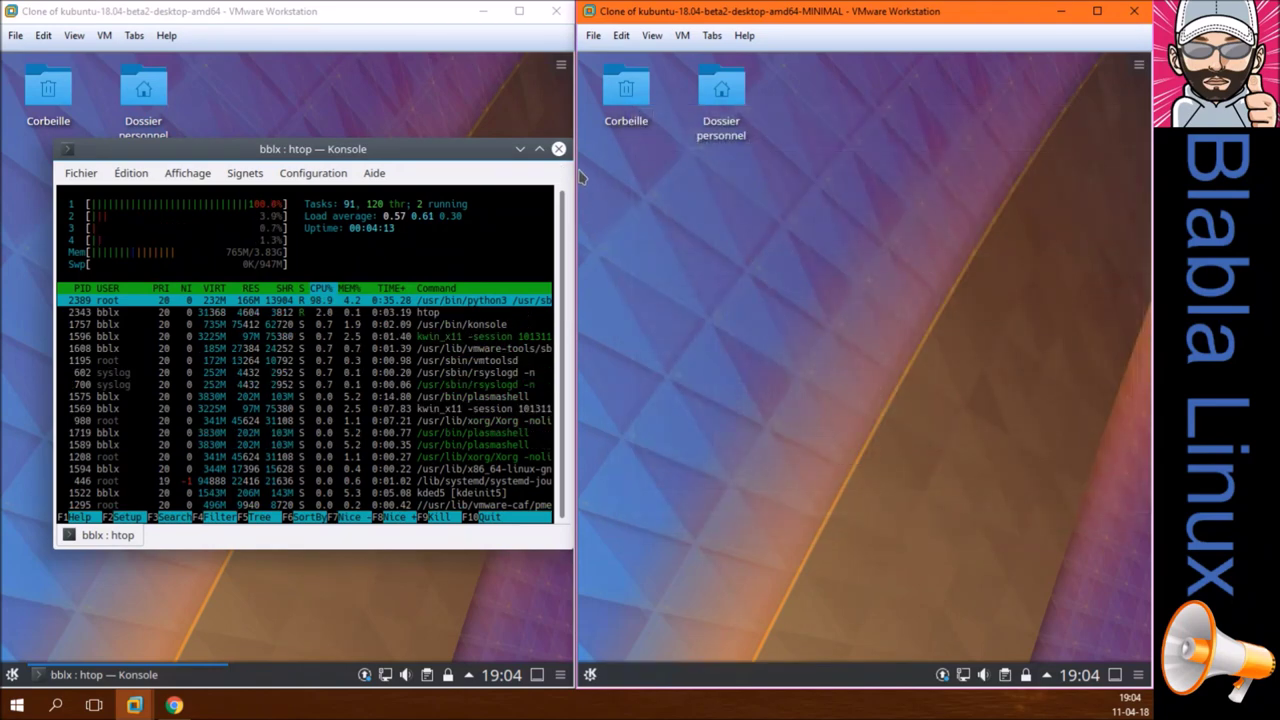
left_click(558, 148)
left_click(558, 148)
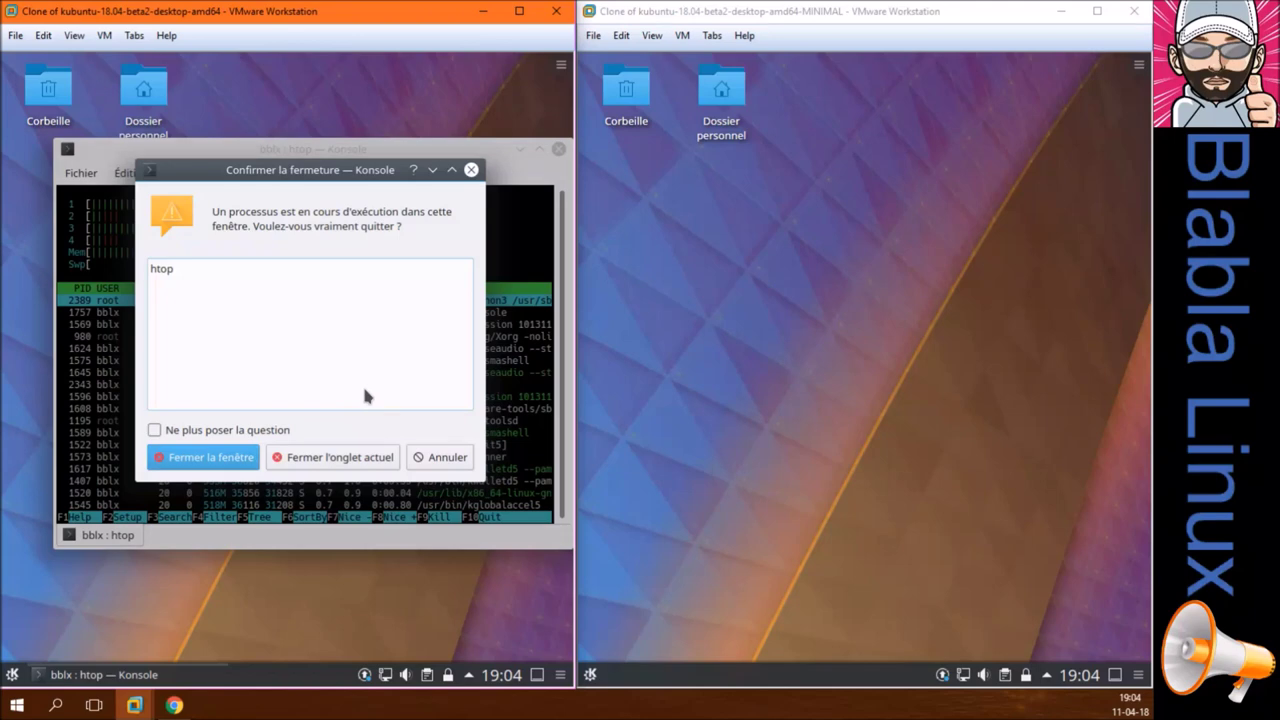
left_click(245, 455)
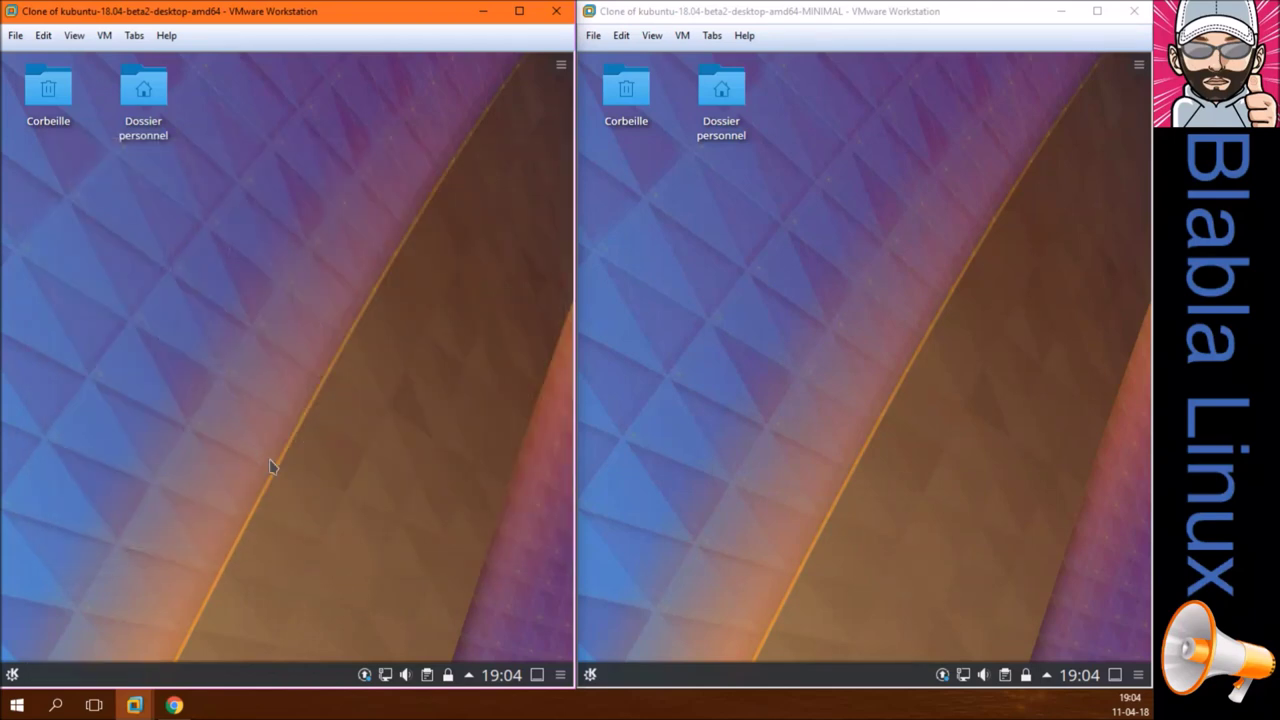
- Open the application launcher in both Kubuntu clones and compare their favourites and application categories
left_click(12, 675)
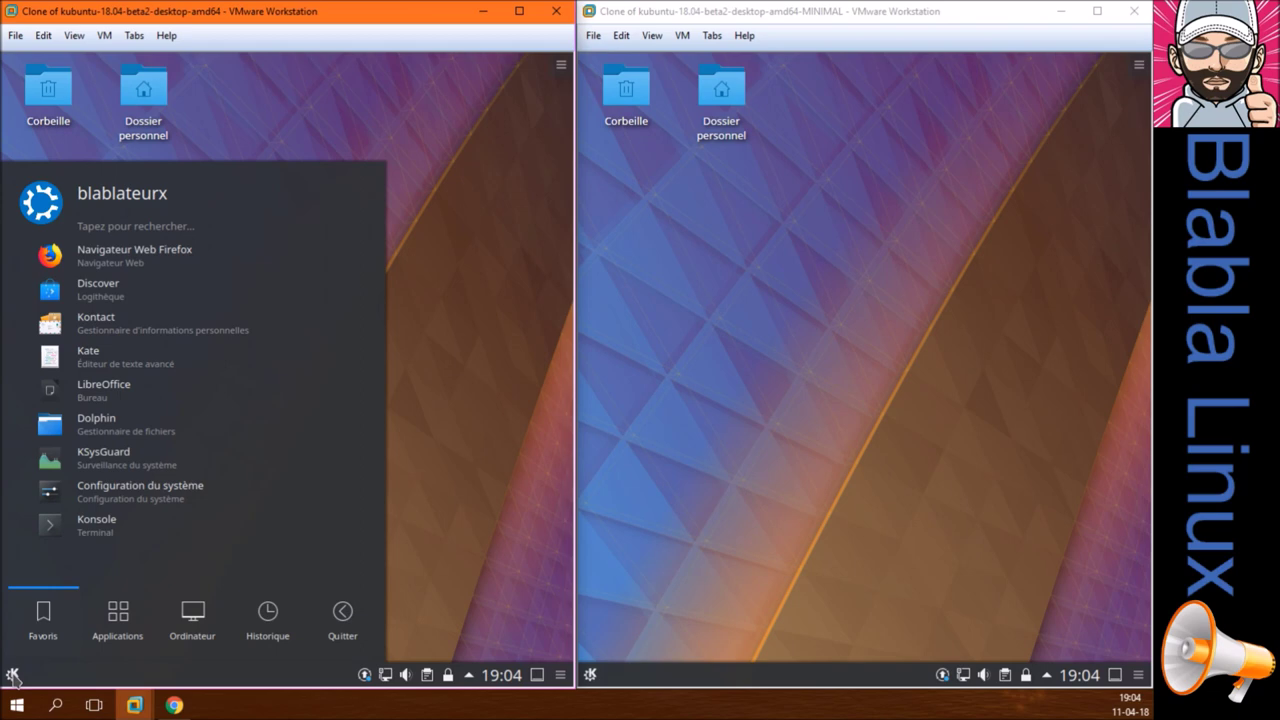
left_click(768, 507)
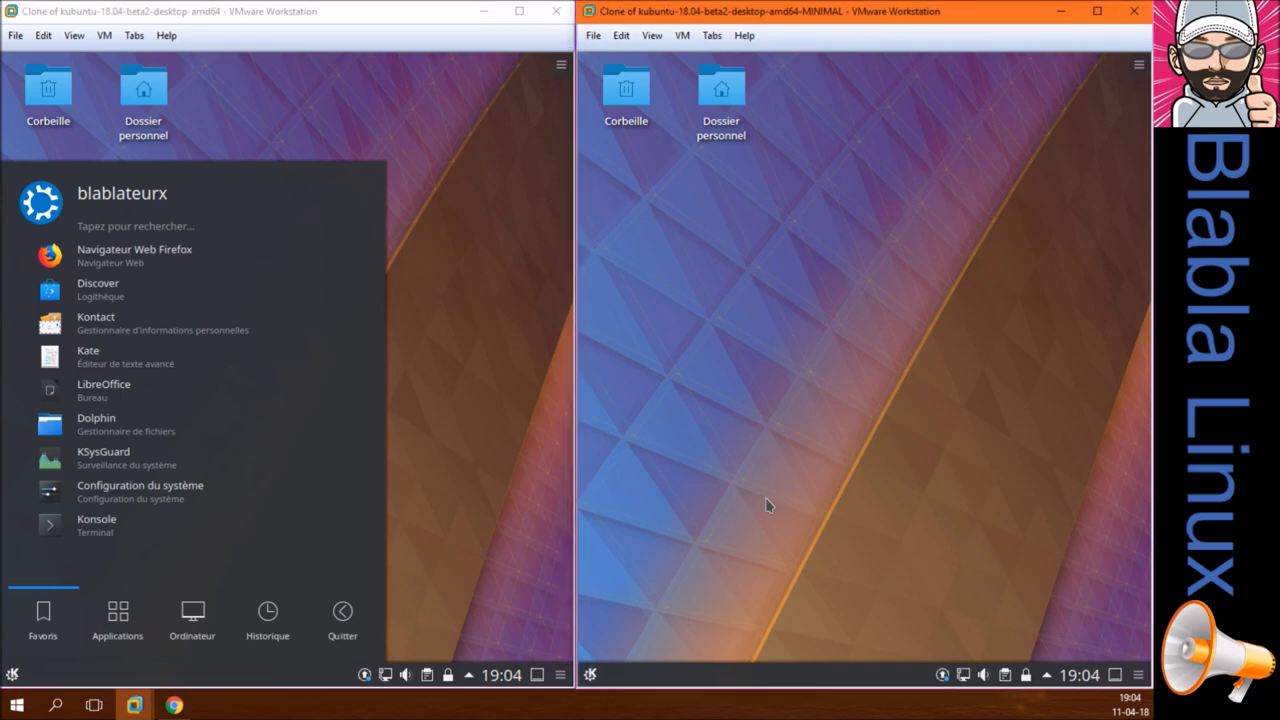
left_click(591, 675)
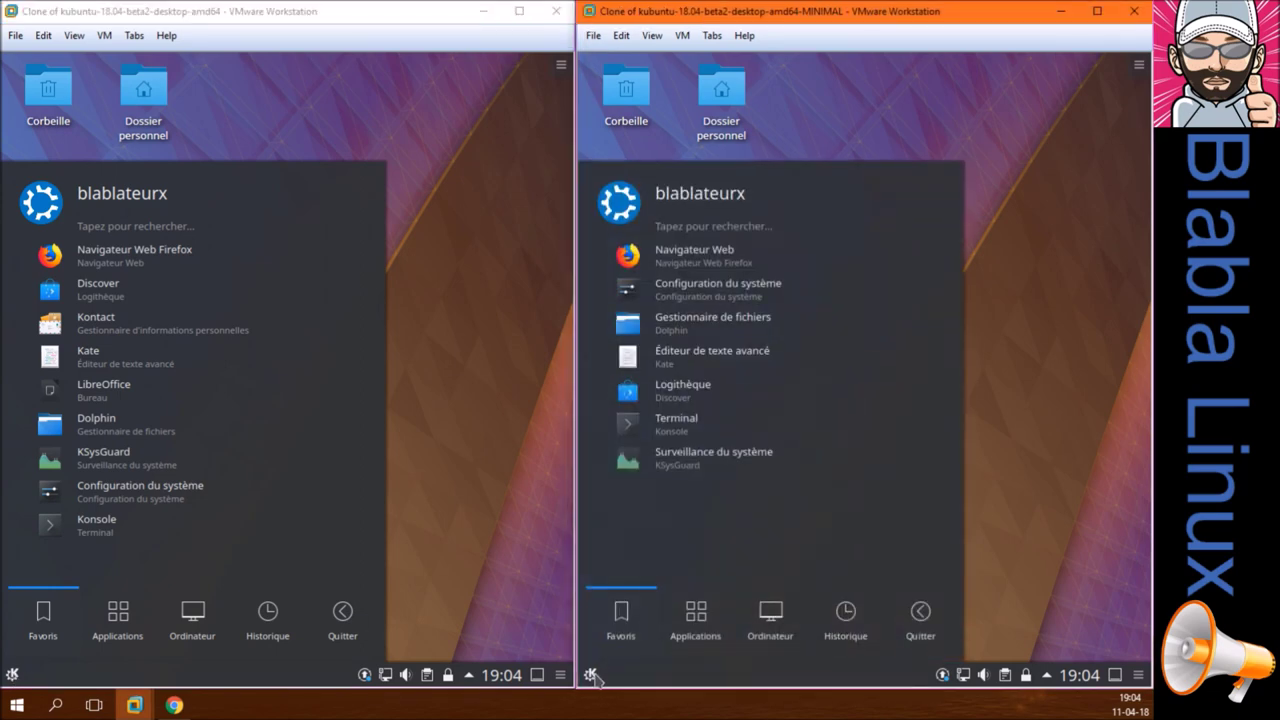
left_click(116, 627)
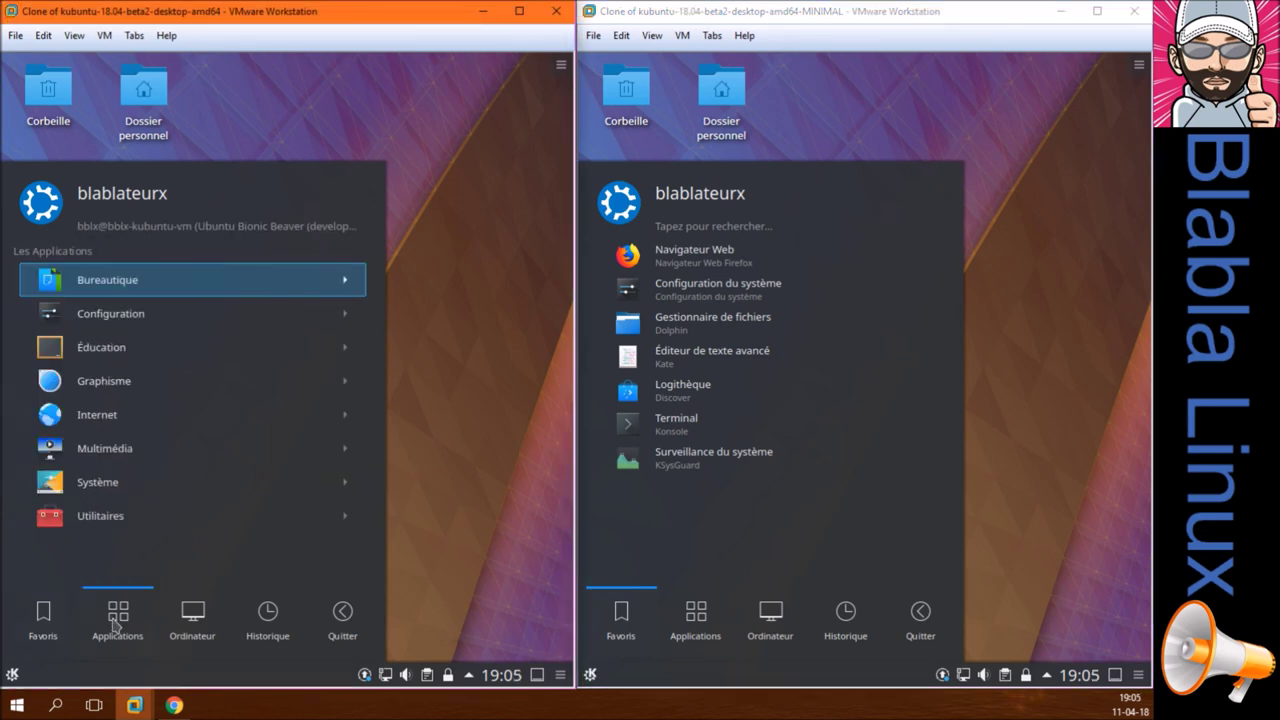
left_click(699, 621)
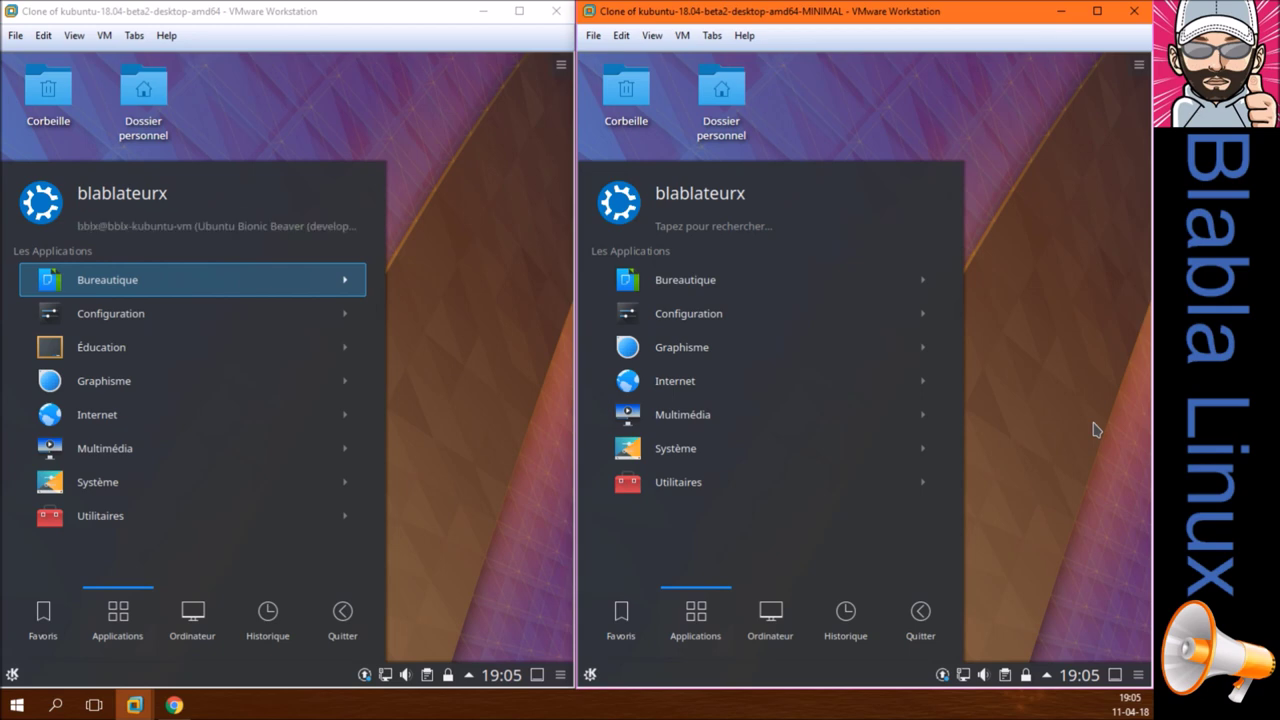
- Compare the Bureautique applications of the standard and MINIMAL clones, and return to the category lists
left_click(209, 289)
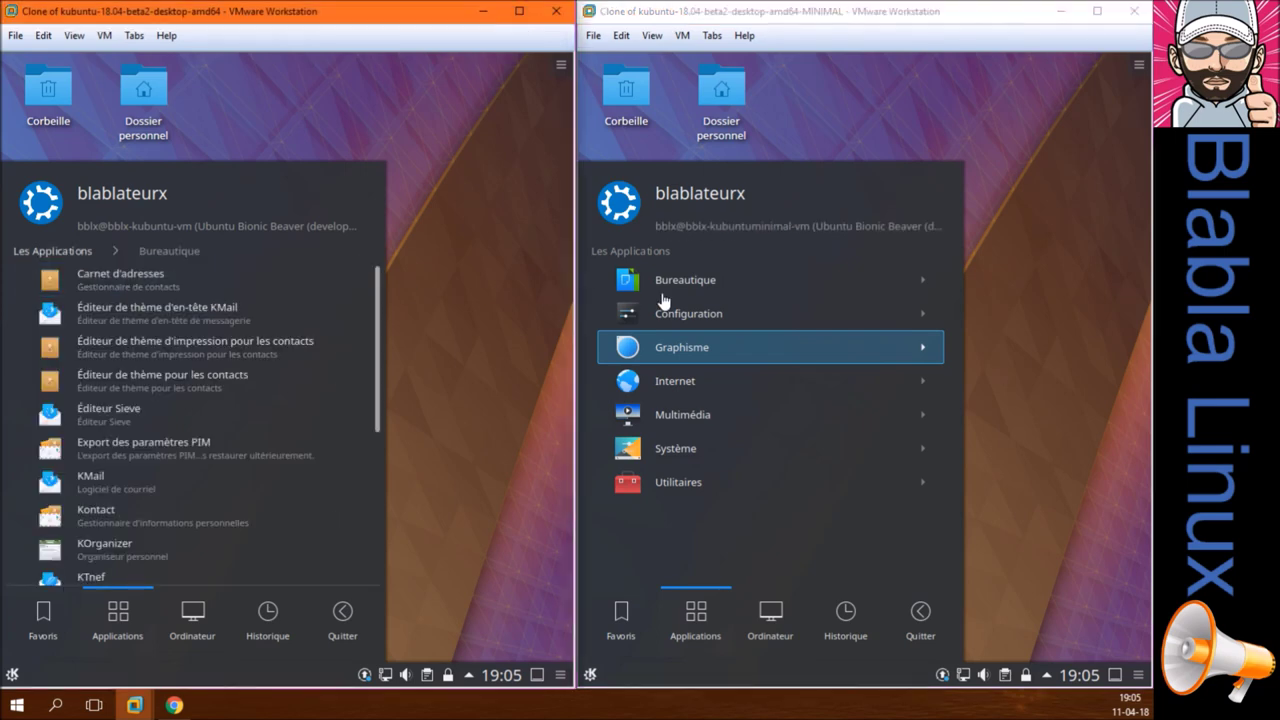
left_click(697, 288)
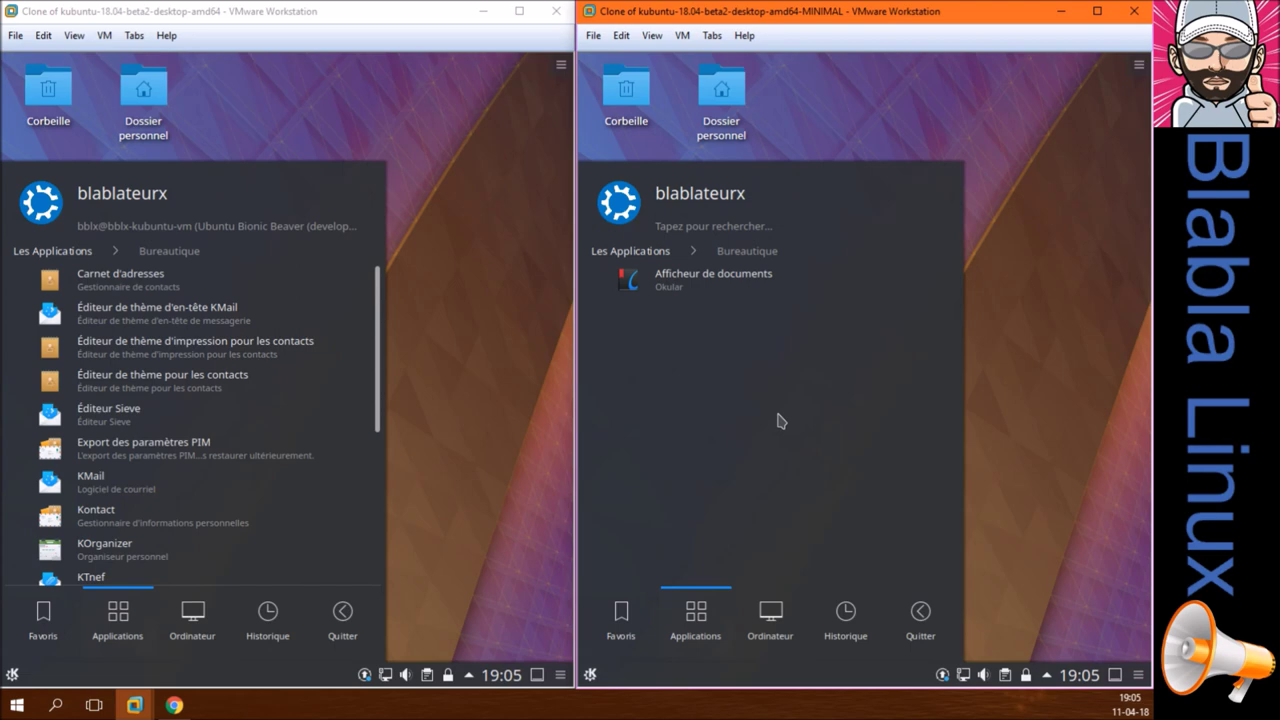
left_click(629, 251)
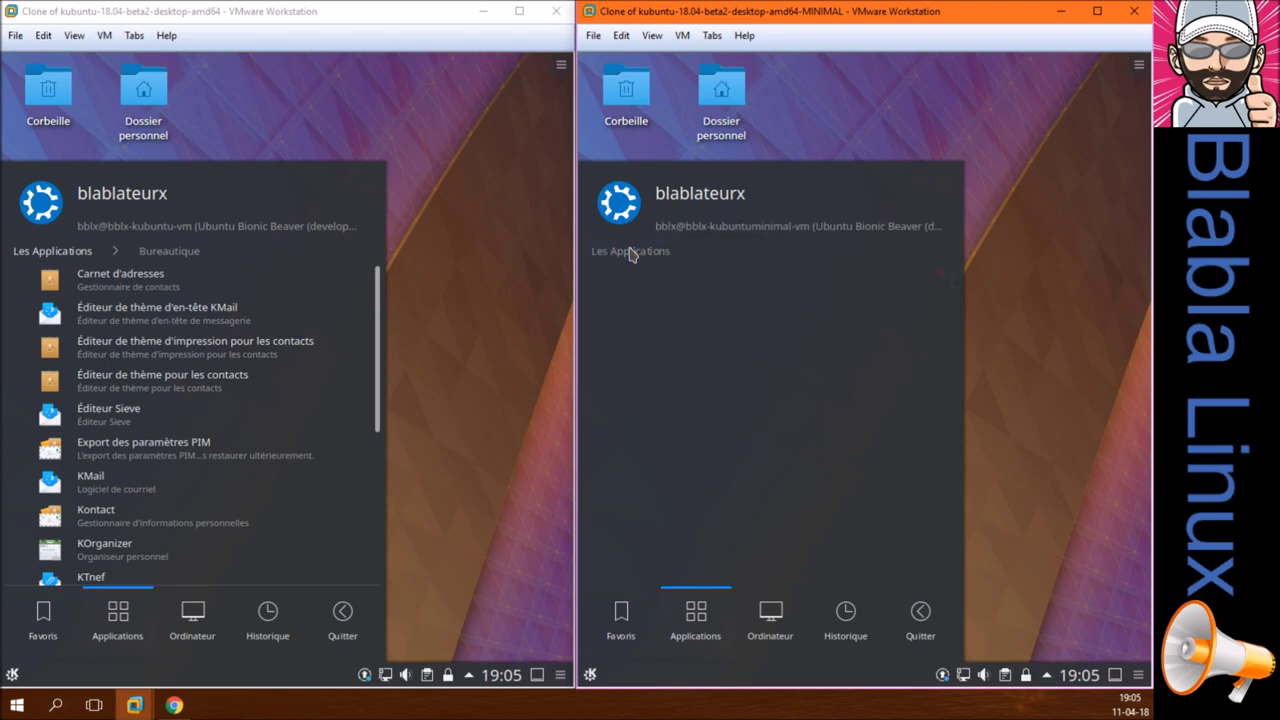
left_click(82, 258)
left_click(80, 254)
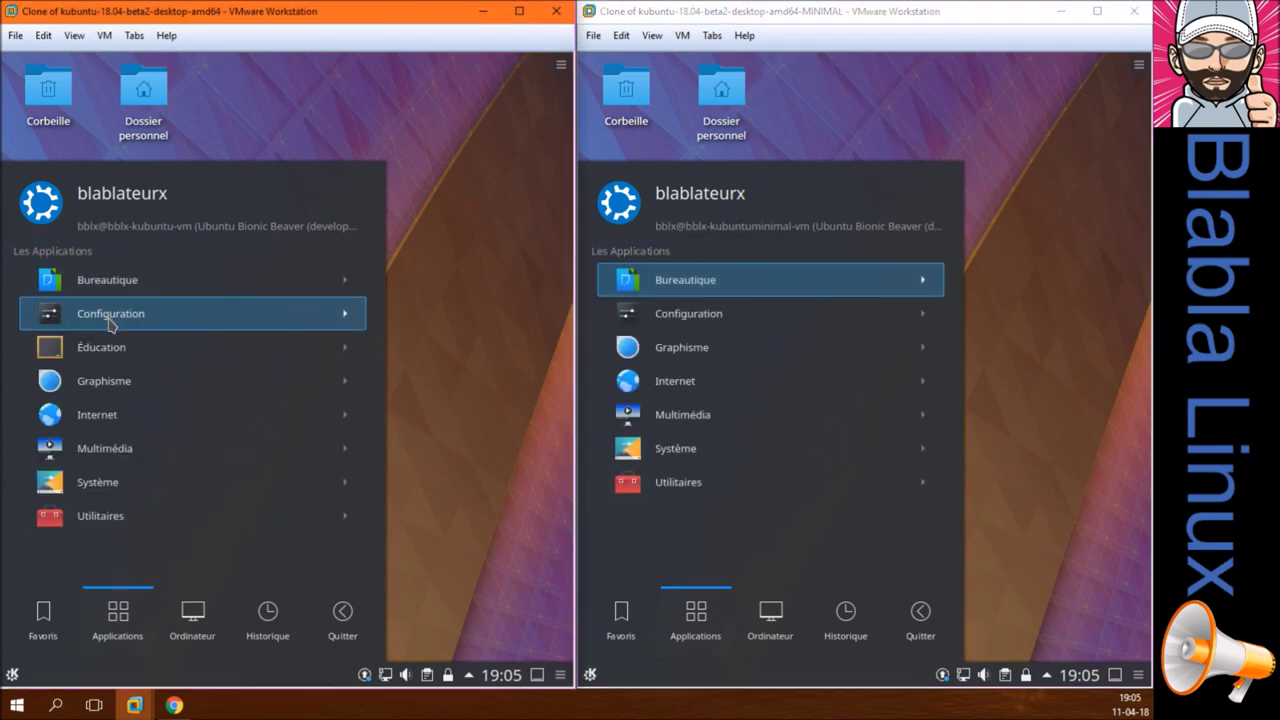
- Compare the Configuration applications in both clones, and return the standard clone to its category list
left_click(110, 318)
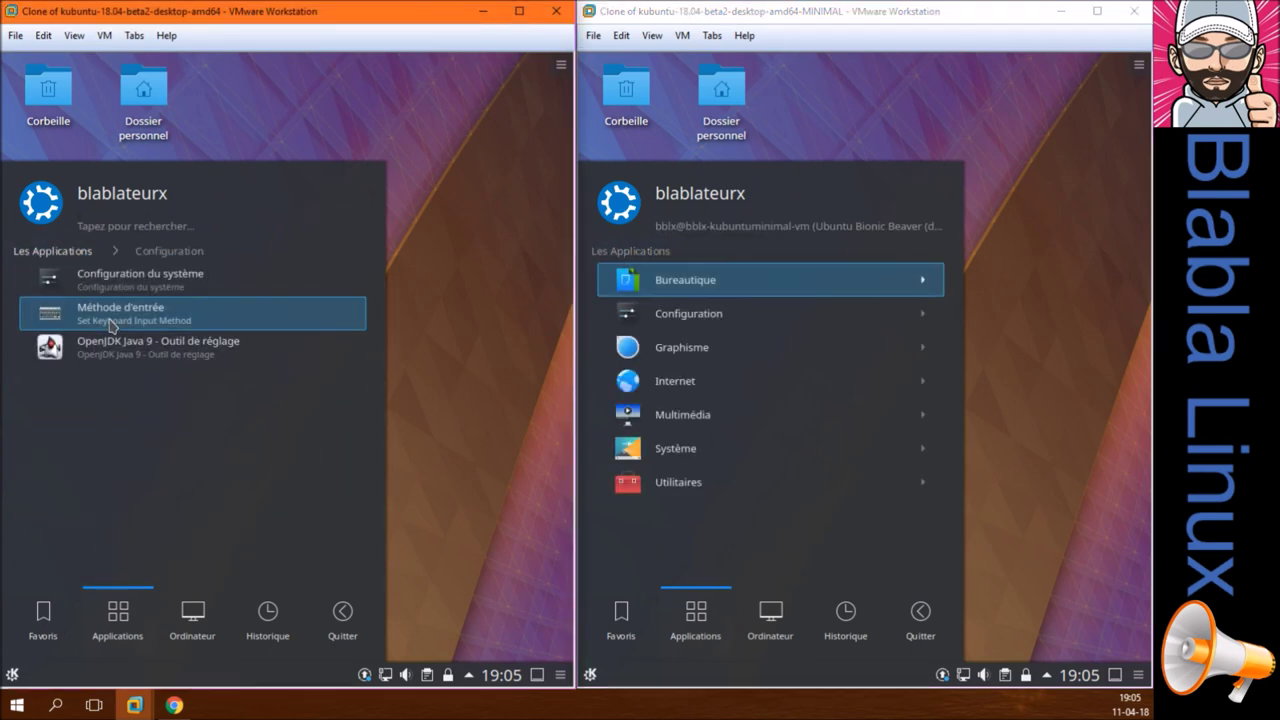
left_click(730, 315)
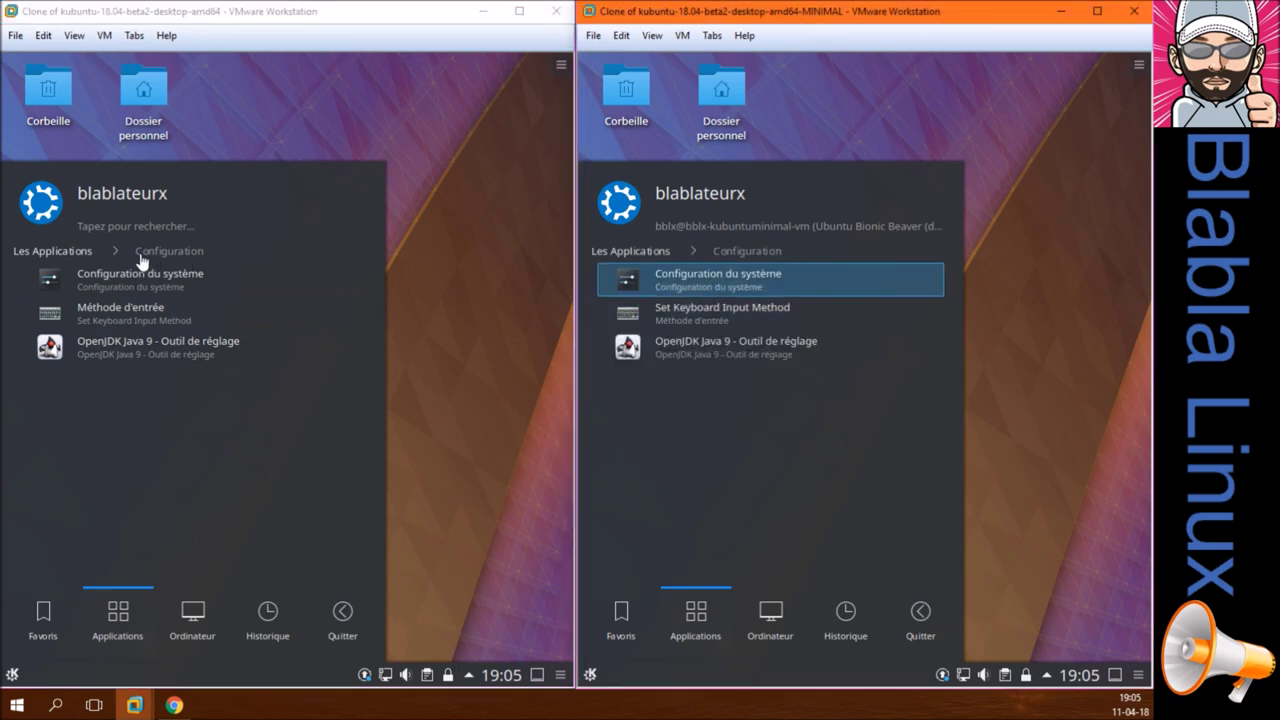
left_click(77, 256)
left_click(77, 256)
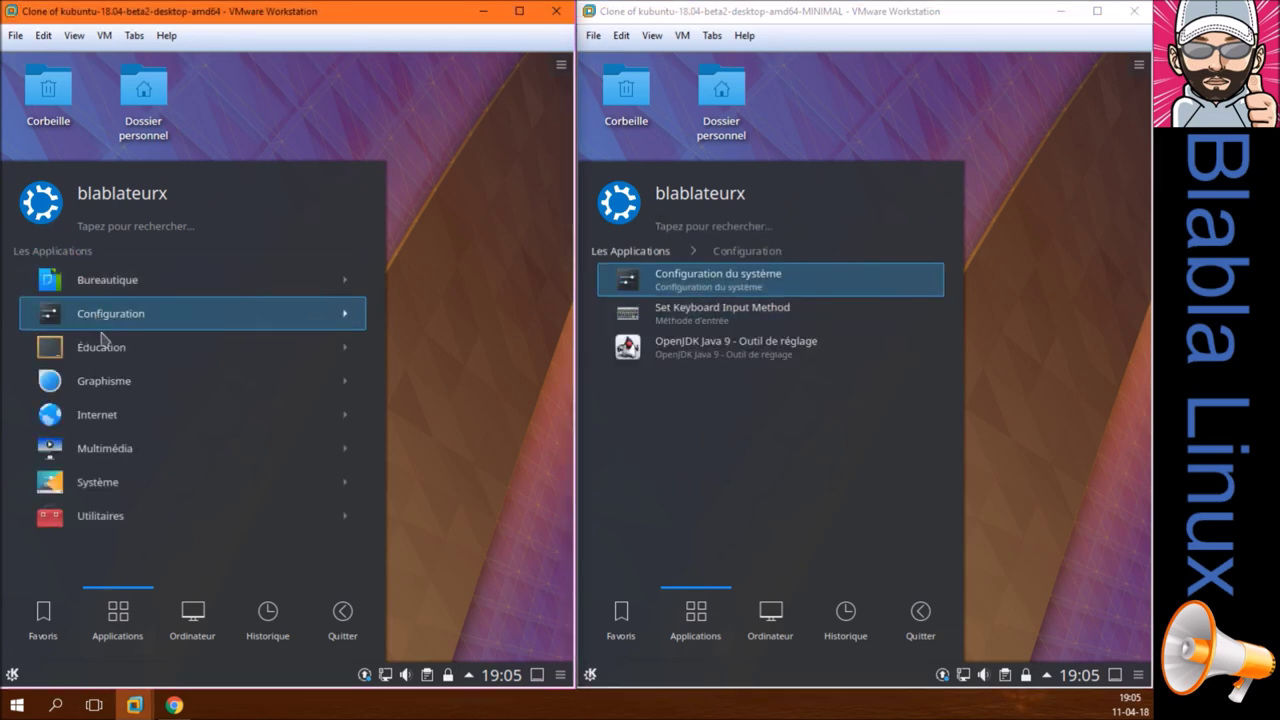
- Compare the Graphisme applications of the standard and MINIMAL clones, and return both launchers to their categories
left_click(117, 390)
left_click(653, 258)
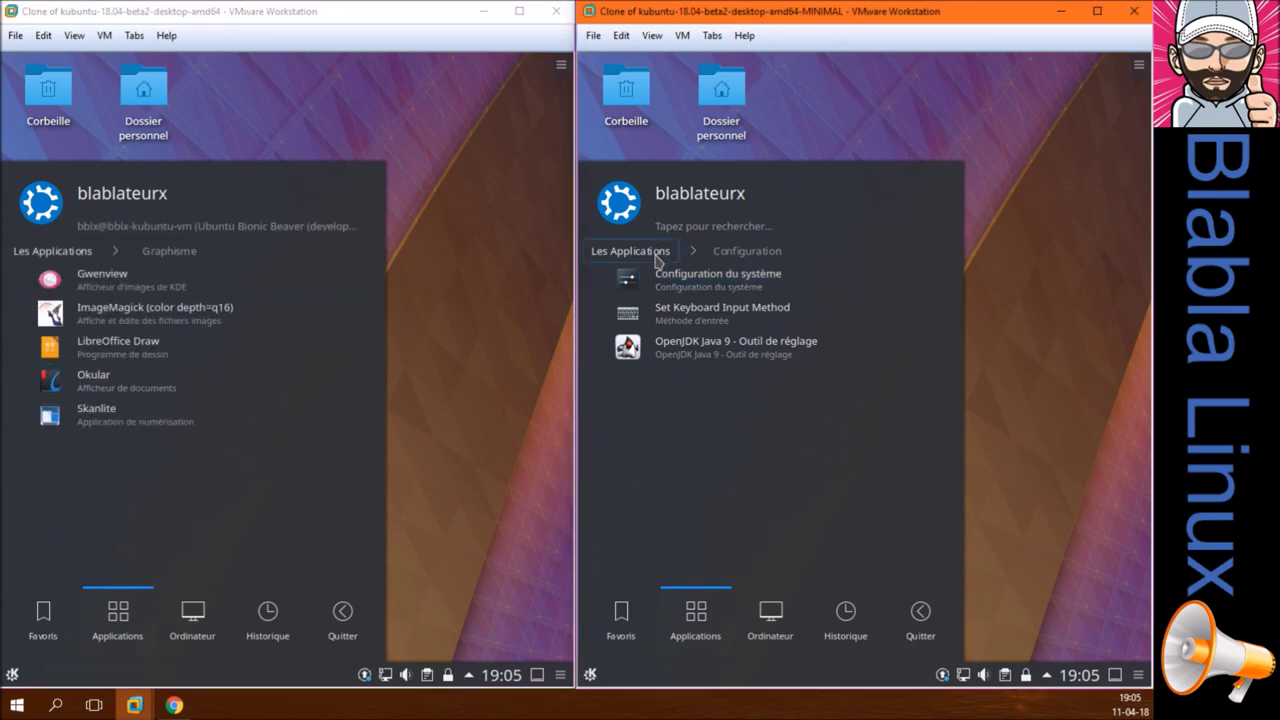
left_click(650, 252)
left_click(678, 346)
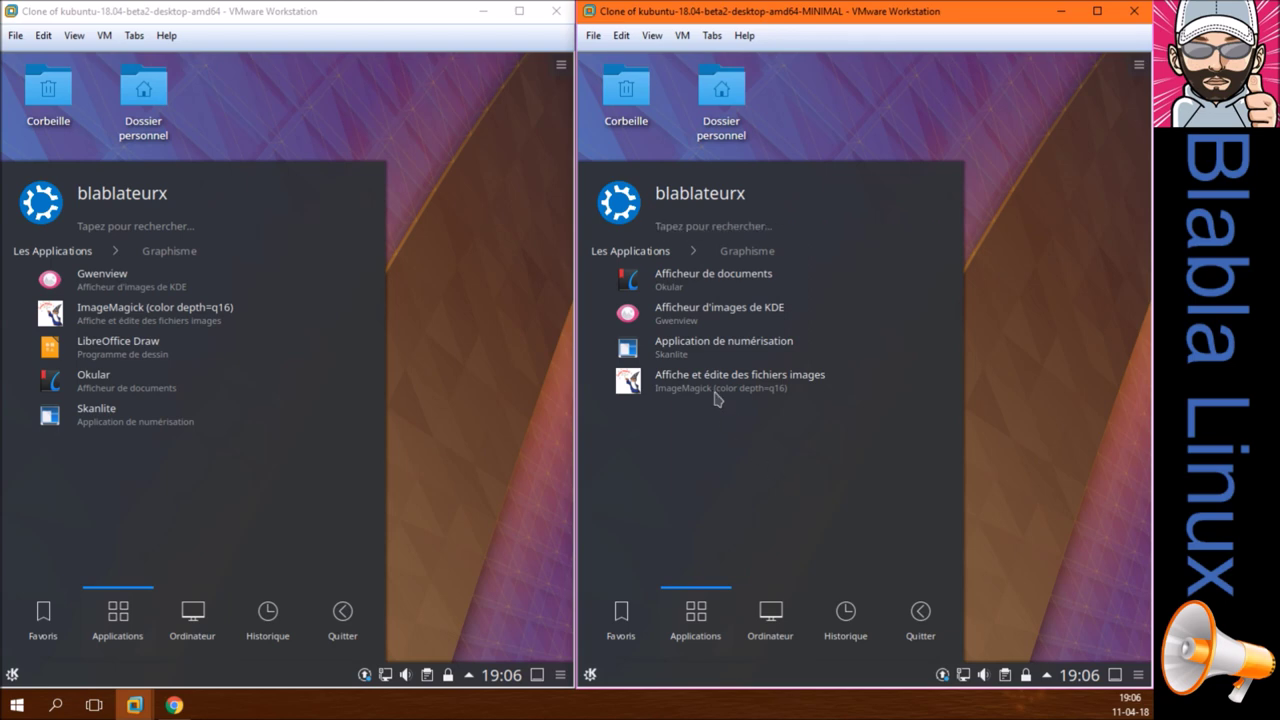
left_click(642, 254)
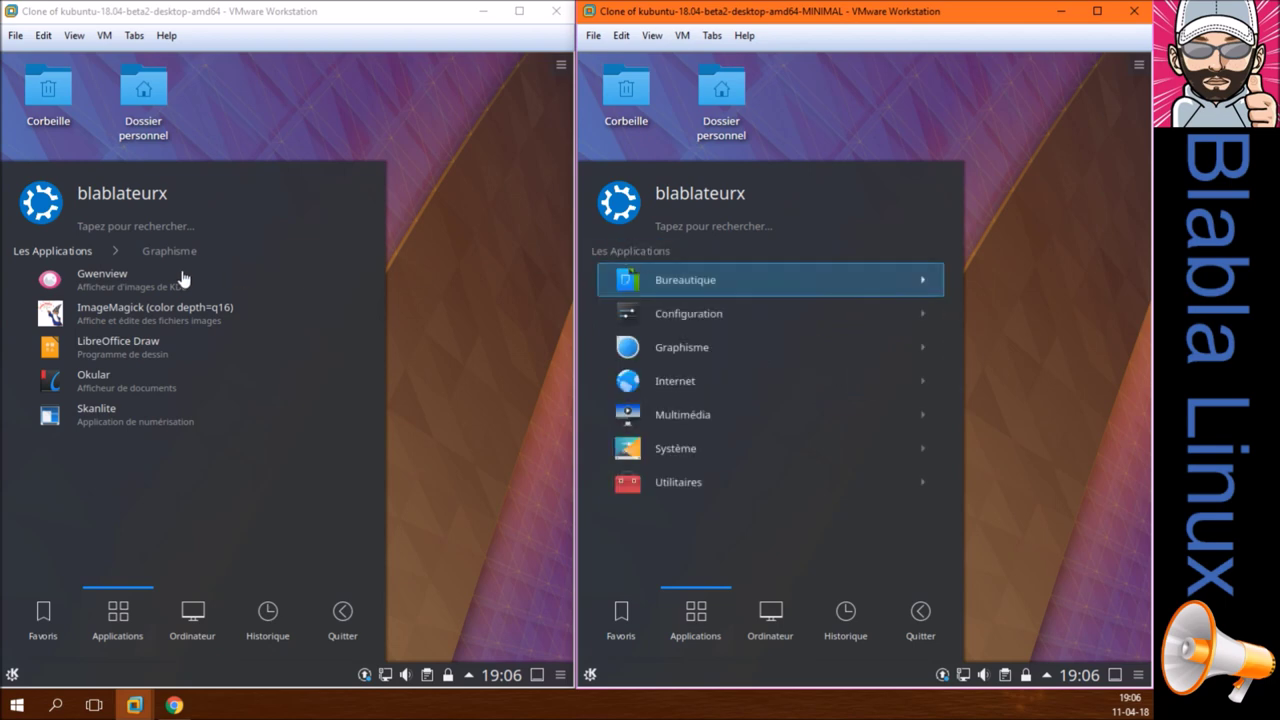
left_click(70, 252)
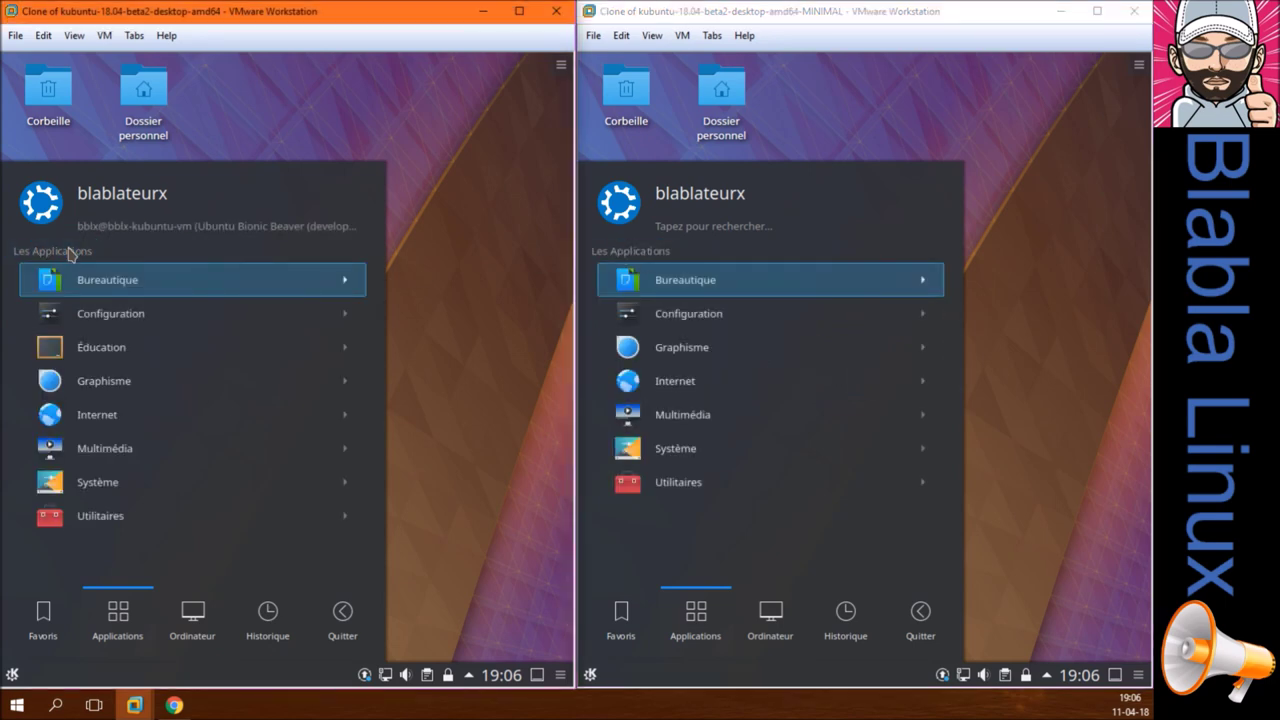
- Compare the Internet applications in both clones, reading the standard clone's full list before returning it to the categories
left_click(88, 416)
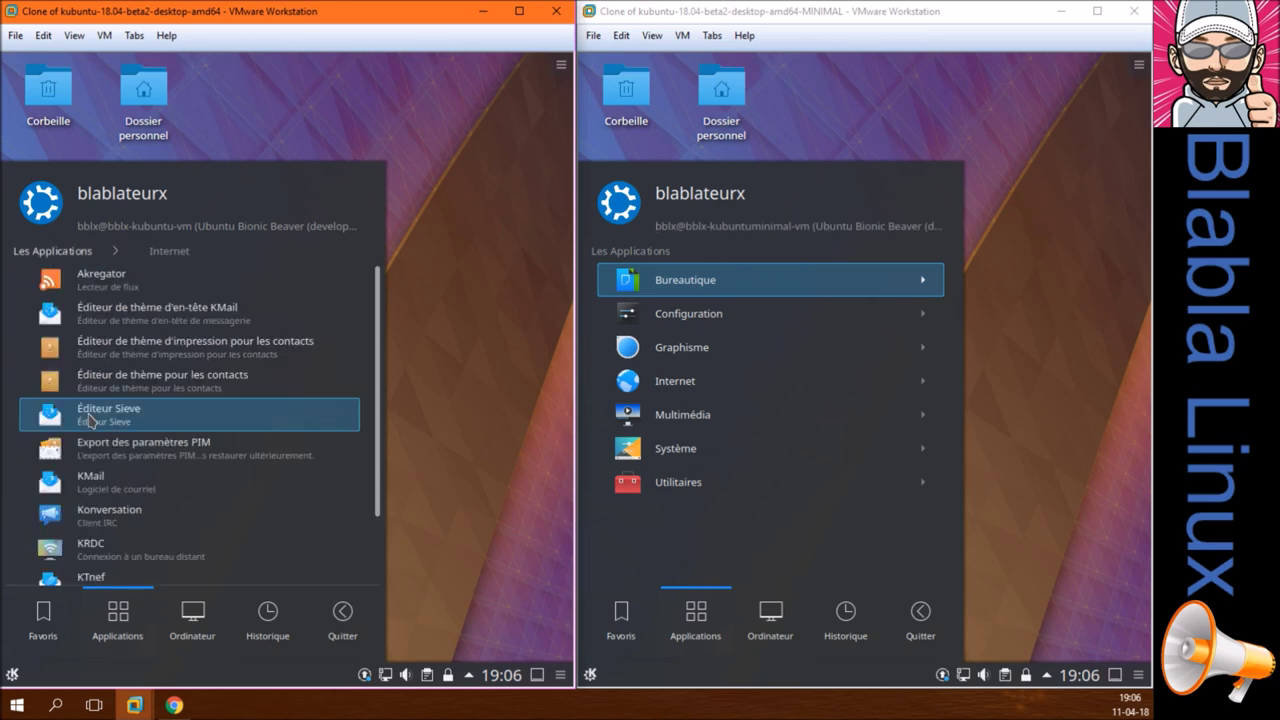
left_click(698, 381)
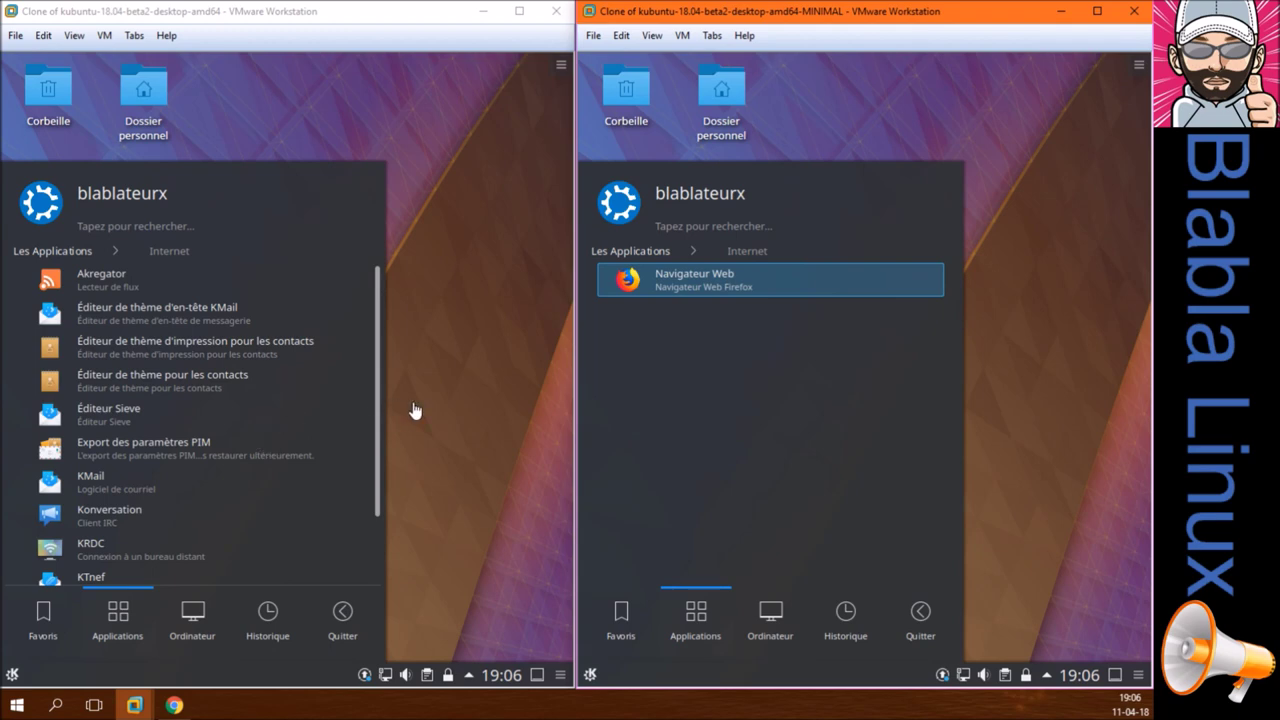
scroll(209, 423, "down", 3)
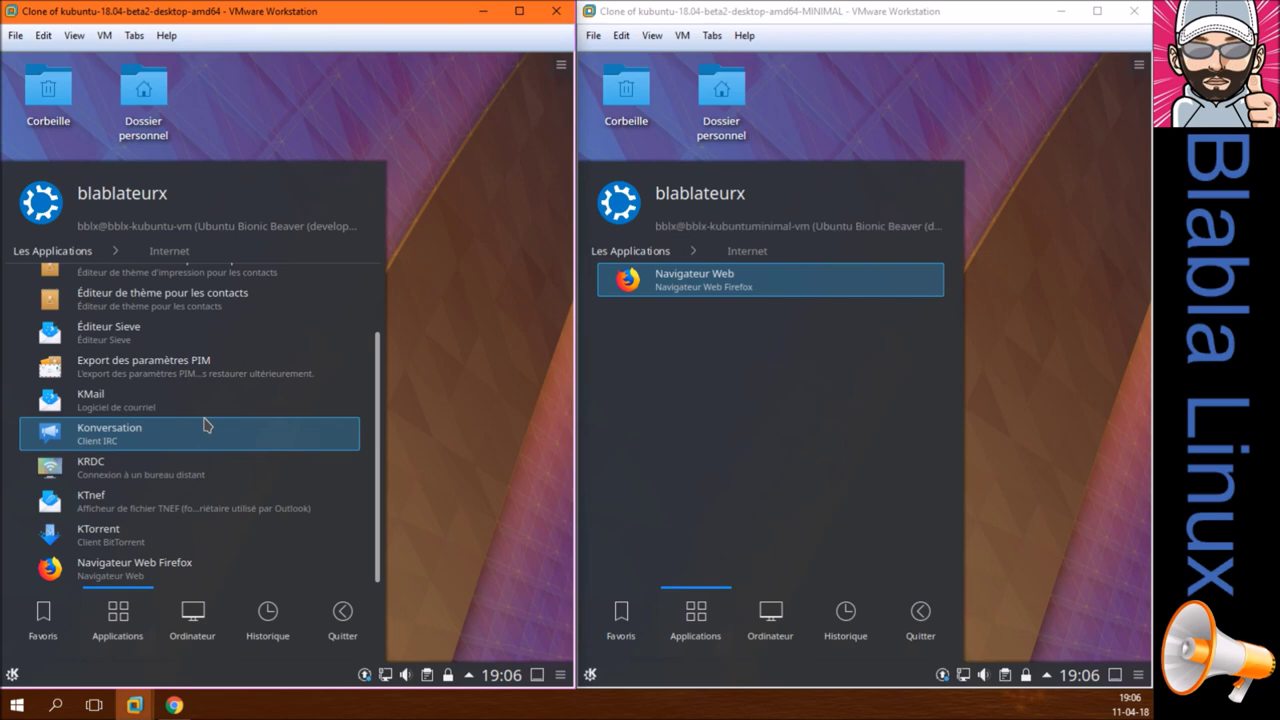
scroll(205, 424, "up", 3)
left_click(70, 252)
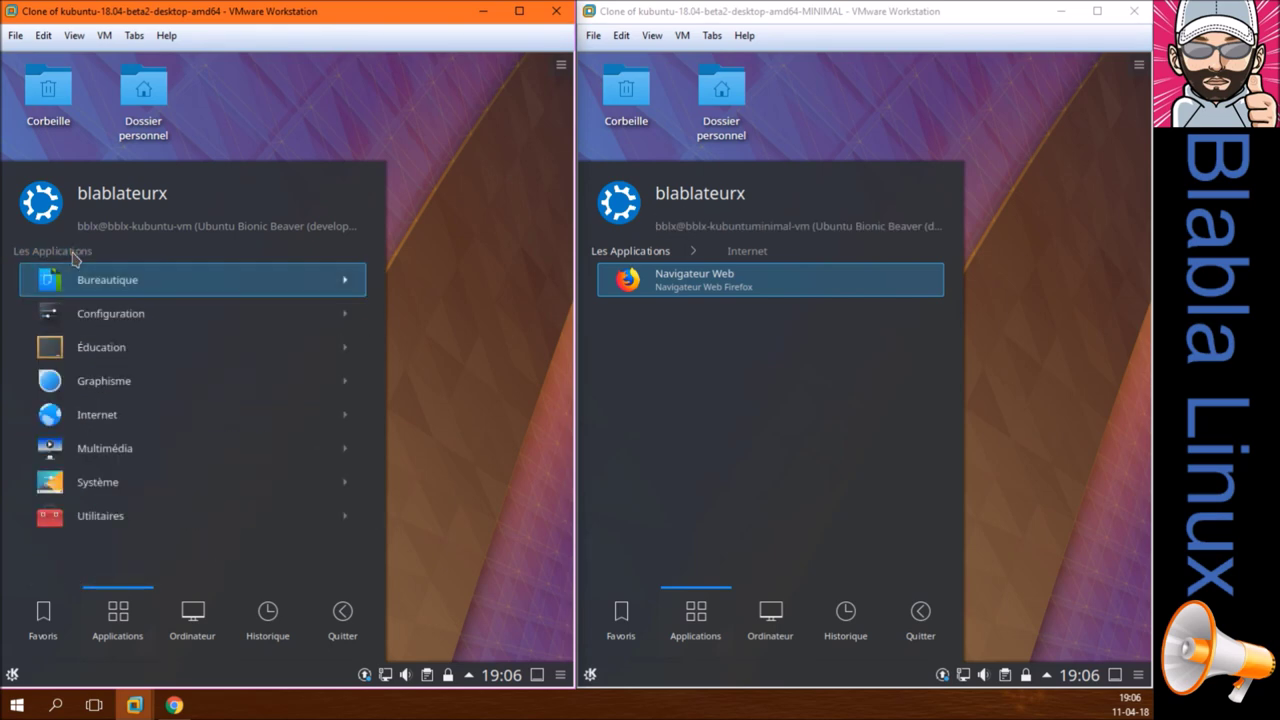
- Compare the Multimédia applications of the standard and MINIMAL clones, and return both launchers to their category lists
left_click(617, 252)
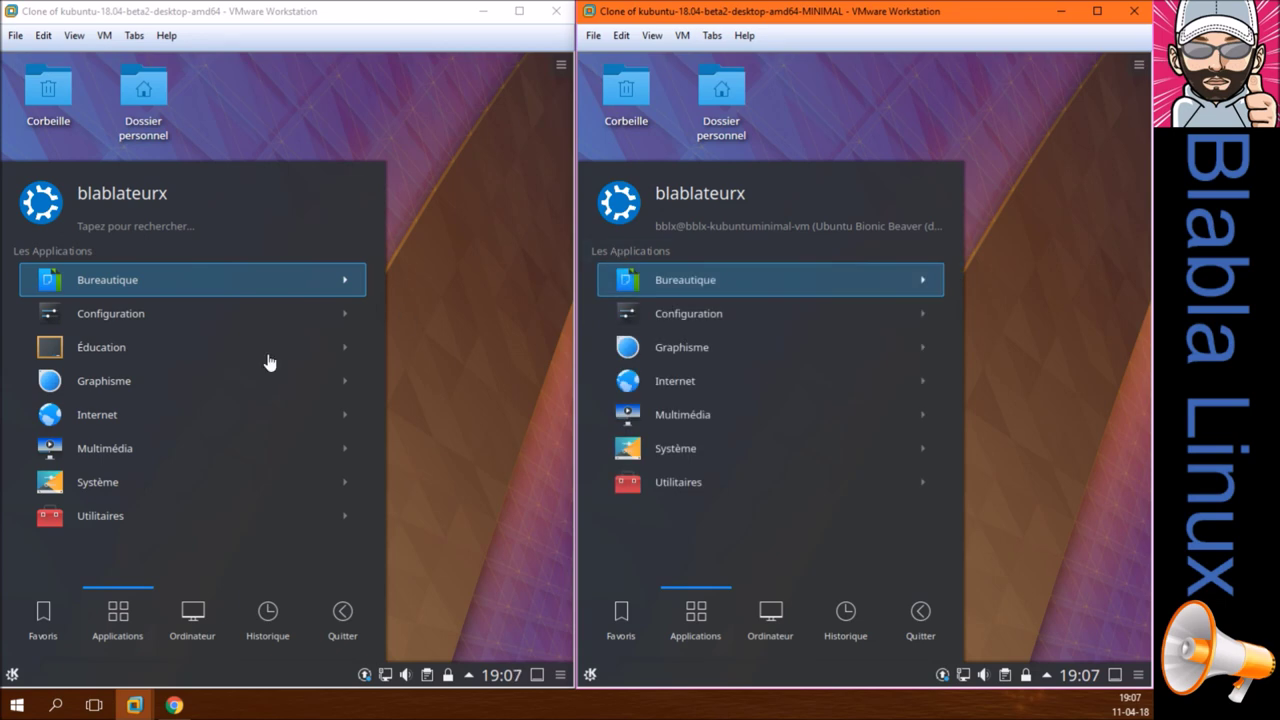
left_click(94, 451)
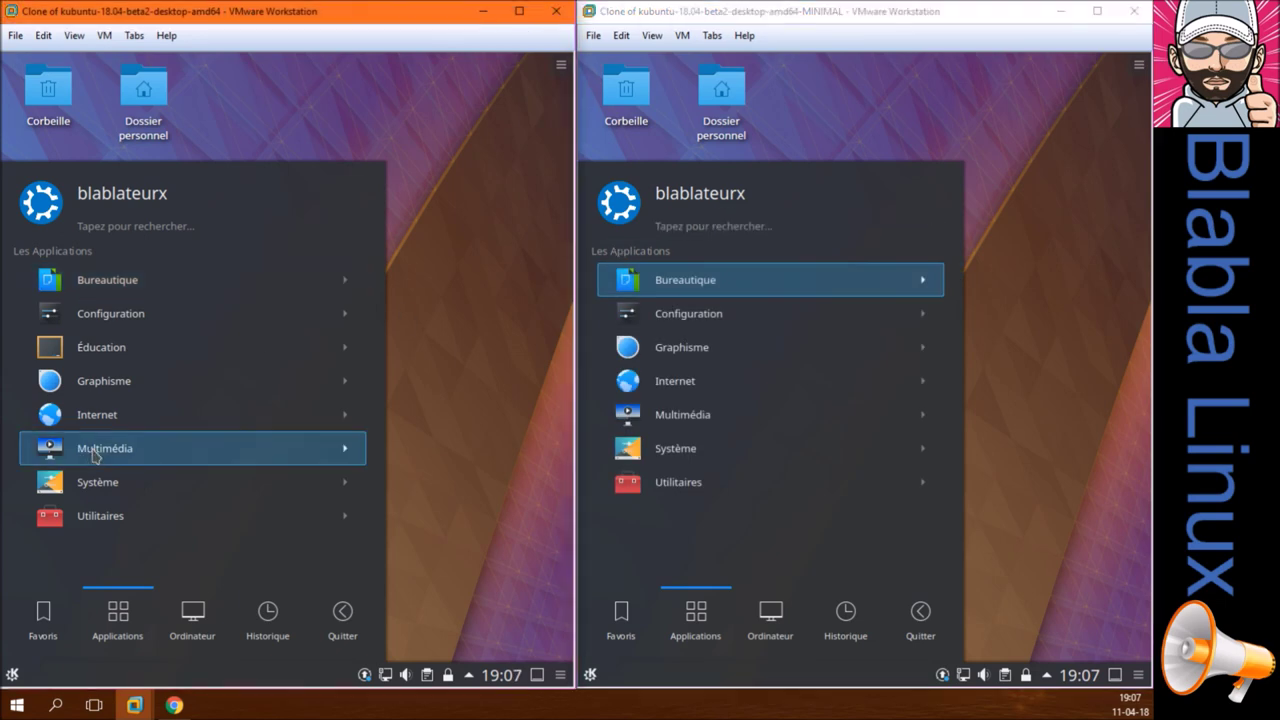
left_click(696, 424)
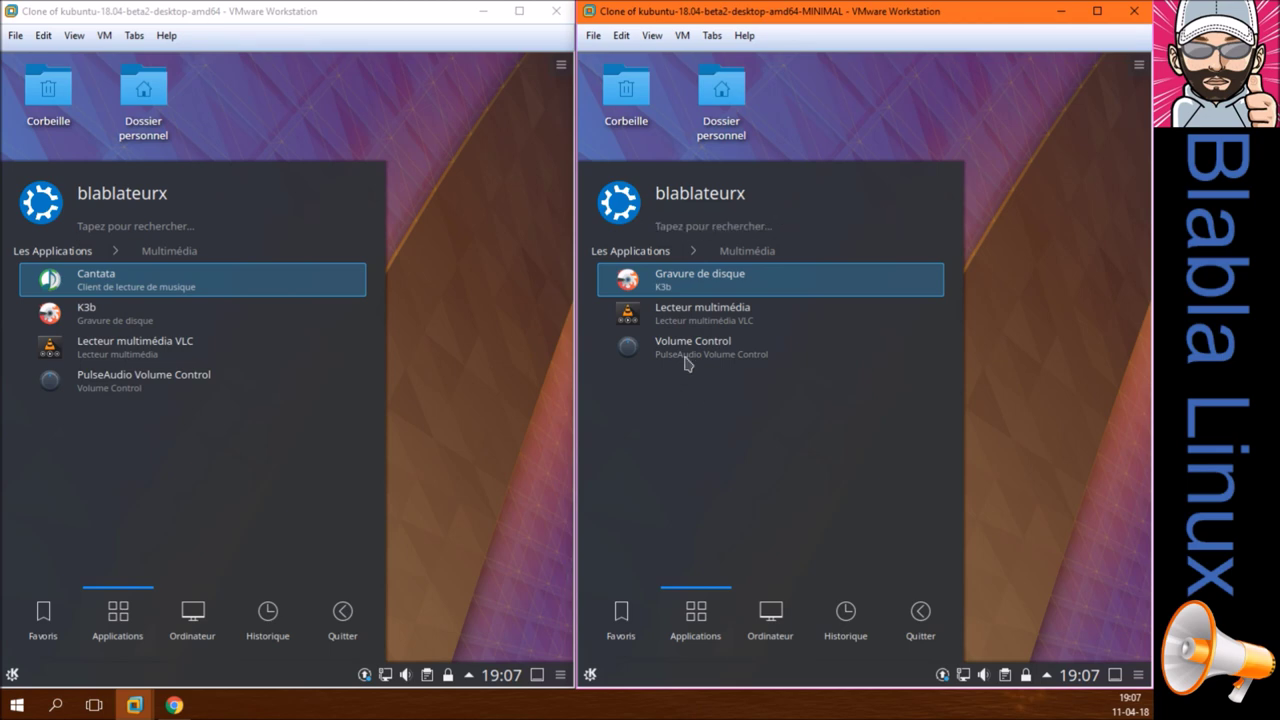
left_click(630, 251)
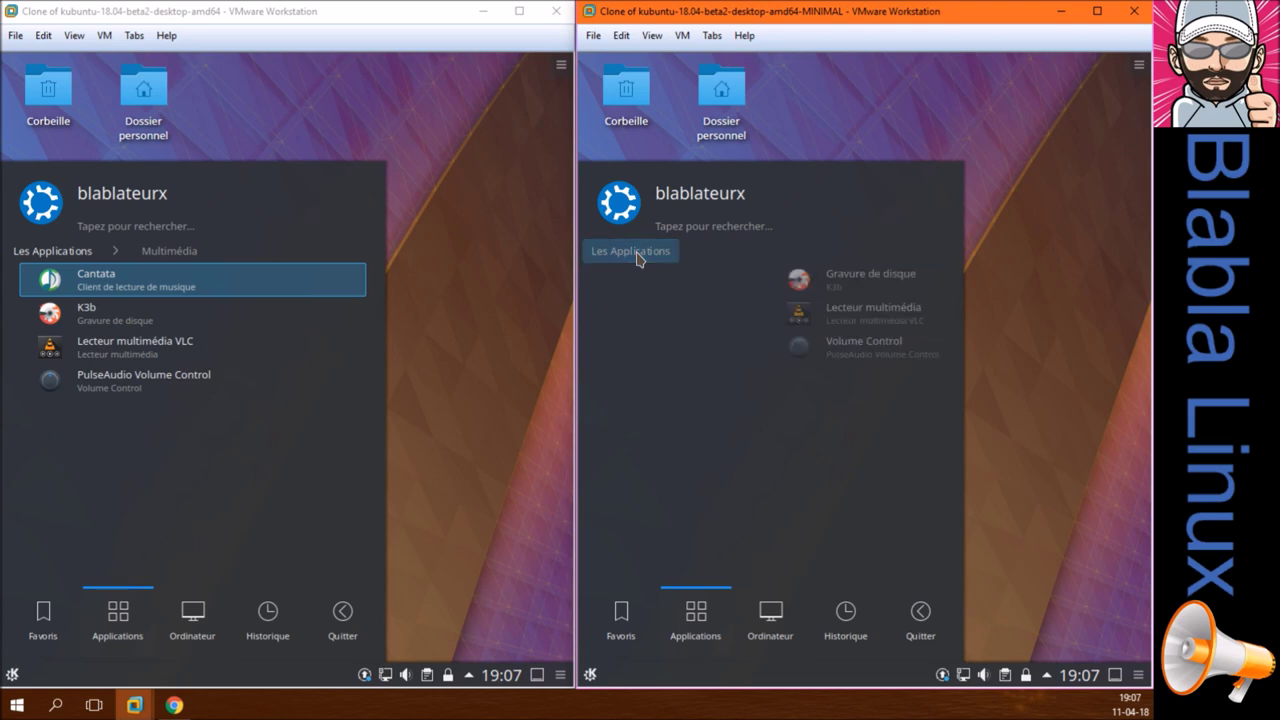
left_click(67, 251)
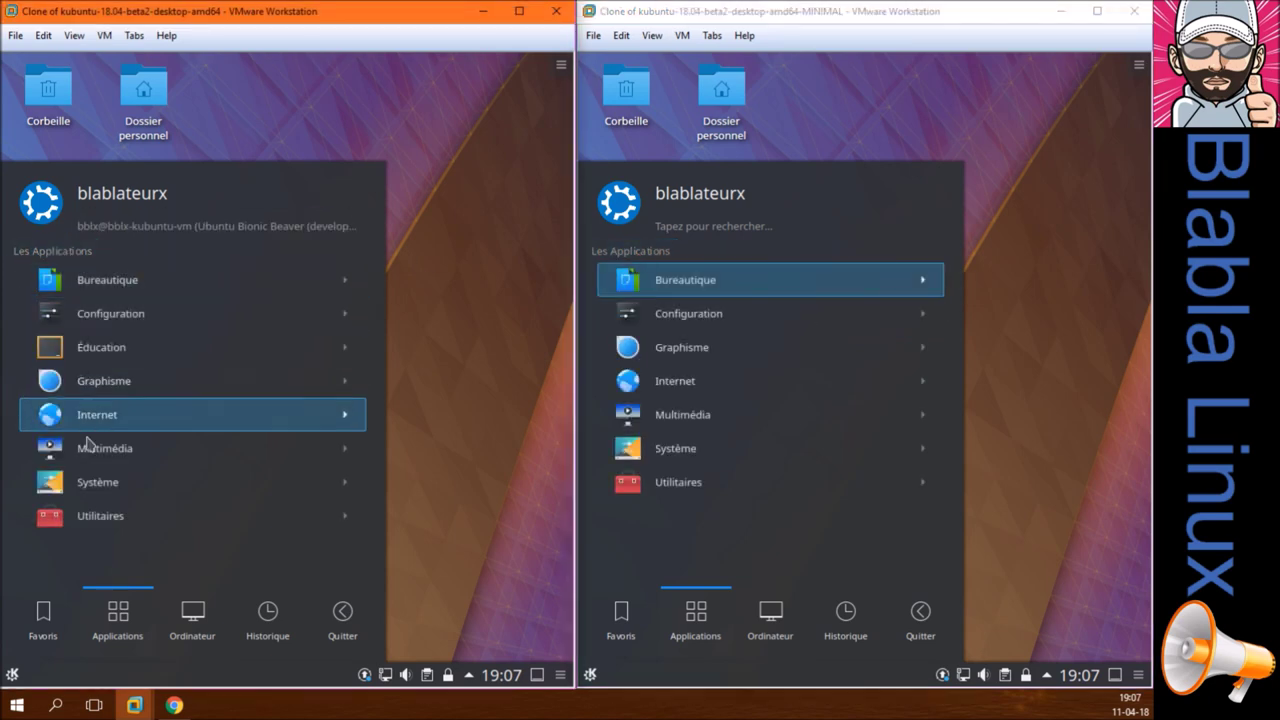
- Compare the Système applications in both clones, and return the standard clone to its category list
left_click(55, 484)
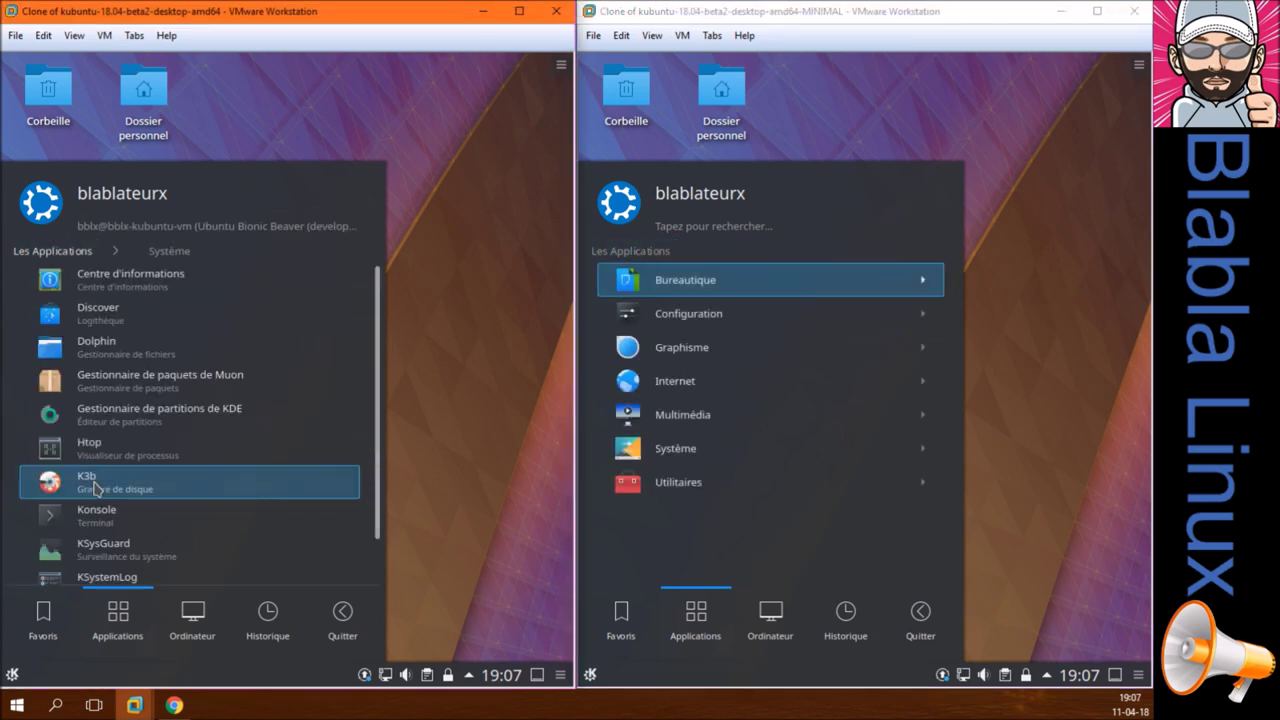
left_click(686, 448)
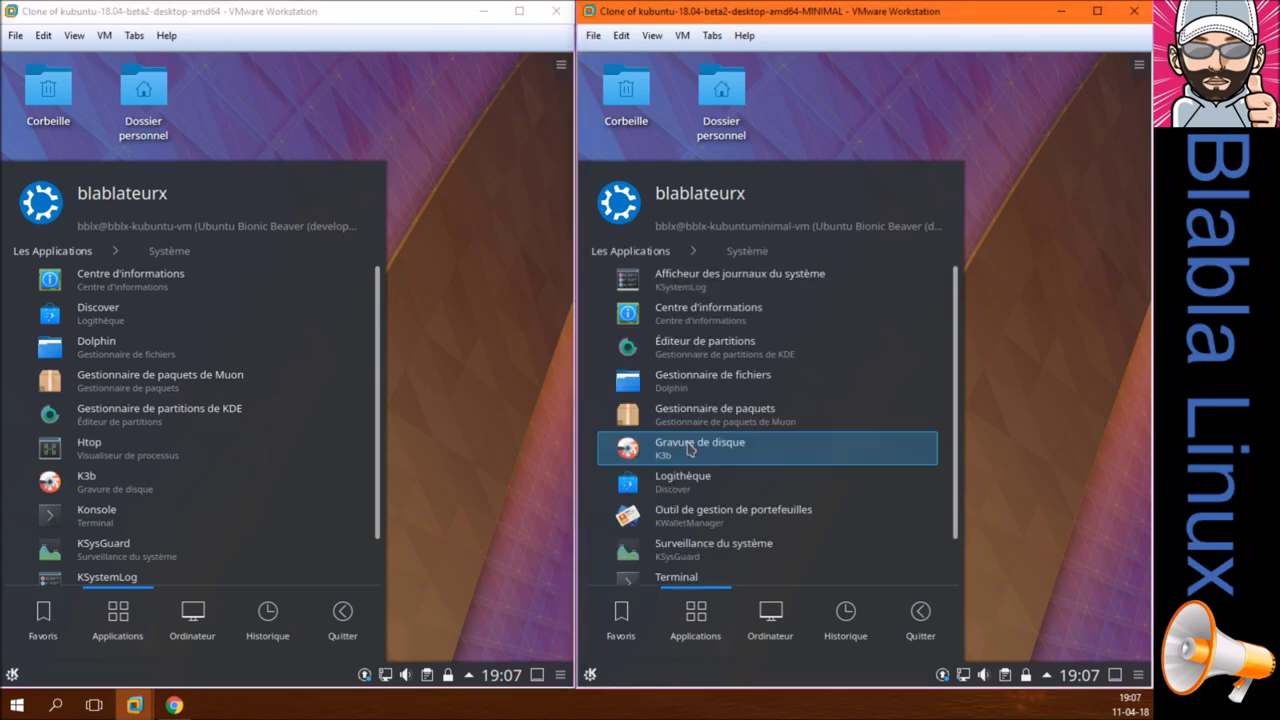
left_click(48, 258)
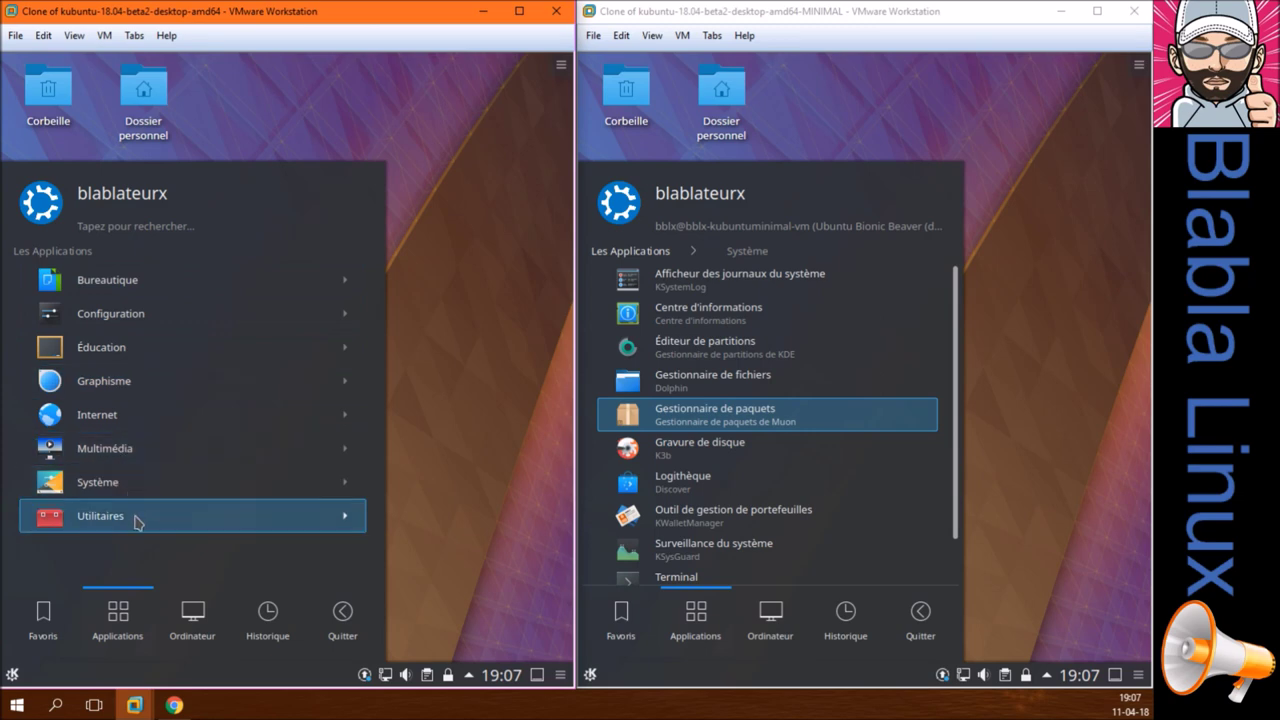
- Compare the Utilitaires applications of the standard and MINIMAL clones, and dismiss the standard clone's launcher
left_click(60, 518)
left_click(618, 251)
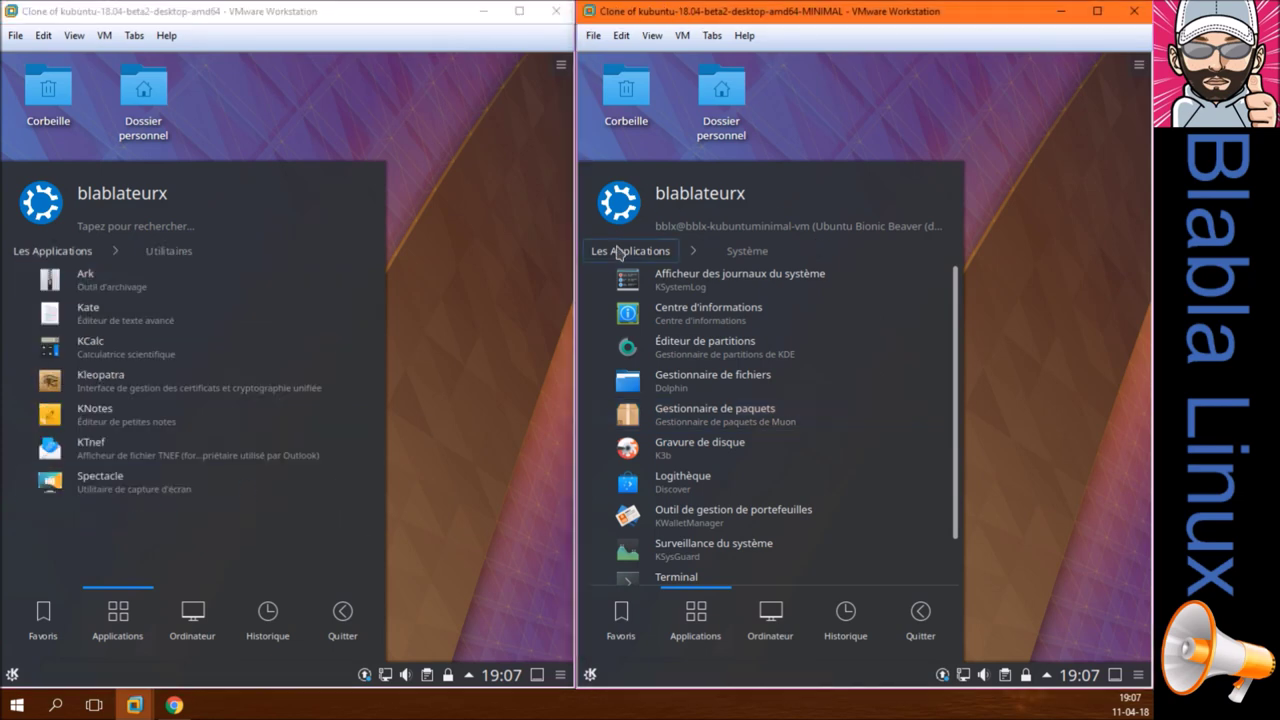
left_click(676, 482)
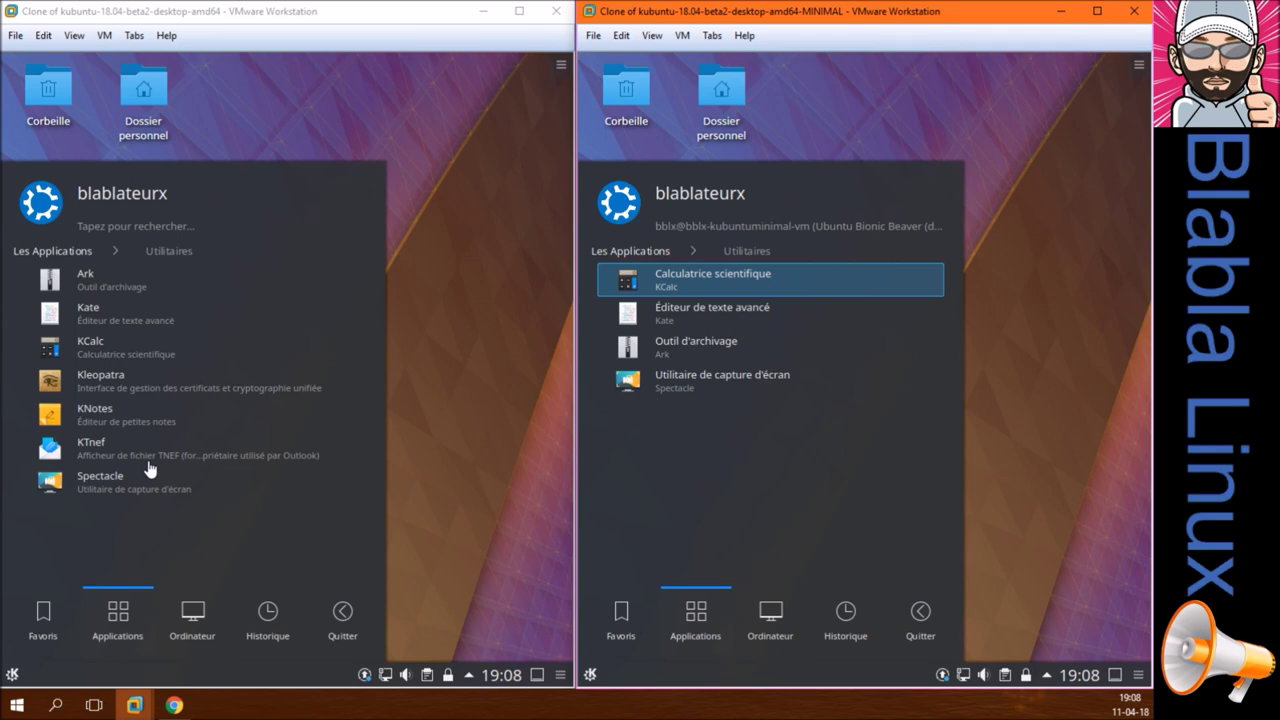
left_click(71, 251)
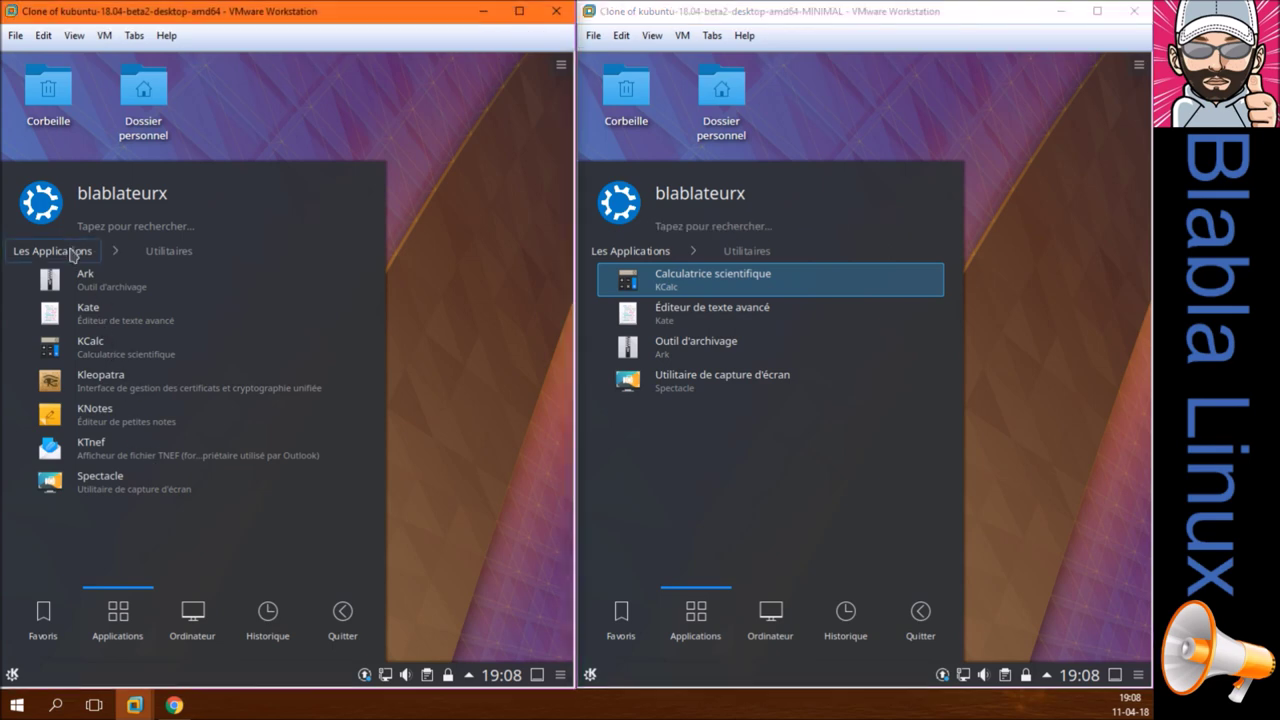
left_click(71, 251)
left_click(253, 140)
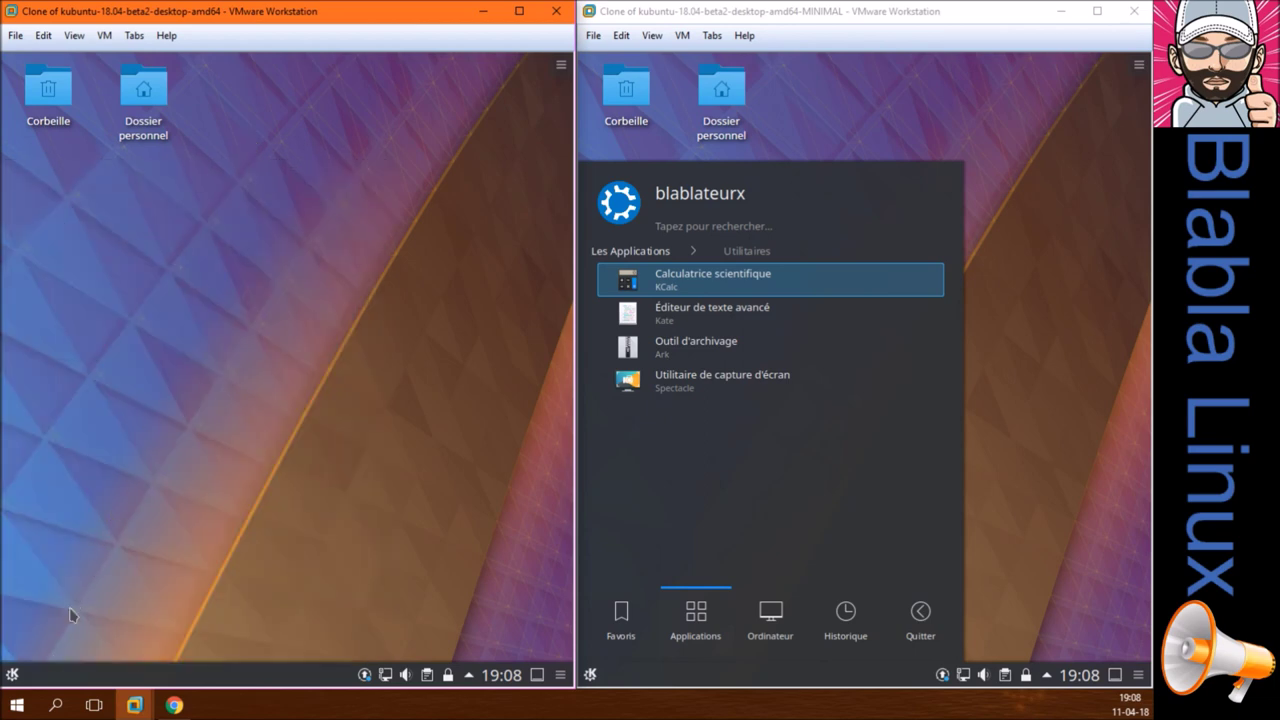
- Shut down the standard Kubuntu clone from its own session options and confirm Éteindre
left_click(12, 675)
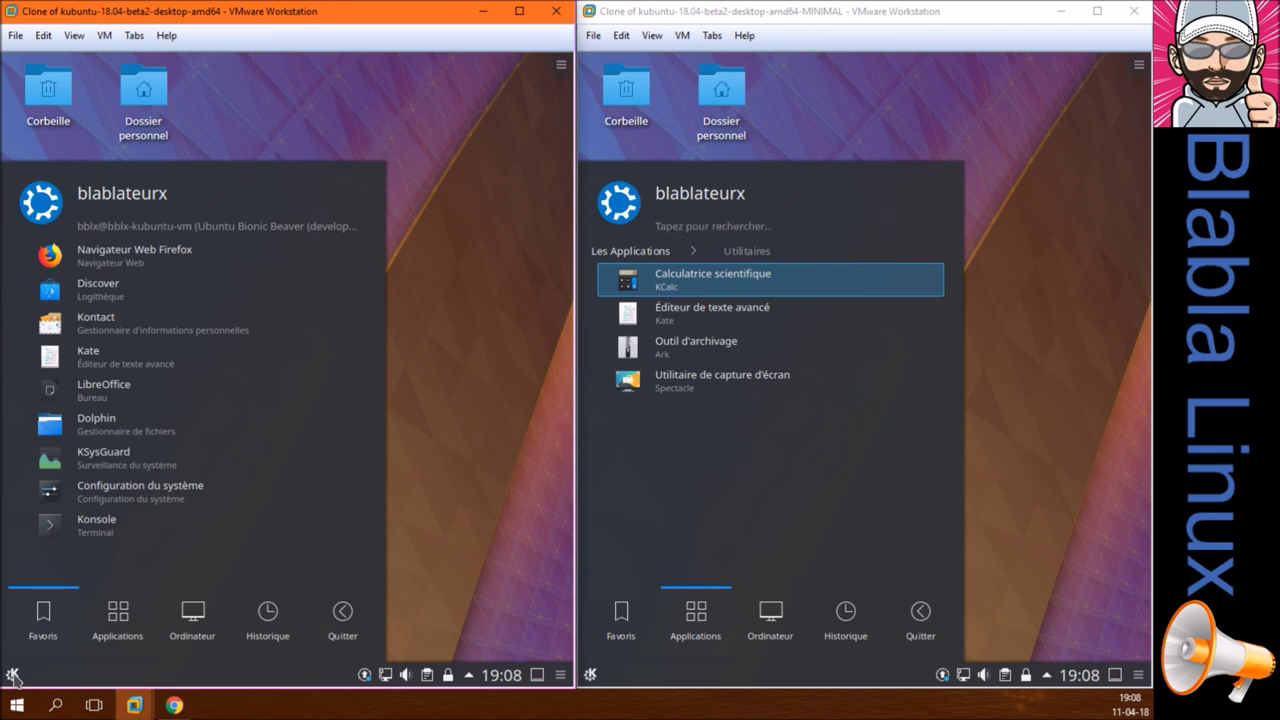
mouse_move(336, 628)
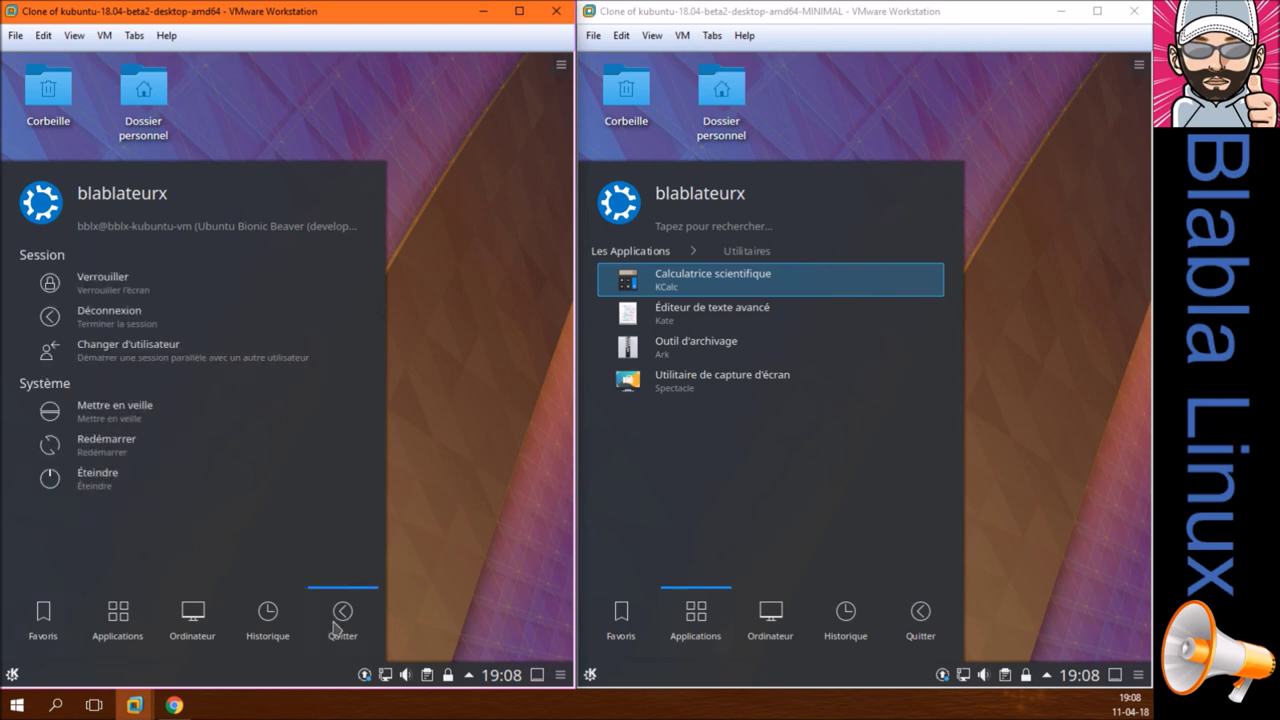
left_click(97, 477)
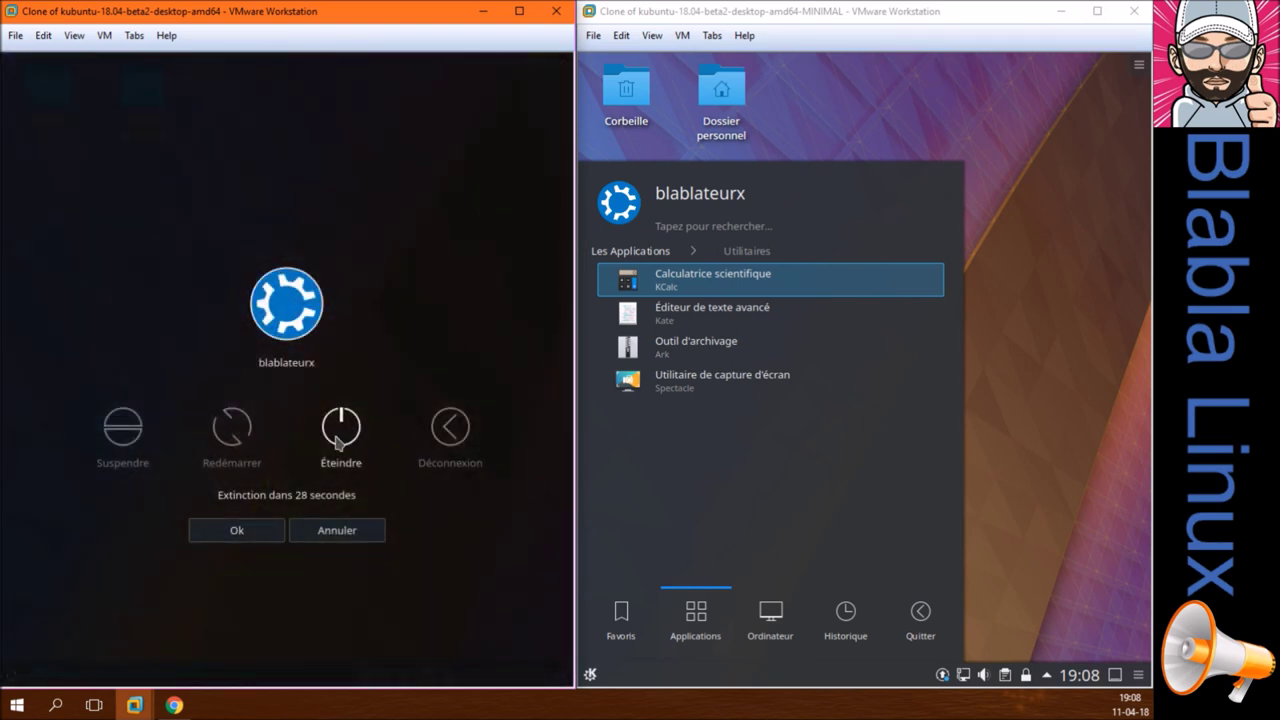
left_click(340, 449)
- Maximize the MINIMAL clone with its launcher dismissed, and close the standard clone's VMware window
left_click(1097, 11)
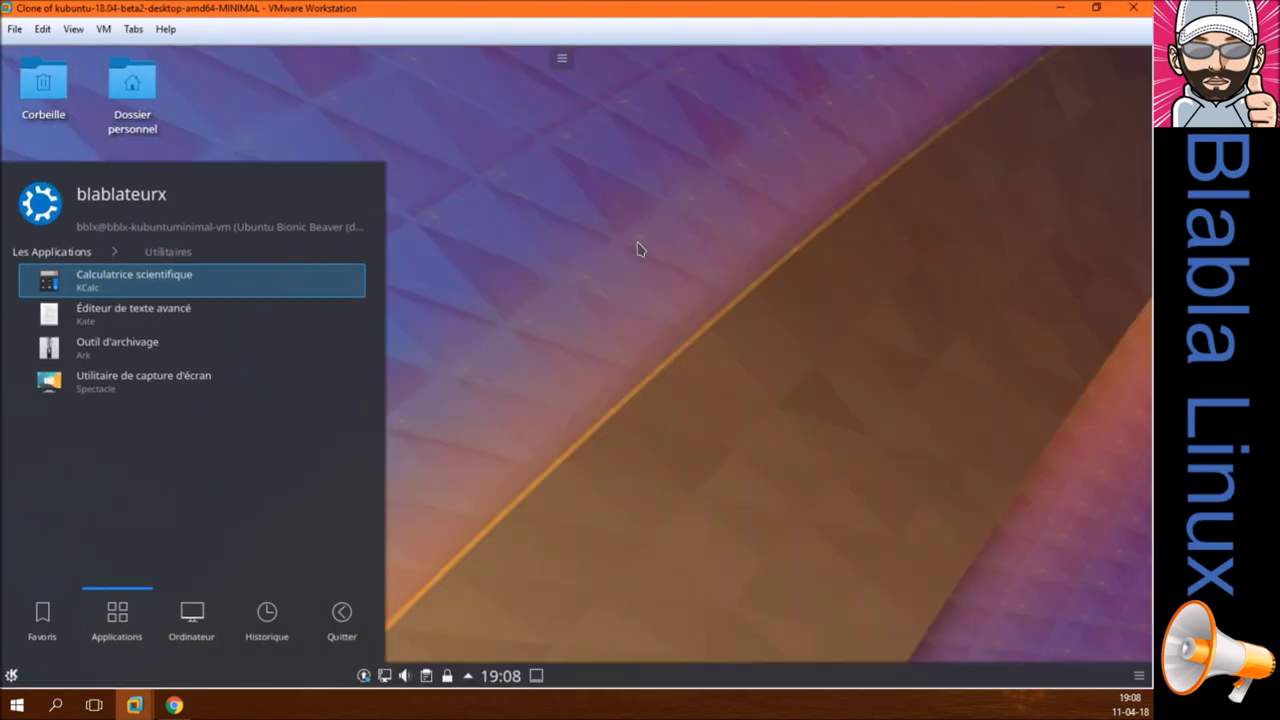
left_click(537, 288)
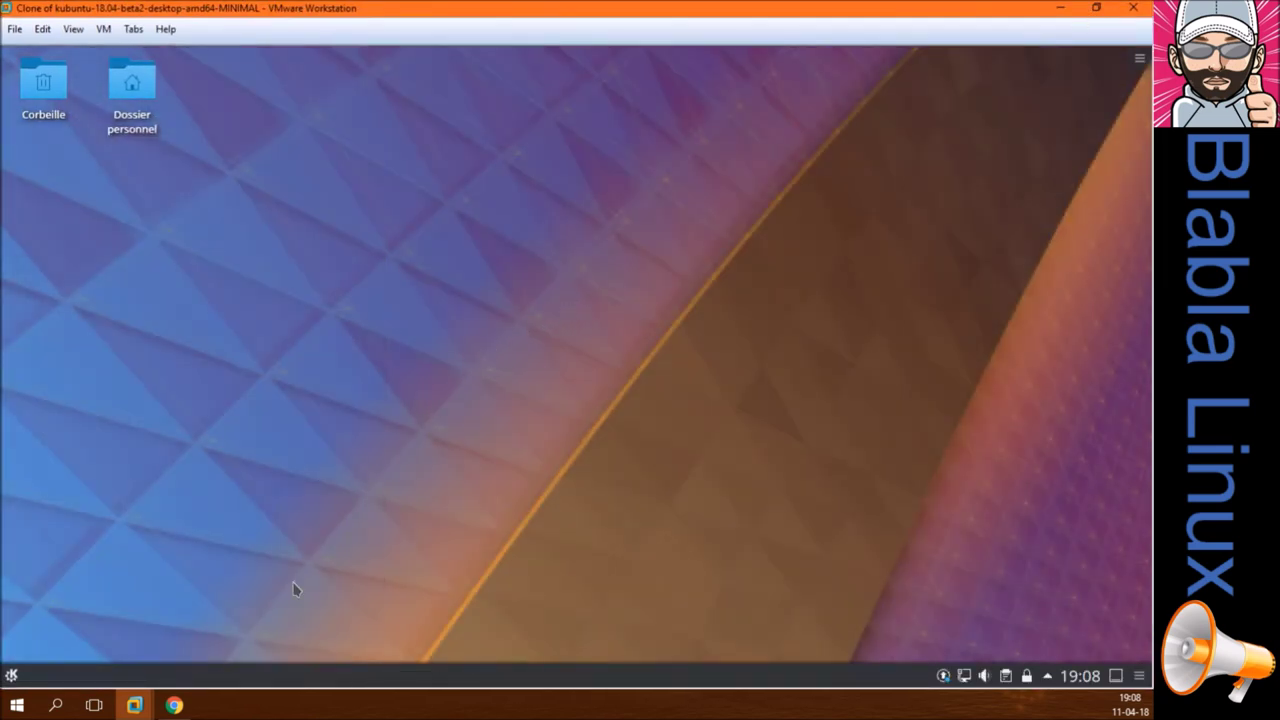
mouse_move(140, 708)
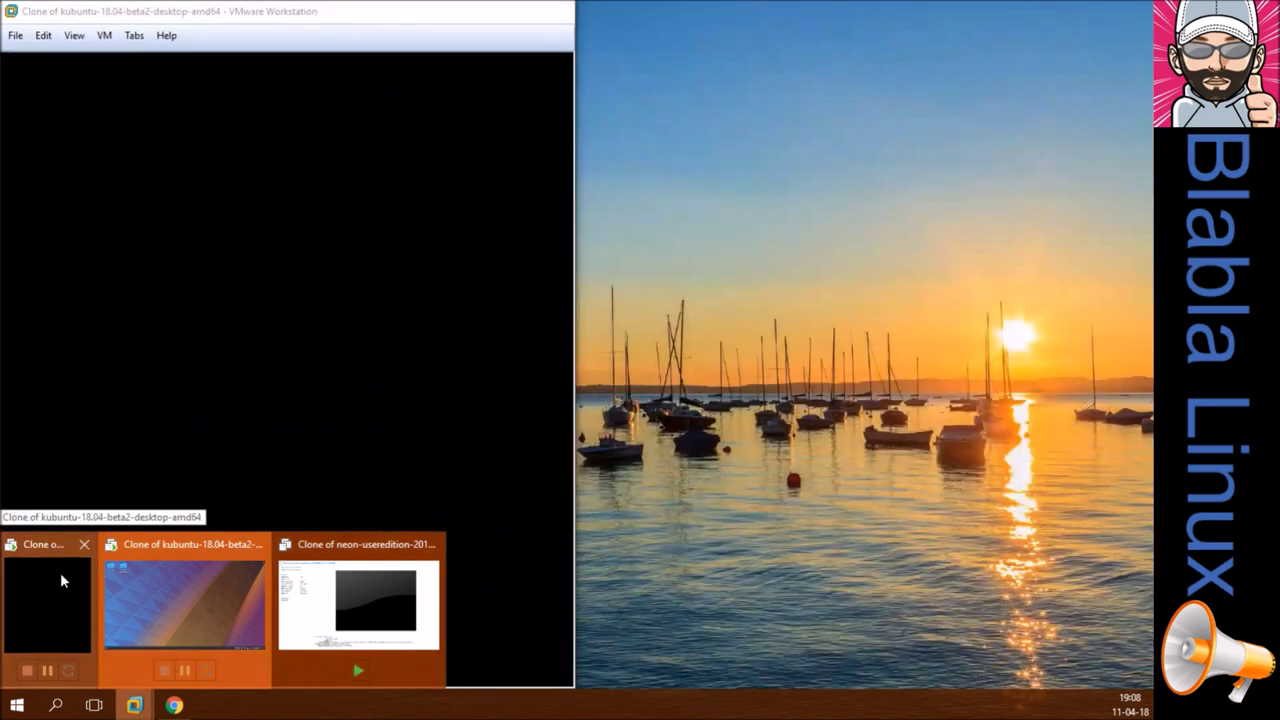
left_click(61, 577)
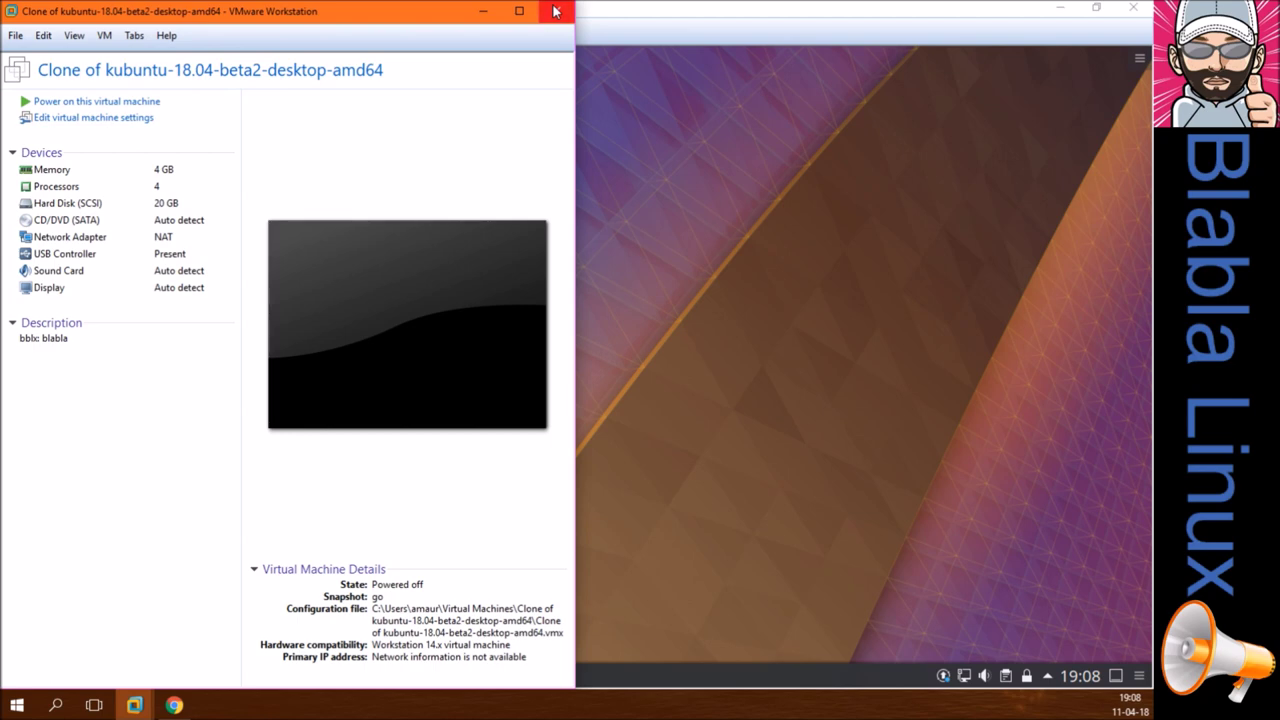
left_click(556, 11)
- Power on the KDE neon clone and log in by entering the account password
mouse_move(137, 704)
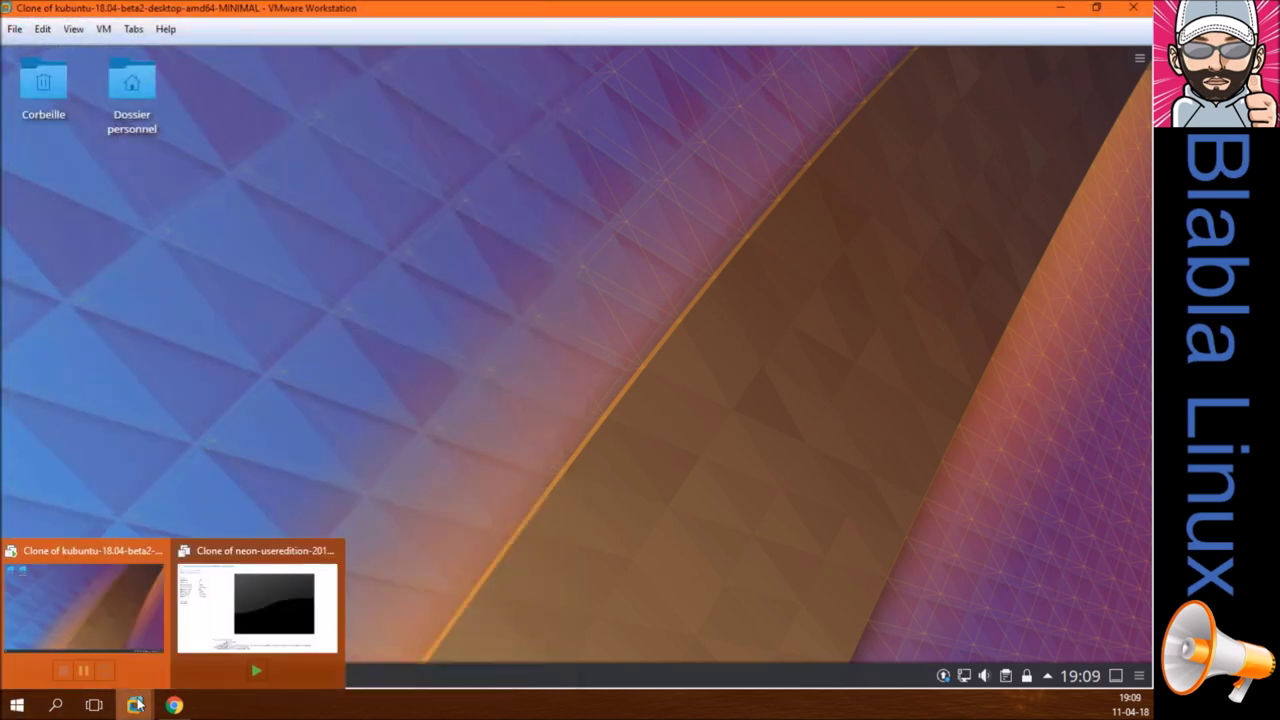
left_click(241, 612)
left_click(100, 96)
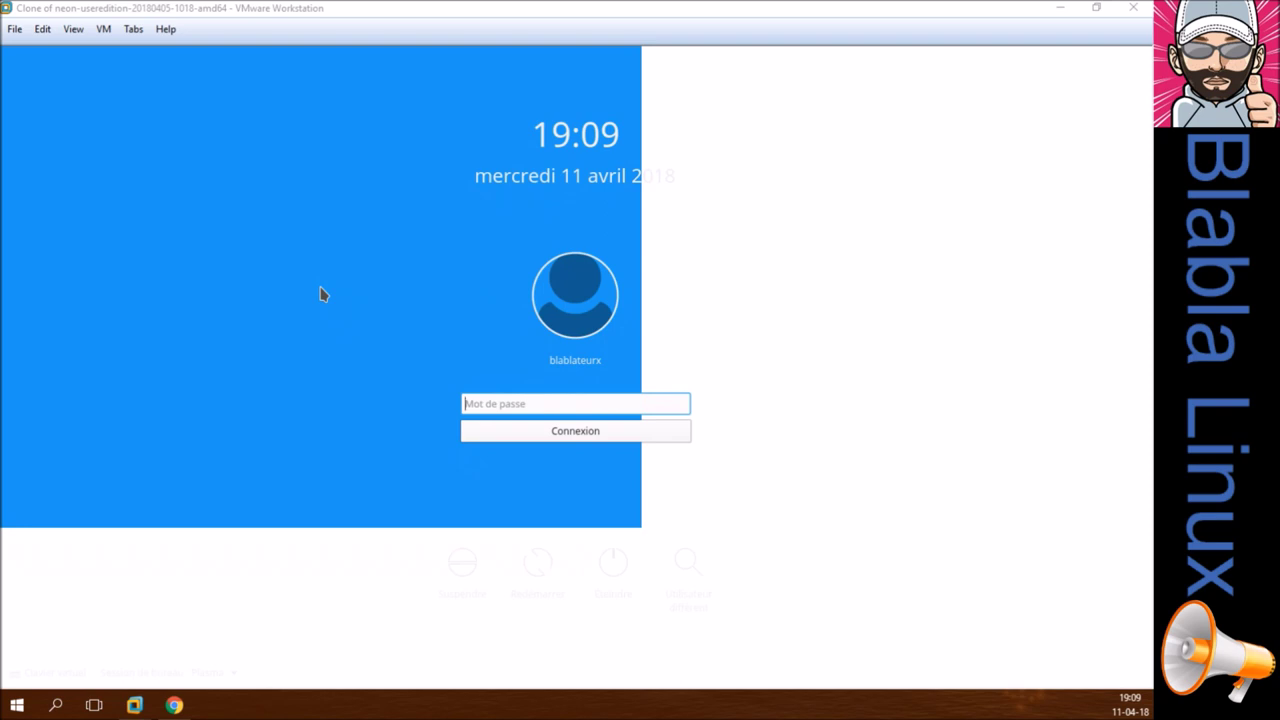
left_click(606, 404)
type("••••••")
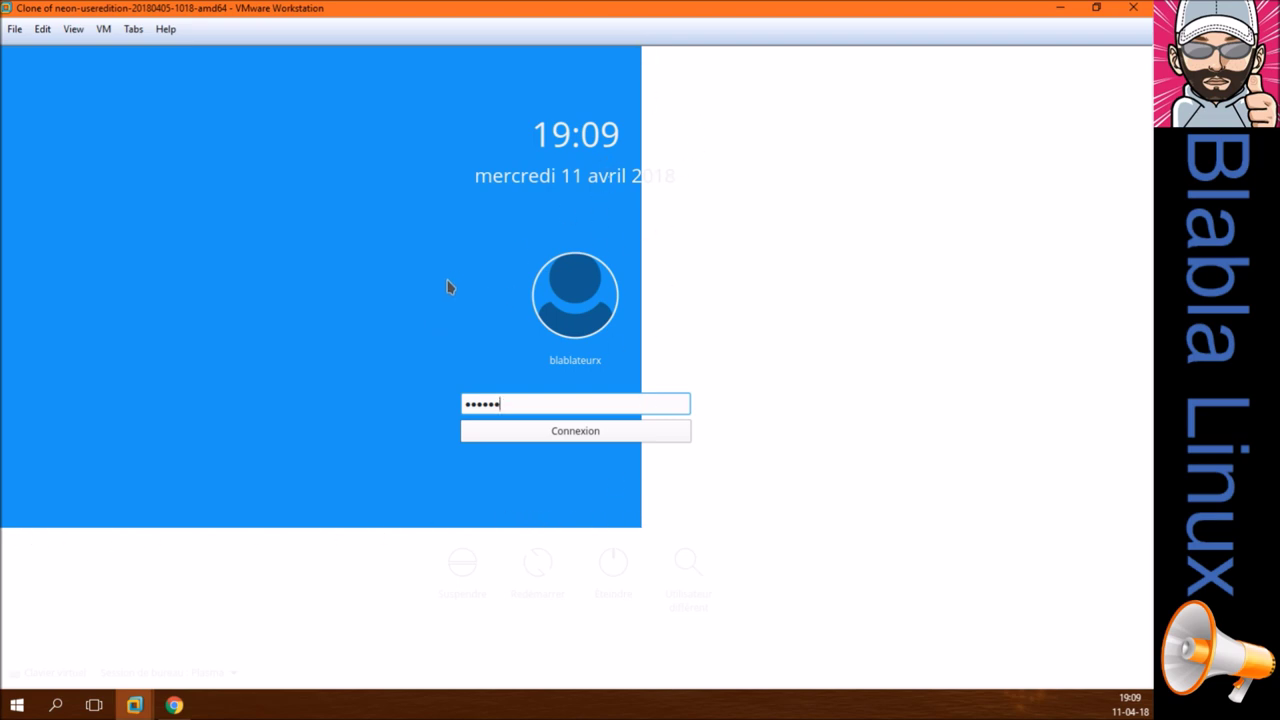
left_click(543, 432)
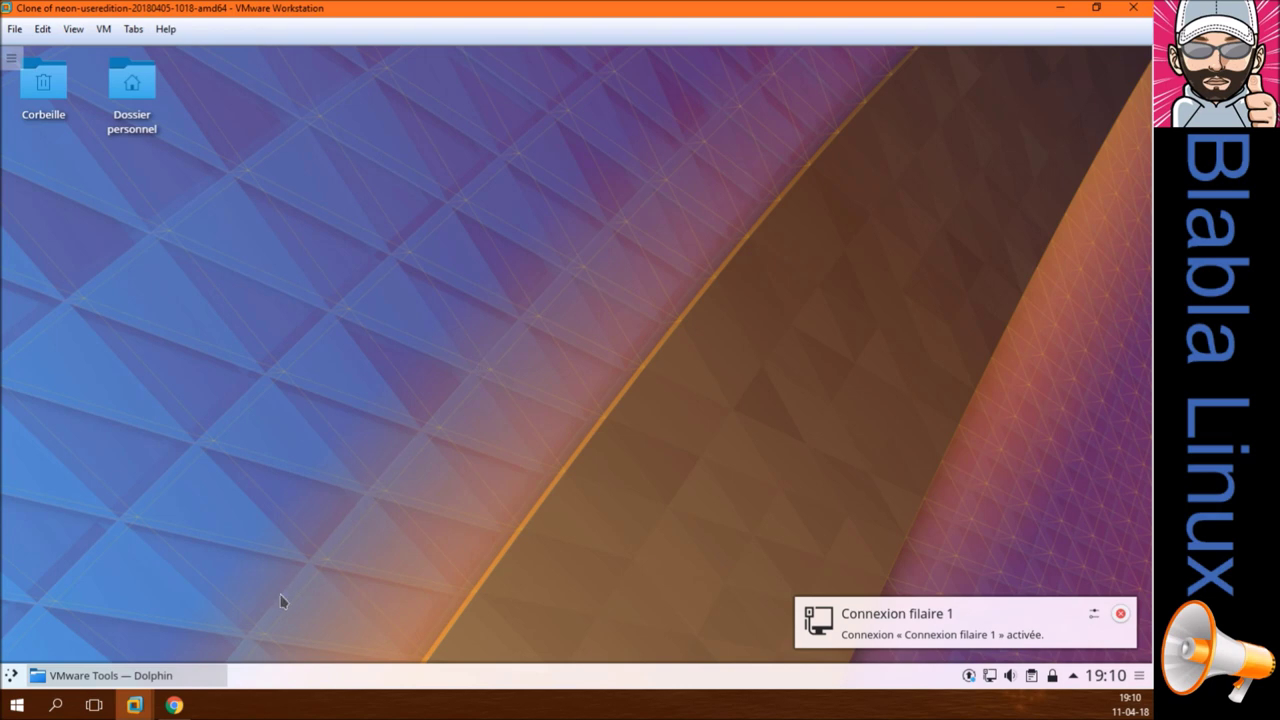
- Close the VMware Tools Dolphin window in the neon clone, and tile the MINIMAL and neon clones side by side
left_click(200, 676)
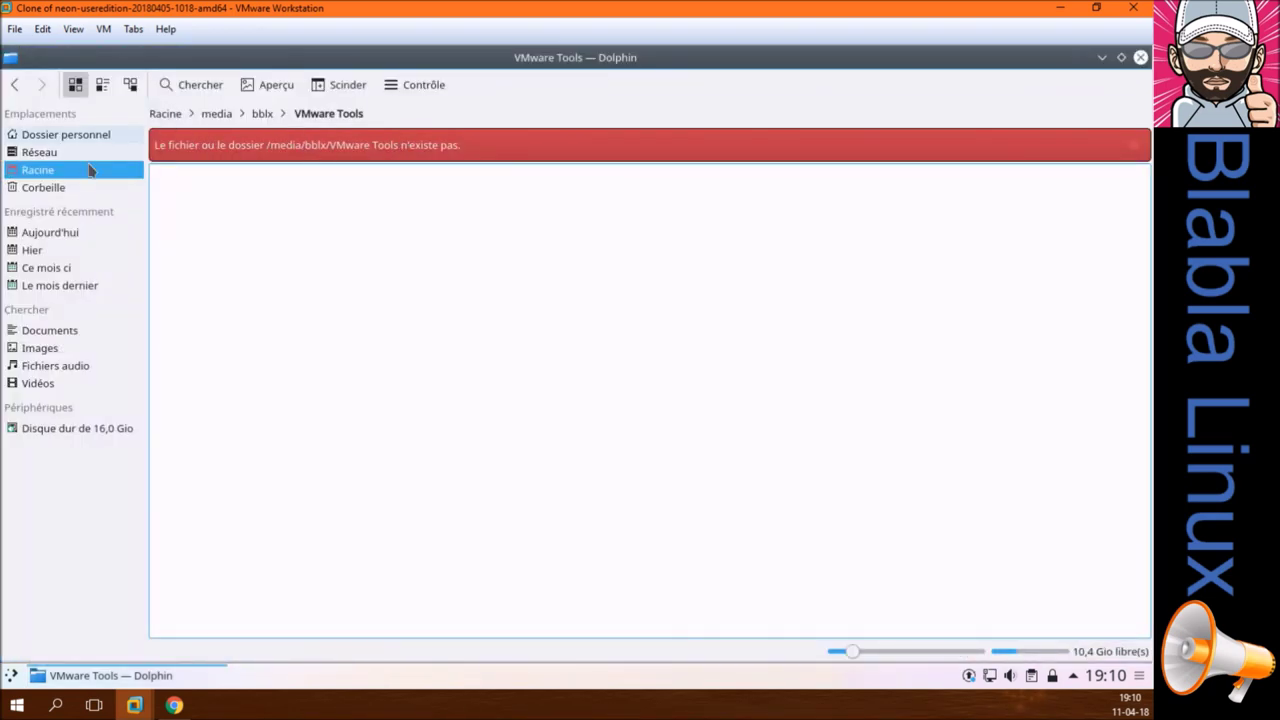
left_click(1141, 58)
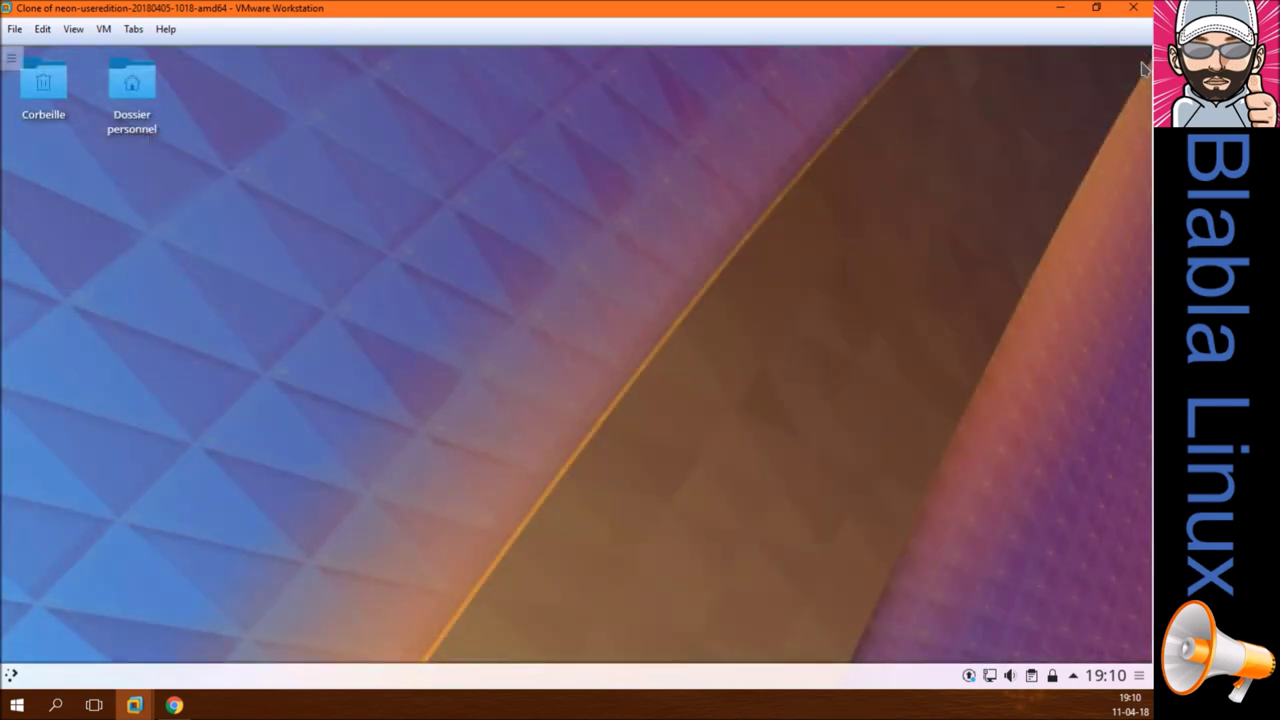
left_click_drag(405, 10, 1150, 300)
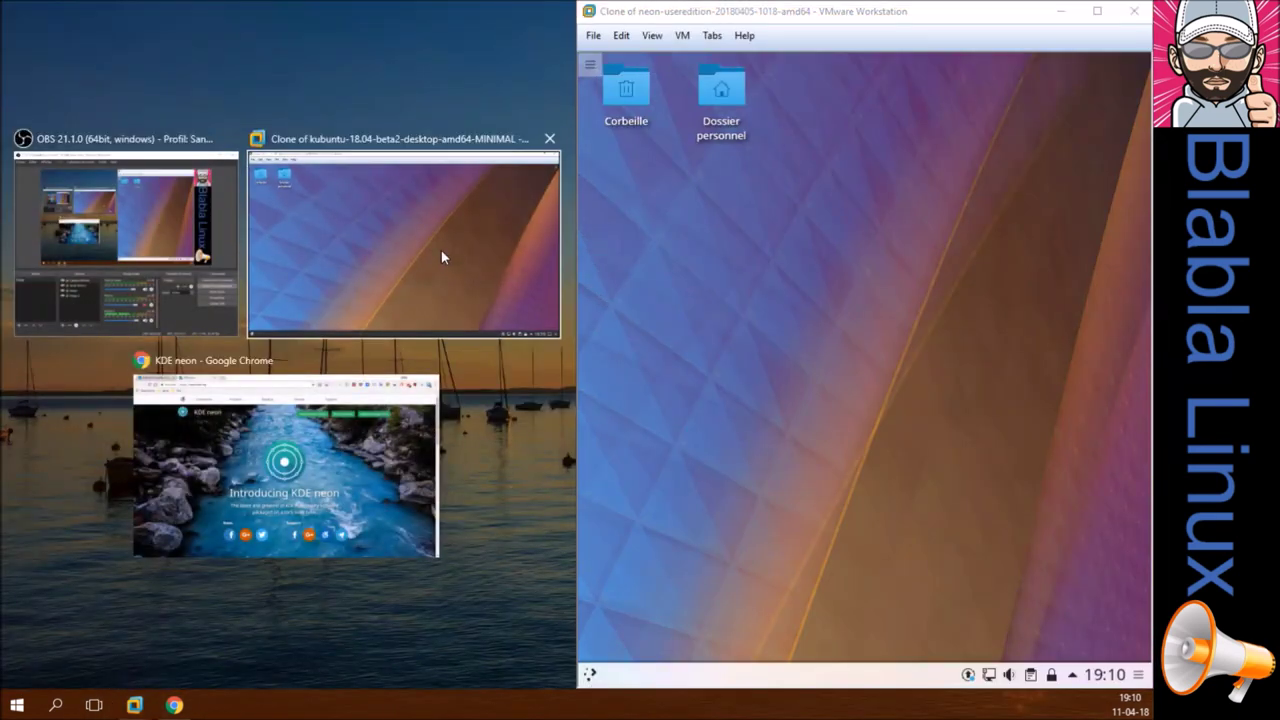
left_click(440, 250)
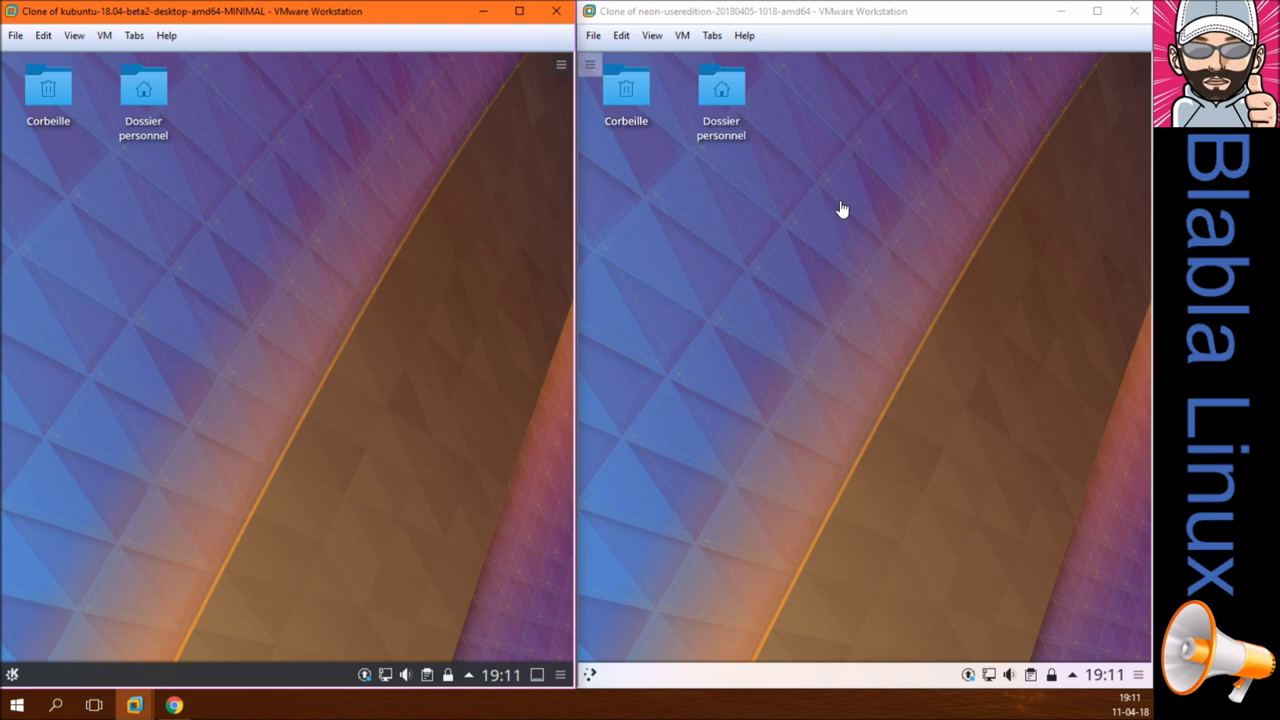
- Search the neon clone's launcher for "kon" and open Konsole
left_click(842, 209)
key("super")
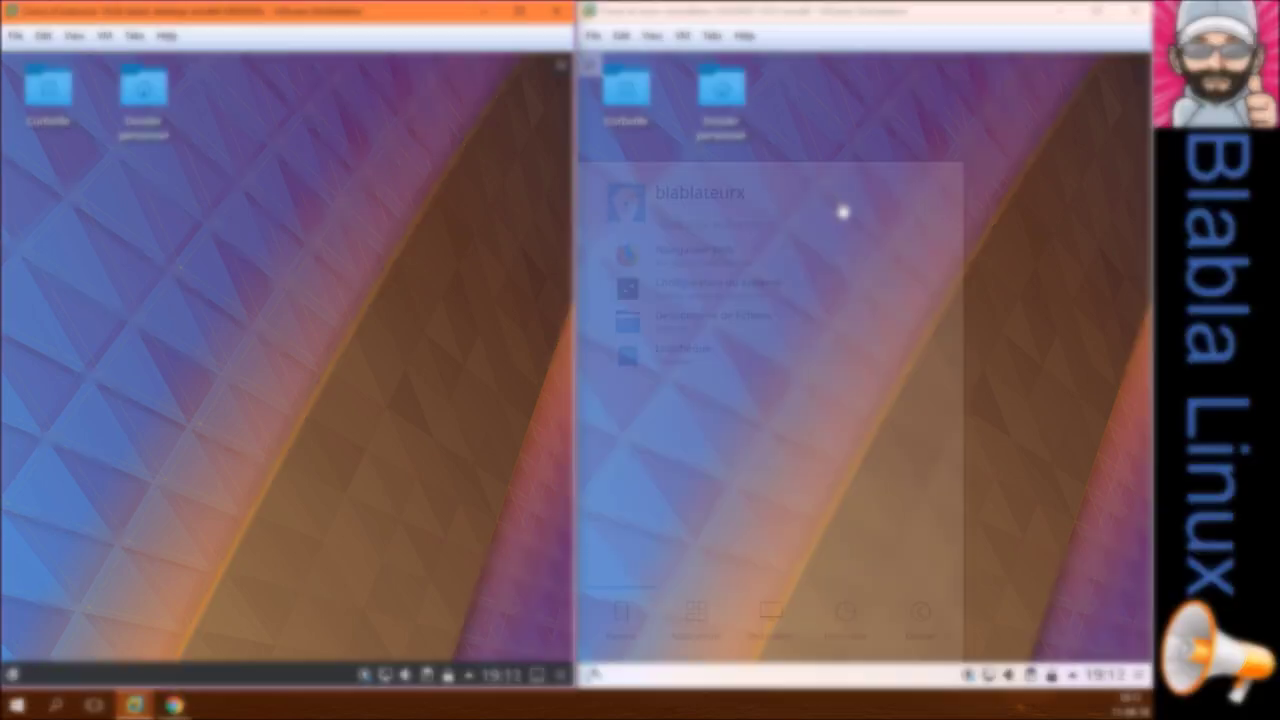
type("kon")
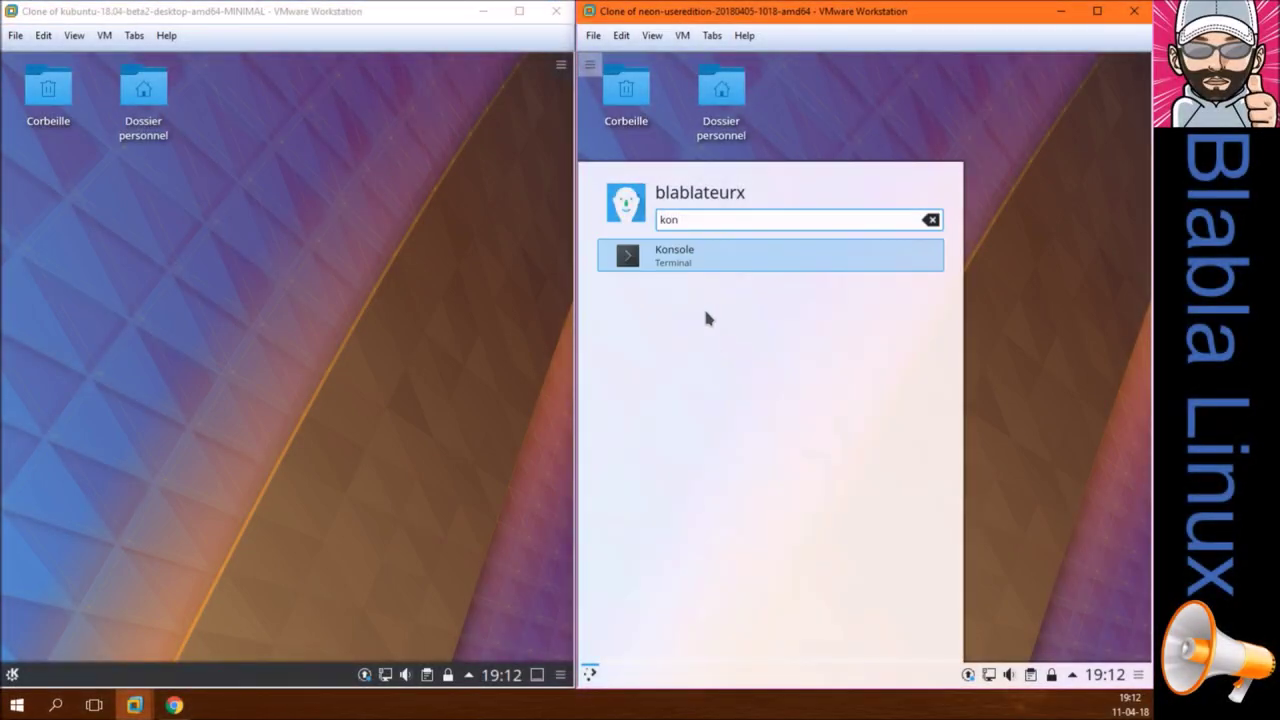
left_click(697, 254)
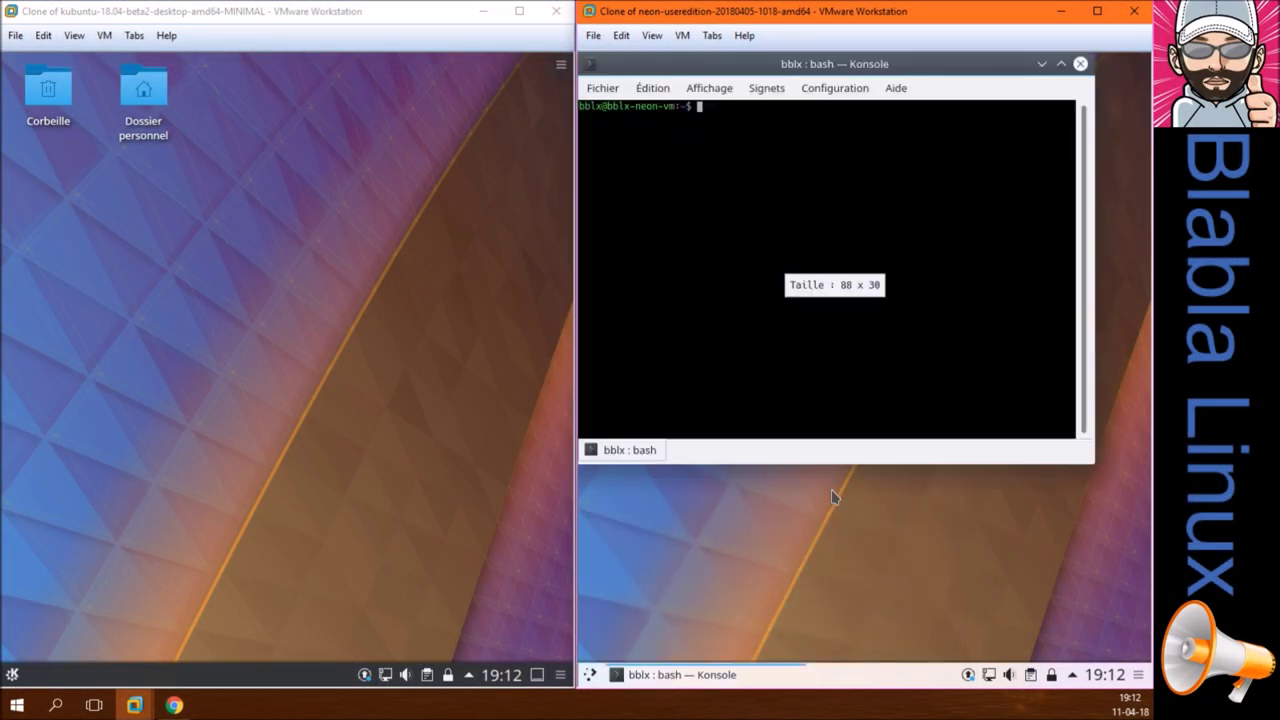
- Install htop in the neon clone with "sudo apt install htop", supplying the sudo password, and run htop
type("sudo apt in")
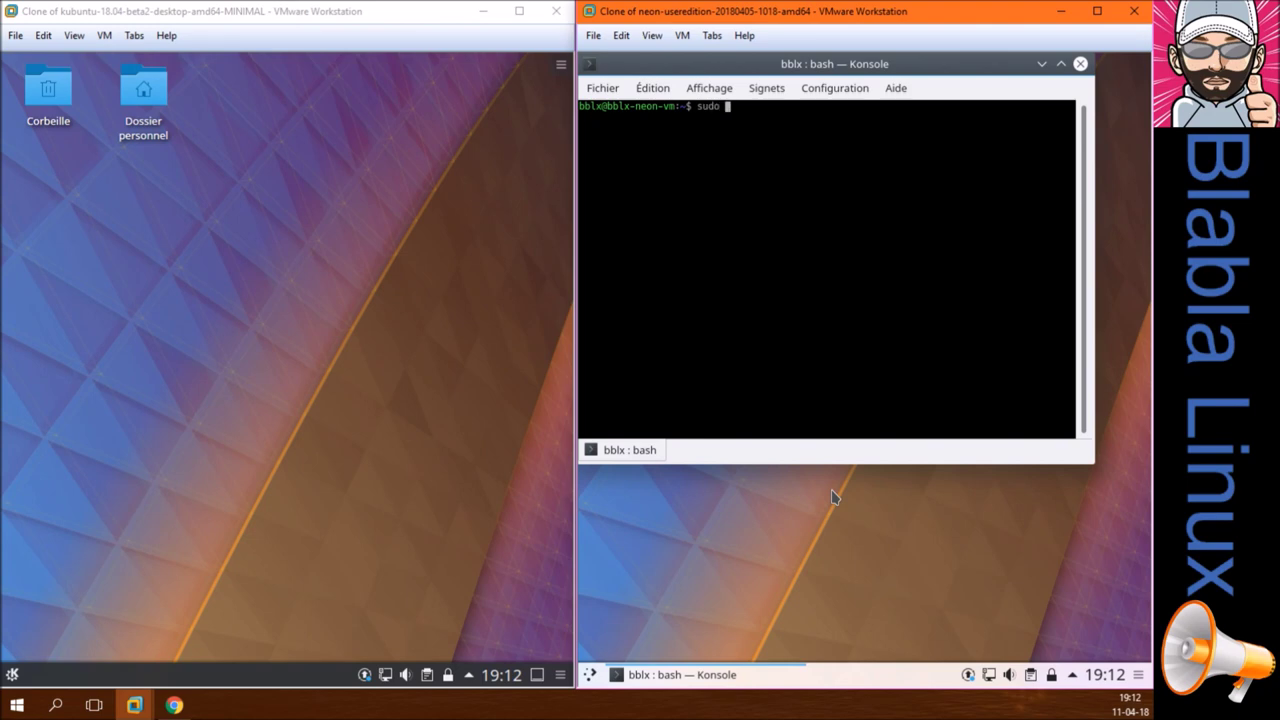
type("stall htop")
key("Return")
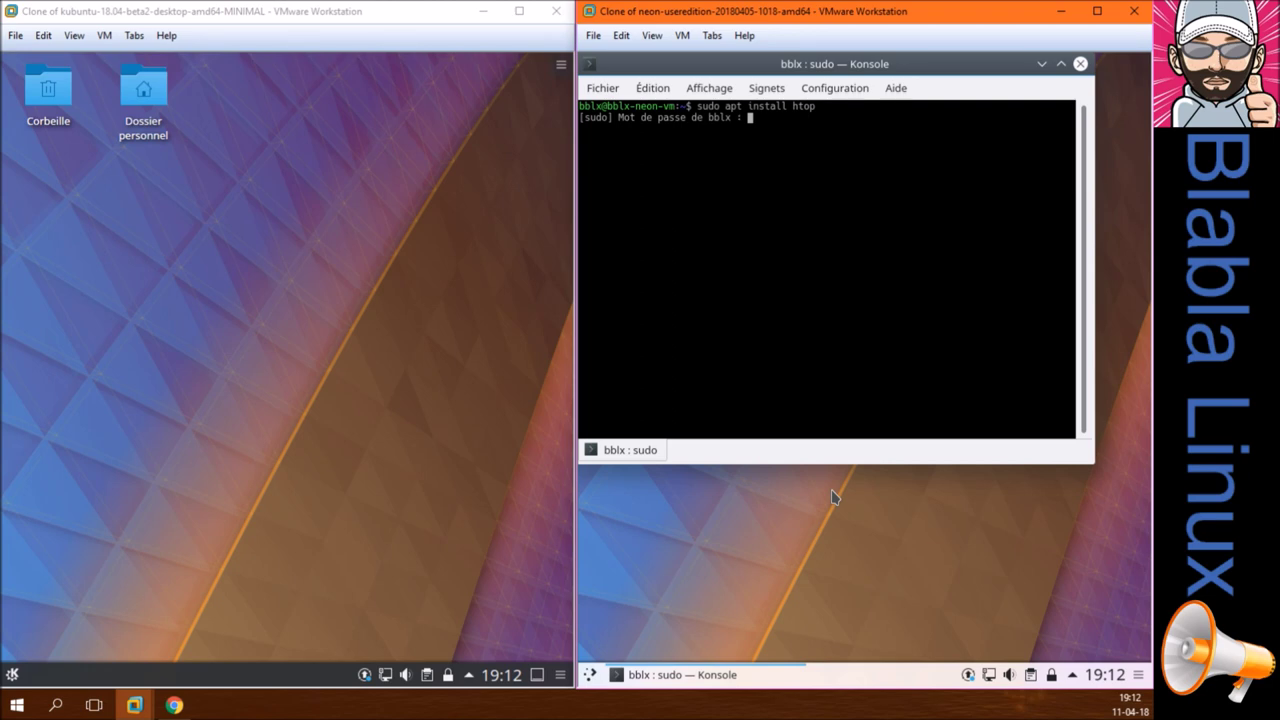
key("Return")
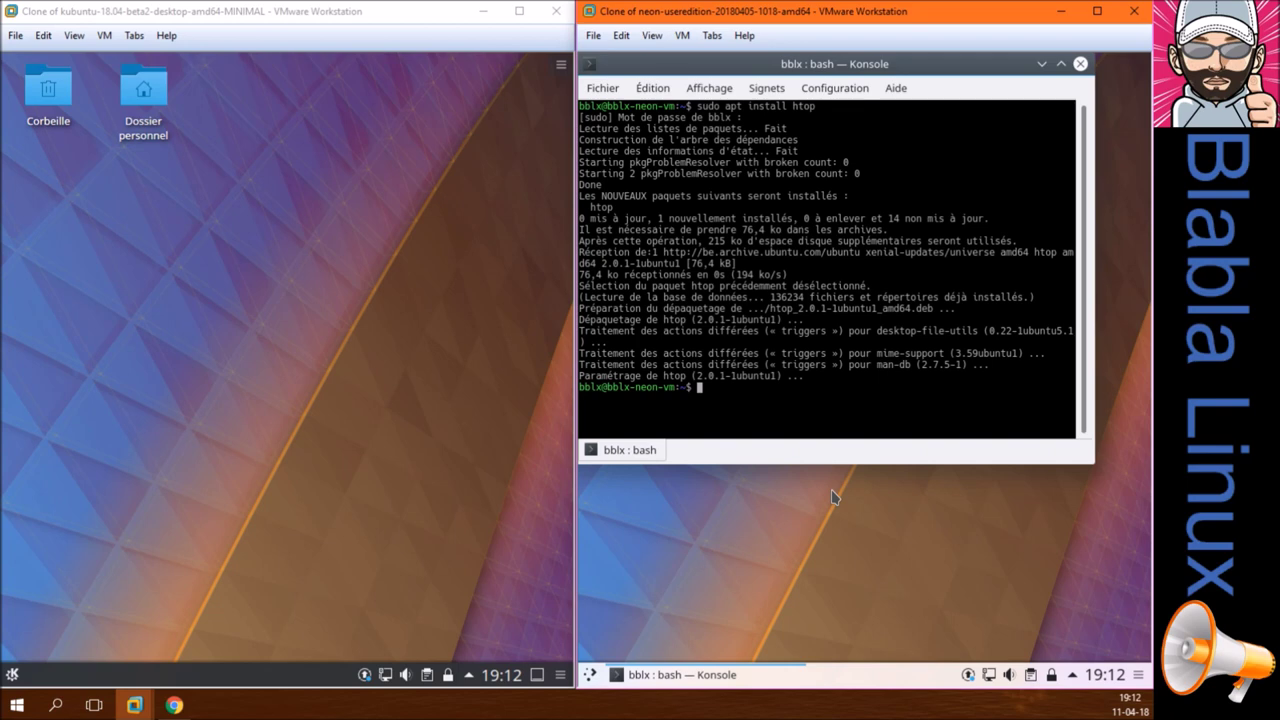
type("htop")
key("Return")
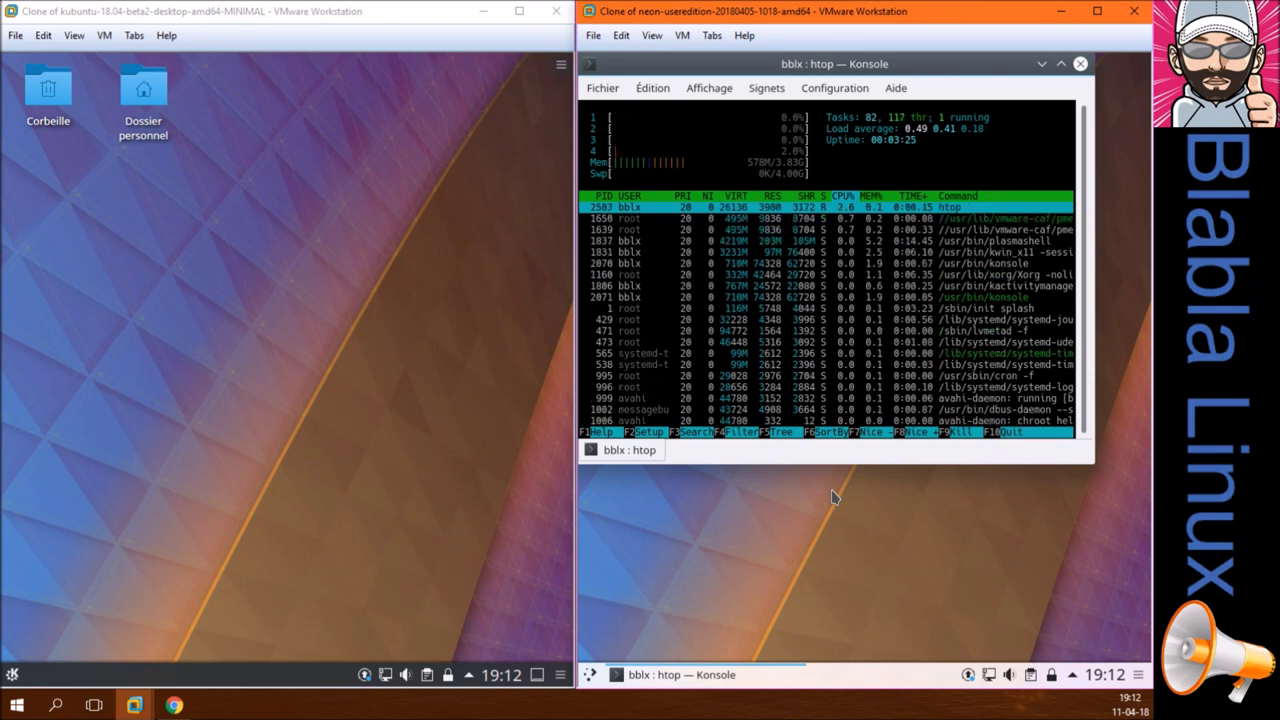
- Open Konsole in the MINIMAL clone and run htop beside the one in the neon clone
left_click(104, 625)
left_click(12, 676)
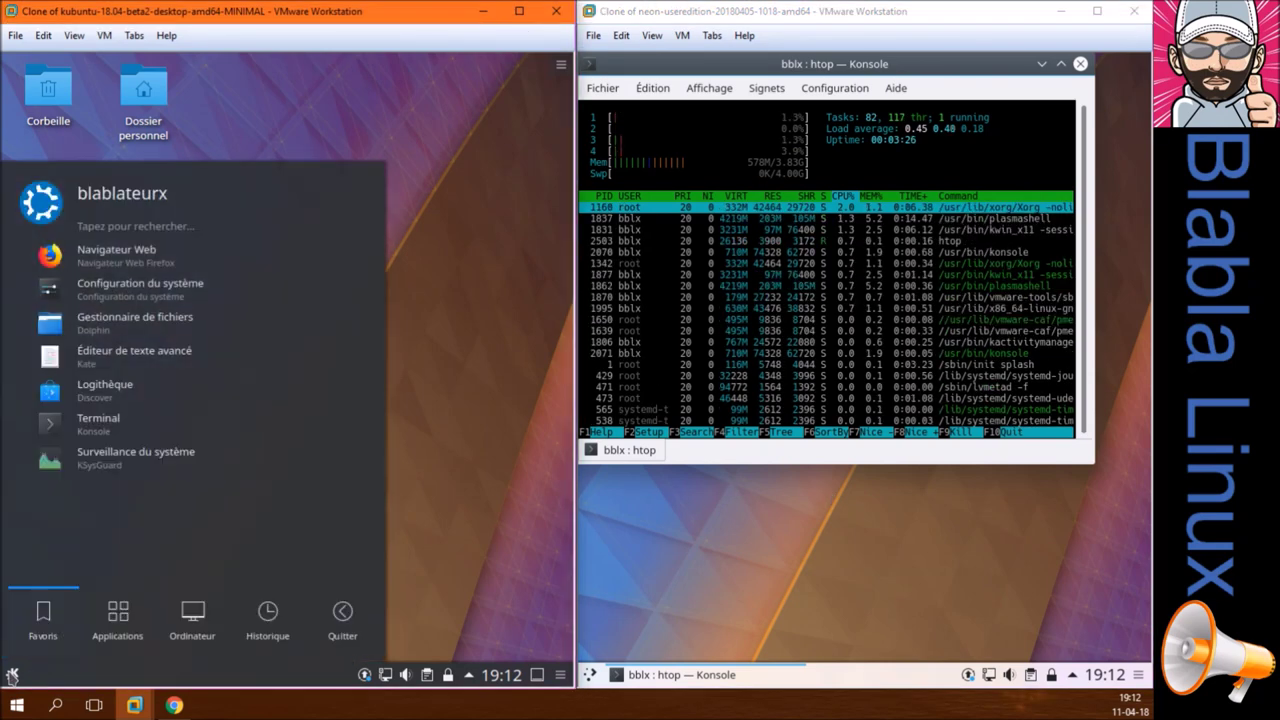
left_click(88, 421)
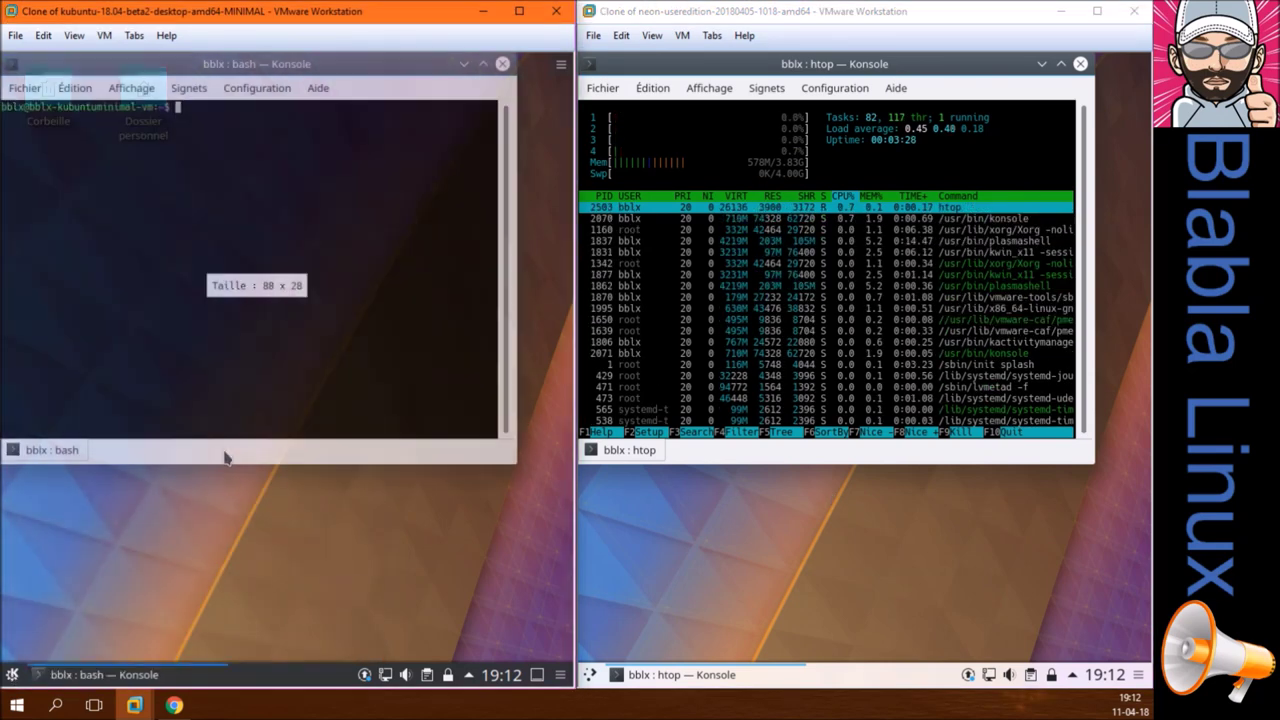
type("htop")
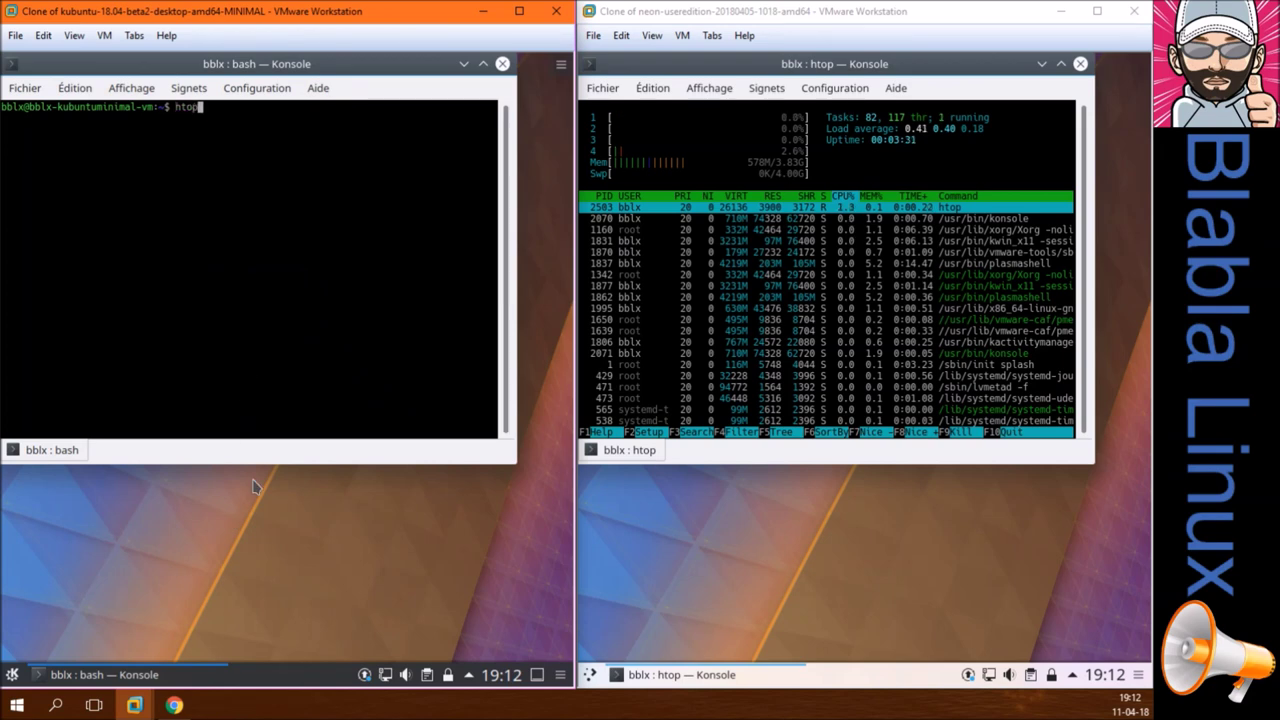
key("Return")
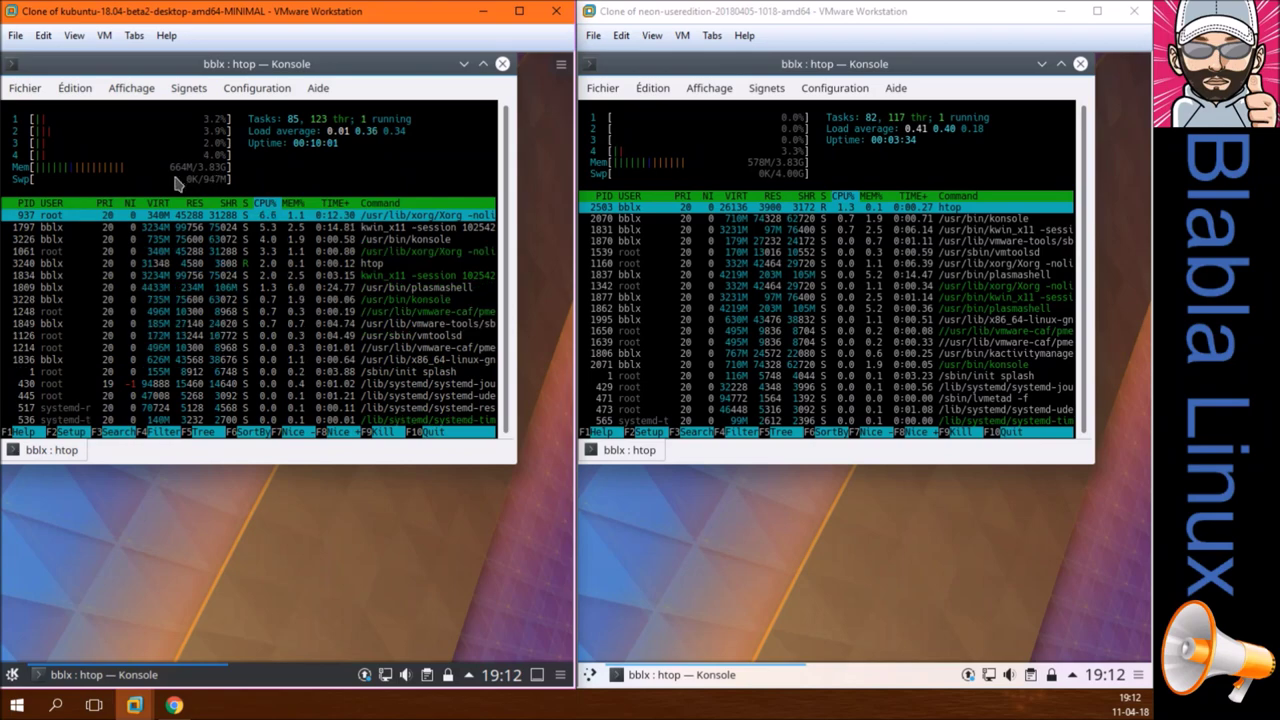
- Close the Konsole windows in both the MINIMAL and neon clones, ending their running htop processes
left_click(502, 63)
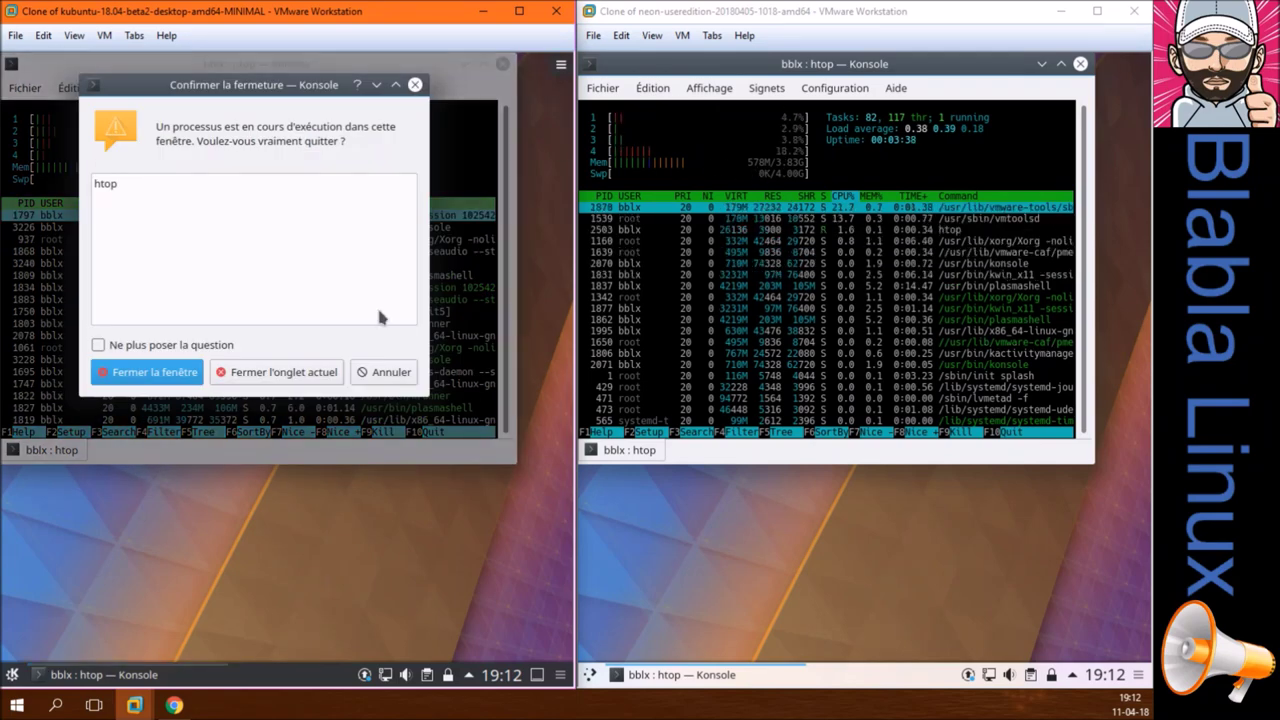
left_click(180, 372)
left_click(1080, 64)
left_click(1080, 64)
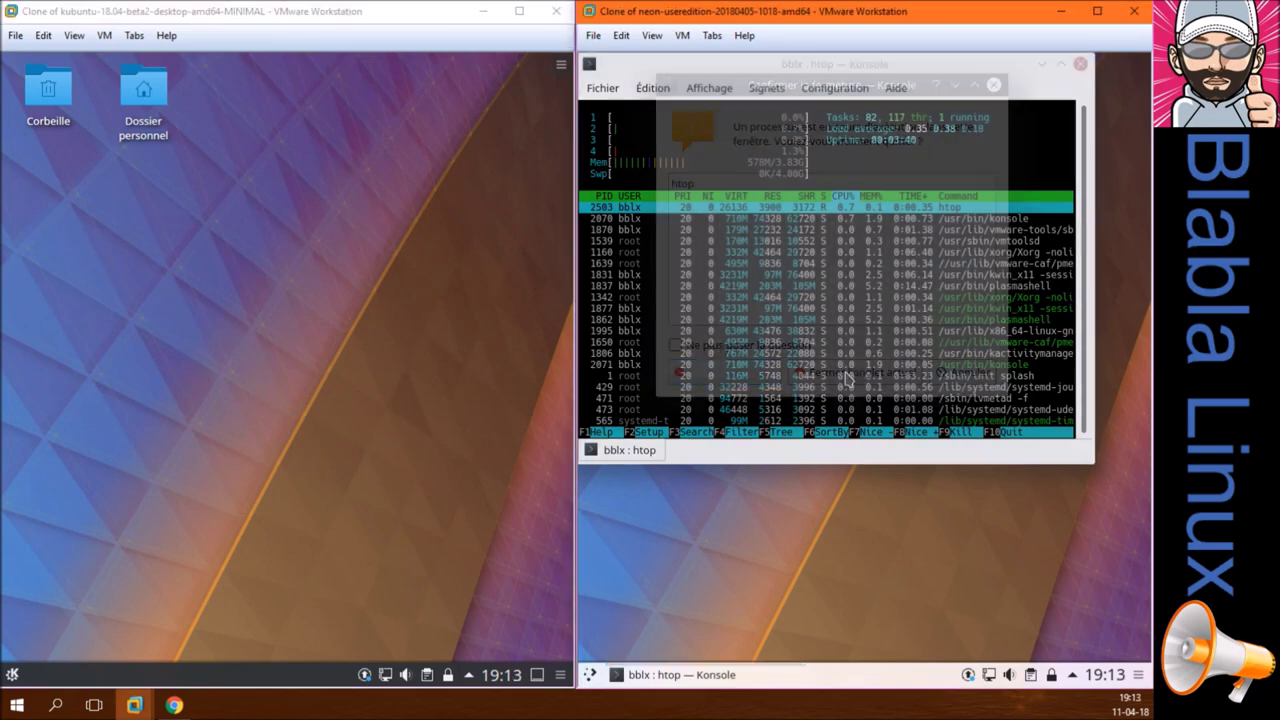
left_click(734, 289)
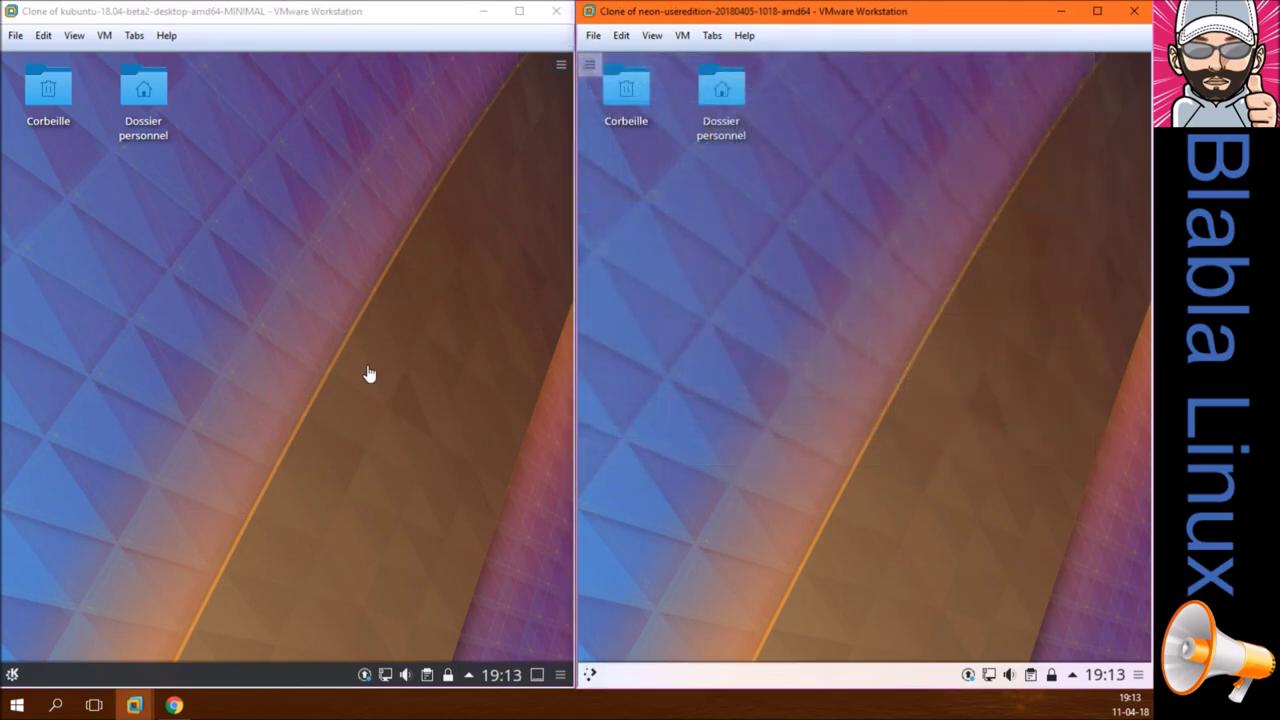
- Show the application categories in the launchers of both clones for a side-by-side comparison
left_click(11, 677)
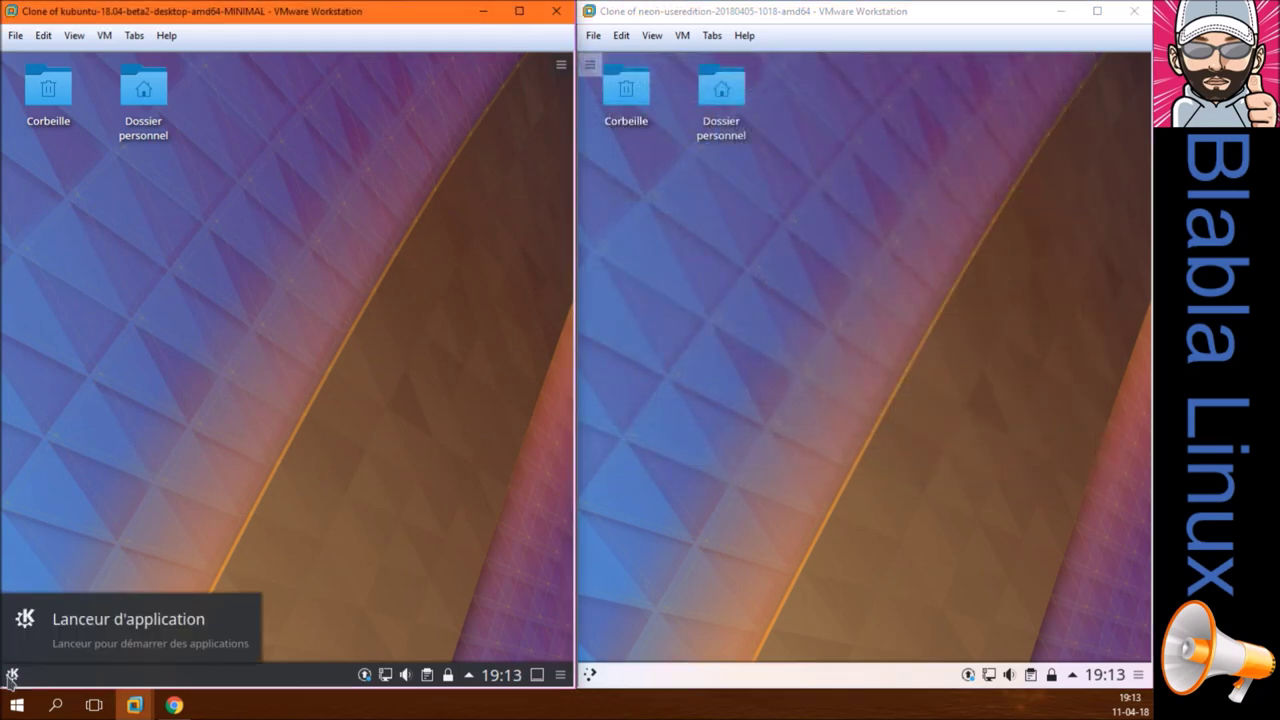
left_click(11, 677)
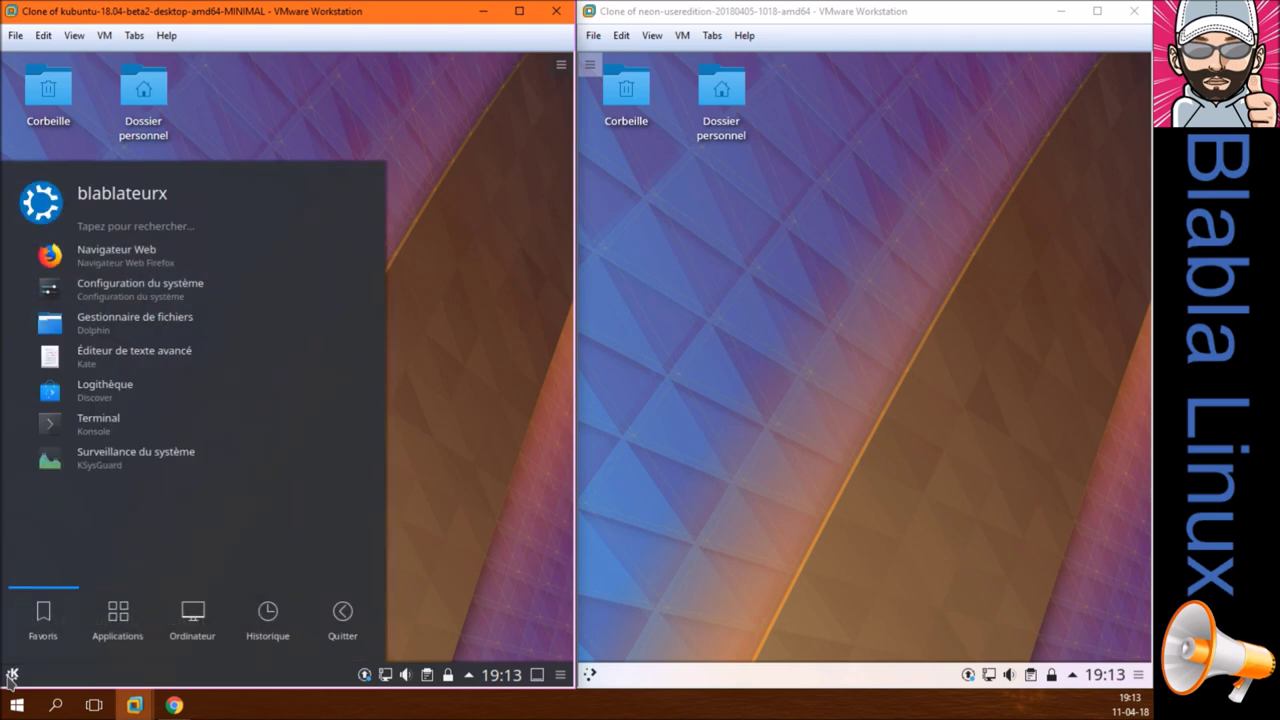
left_click(128, 622)
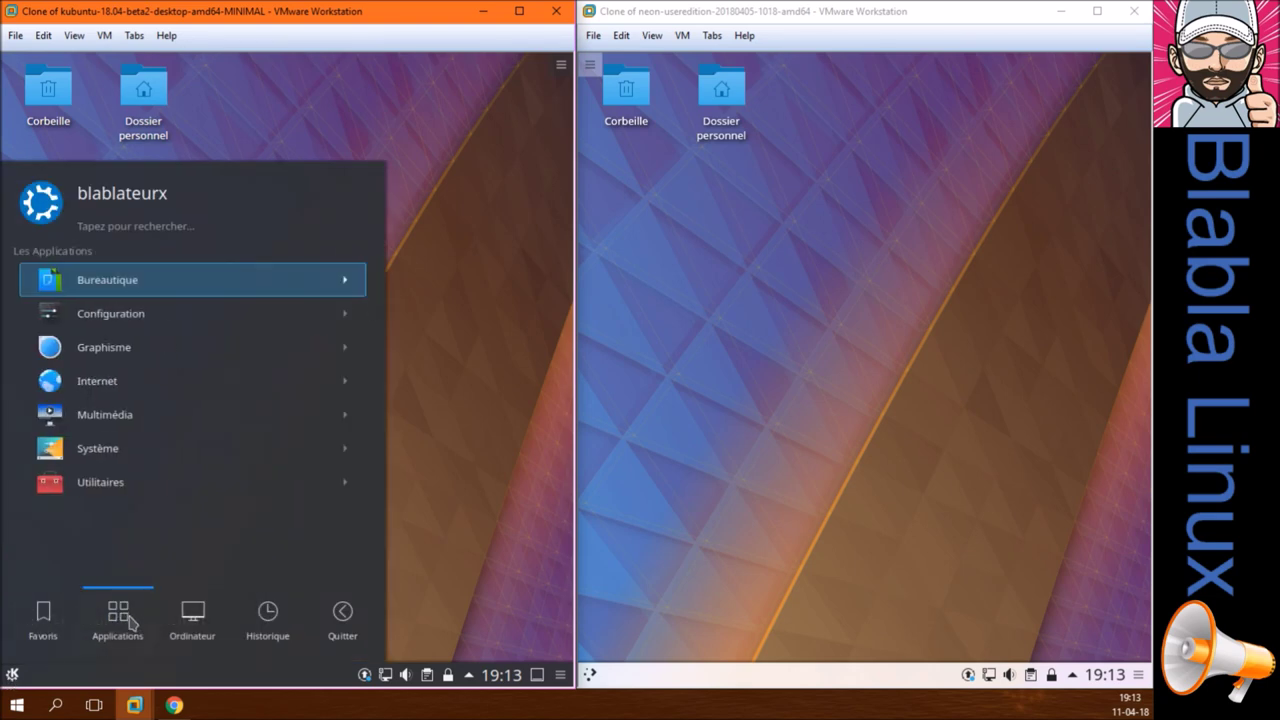
left_click(929, 377)
left_click(591, 675)
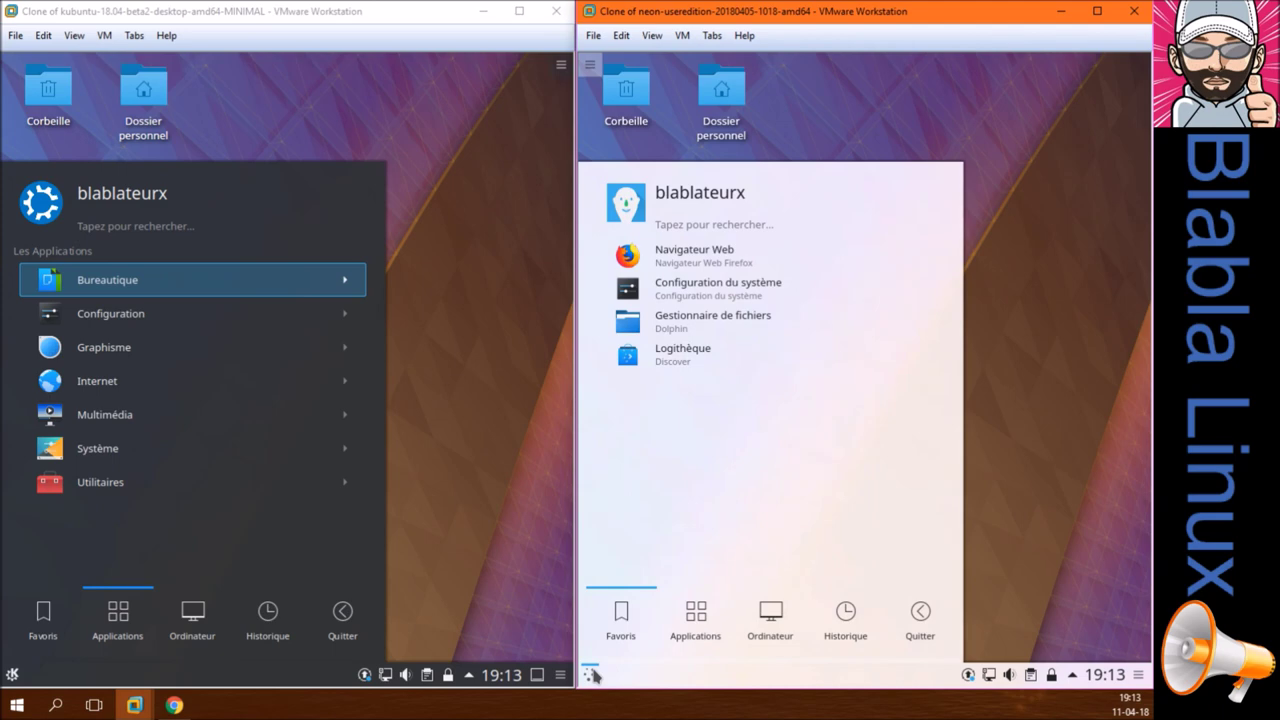
left_click(710, 622)
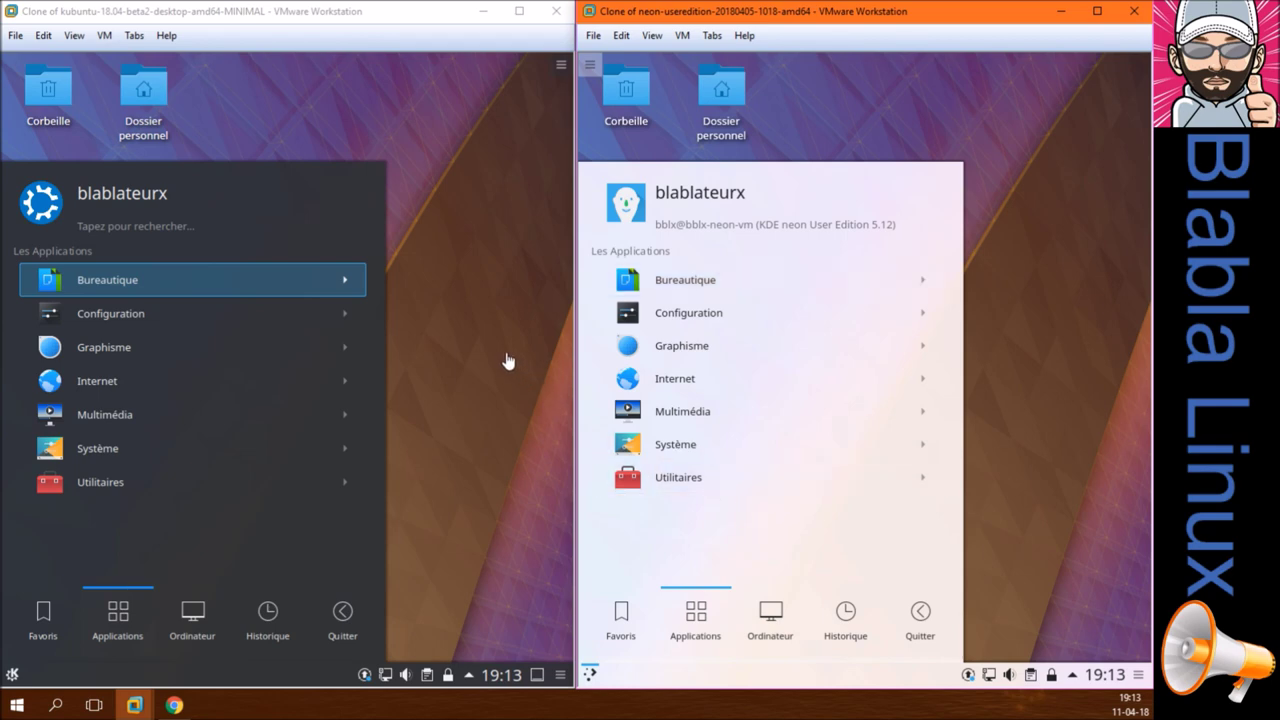
- Look through the Utilitaires category in the MINIMAL clone's launcher, and open Centre d'informations from Système
left_click(104, 490)
left_click(104, 488)
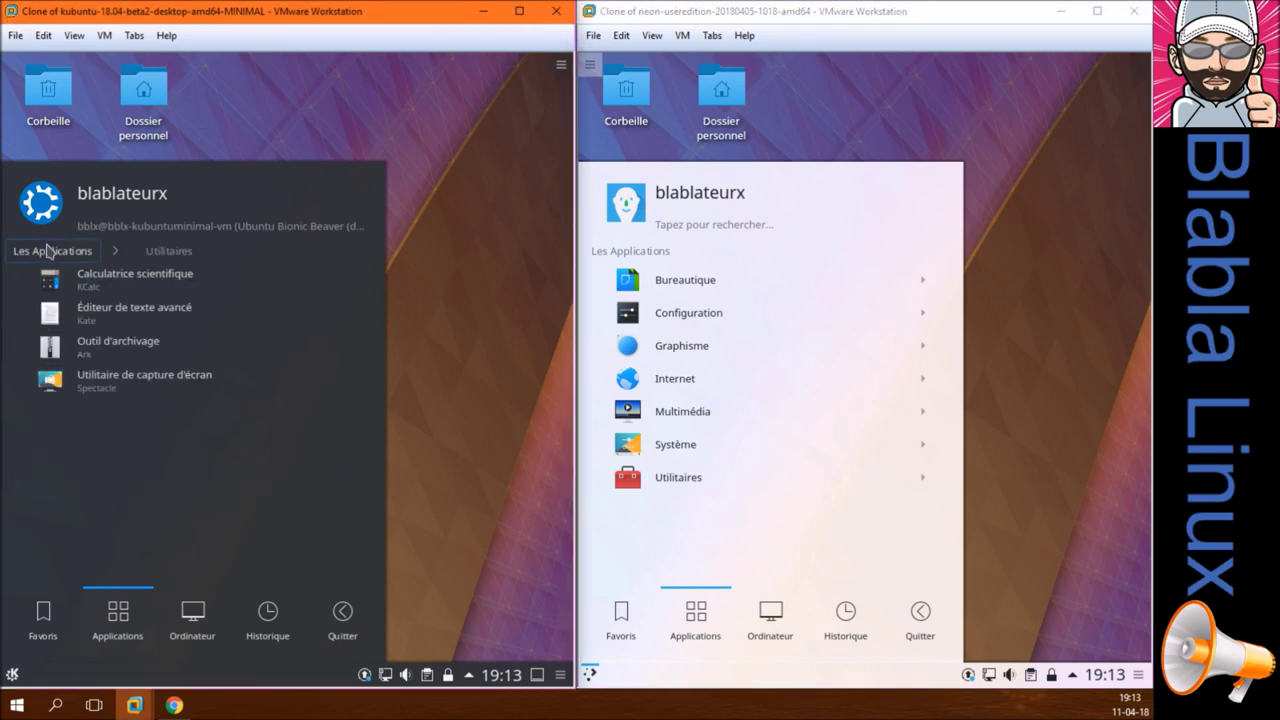
left_click(46, 250)
left_click(100, 448)
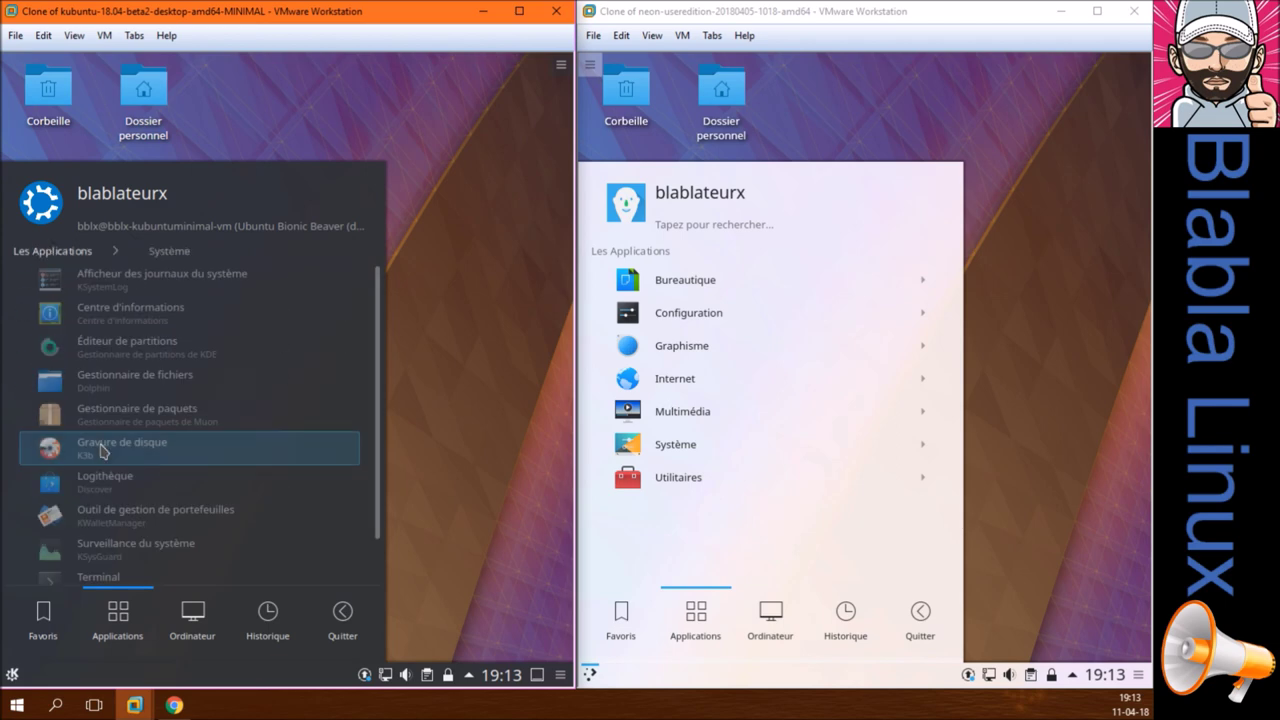
left_click(155, 312)
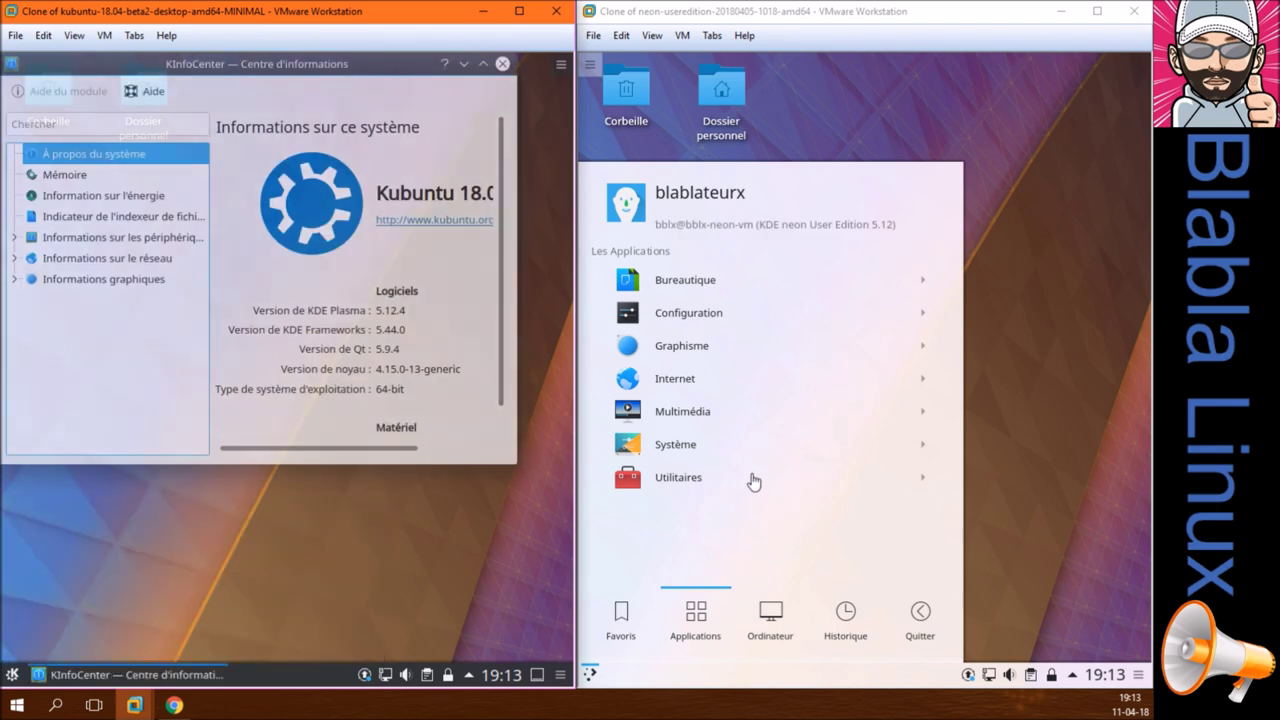
- Open Centre d'informations from the Système category in the neon clone to compare the system versions
left_click(750, 480)
left_click(687, 440)
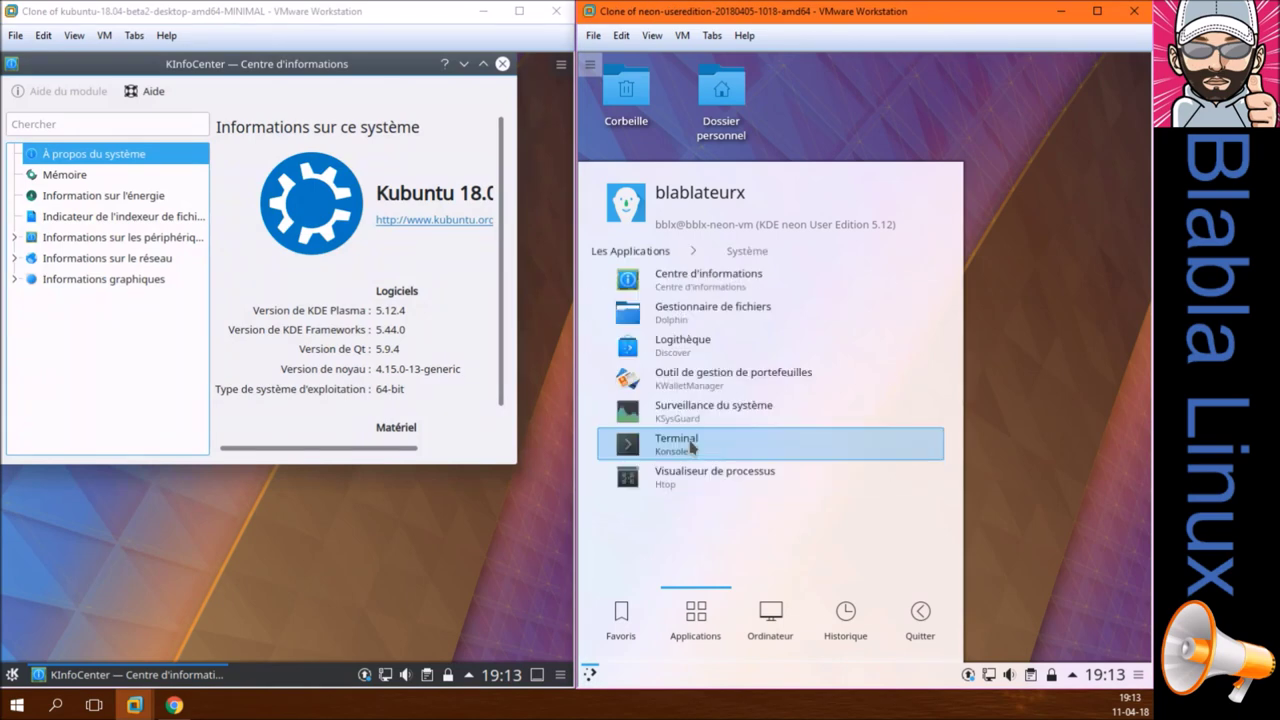
left_click(722, 280)
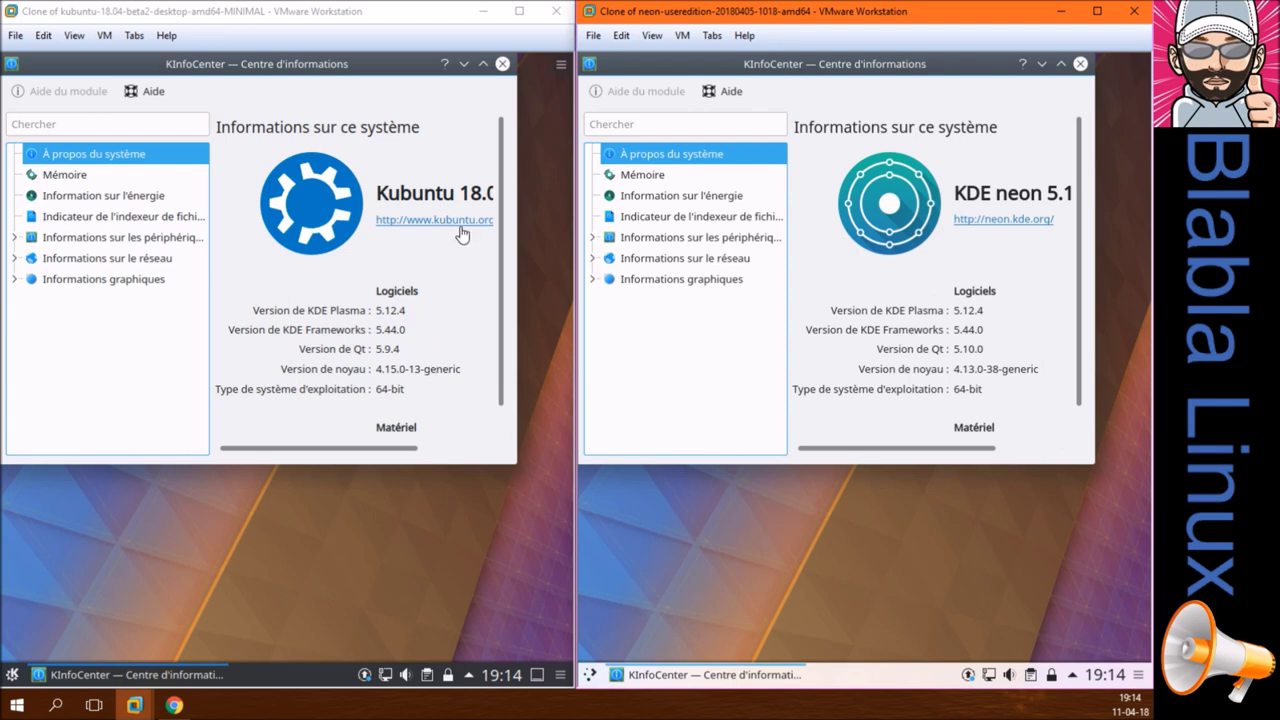
- Reopen the application categories in both clones' launchers and compare the applications listed under Bureautique
left_click(502, 66)
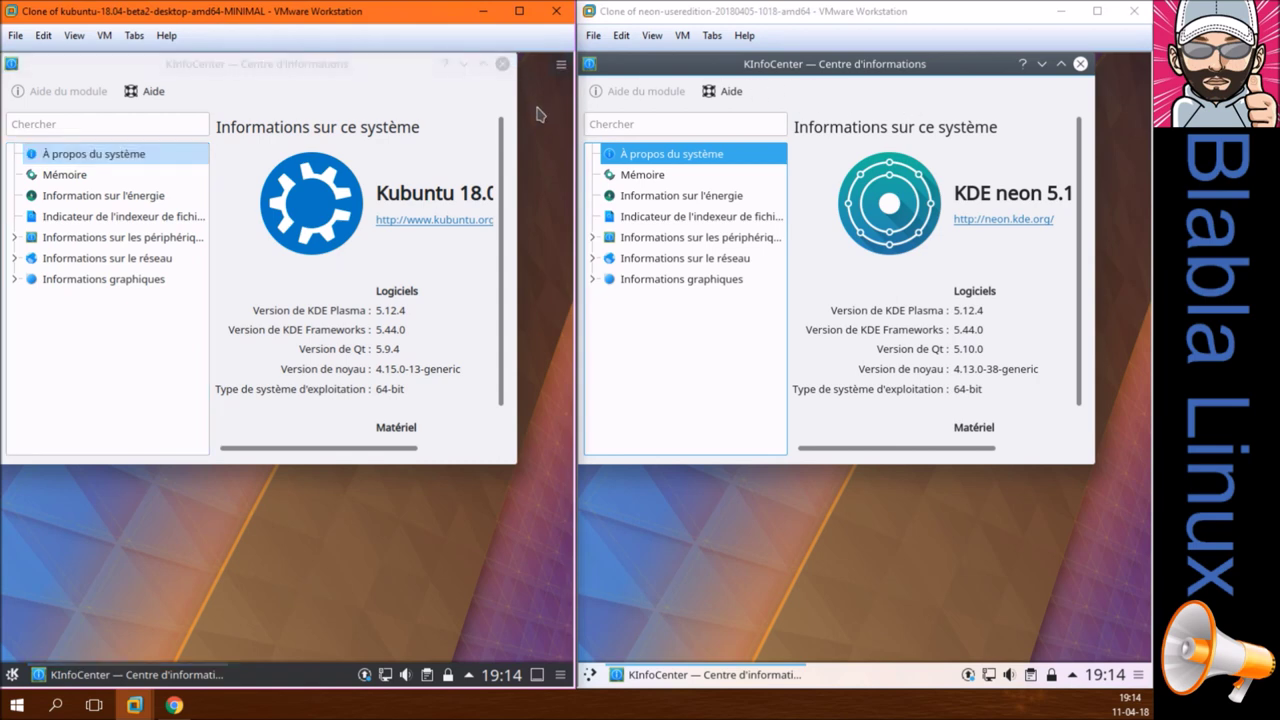
left_click(13, 674)
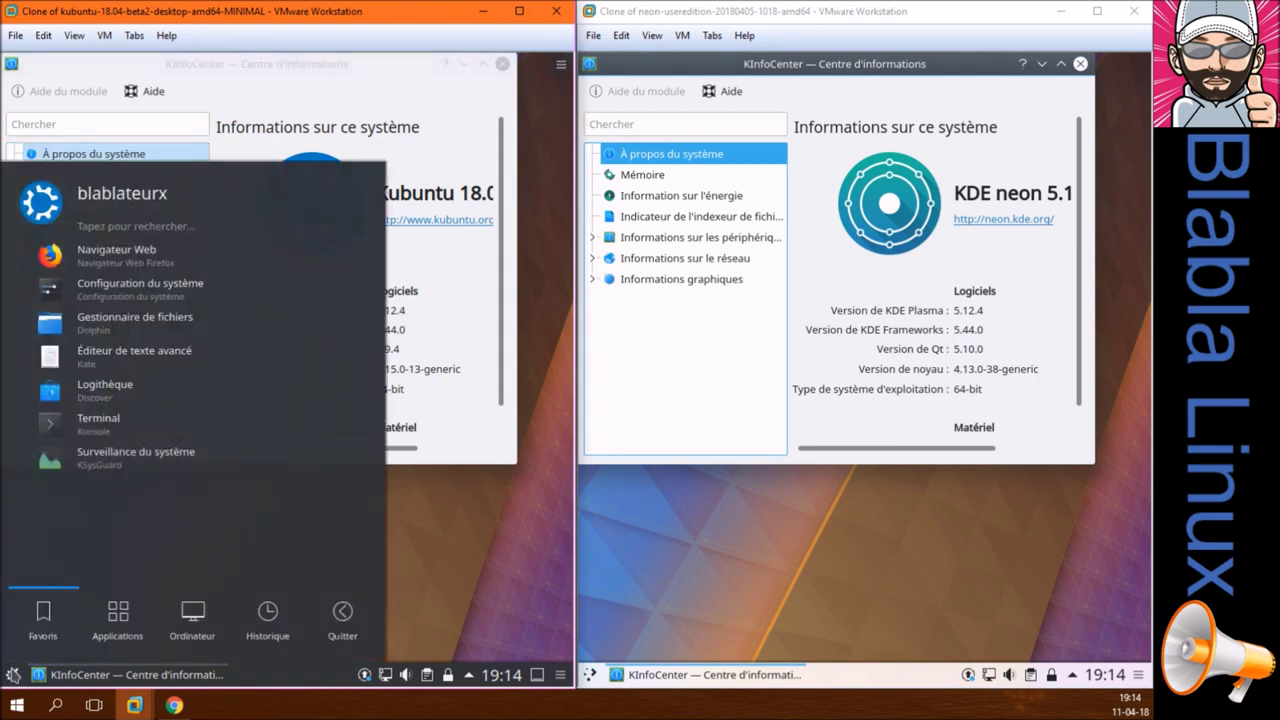
left_click(107, 636)
left_click(678, 620)
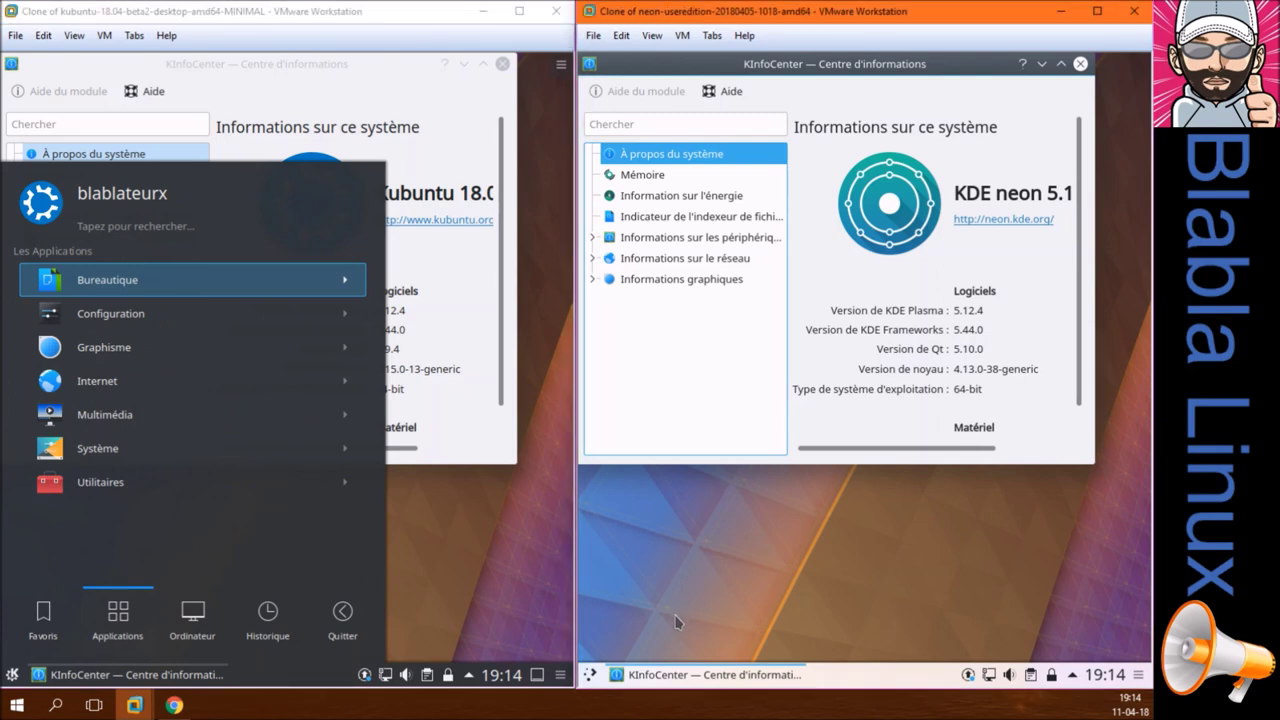
left_click(589, 675)
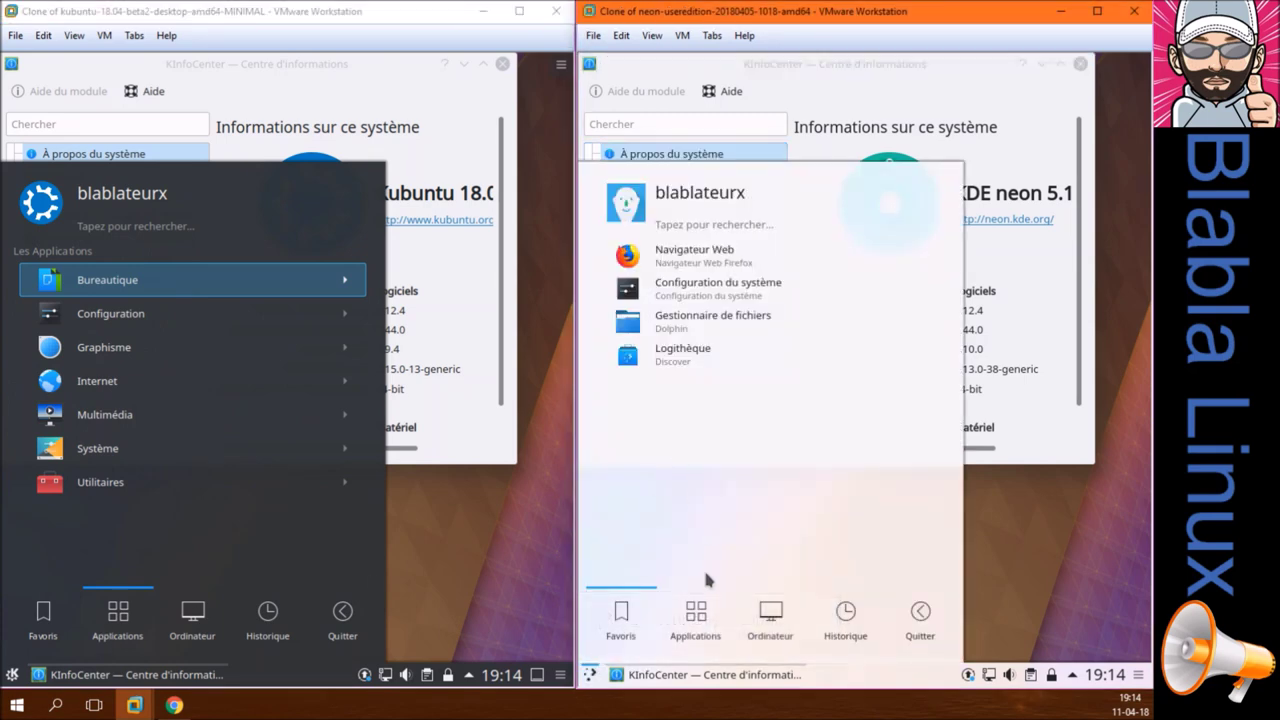
left_click(697, 617)
left_click(268, 282)
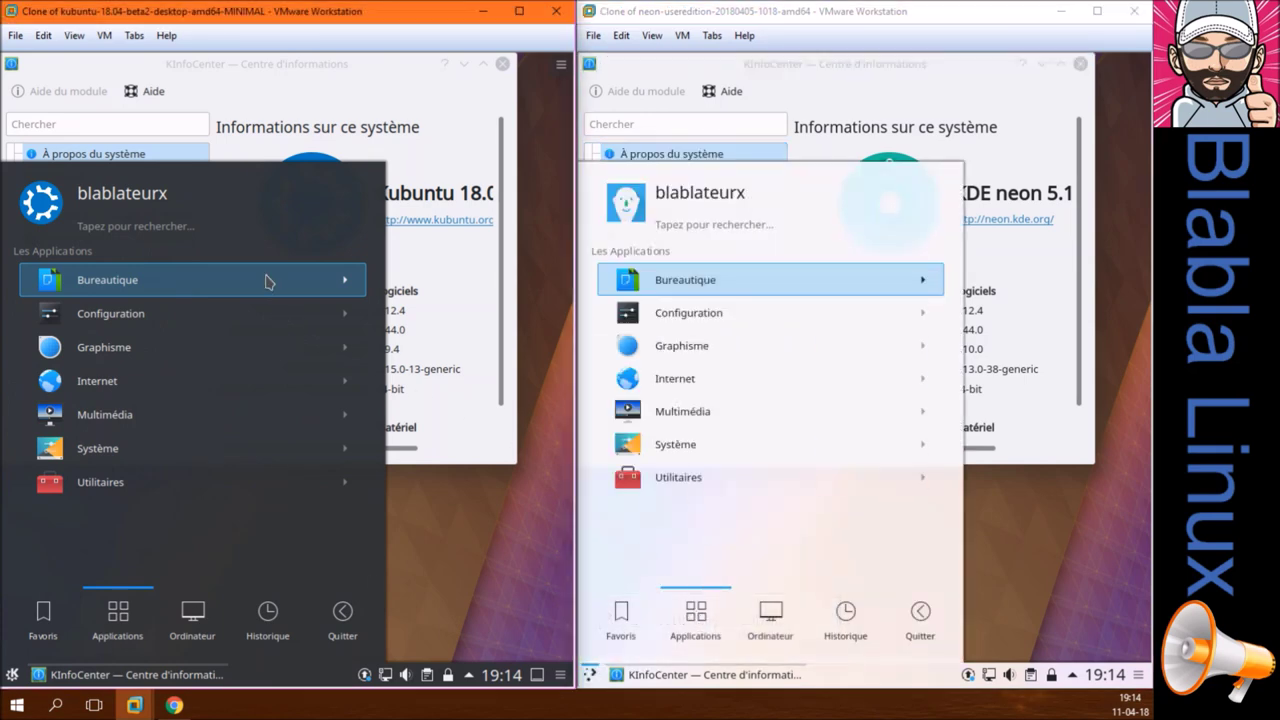
left_click(784, 281)
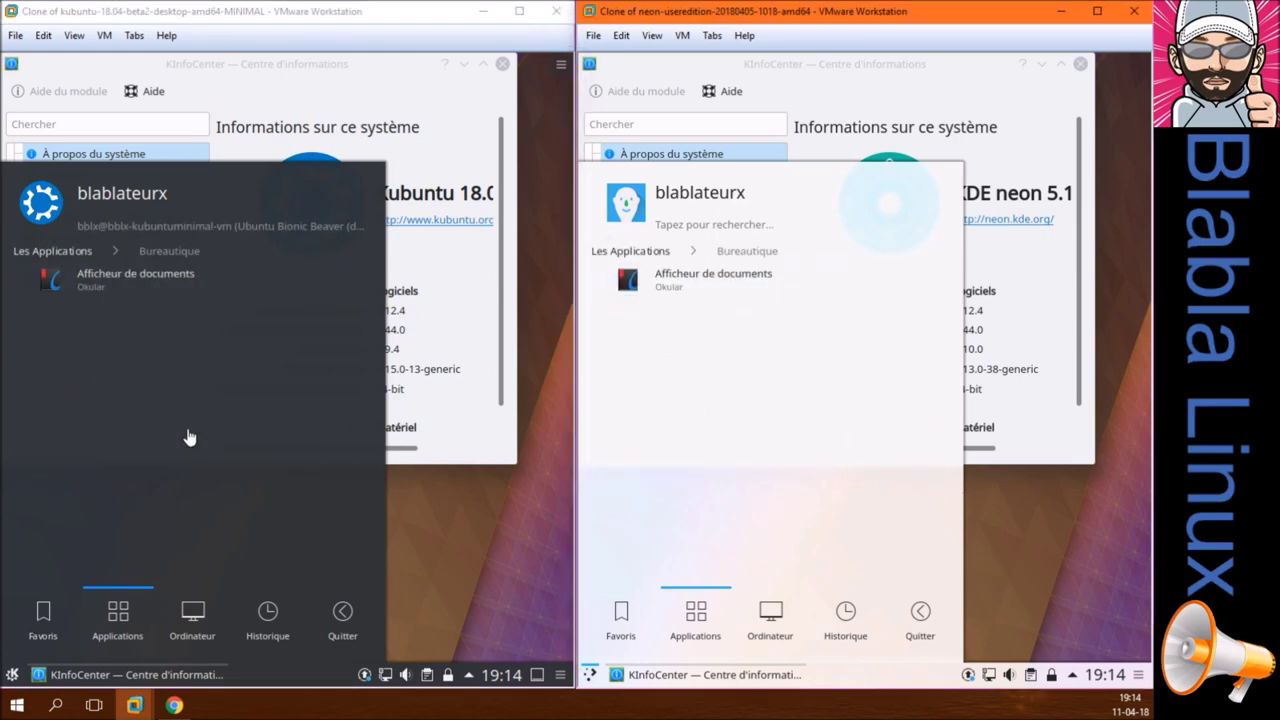
- Compare the applications listed under Configuration in the MINIMAL and neon launchers
left_click(72, 270)
left_click(55, 251)
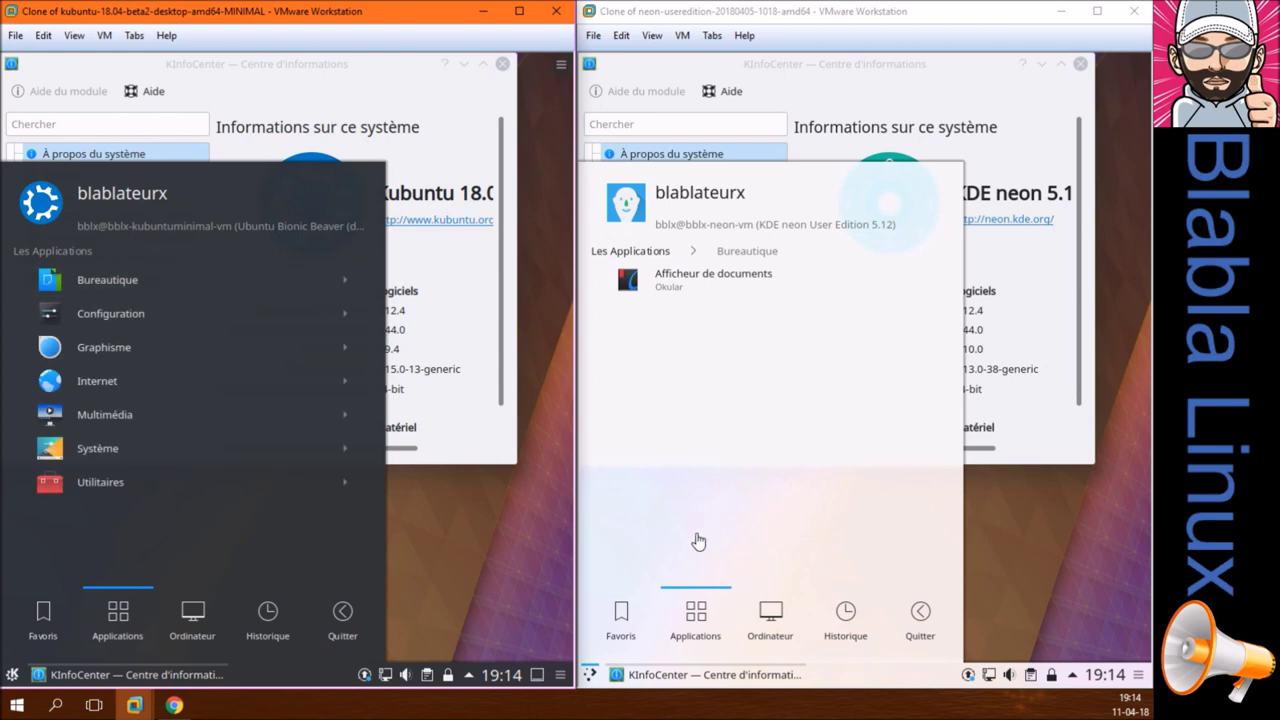
left_click(651, 251)
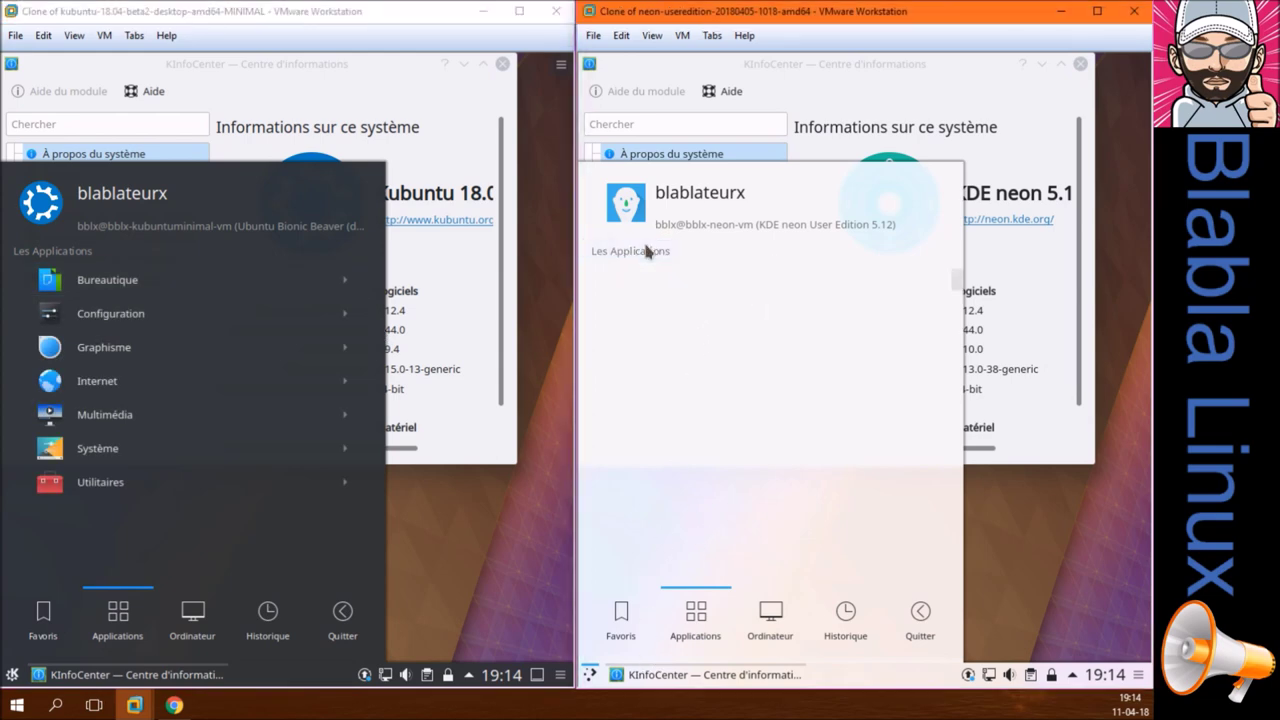
left_click(175, 318)
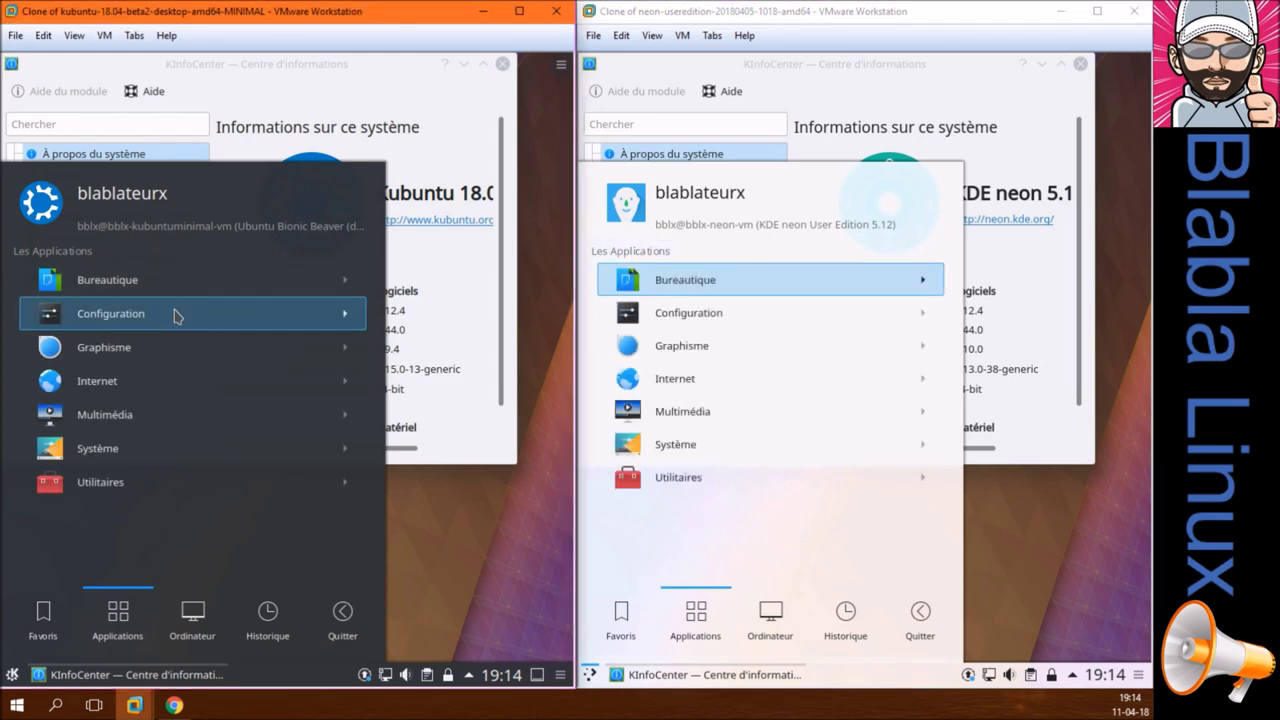
left_click(680, 313)
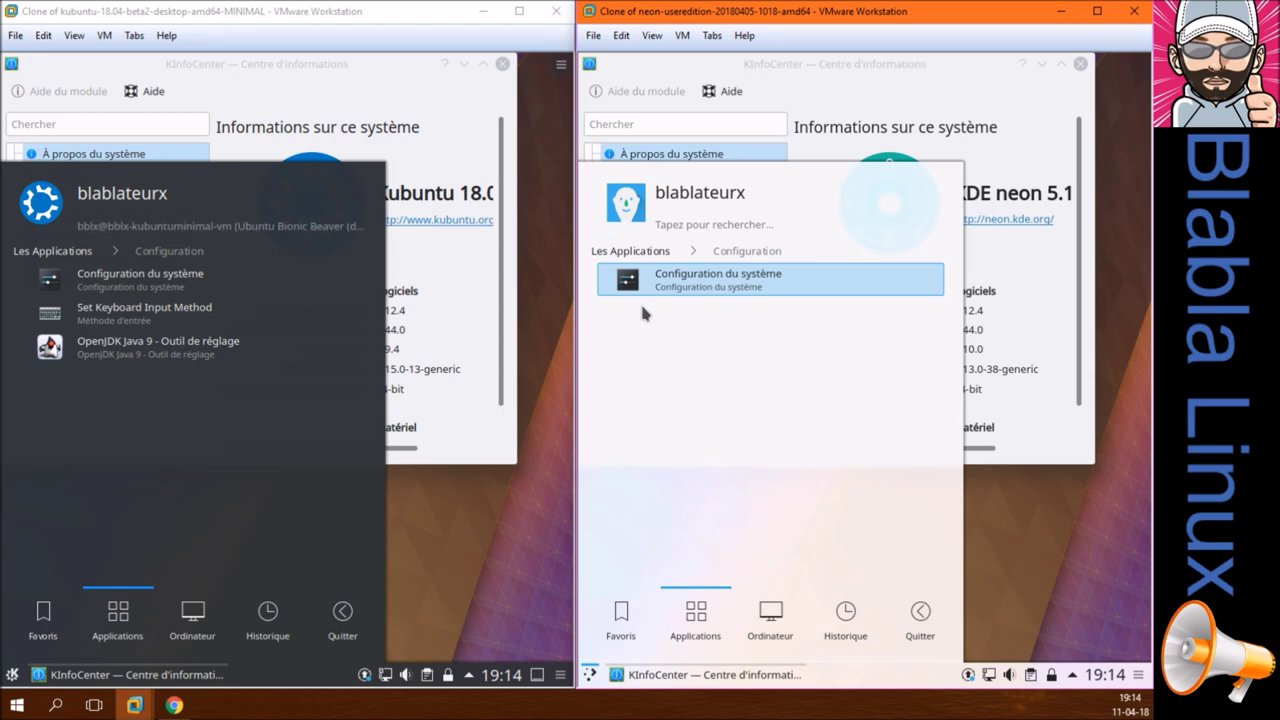
- Compare the applications listed under Graphisme in the MINIMAL and neon launchers
left_click(34, 252)
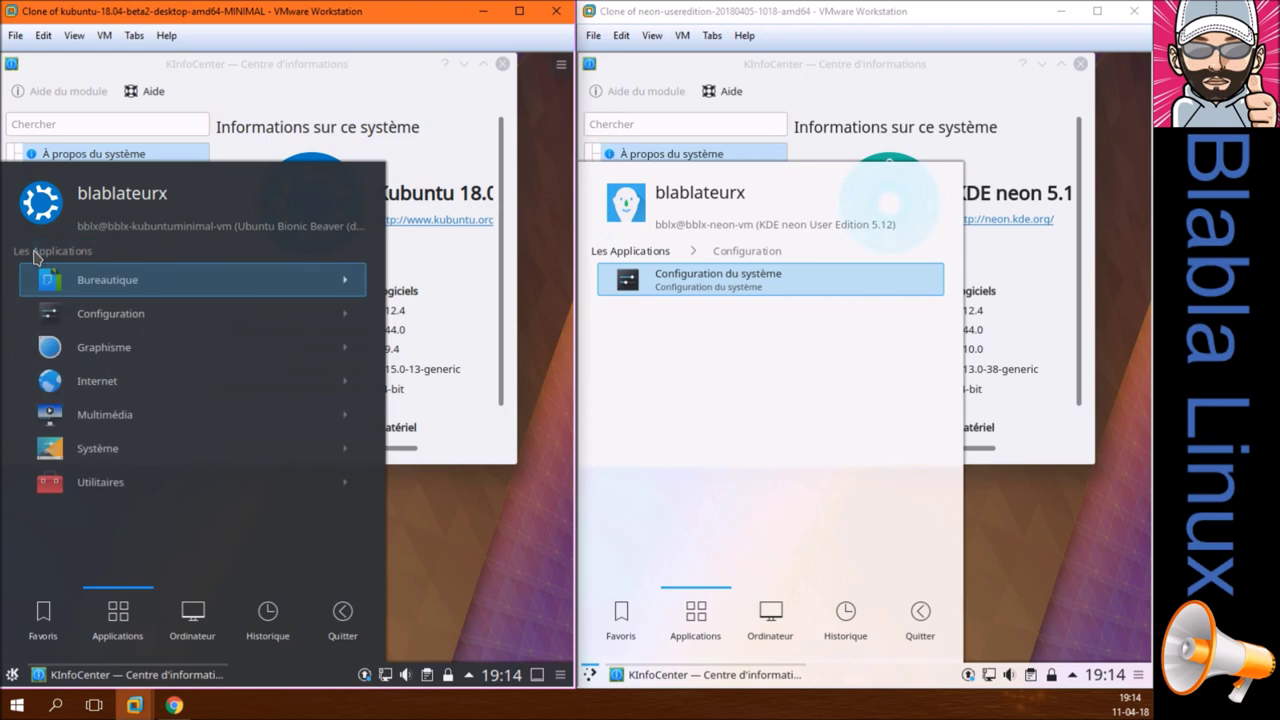
left_click(131, 352)
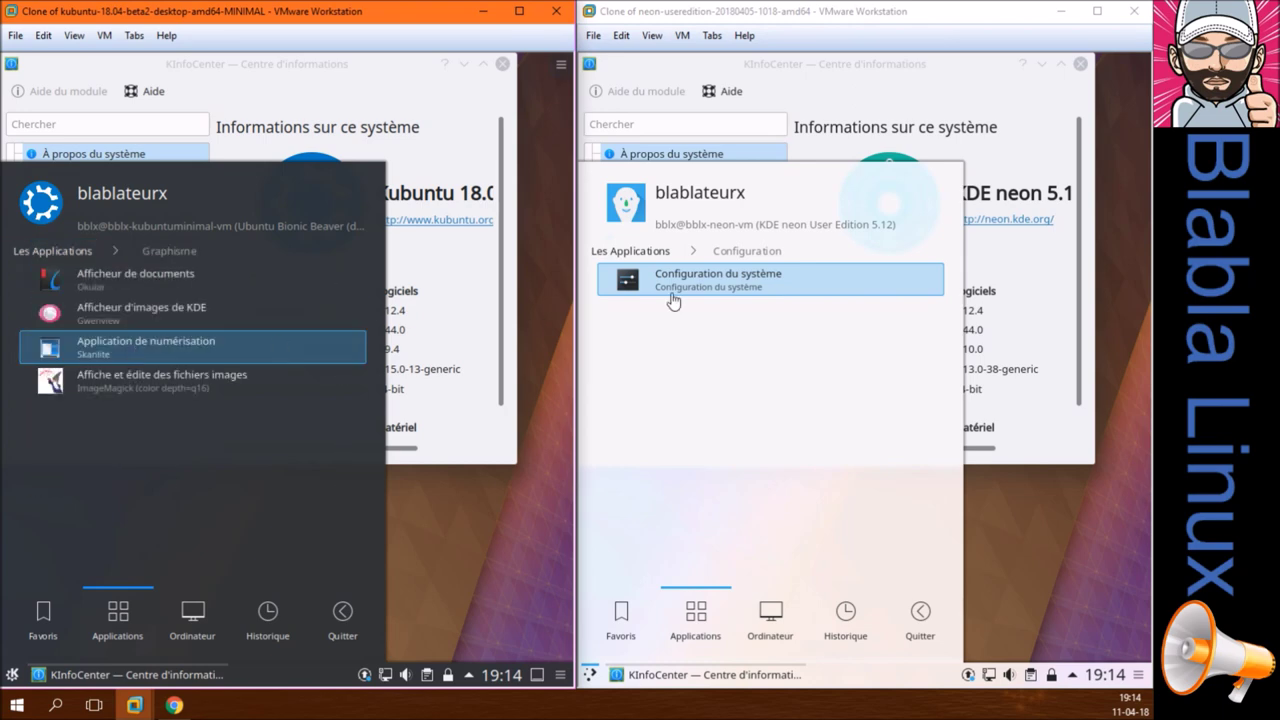
left_click(667, 252)
left_click(667, 252)
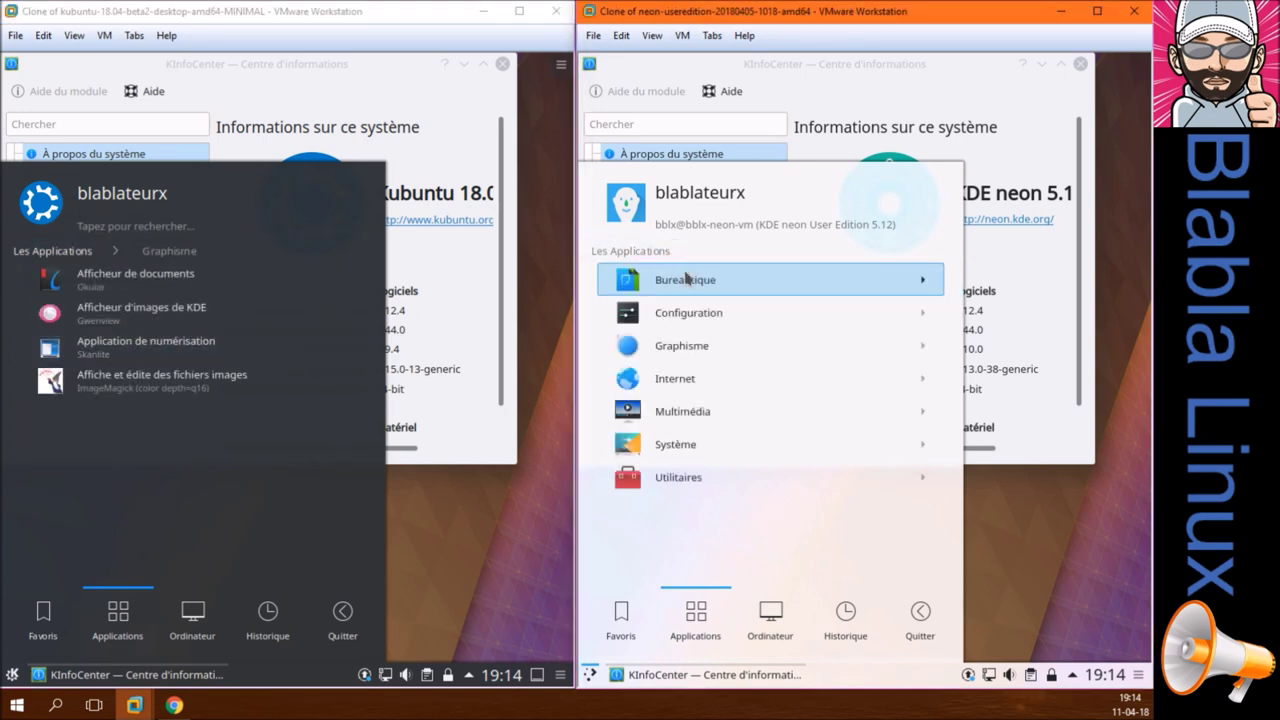
left_click(687, 342)
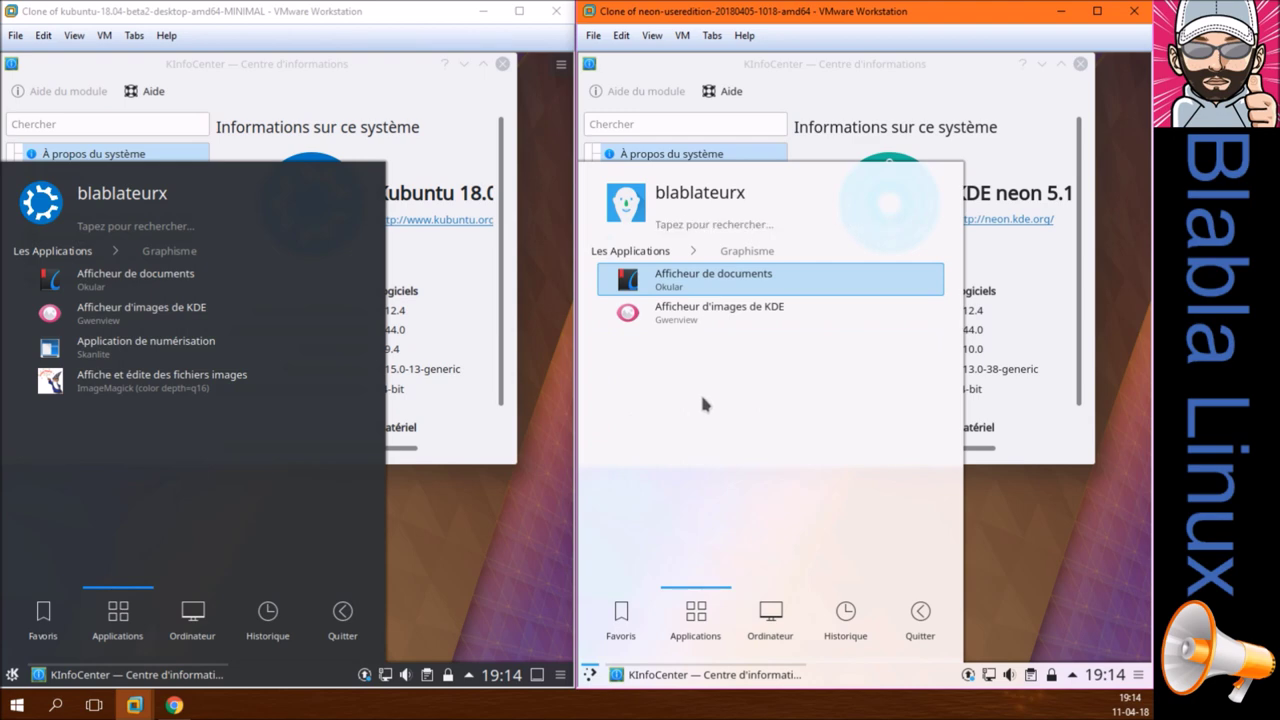
- Compare the applications listed under Internet in the MINIMAL and neon launchers
left_click(66, 250)
left_click(66, 252)
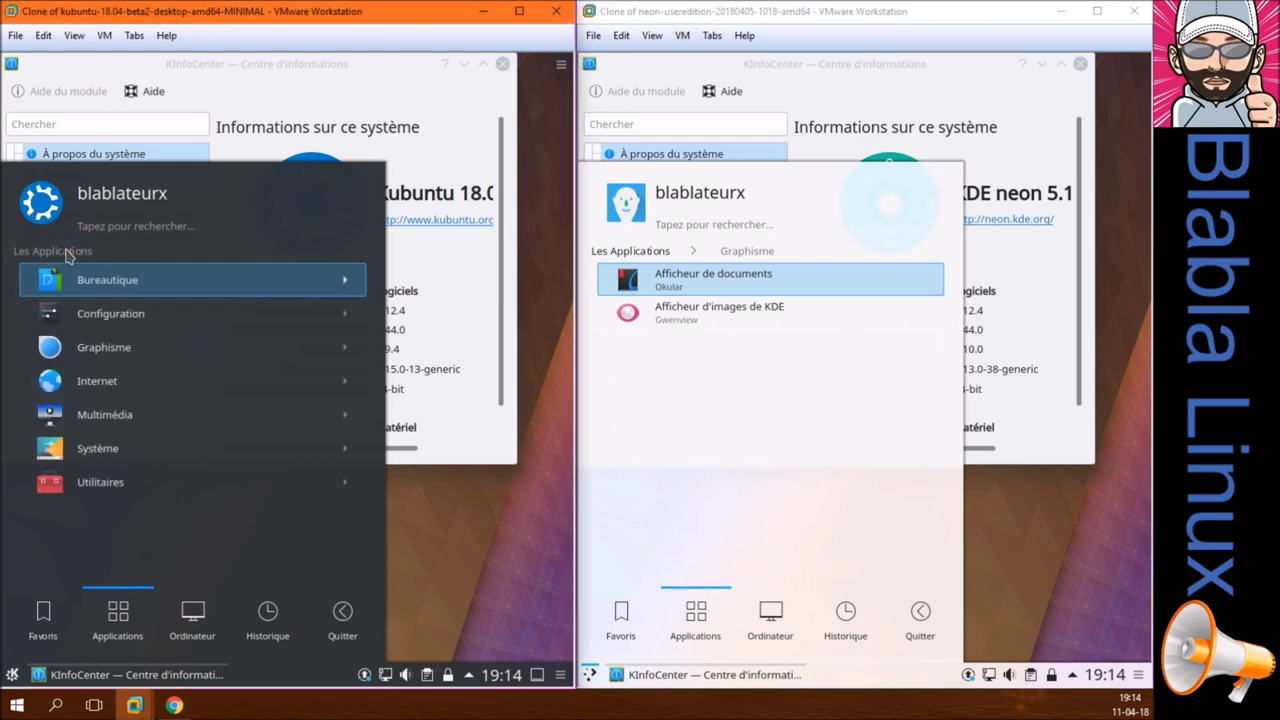
left_click(92, 381)
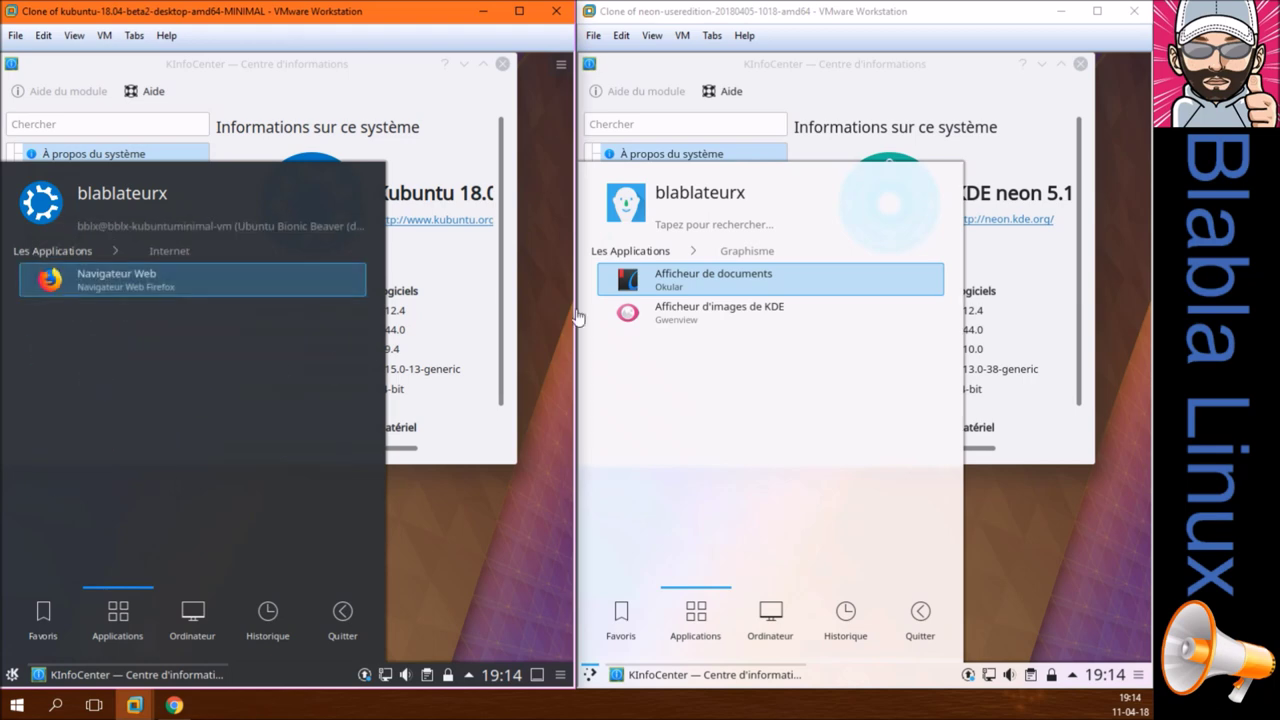
left_click(627, 257)
left_click(627, 257)
left_click(685, 376)
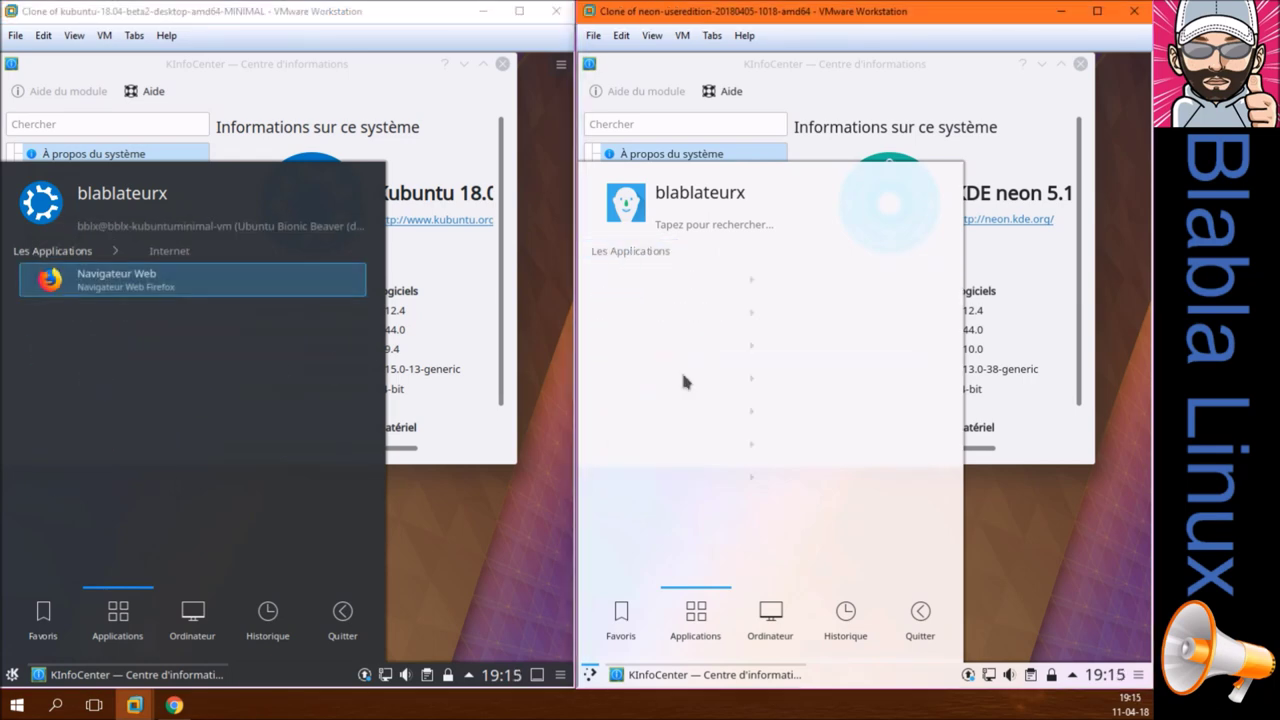
left_click(62, 256)
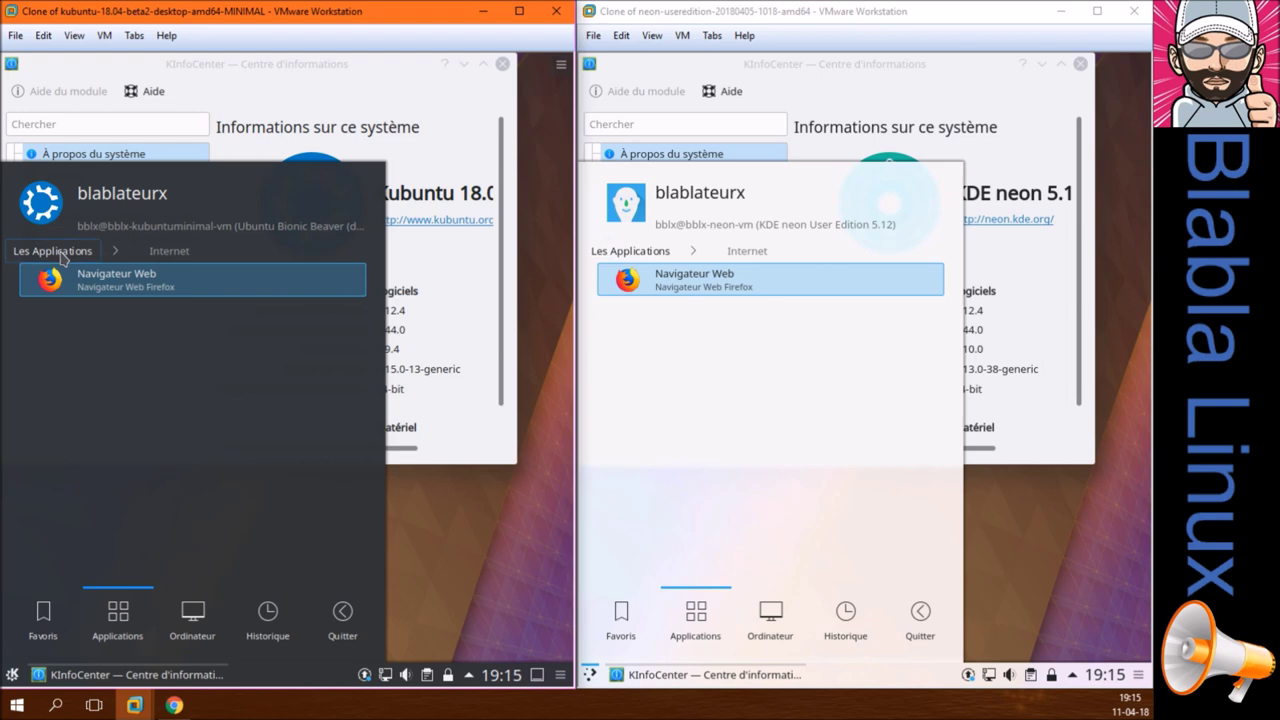
- Compare the applications listed under Multimédia in the MINIMAL and neon launchers
left_click(62, 257)
left_click(104, 414)
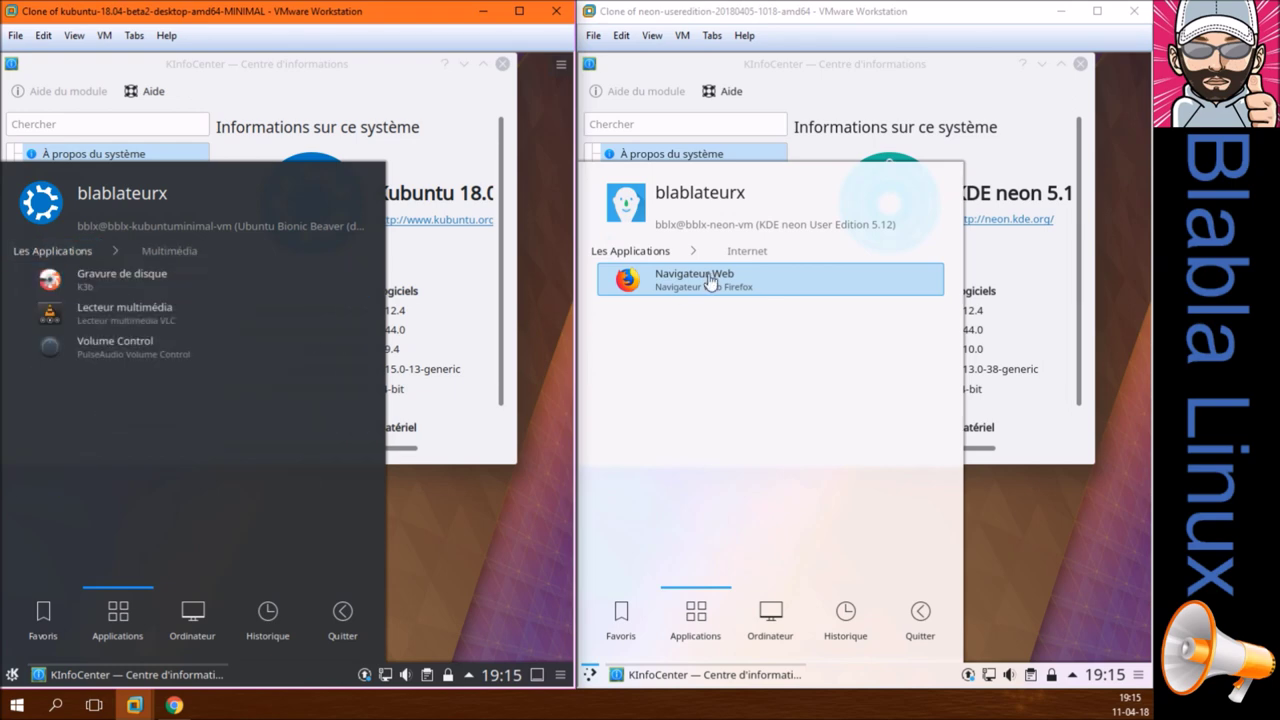
left_click(660, 257)
left_click(660, 257)
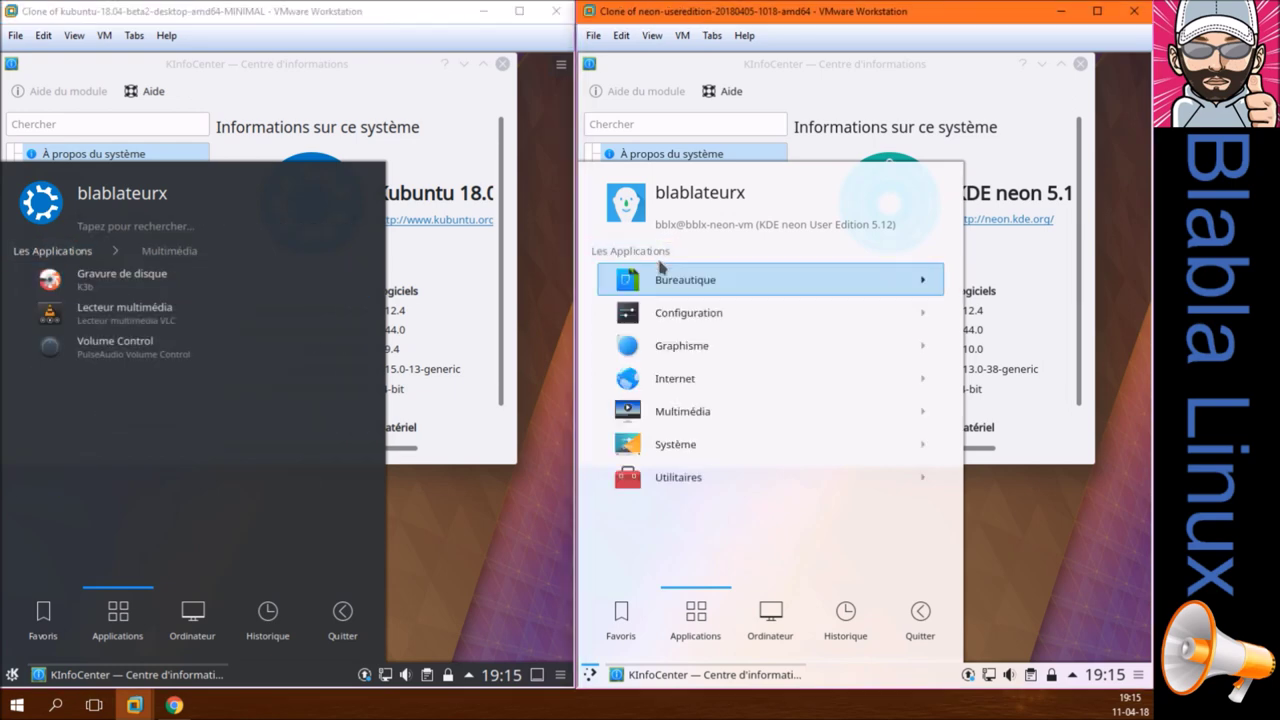
left_click(686, 410)
- Compare the applications listed under Système in the MINIMAL and neon launchers
left_click(84, 255)
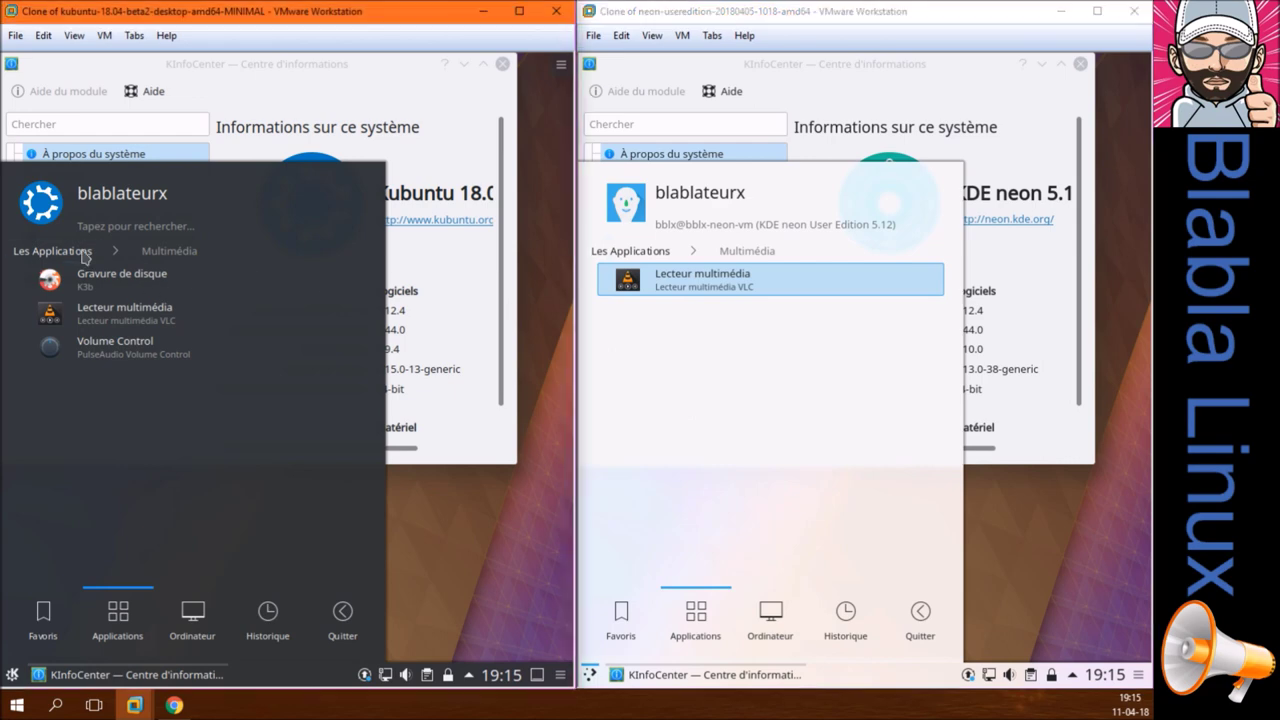
left_click(84, 255)
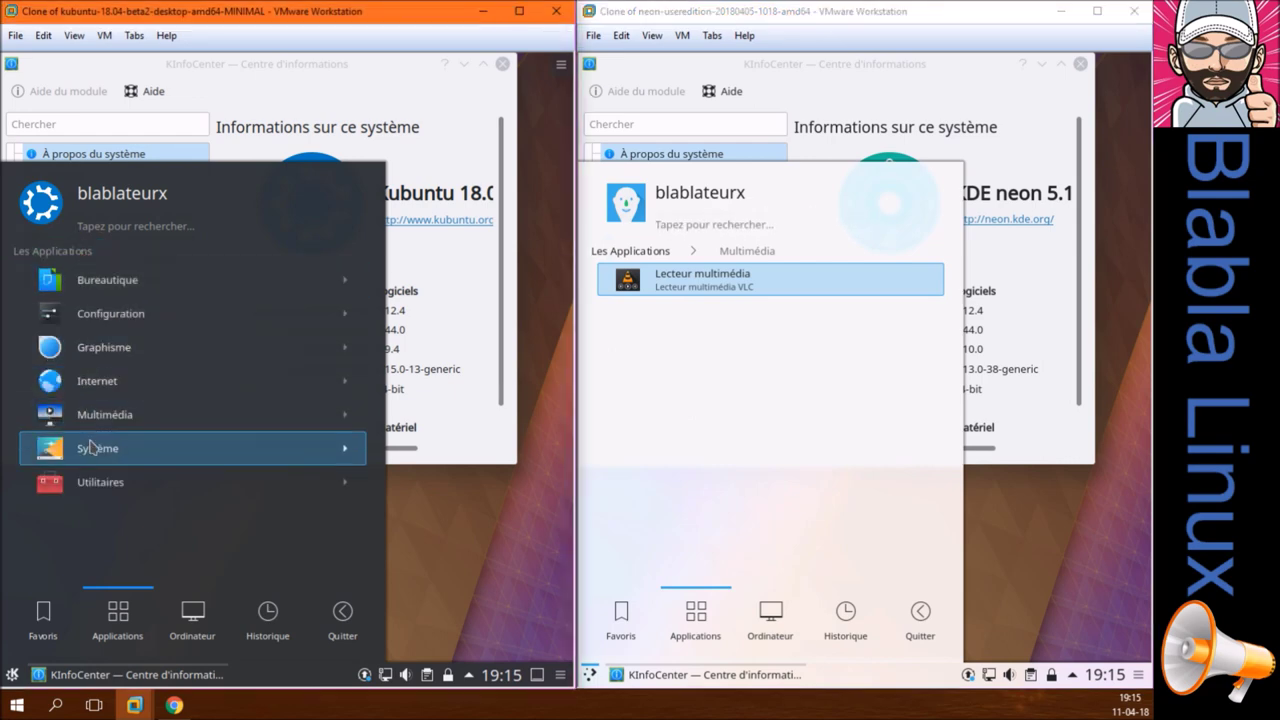
left_click(98, 448)
left_click(643, 252)
left_click(643, 252)
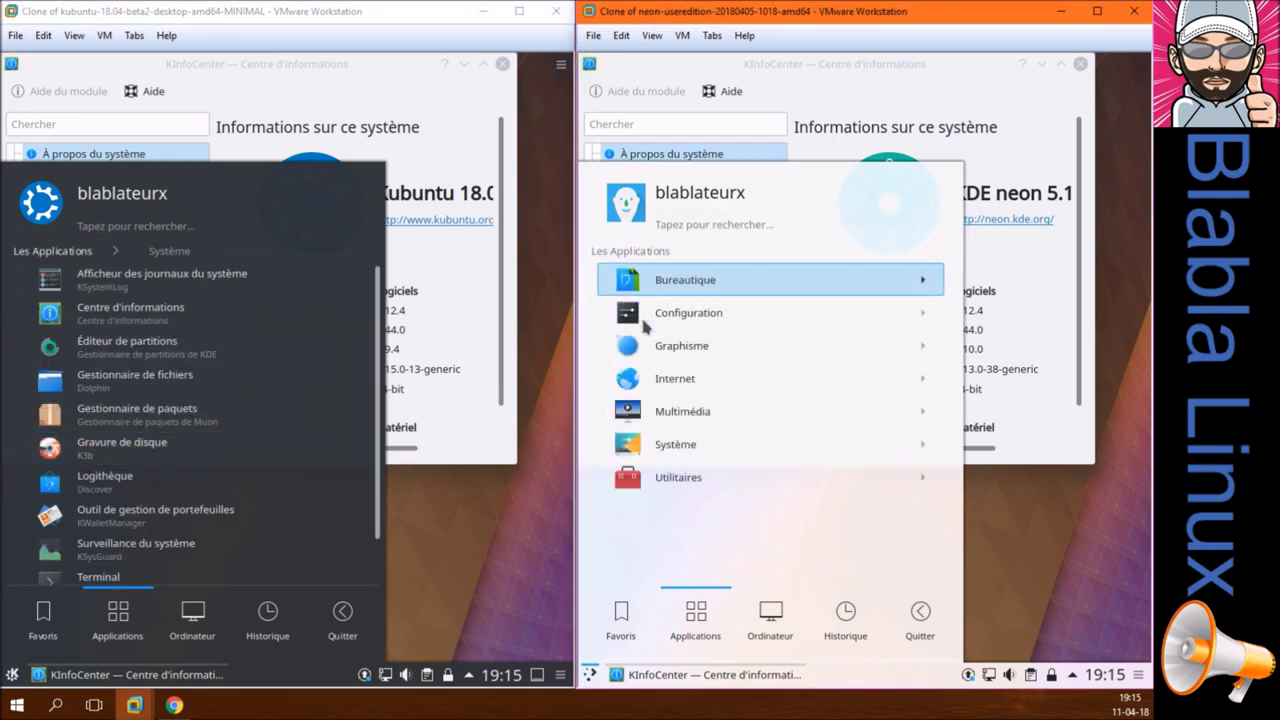
left_click(694, 366)
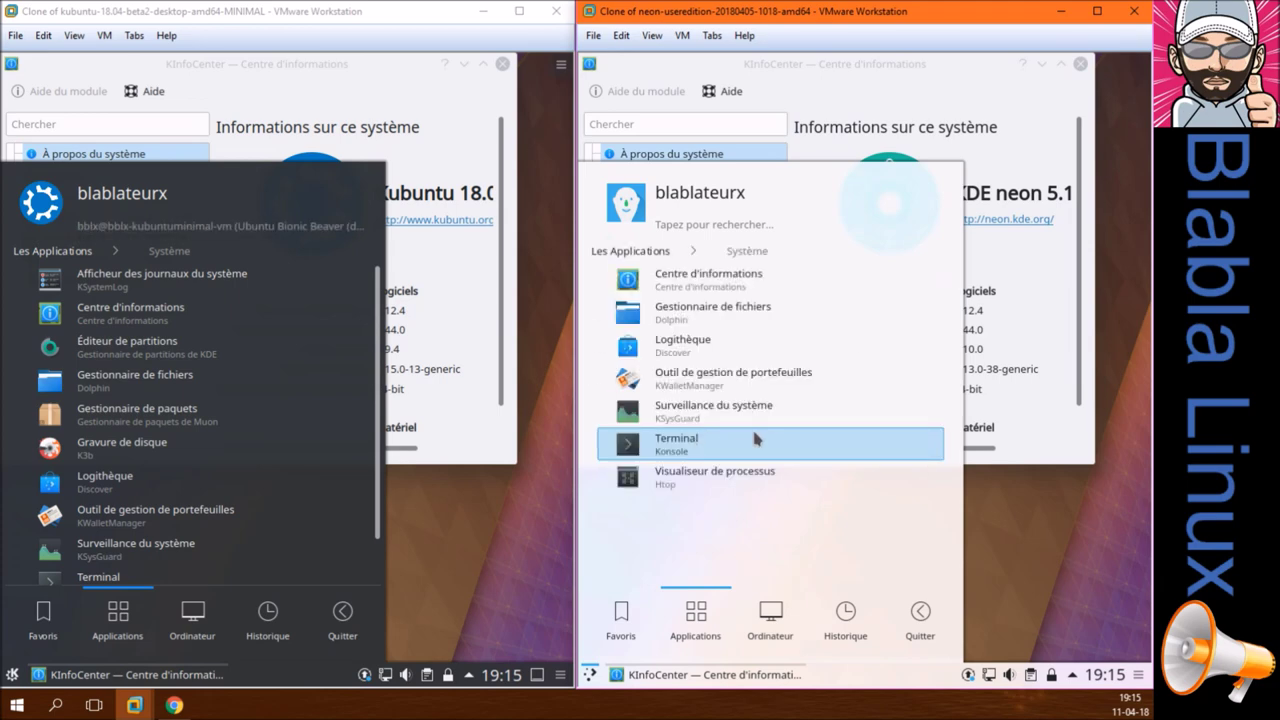
- Compare the applications listed under Utilitaires in the MINIMAL and neon launchers, and close both launchers
left_click(643, 252)
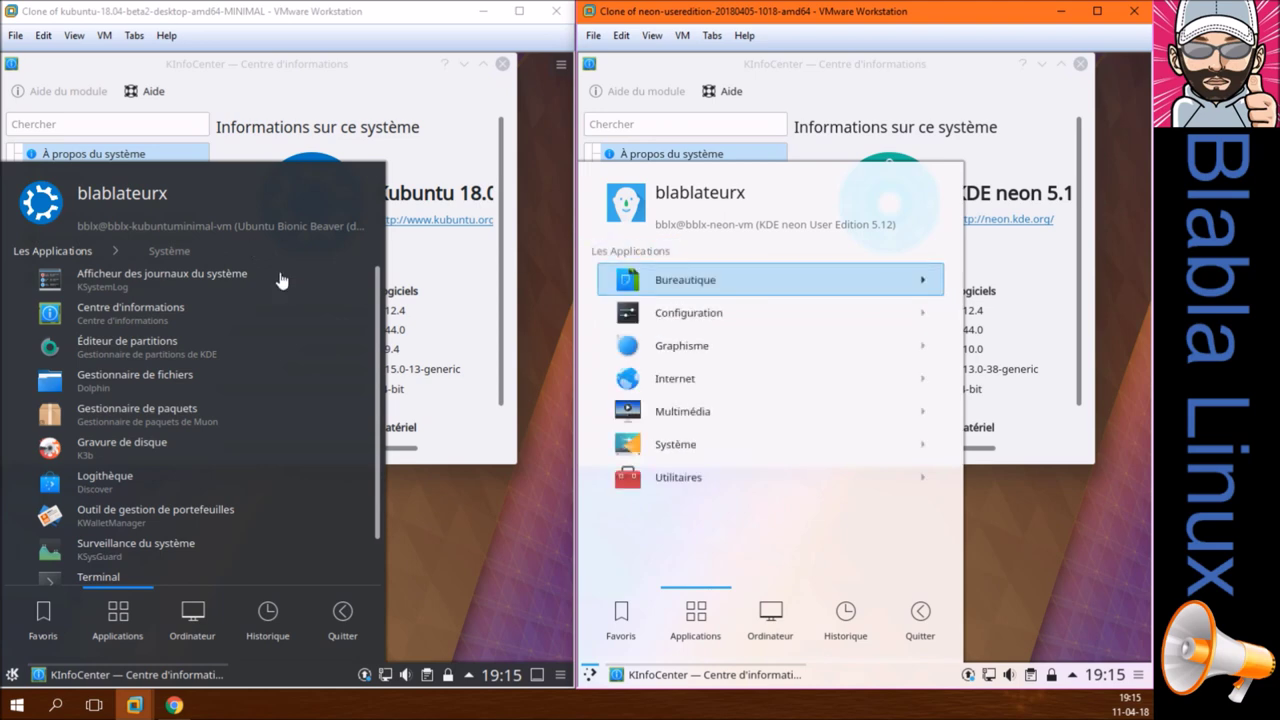
left_click(50, 256)
left_click(50, 252)
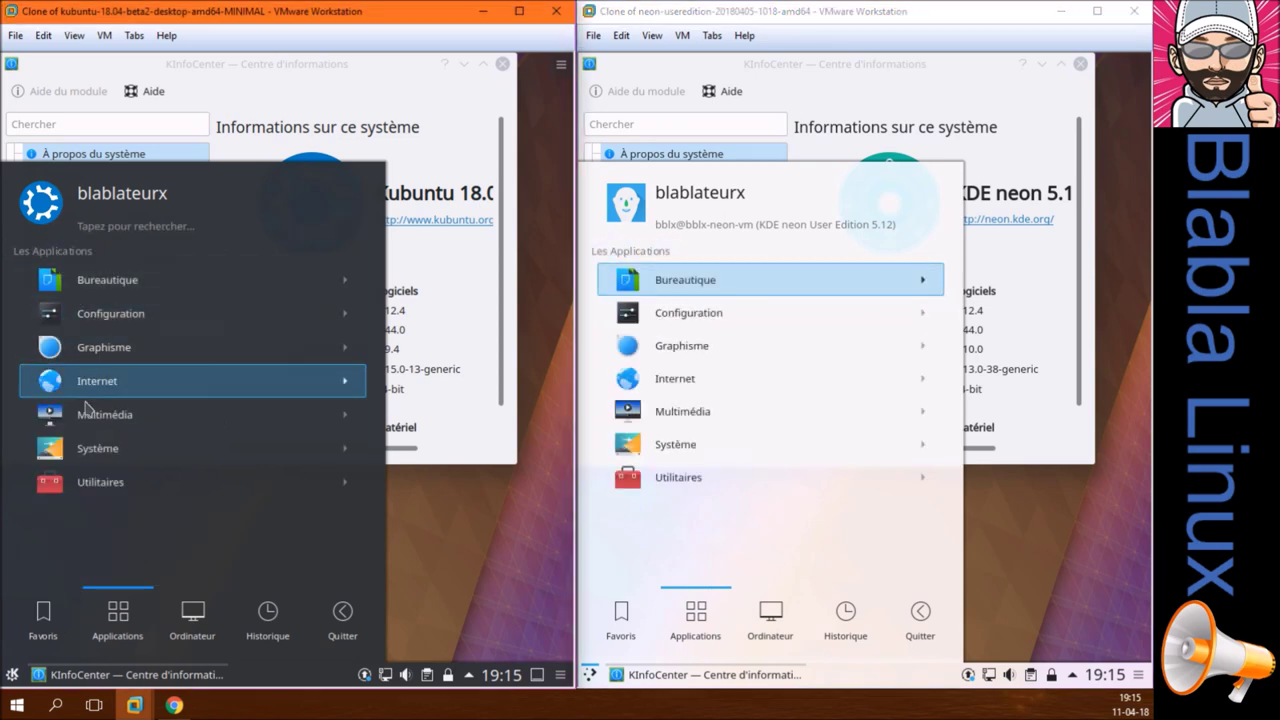
left_click(91, 483)
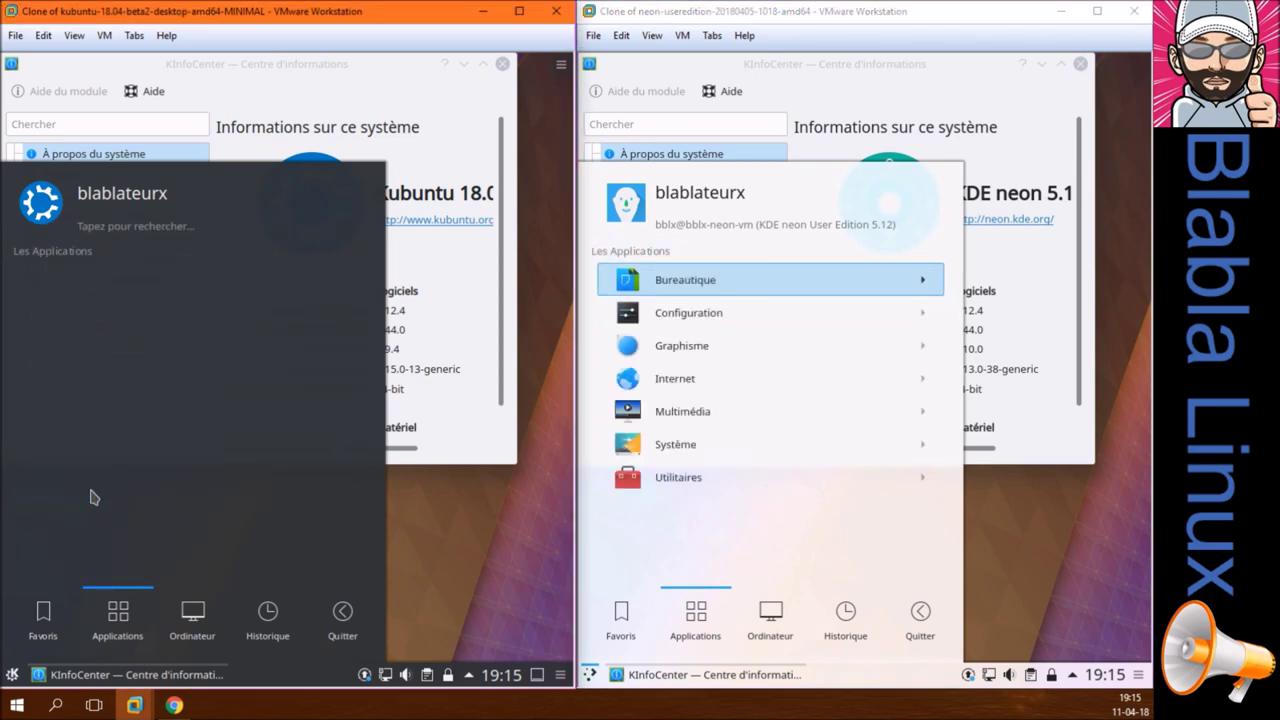
left_click(604, 257)
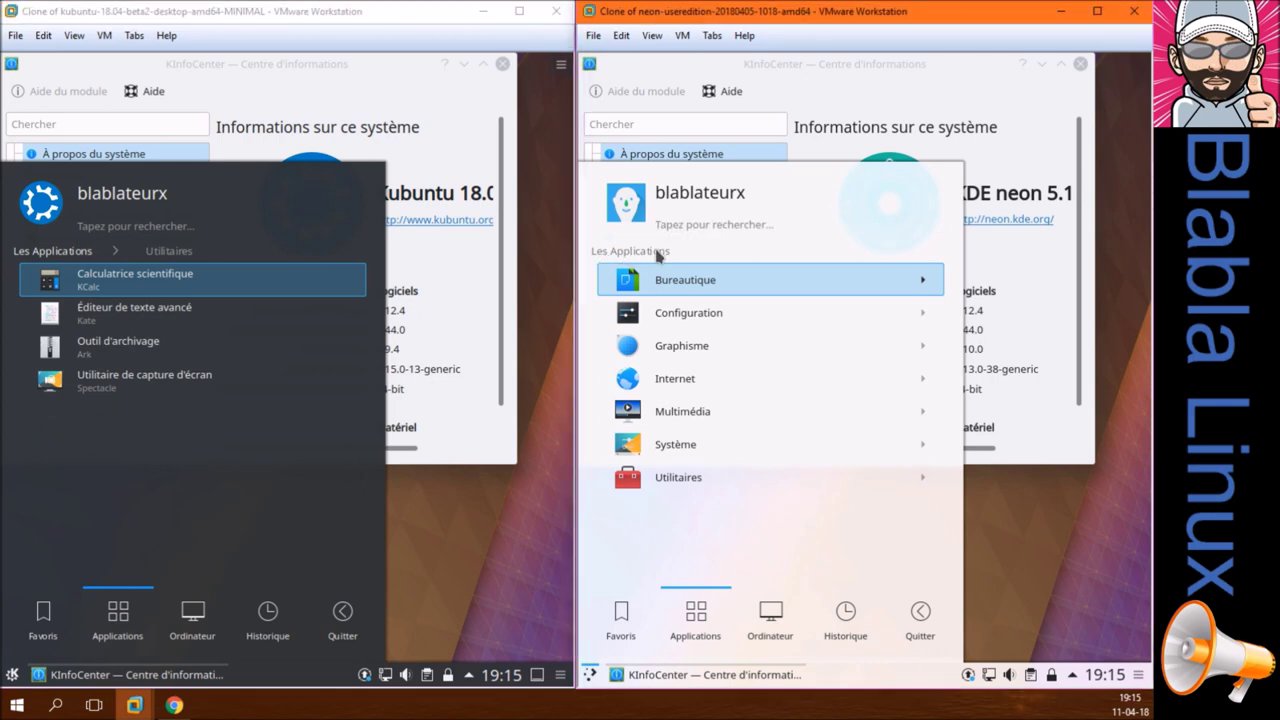
left_click(680, 477)
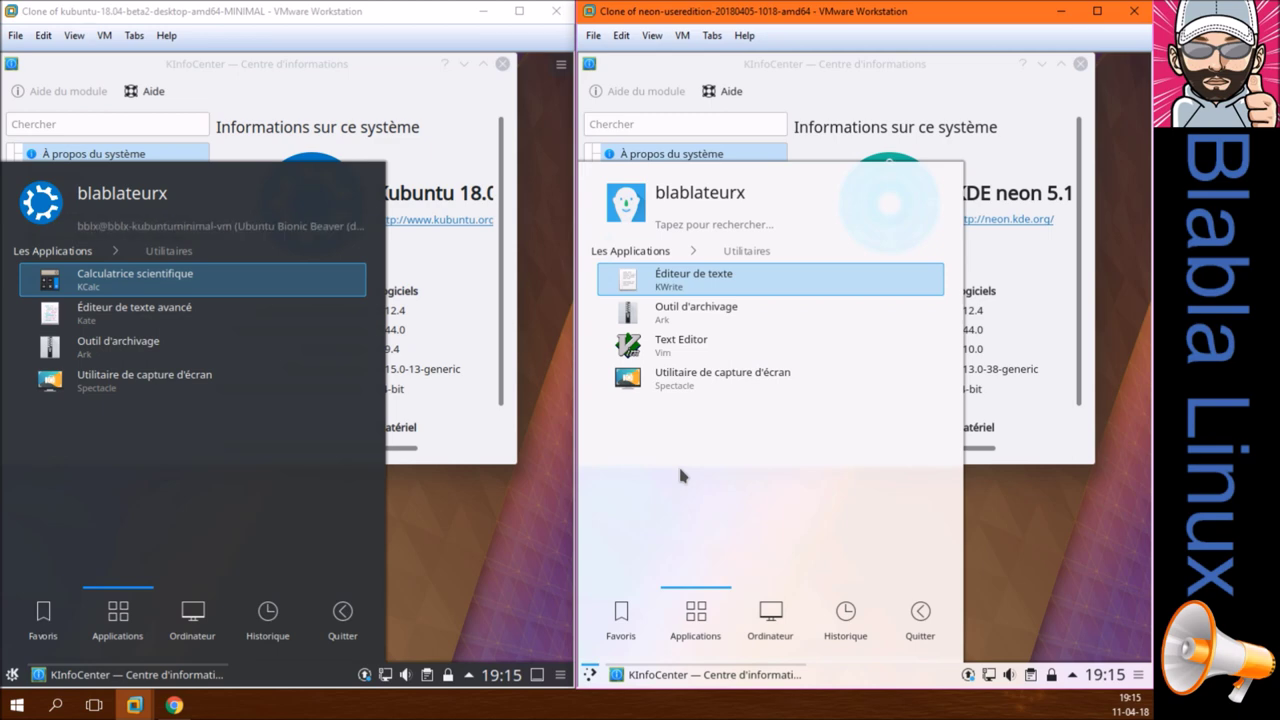
left_click(488, 552)
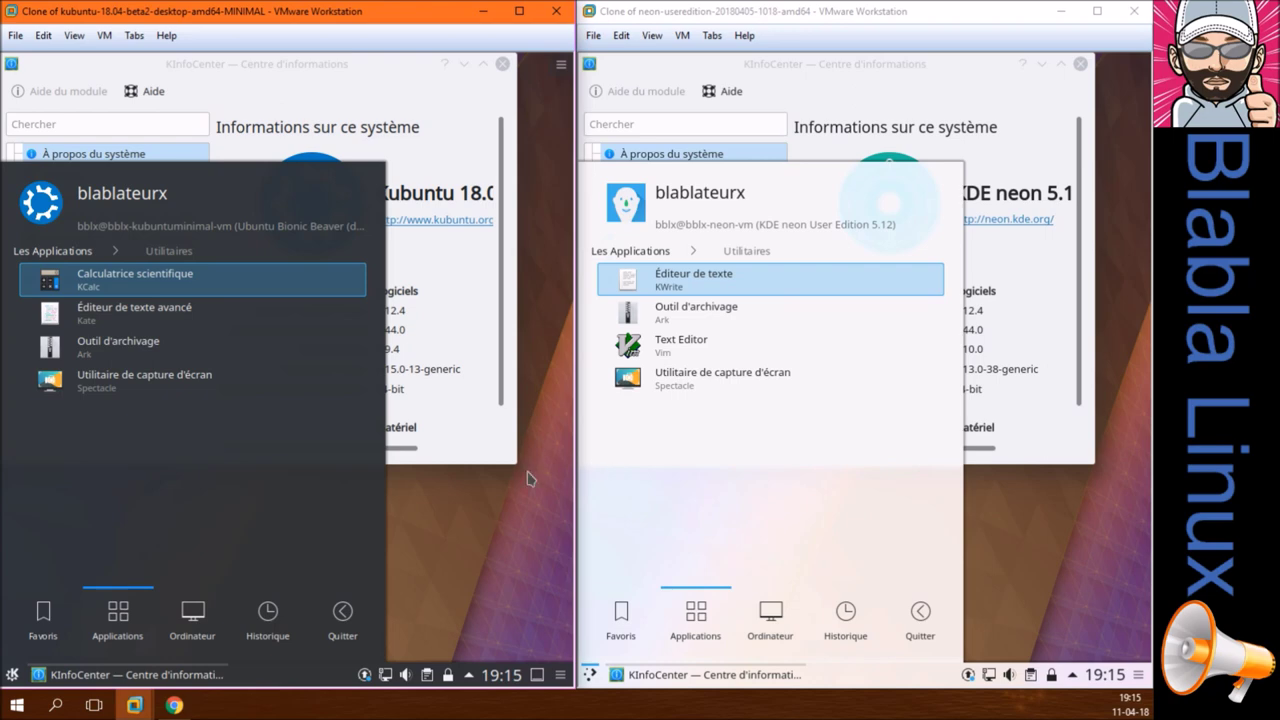
left_click(500, 505)
left_click(996, 578)
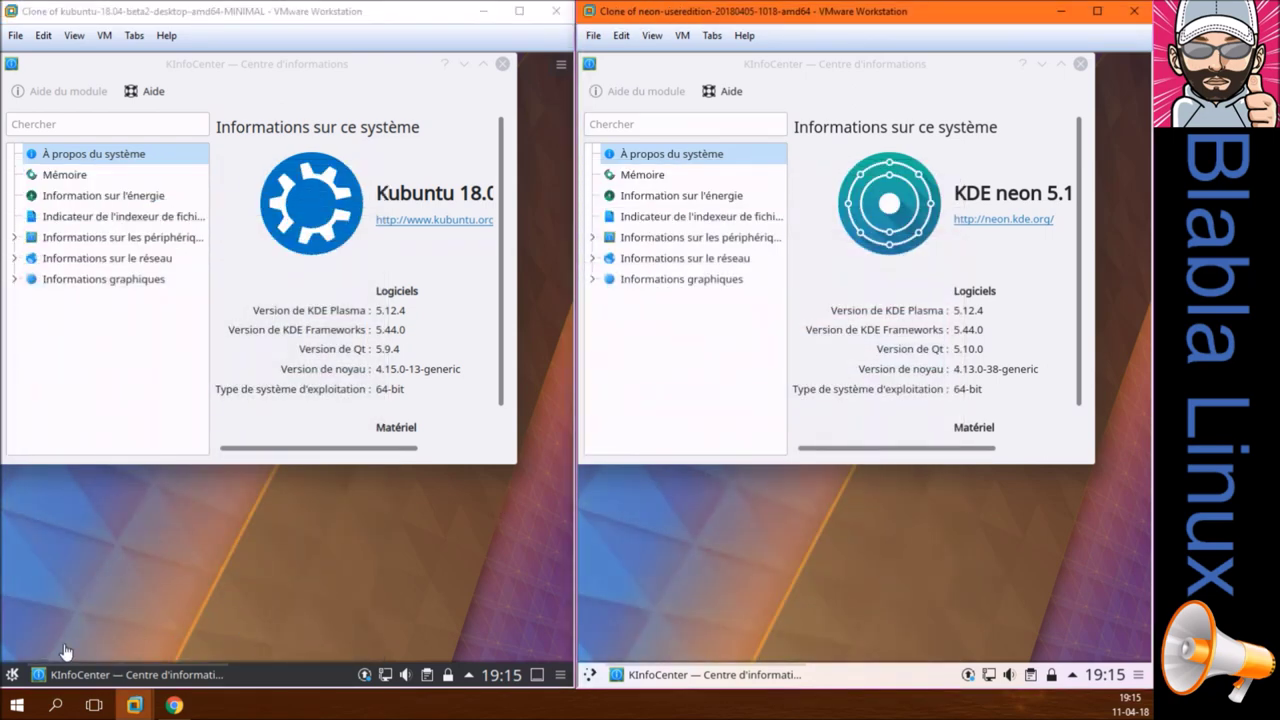
- Open Konsole in the MINIMAL clone and run "sudo apt update", authenticating with the sudo password
left_click(13, 674)
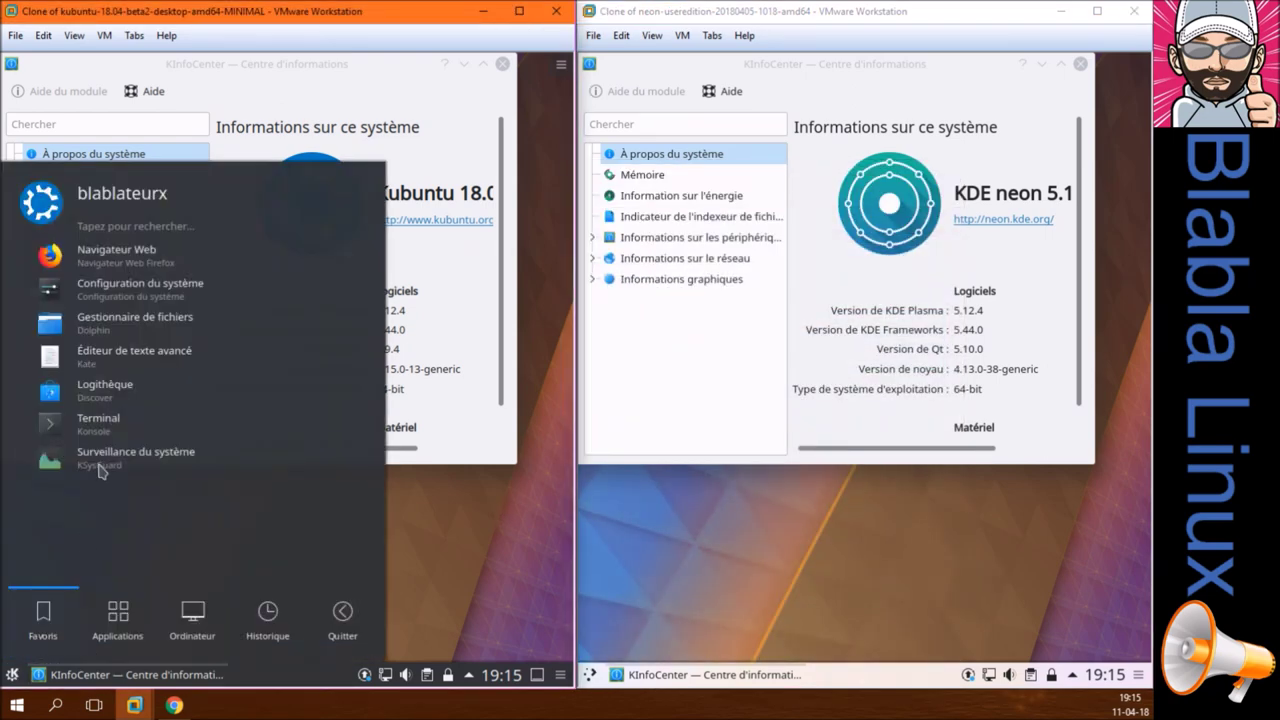
left_click(104, 427)
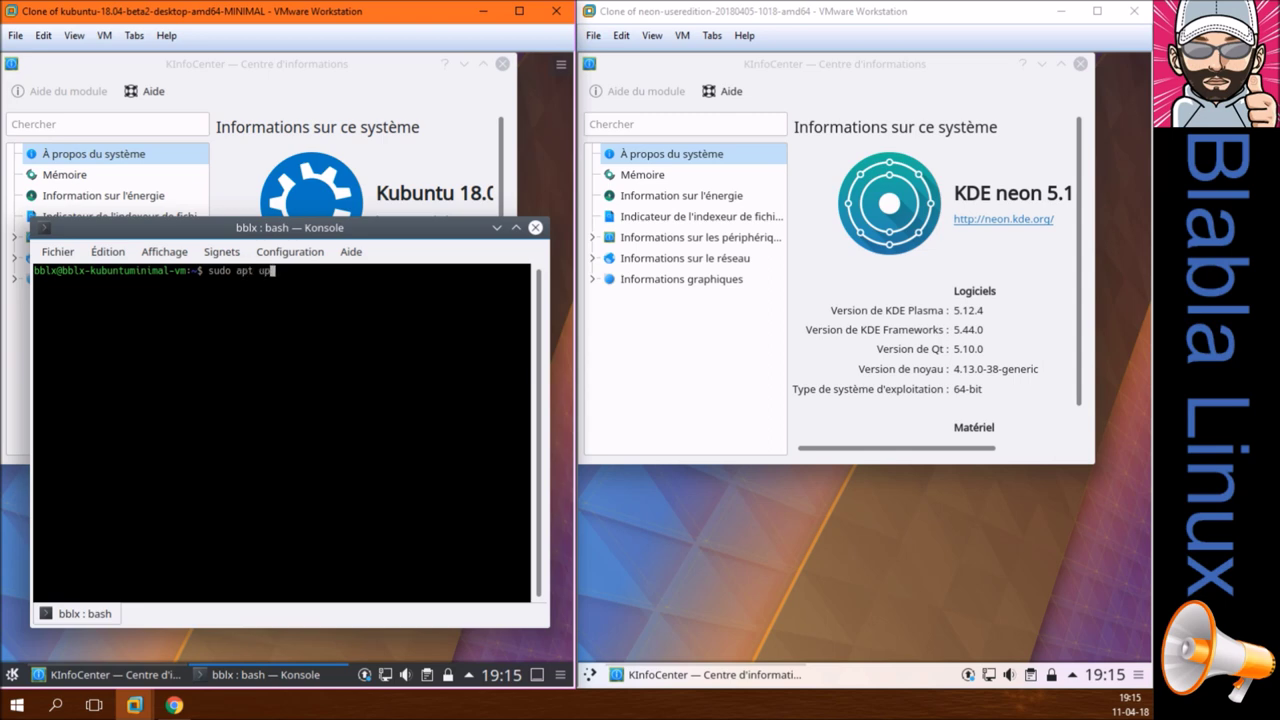
key("Return")
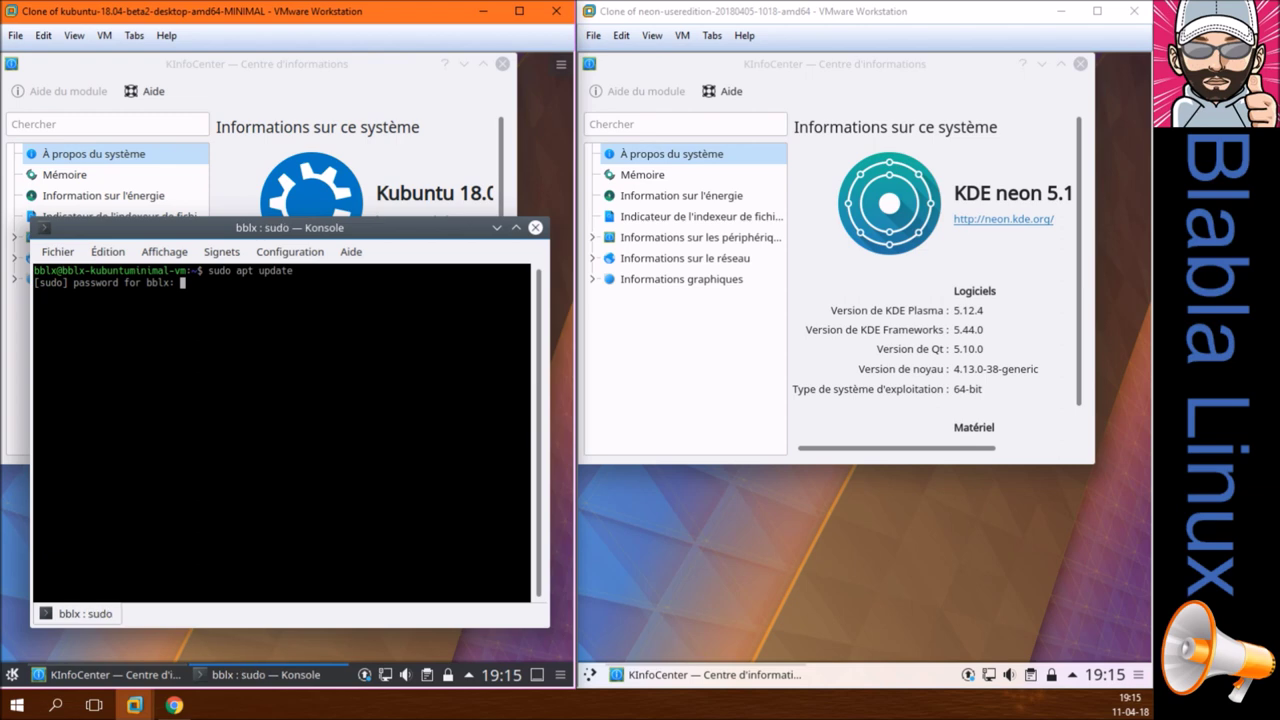
key("Return")
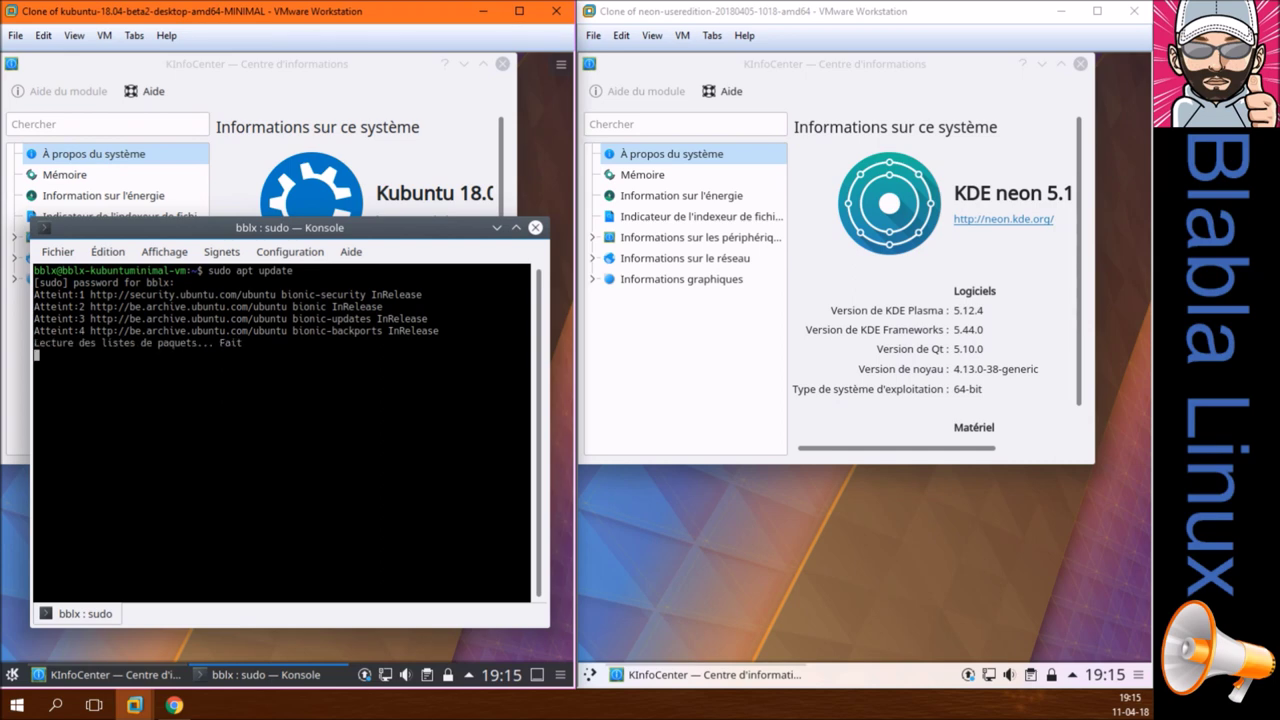
- Run "sudo apt upgrade" in the MINIMAL clone's terminal and accept the package upgrade with "o"
key("Up")
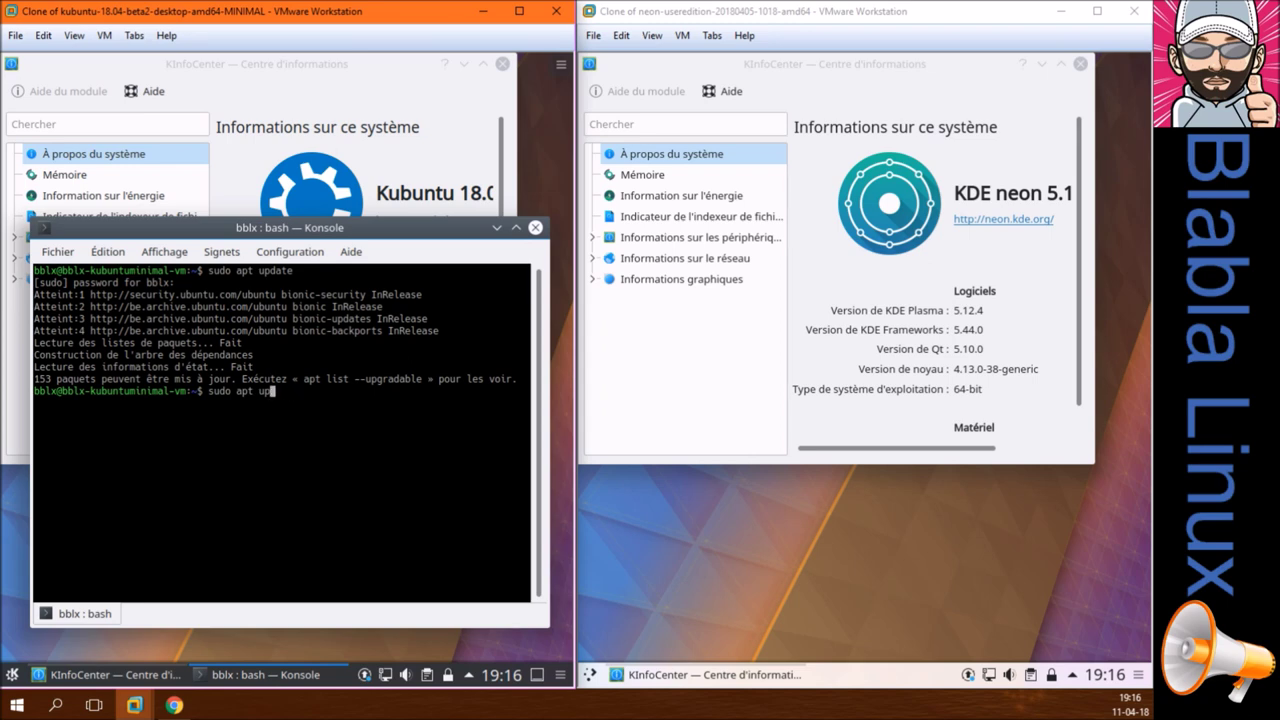
key("Return")
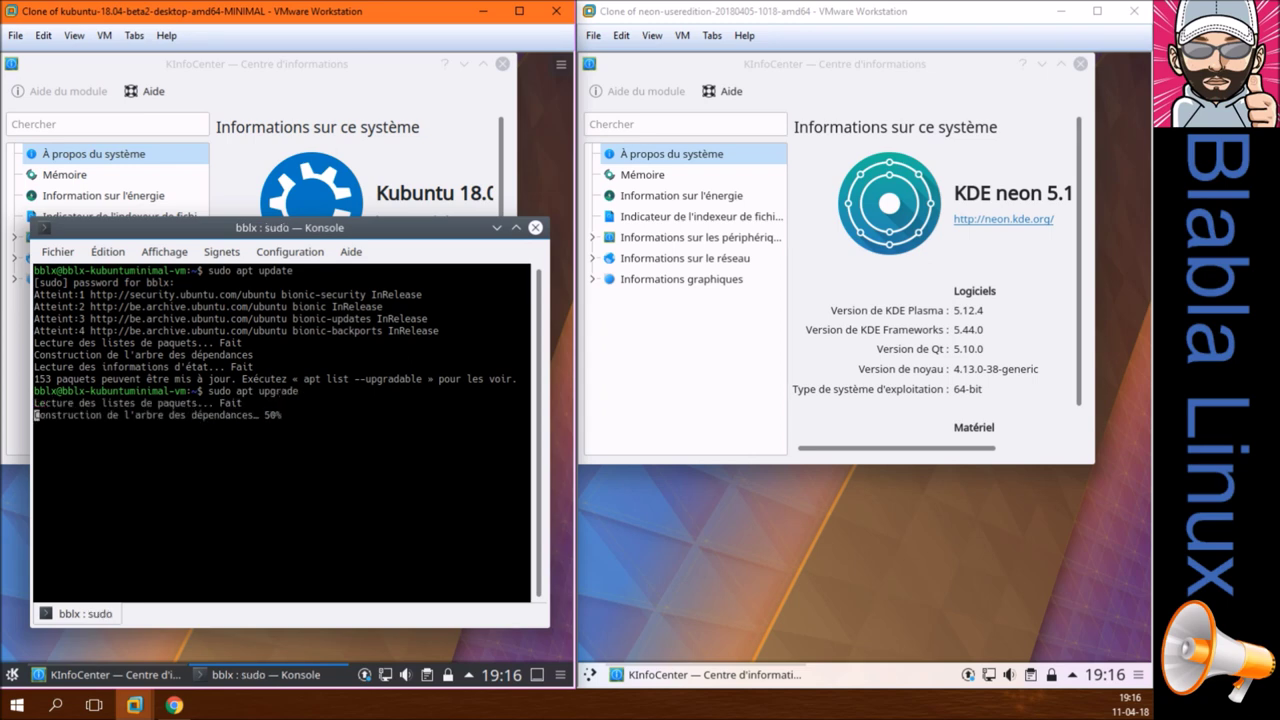
type("o")
key("Return")
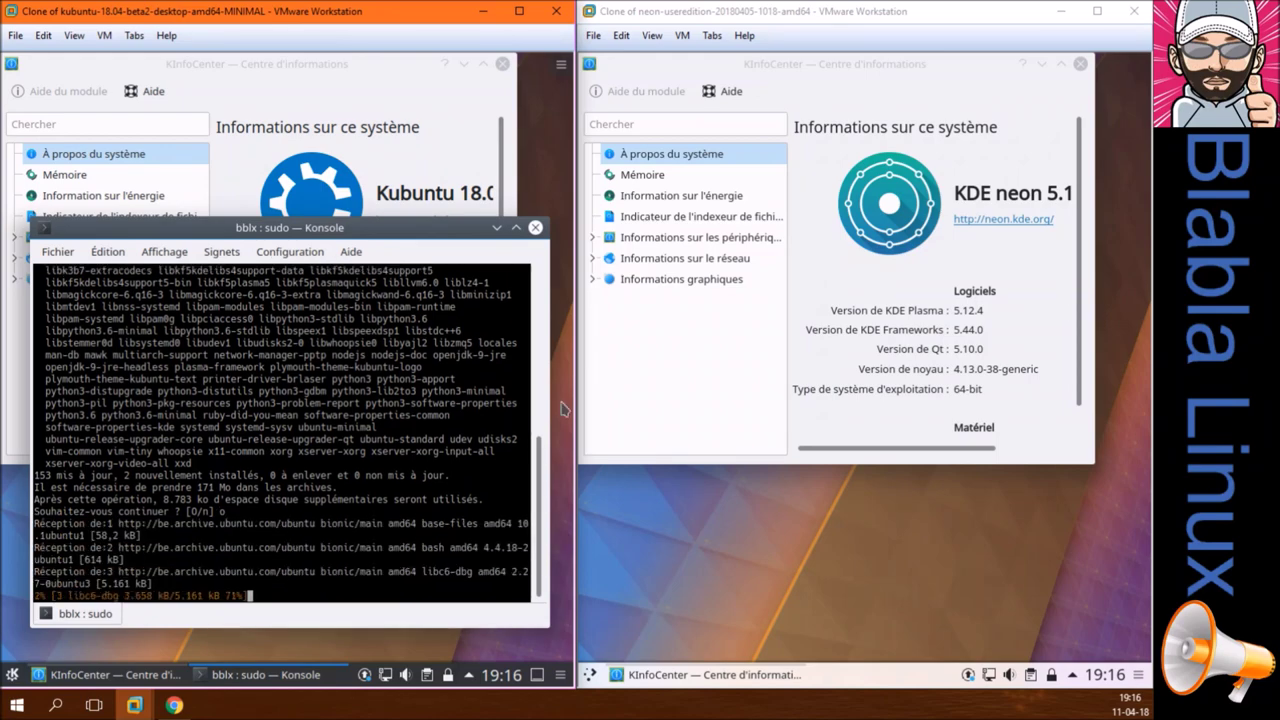
- Close the KInfoCenter windows in both the MINIMAL and neon clones
left_click(503, 64)
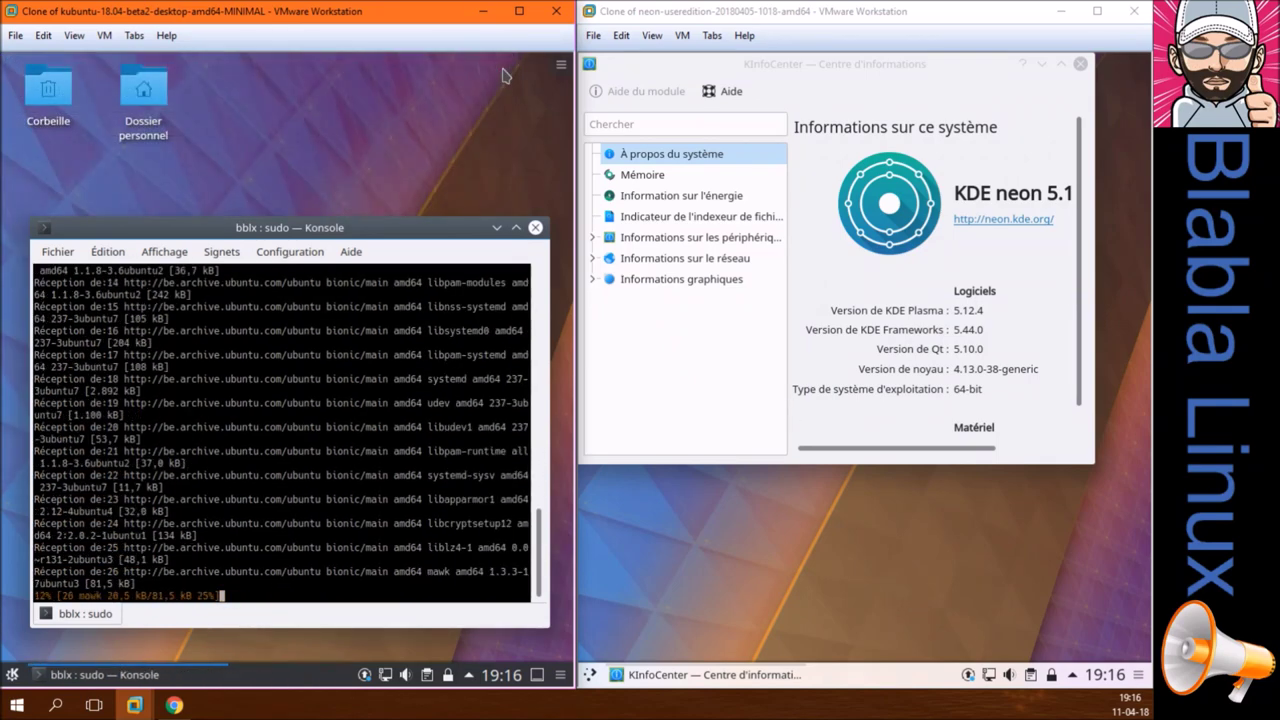
left_click(1080, 66)
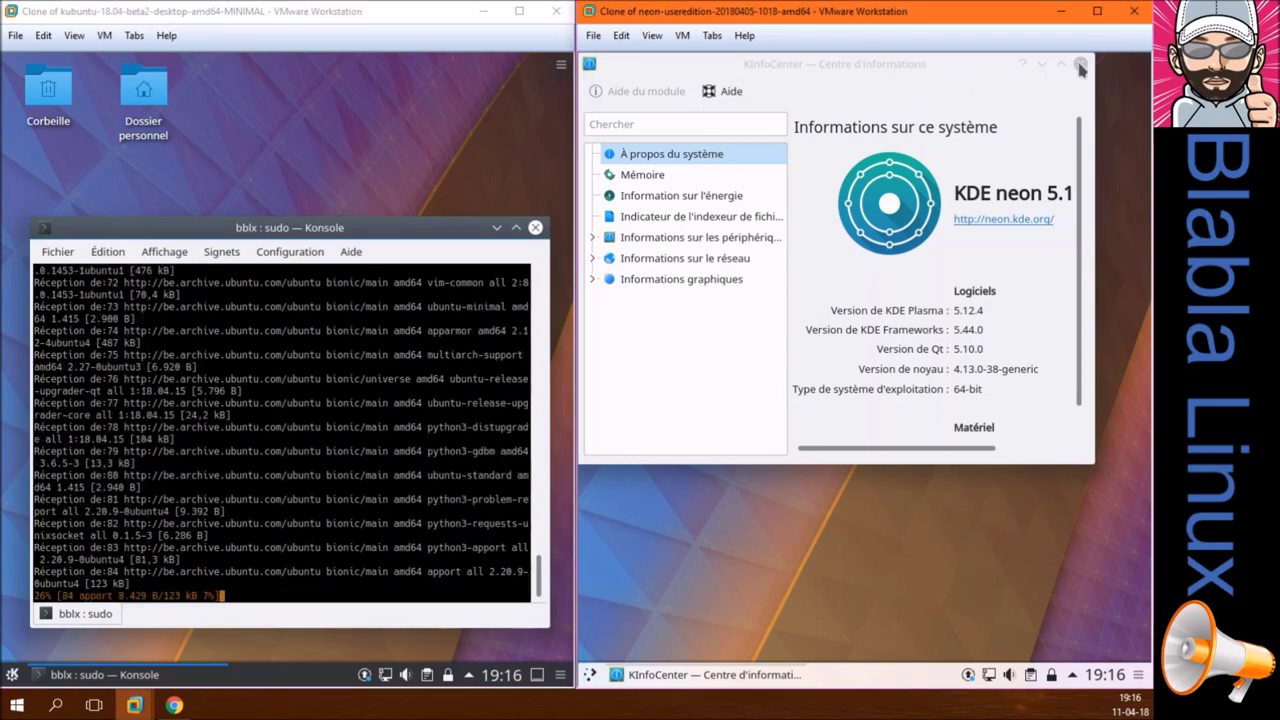
left_click(1080, 66)
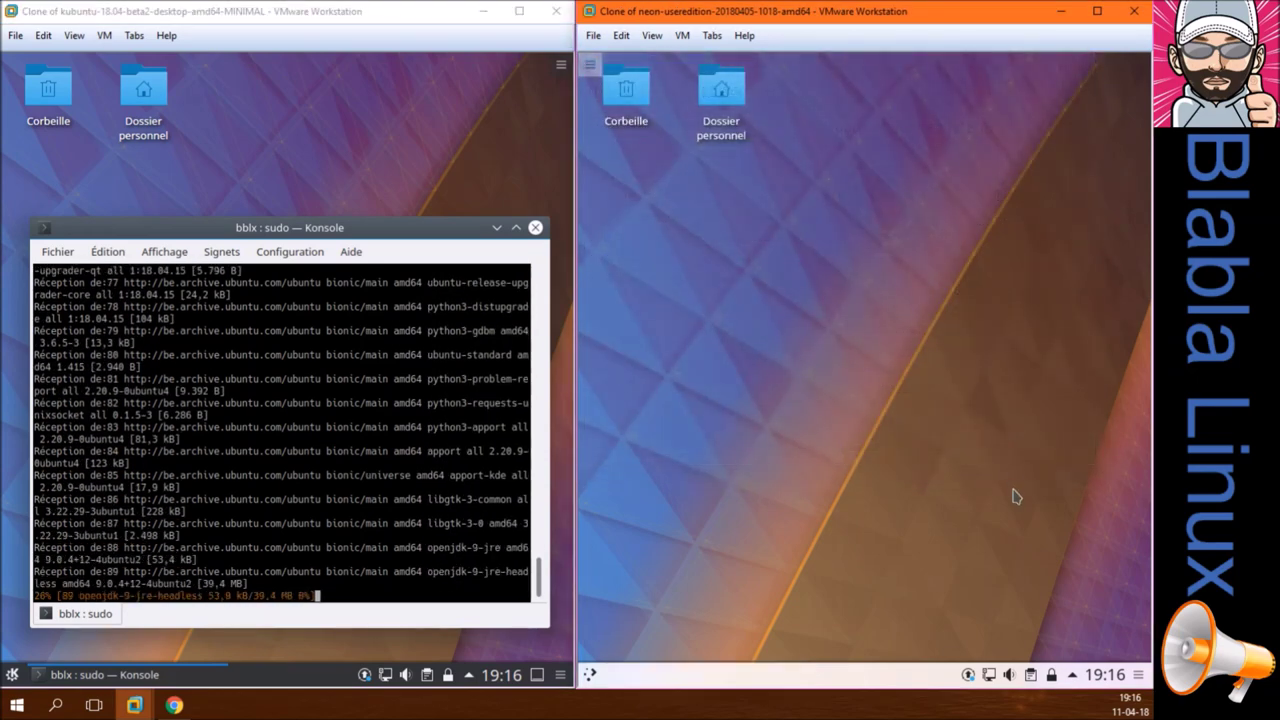
- Open Konsole in the neon clone, move its window lower on the desktop, and run "pkcon refresh"
left_click(589, 675)
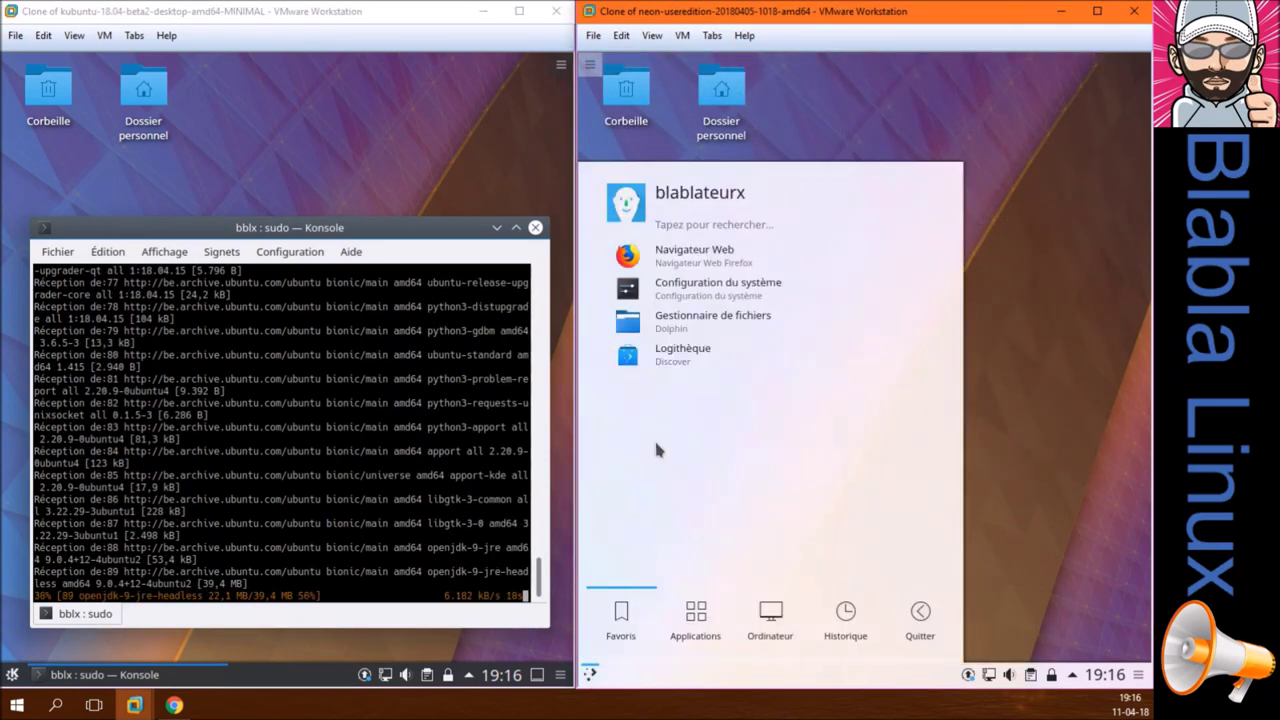
type("kon")
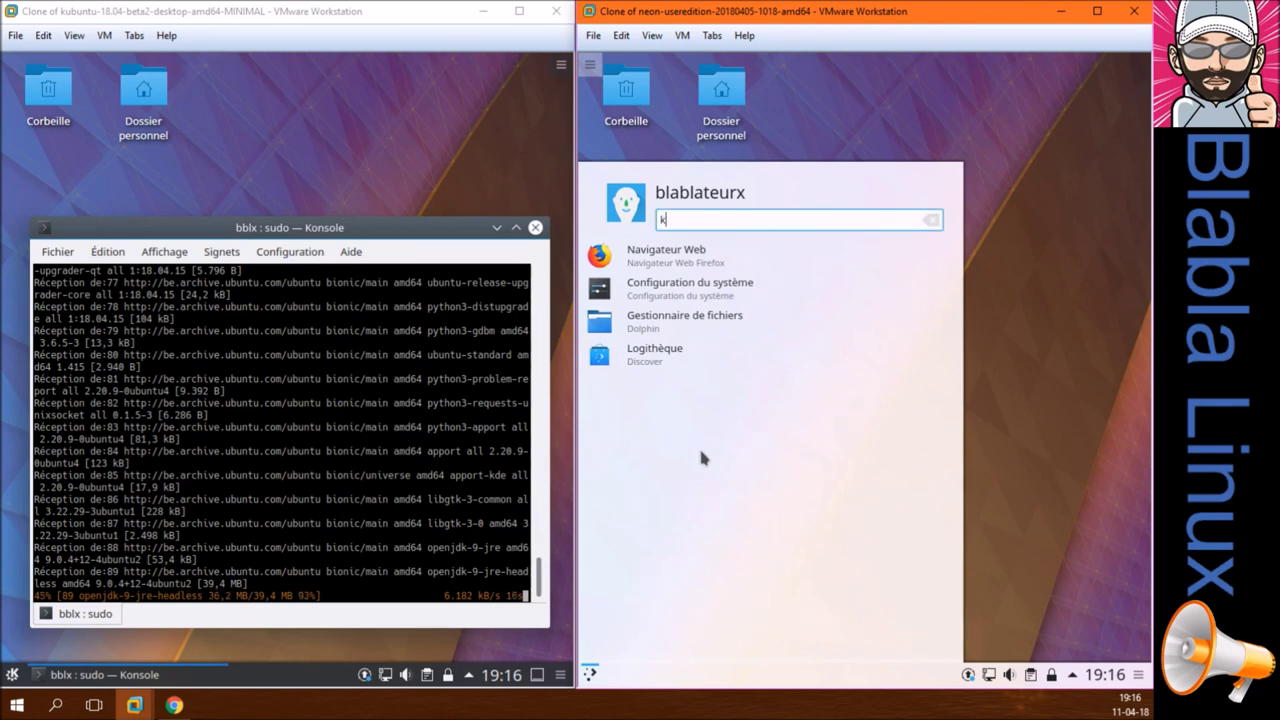
left_click(684, 266)
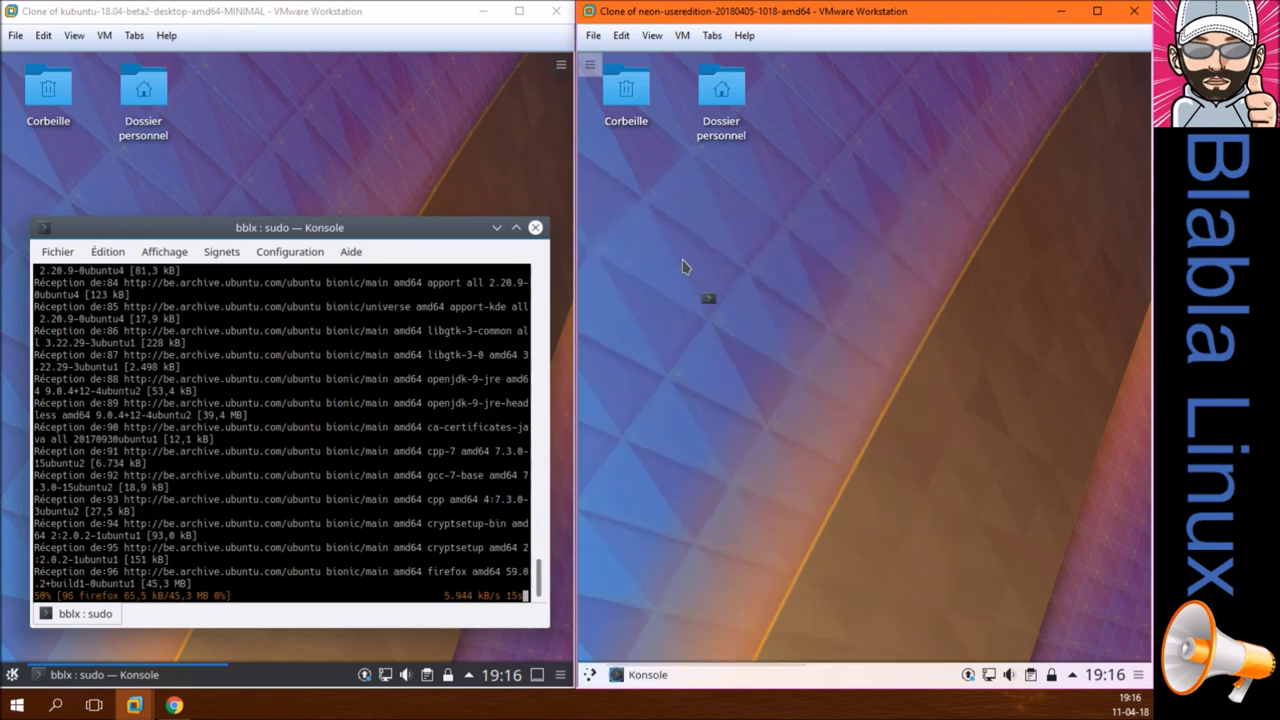
left_click_drag(824, 104, 849, 202)
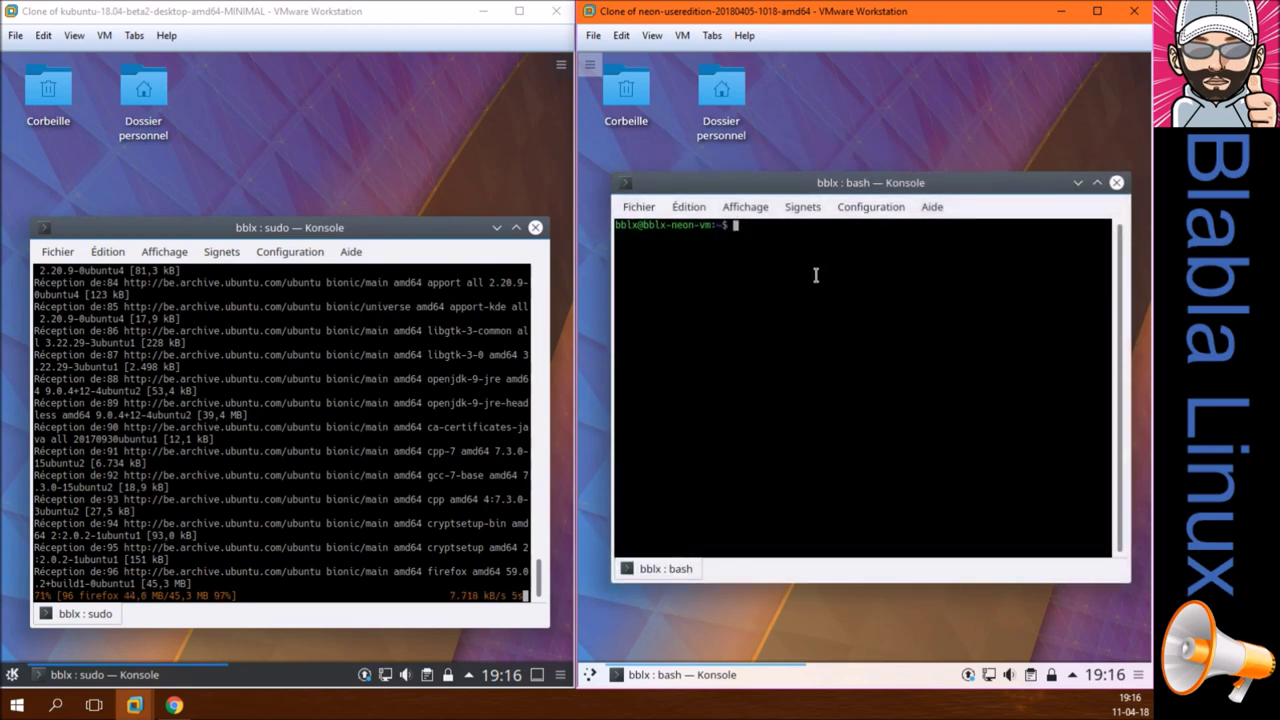
type("pkc")
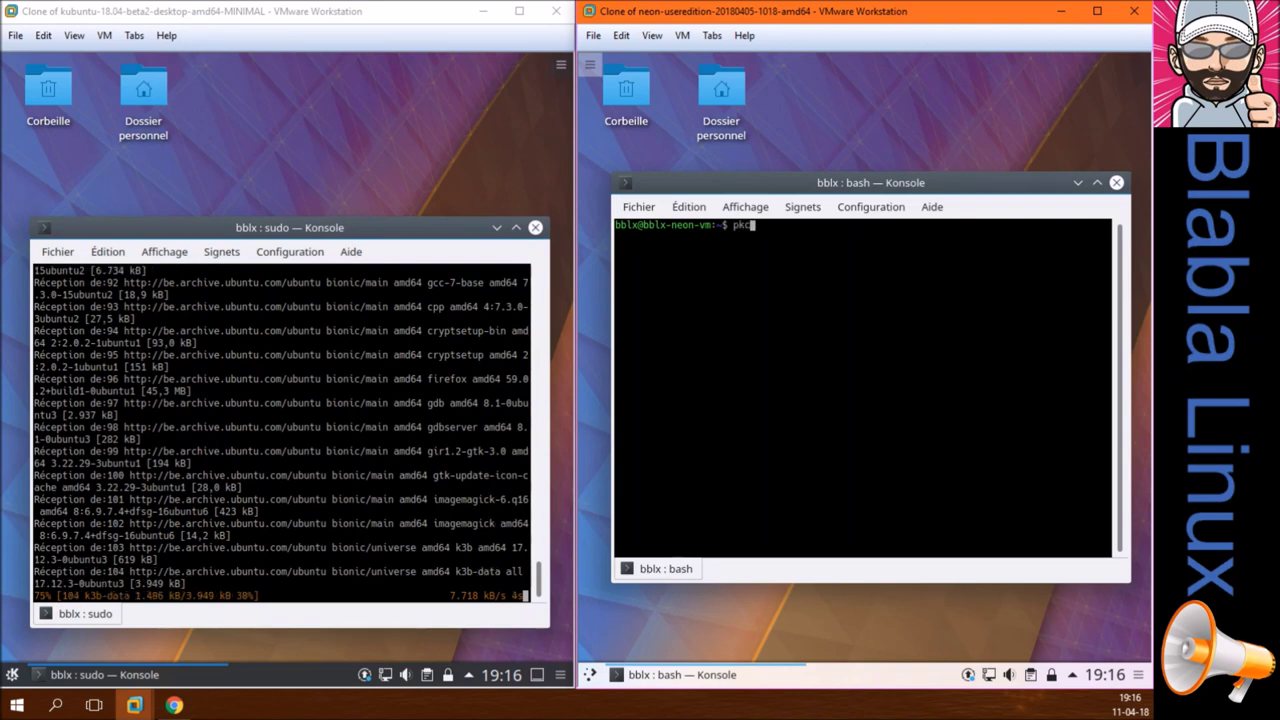
type("on refresh")
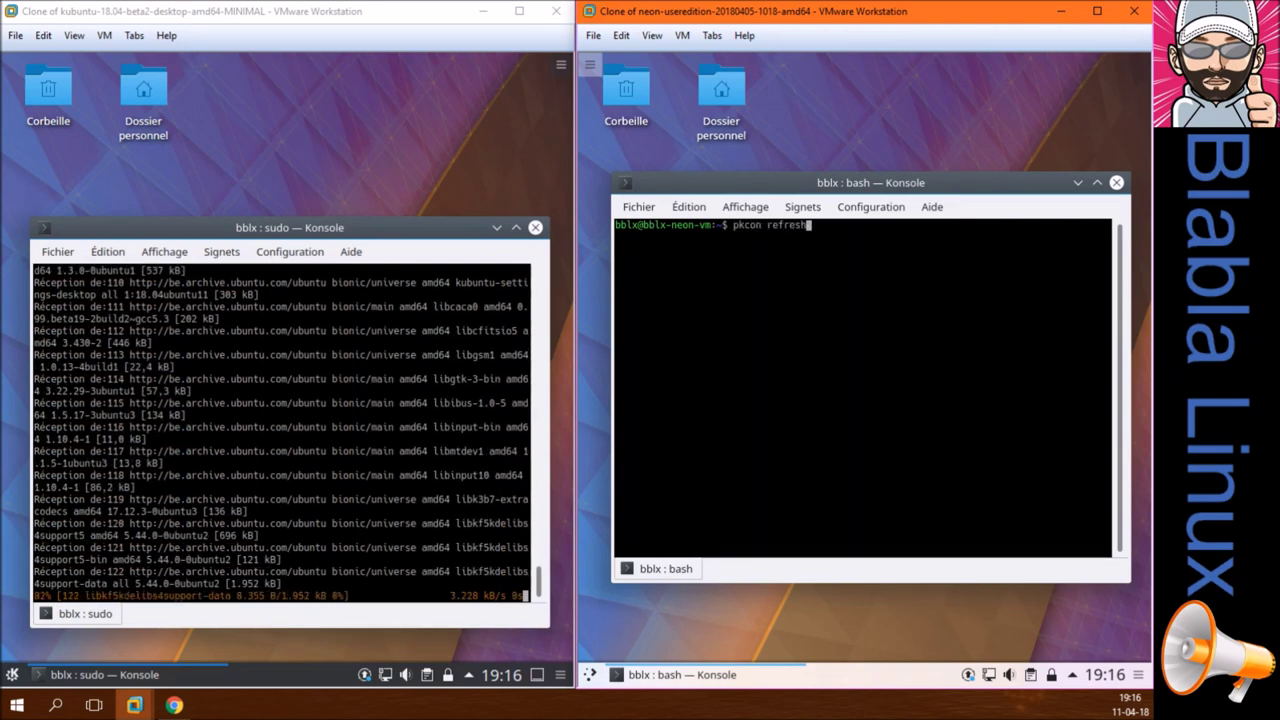
key("Return")
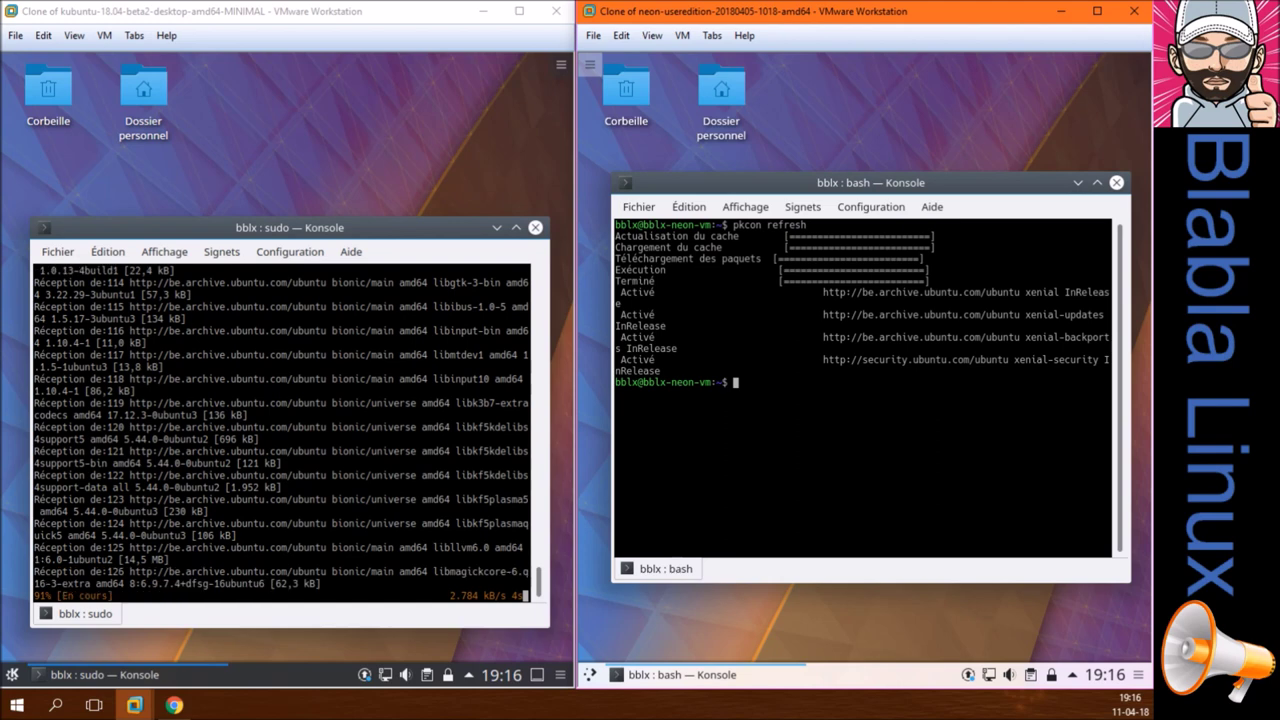
- Run "pkcon update" in the neon clone's terminal and accept the proposed changes with "y"
key("Up")
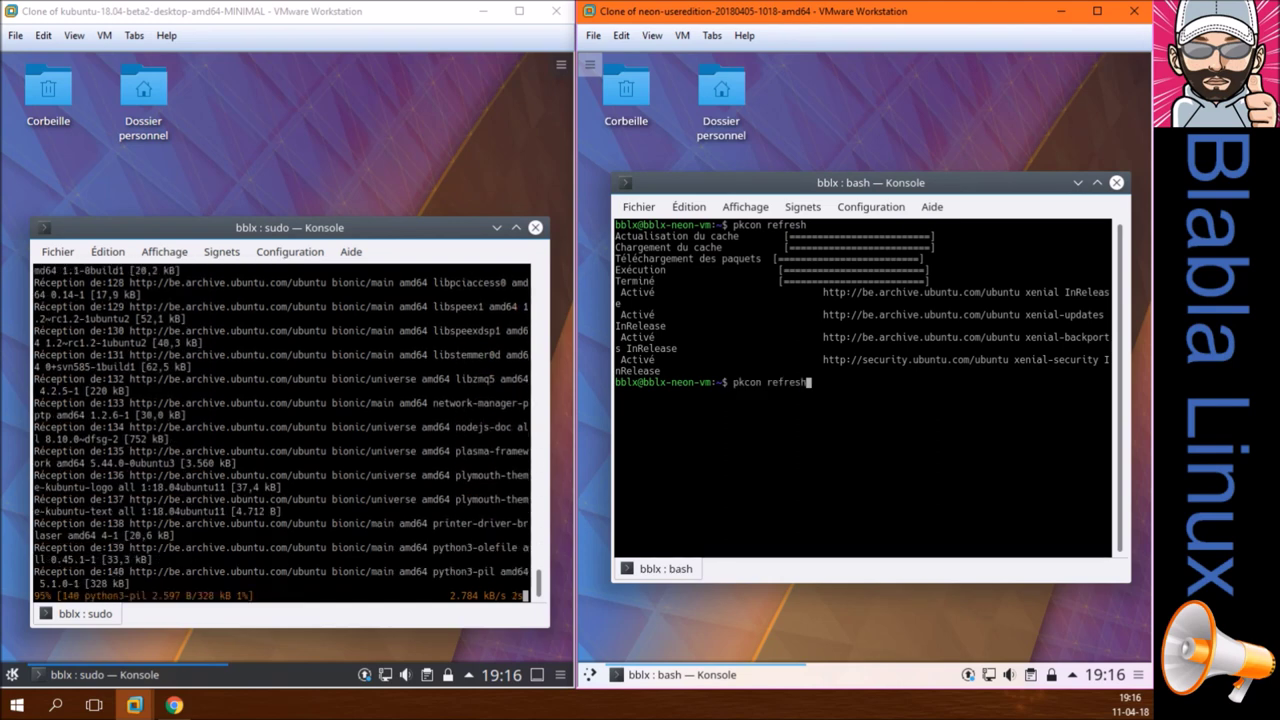
key("BackSpace")
key("BackSpace")
key("BackSpace")
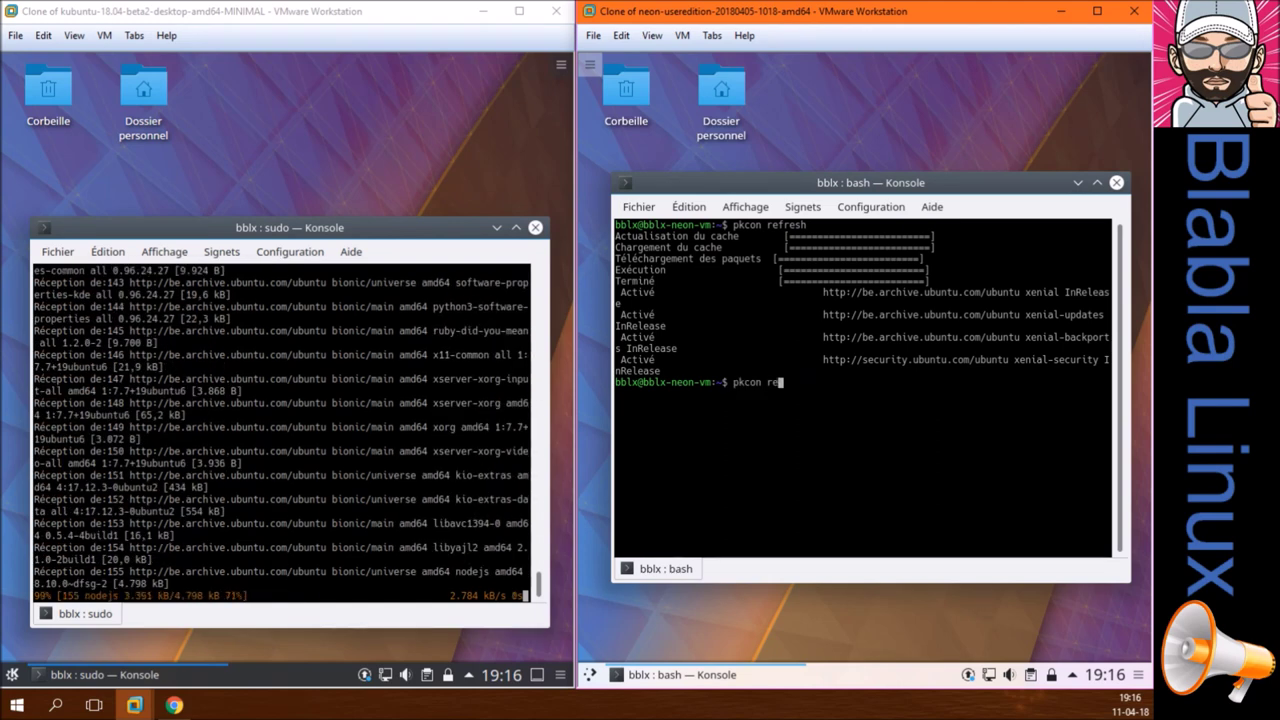
key("BackSpace")
key("BackSpace")
type("up")
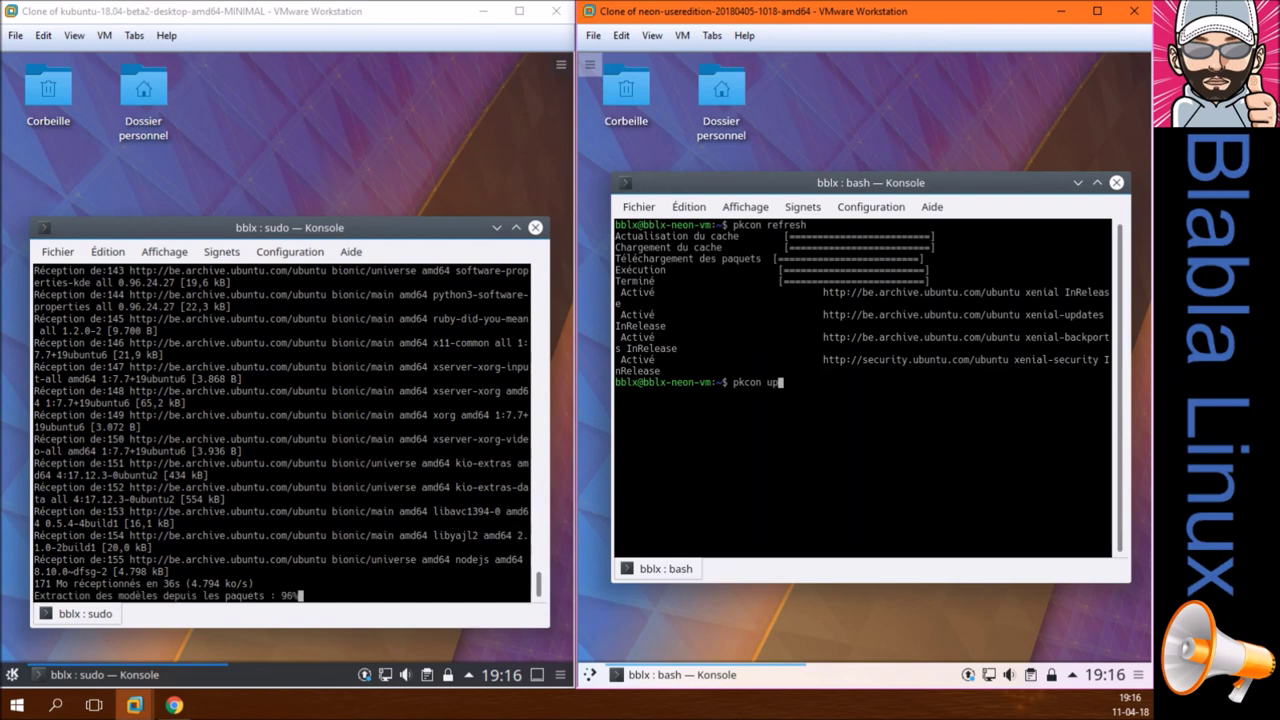
type("date")
key("Return")
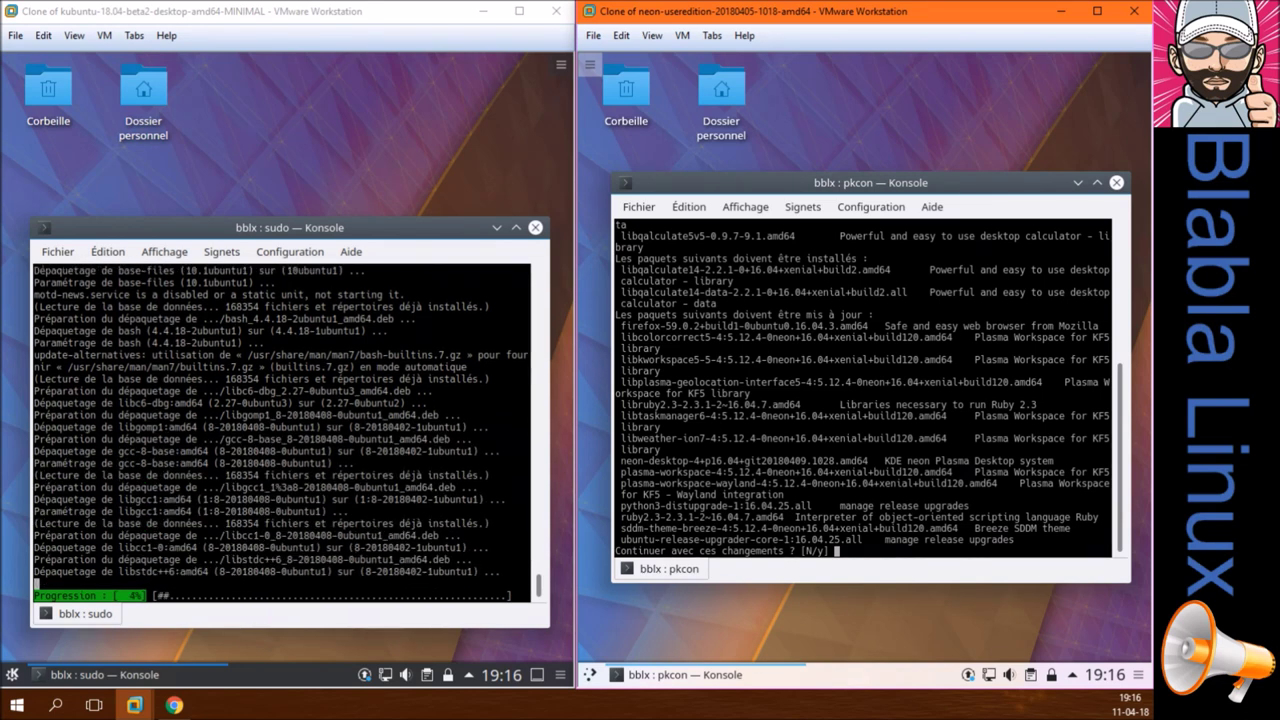
type("y")
key("Return")
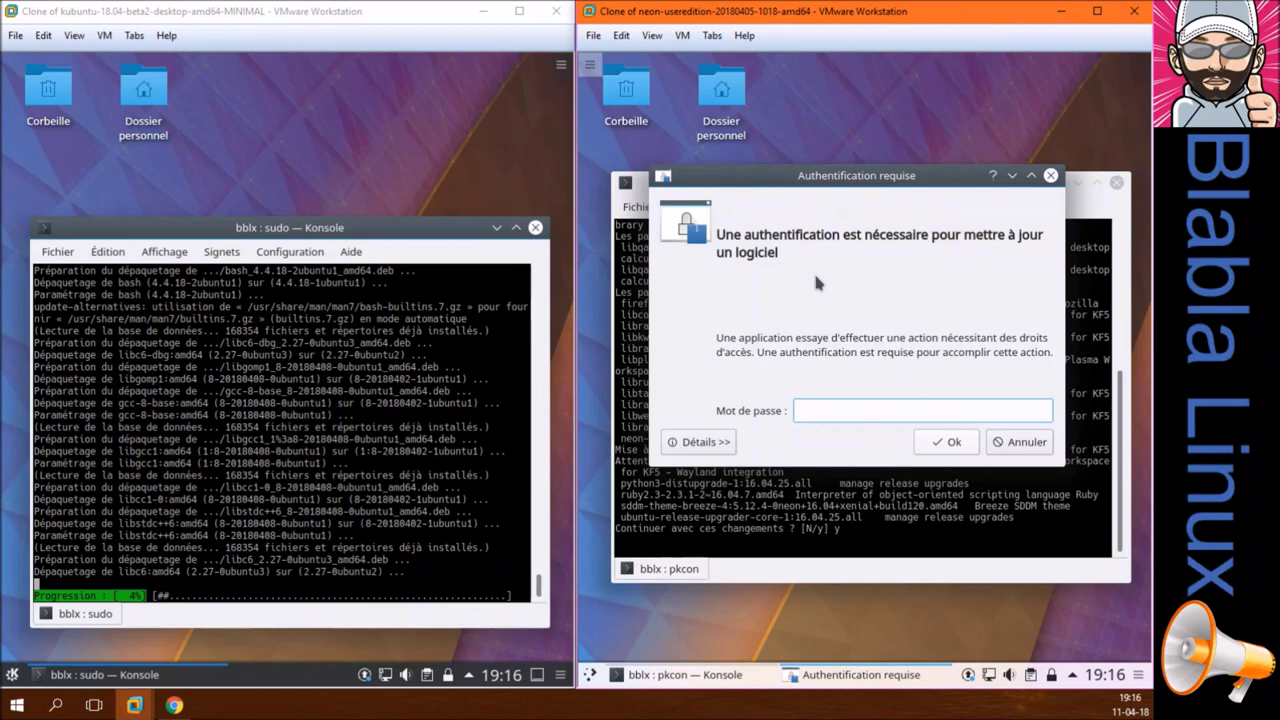
- Authorize the neon clone's software update with the account password and maximize the Konsole windows in both clones
type("••••••")
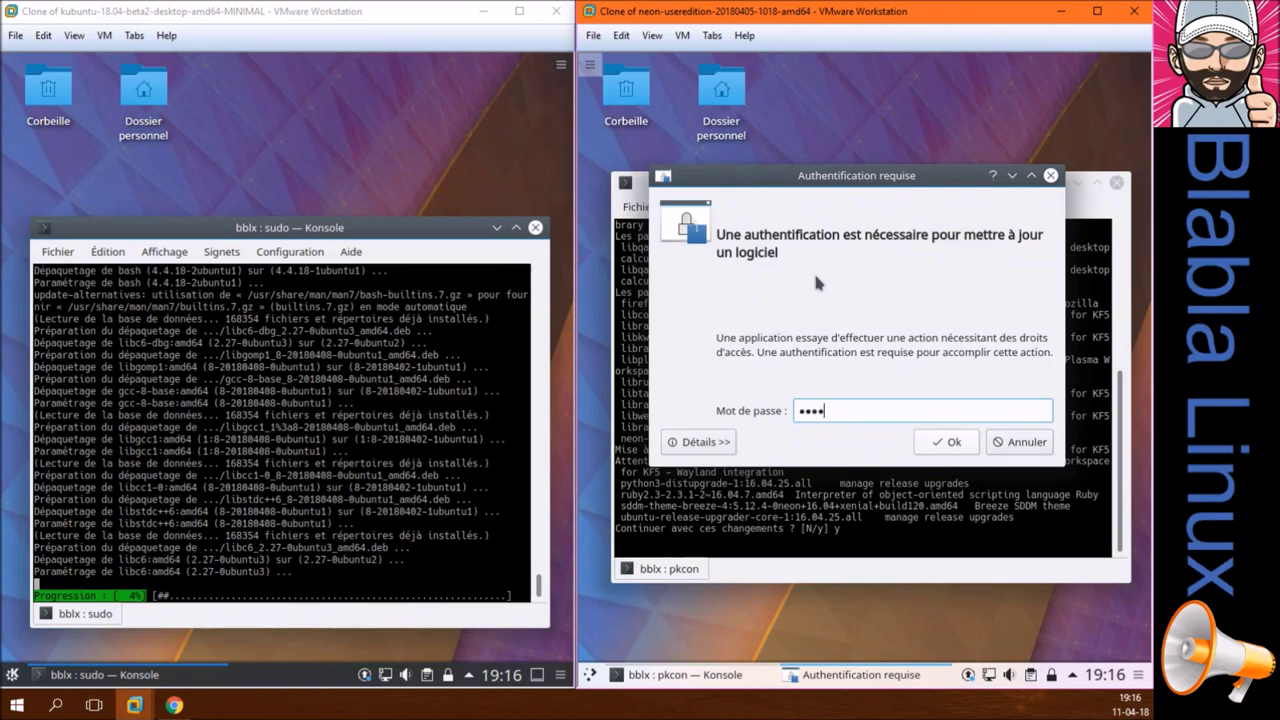
key("Return")
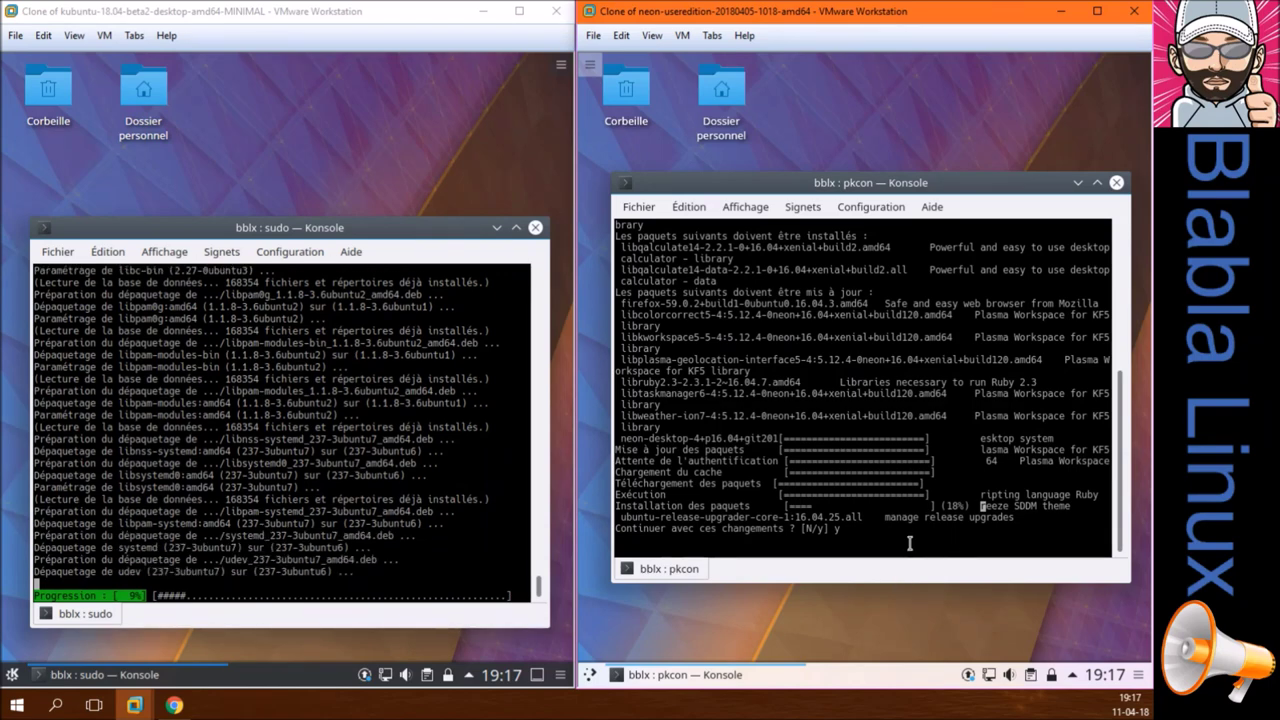
left_click(516, 227)
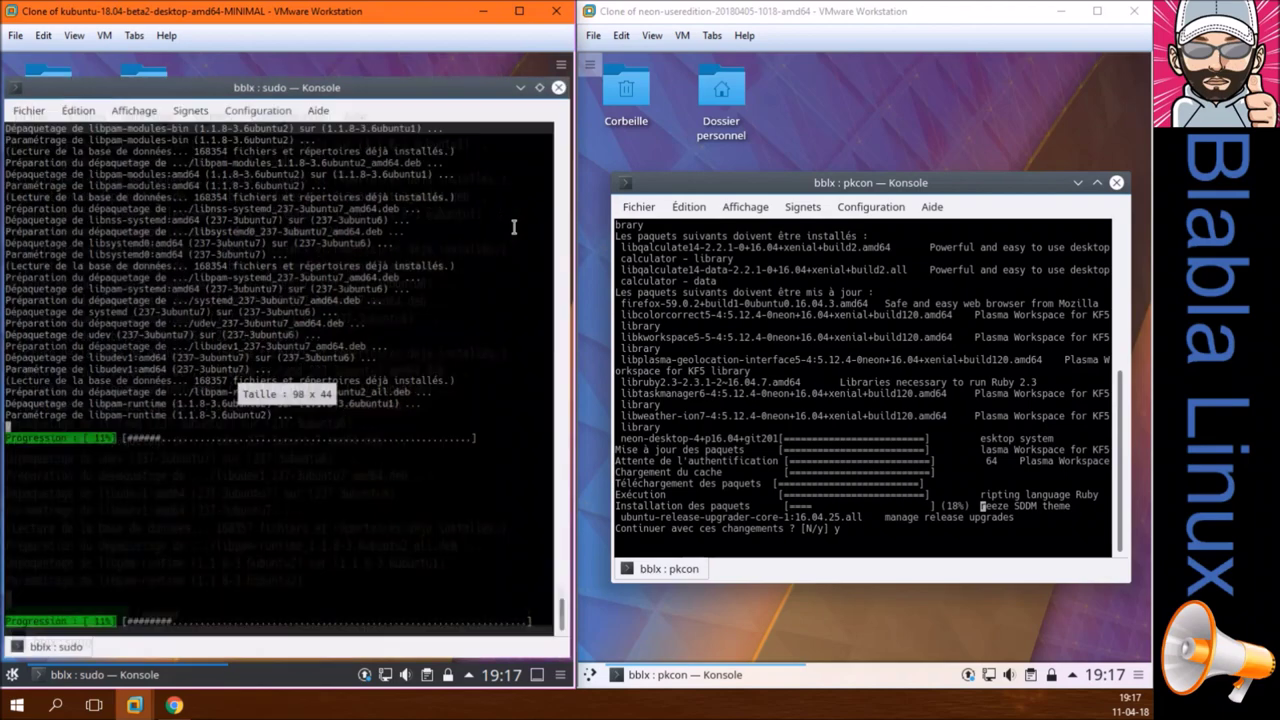
left_click(1097, 182)
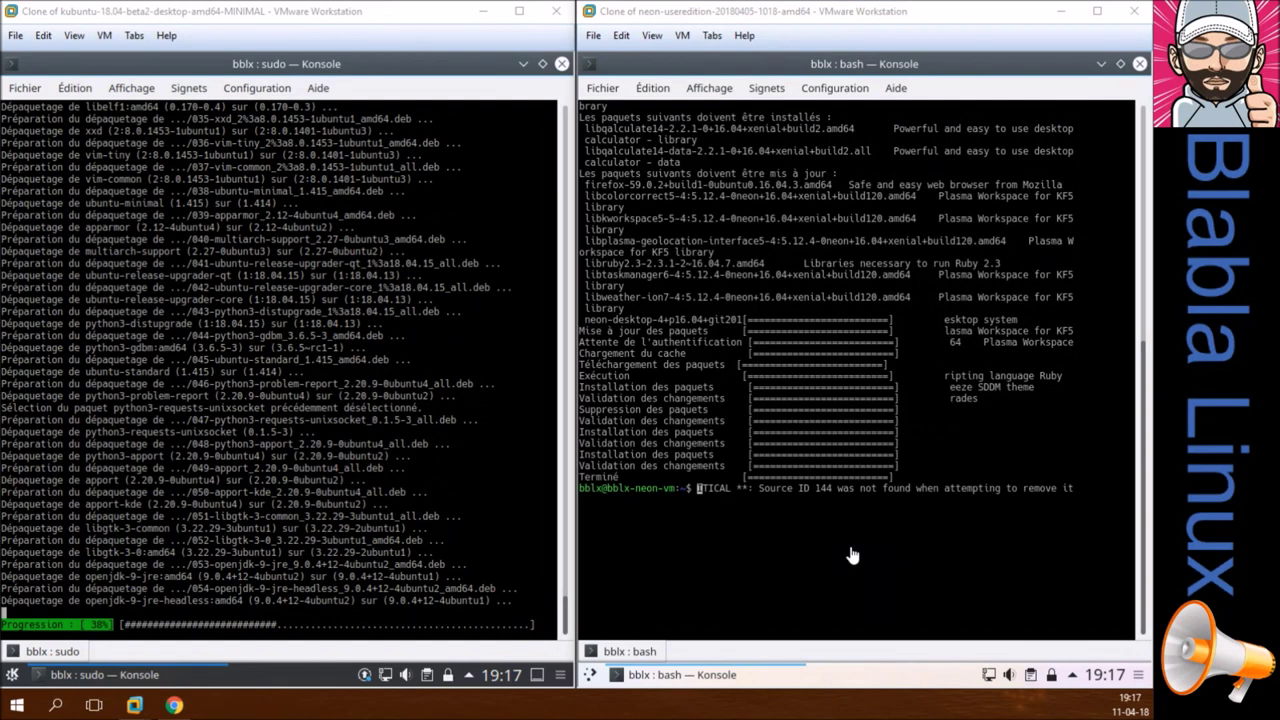
- Run "pkcon update" once more in the neon clone's terminal
left_click(851, 550)
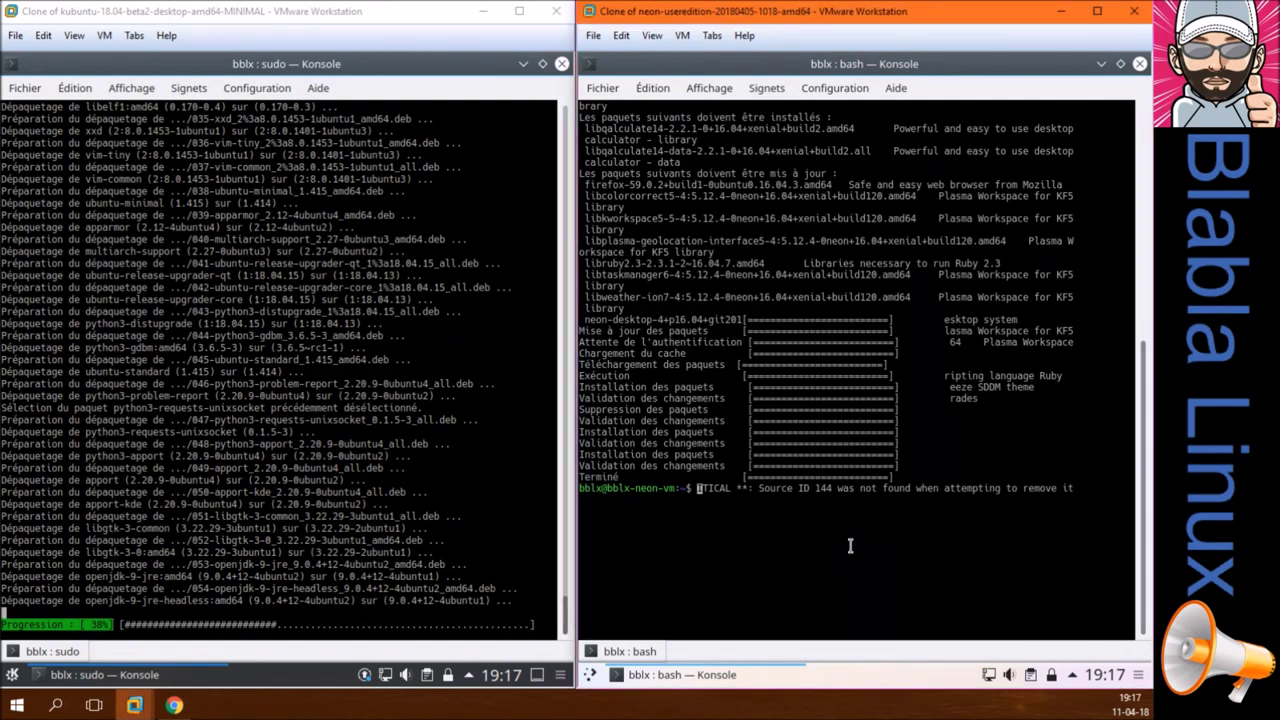
type("pkcon update")
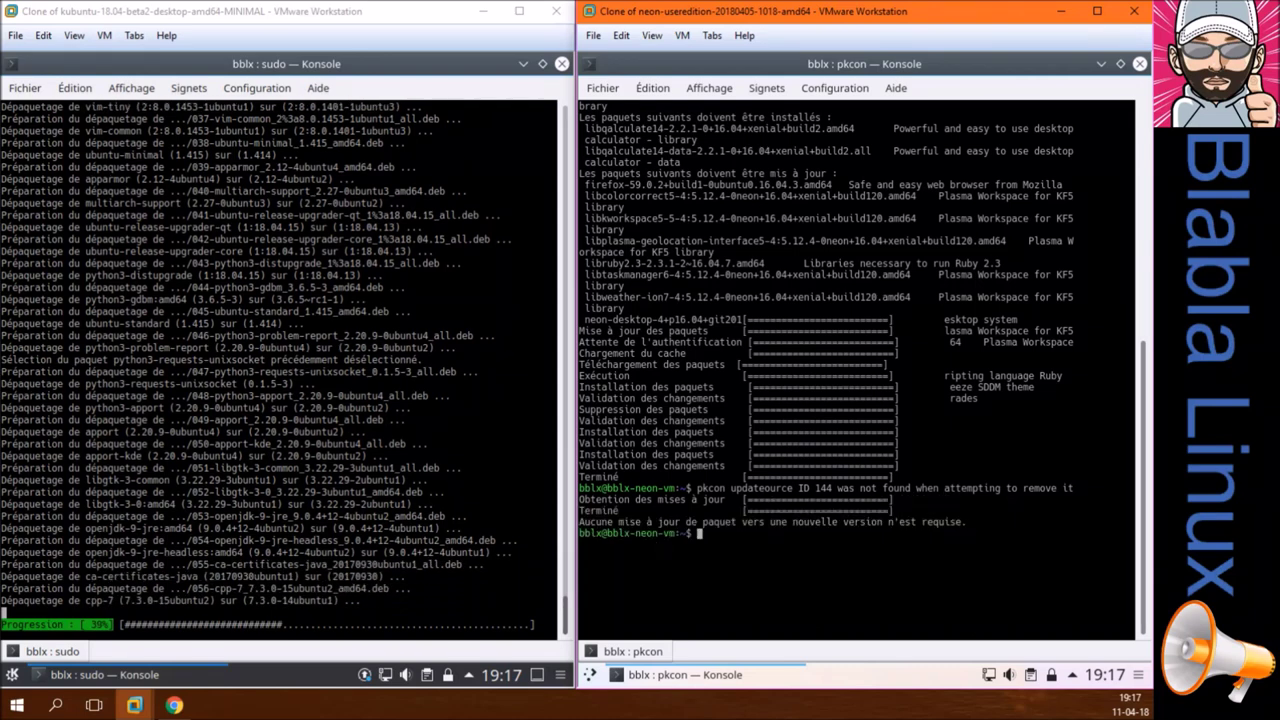
- Replace the recalled "pkcon refresh" with "sudo apt update" in the neon clone's terminal, run it and enter the sudo password
type("pkcon refresh")
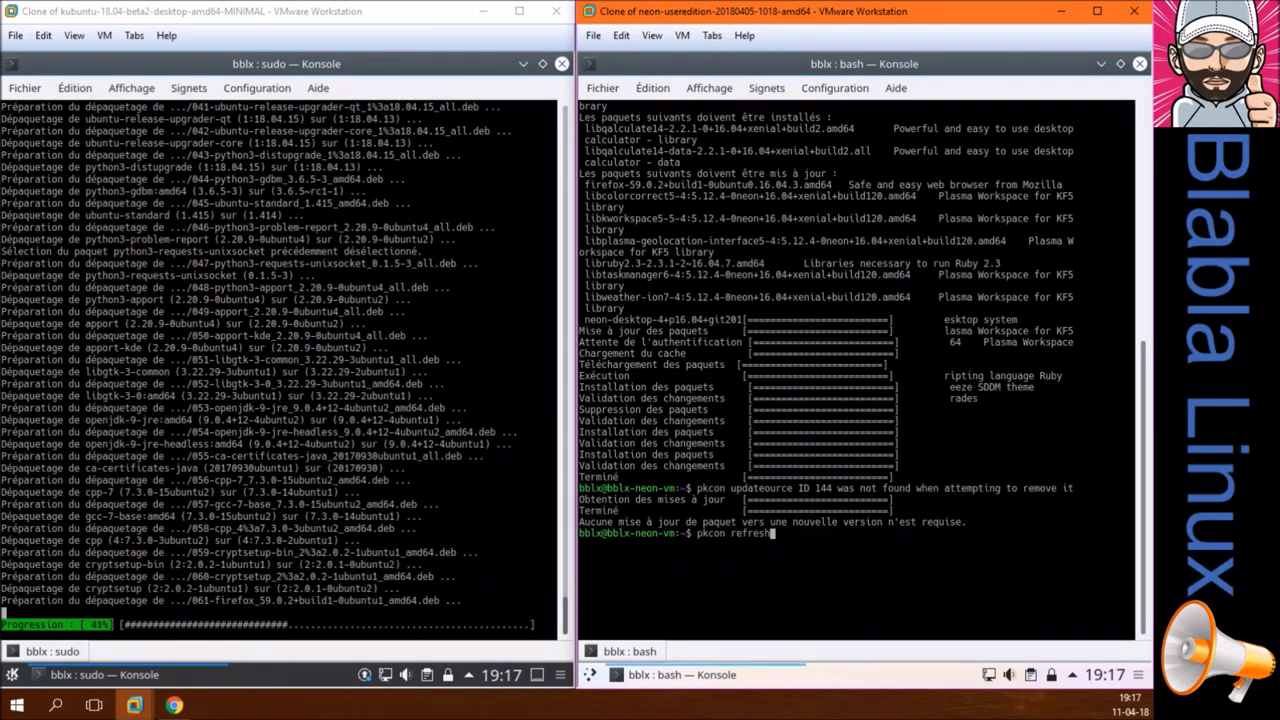
key("BackSpace")
key("BackSpace")
key("BackSpace")
key("BackSpace")
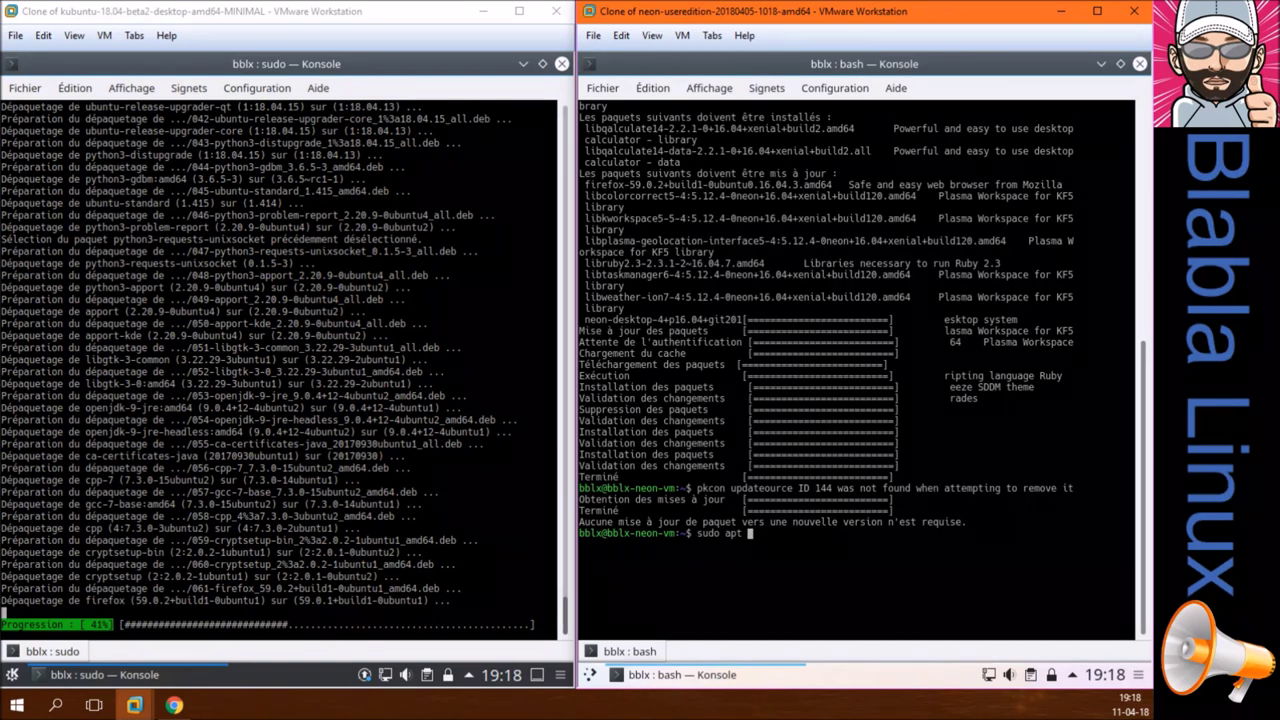
type("date")
key("Return")
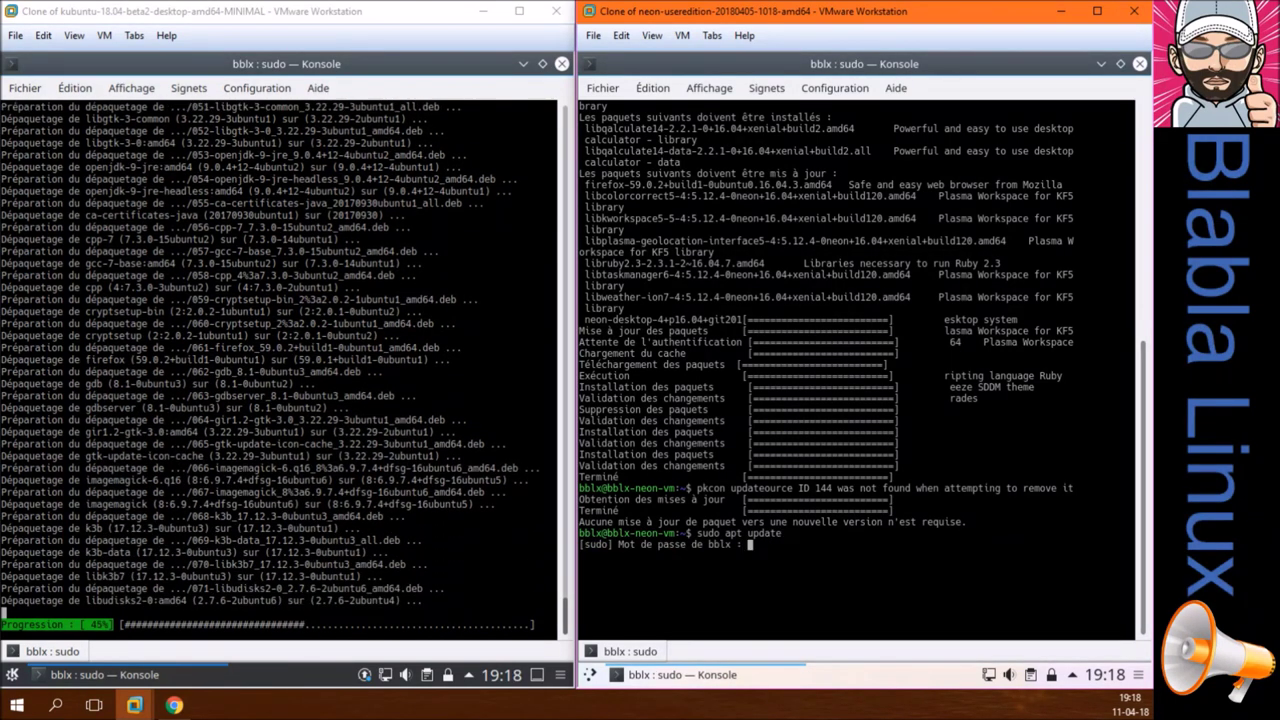
key("Return")
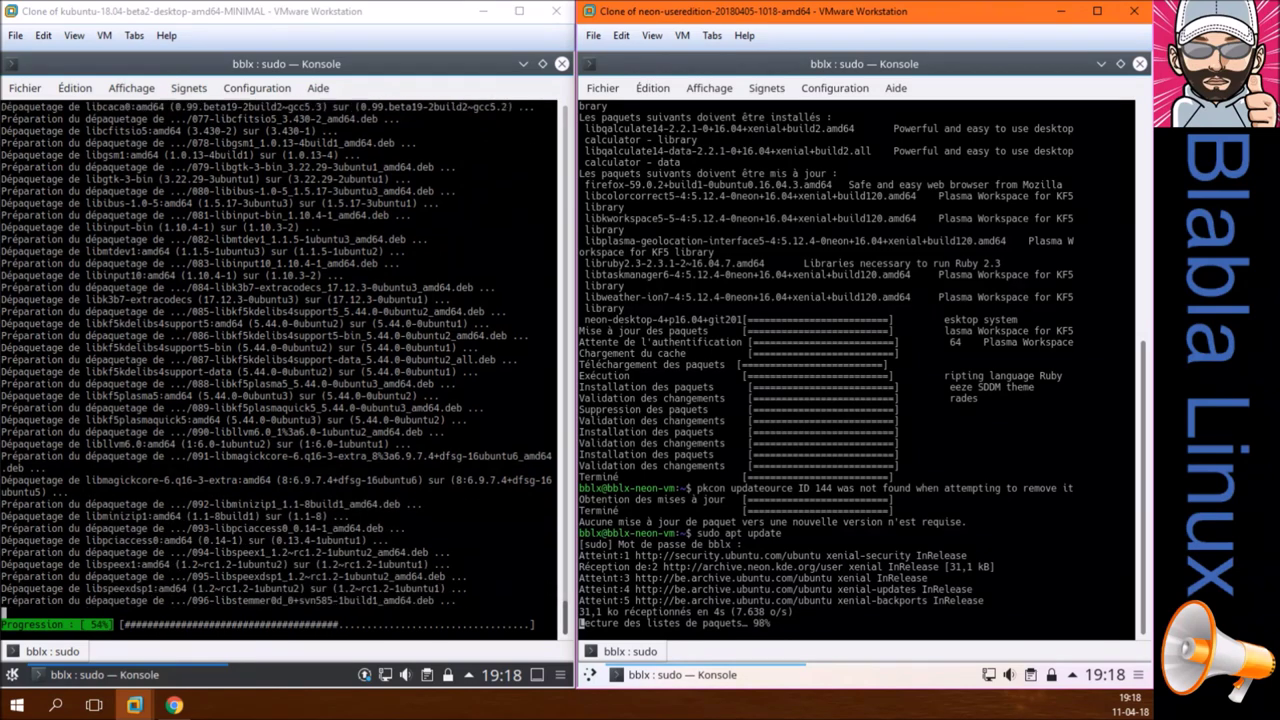
- Run "sudo apt upgrade" in the neon clone's terminal and wipe the output with "clear"
type("sudo apt update")
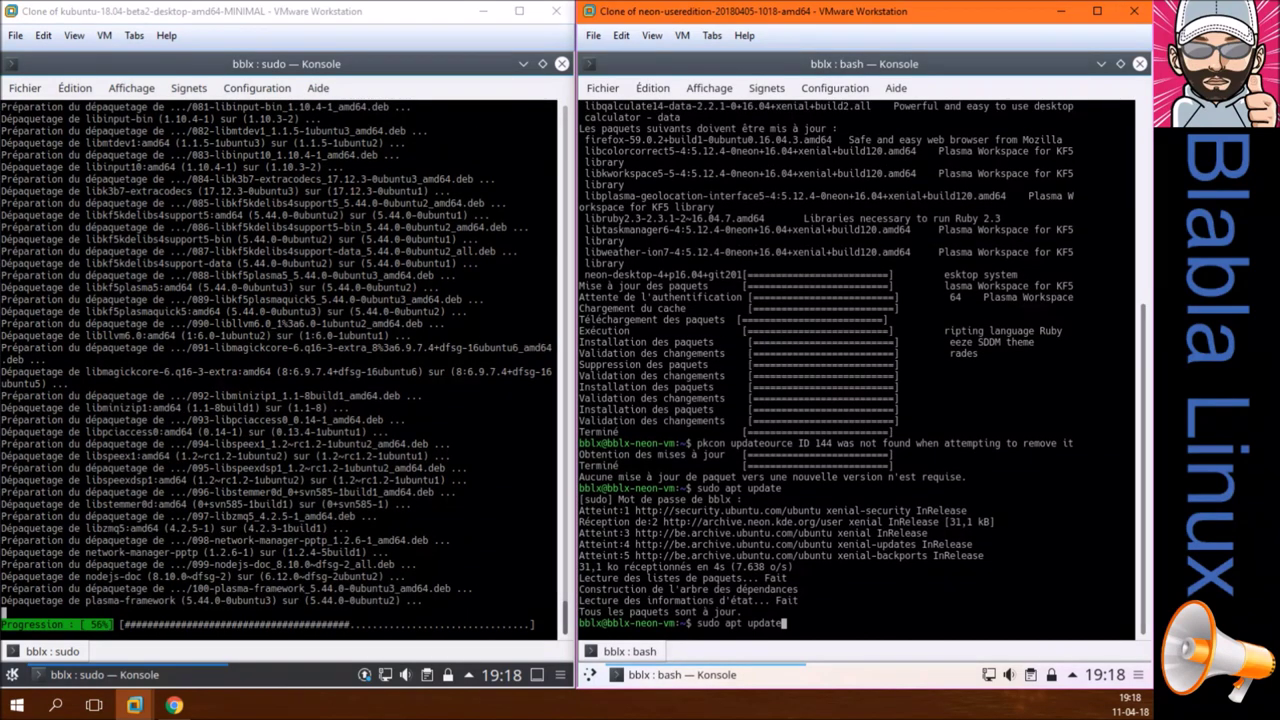
key("BackSpace")
key("BackSpace")
key("BackSpace")
type("grad")
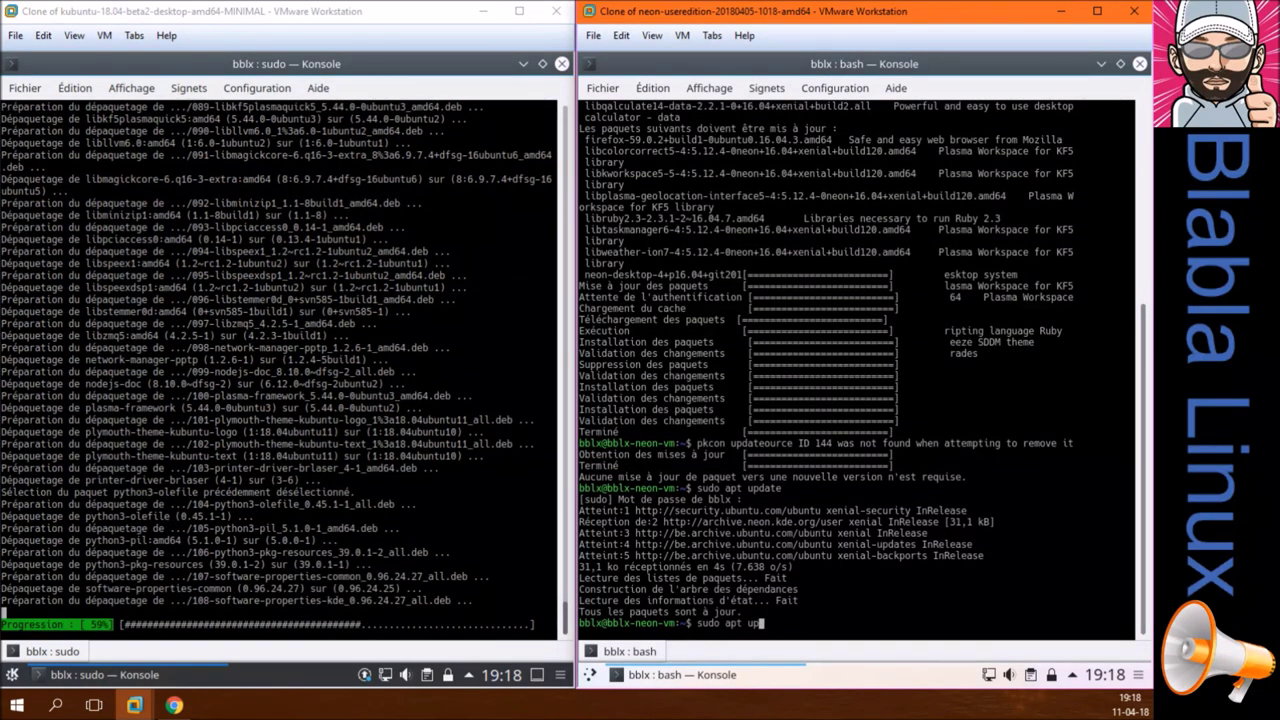
type("e")
key("Return")
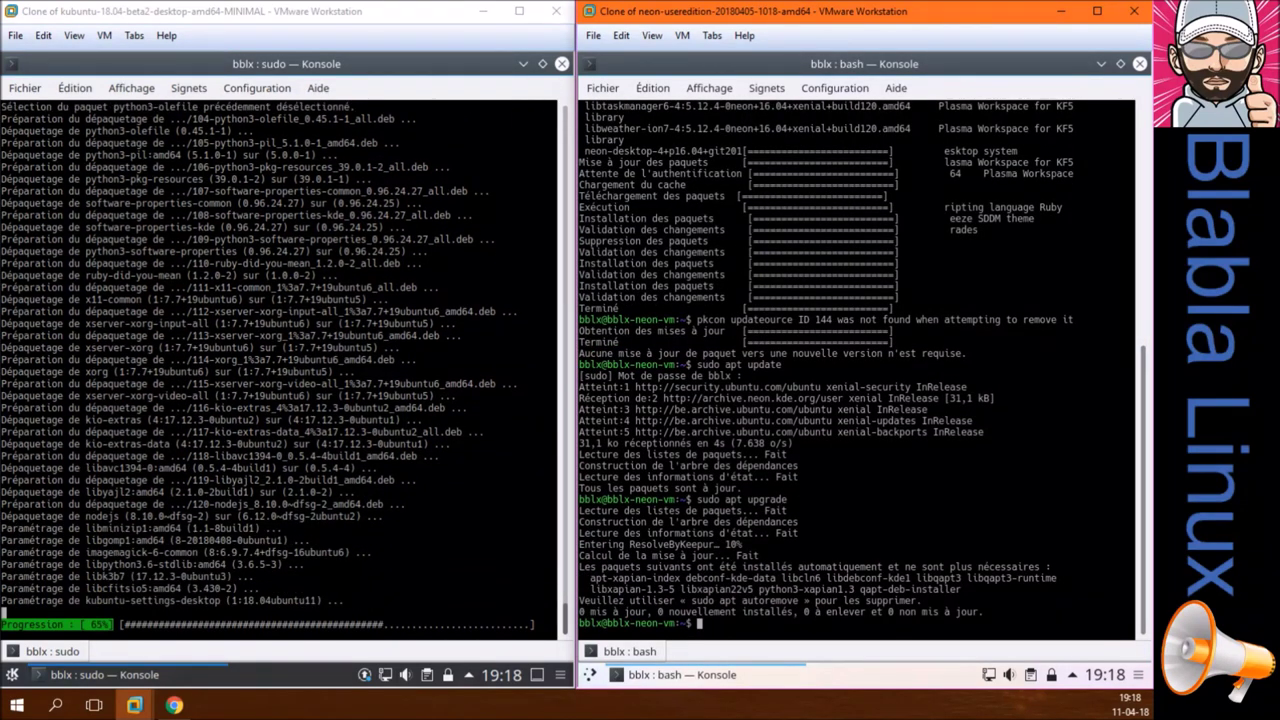
type("clear")
key("Return")
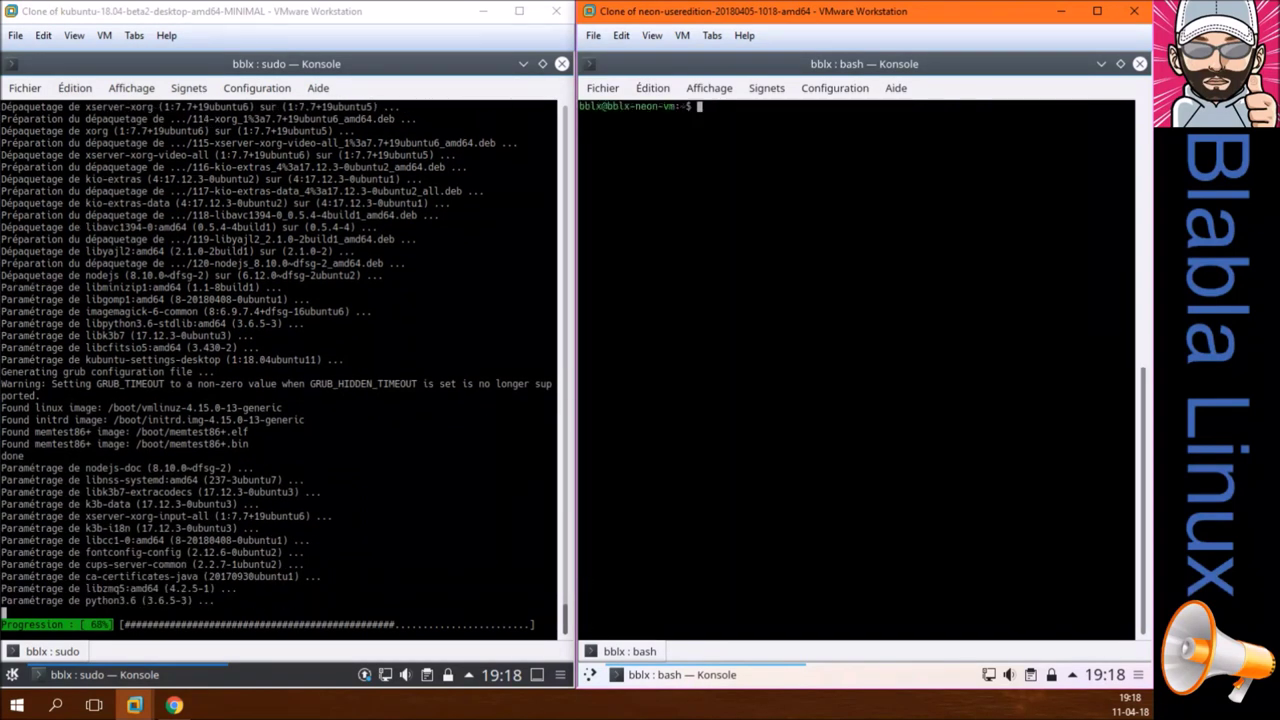
- Close Konsole in the neon clone and restart that virtual machine from its desktop session
left_click(590, 675)
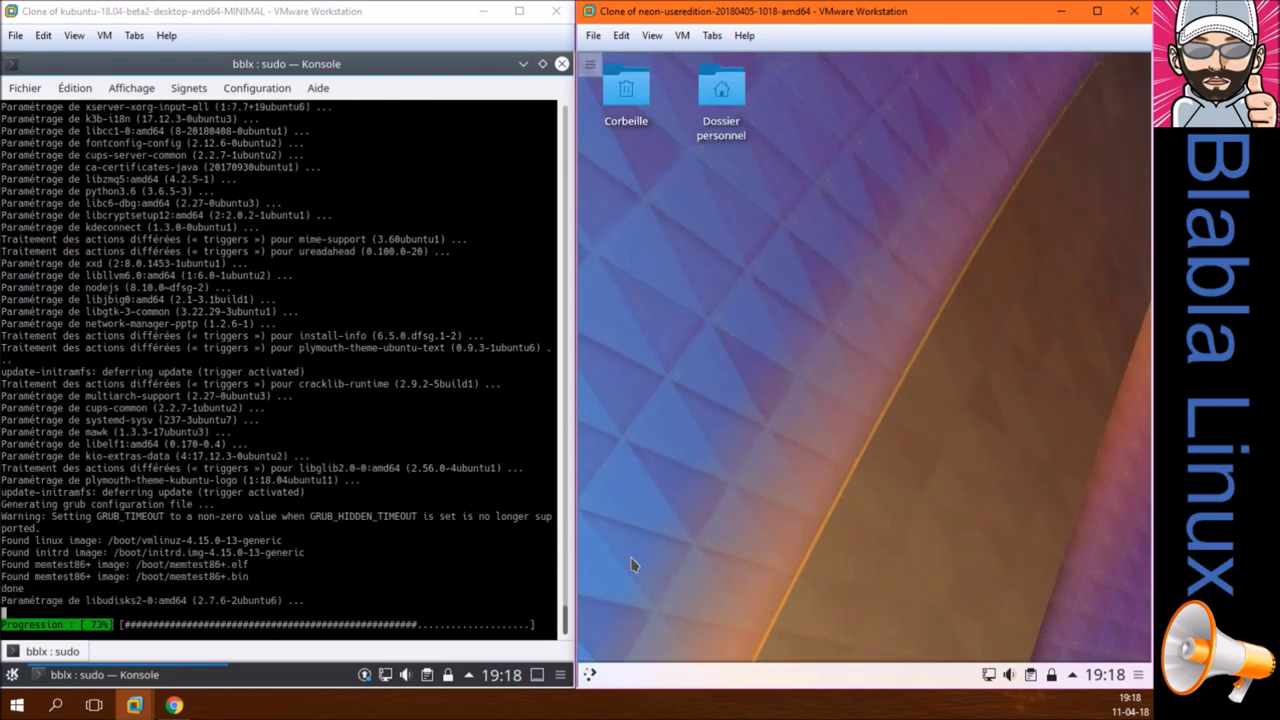
left_click(591, 677)
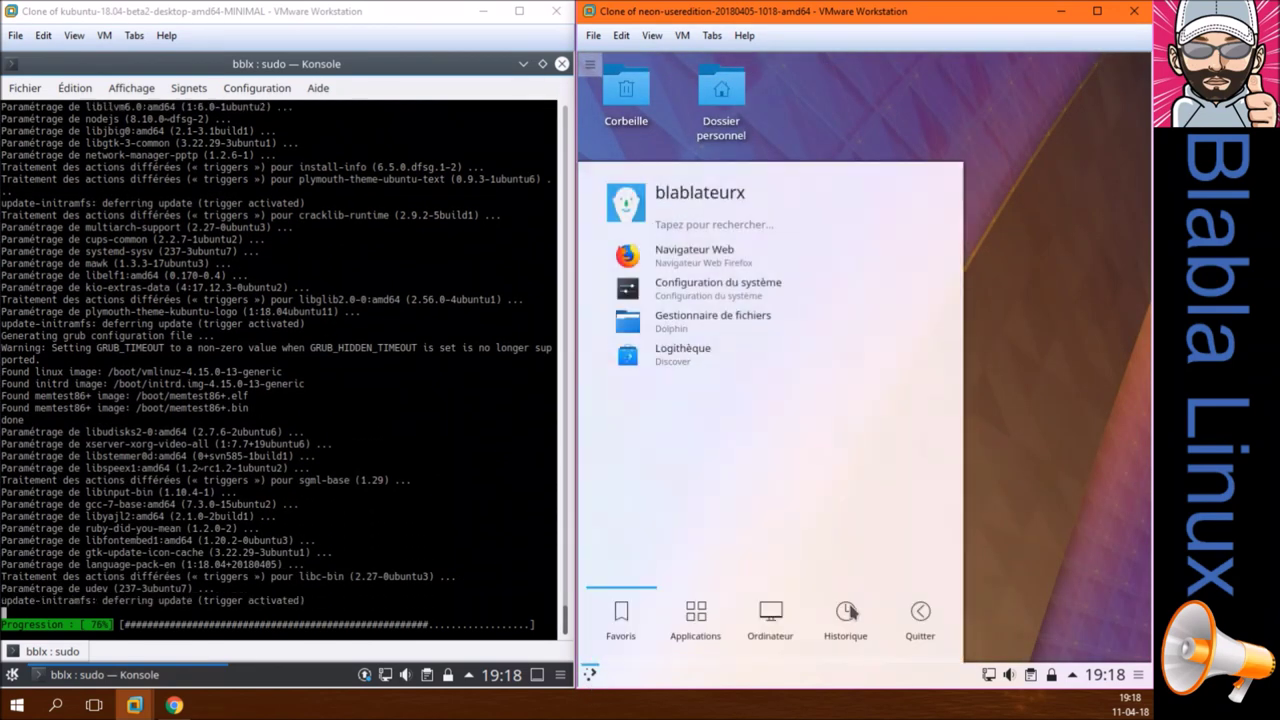
mouse_move(920, 614)
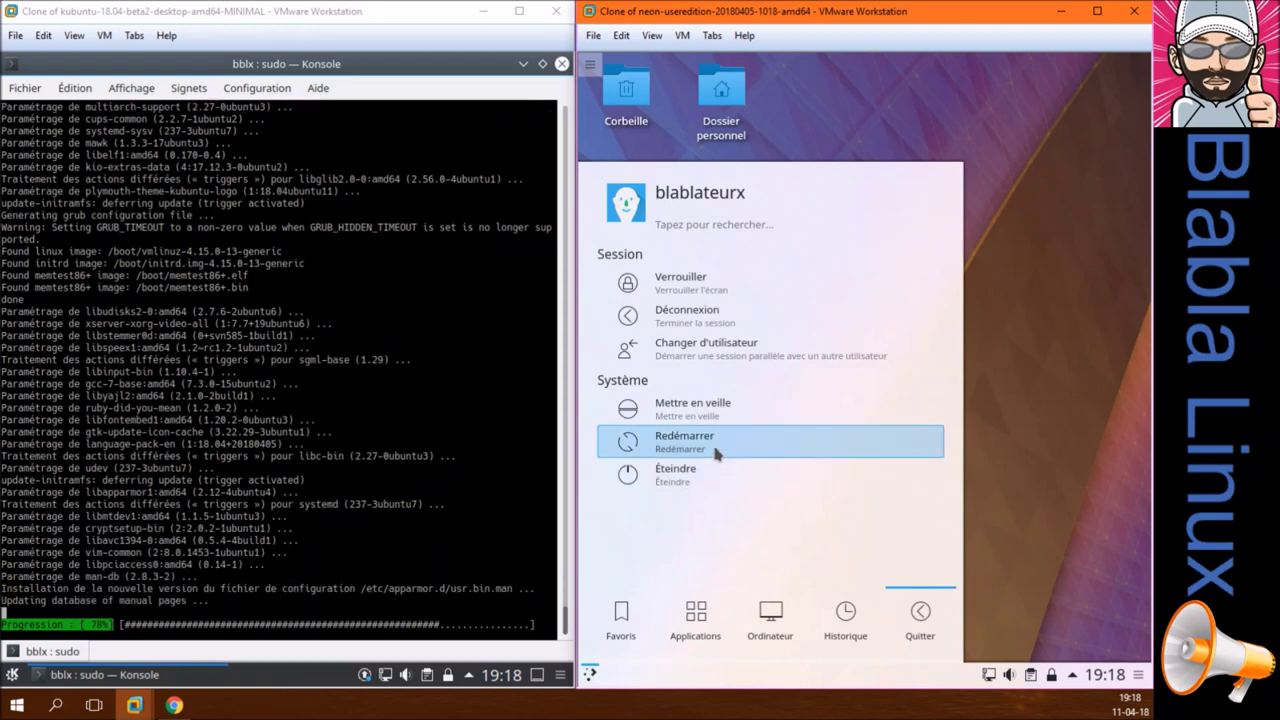
left_click(716, 452)
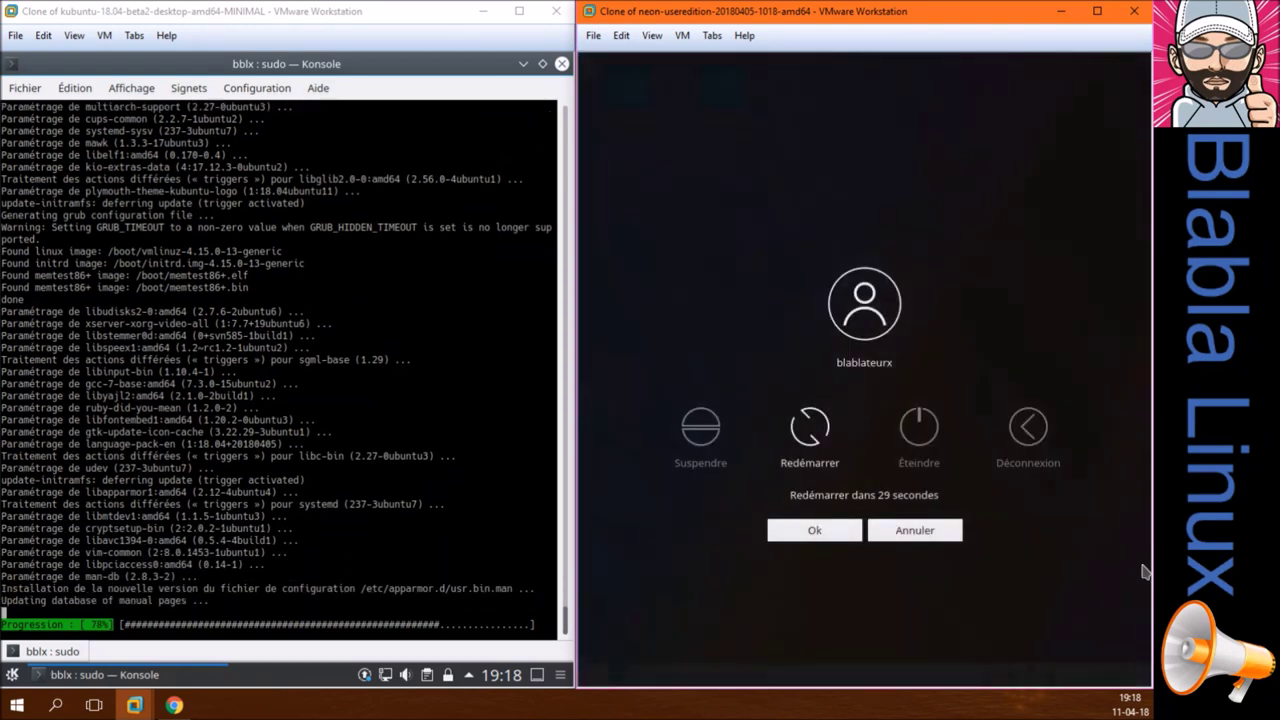
left_click(812, 452)
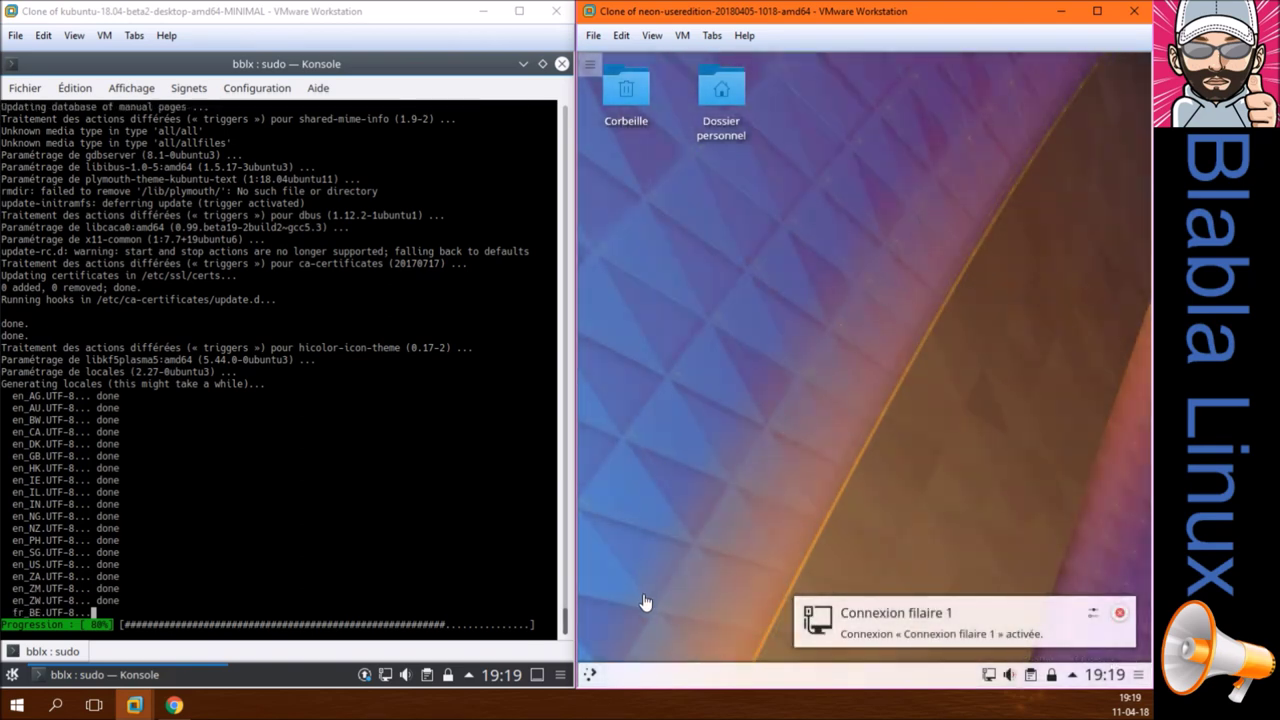
- Open the Centre d'informations from the Système applications in the neon clone
left_click(592, 674)
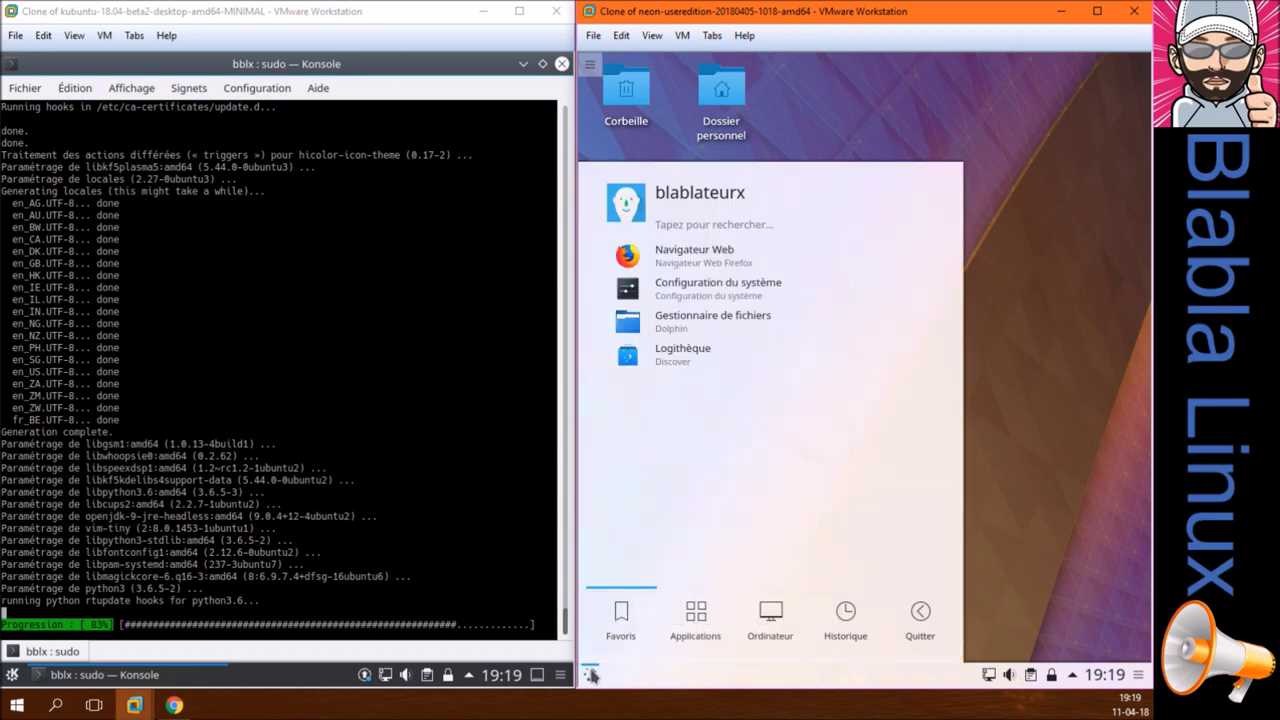
left_click(695, 615)
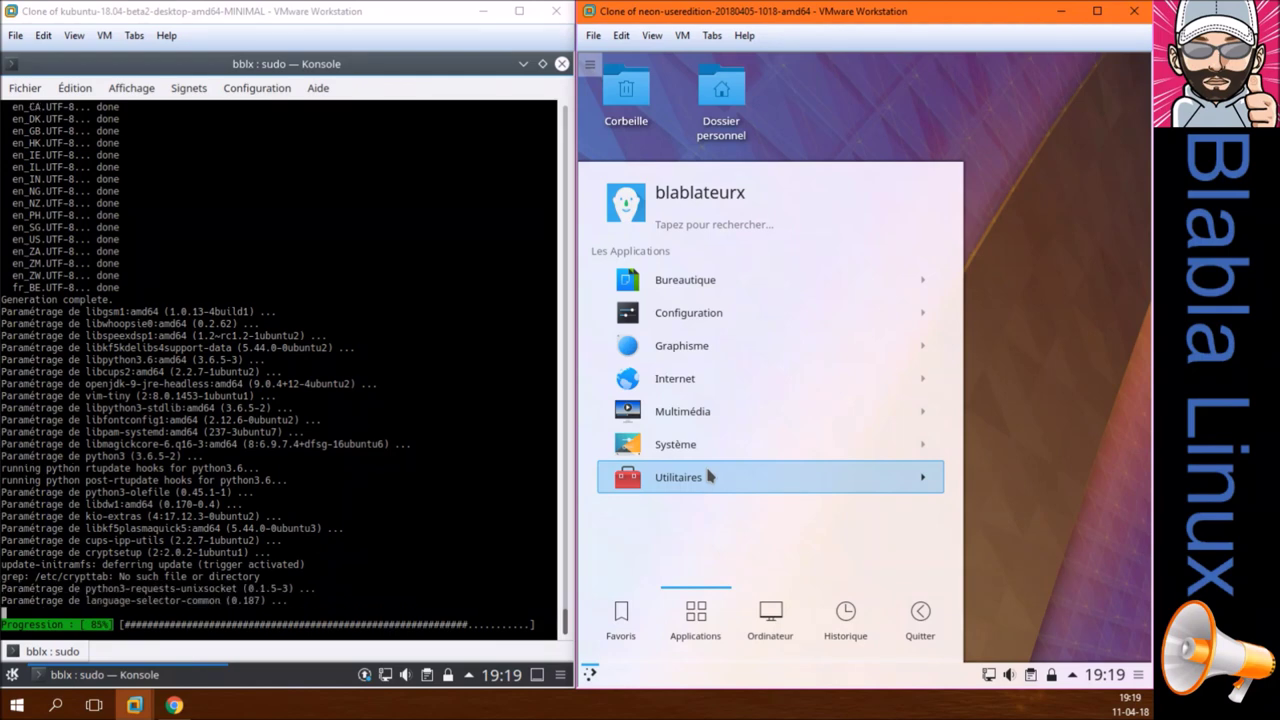
left_click(707, 468)
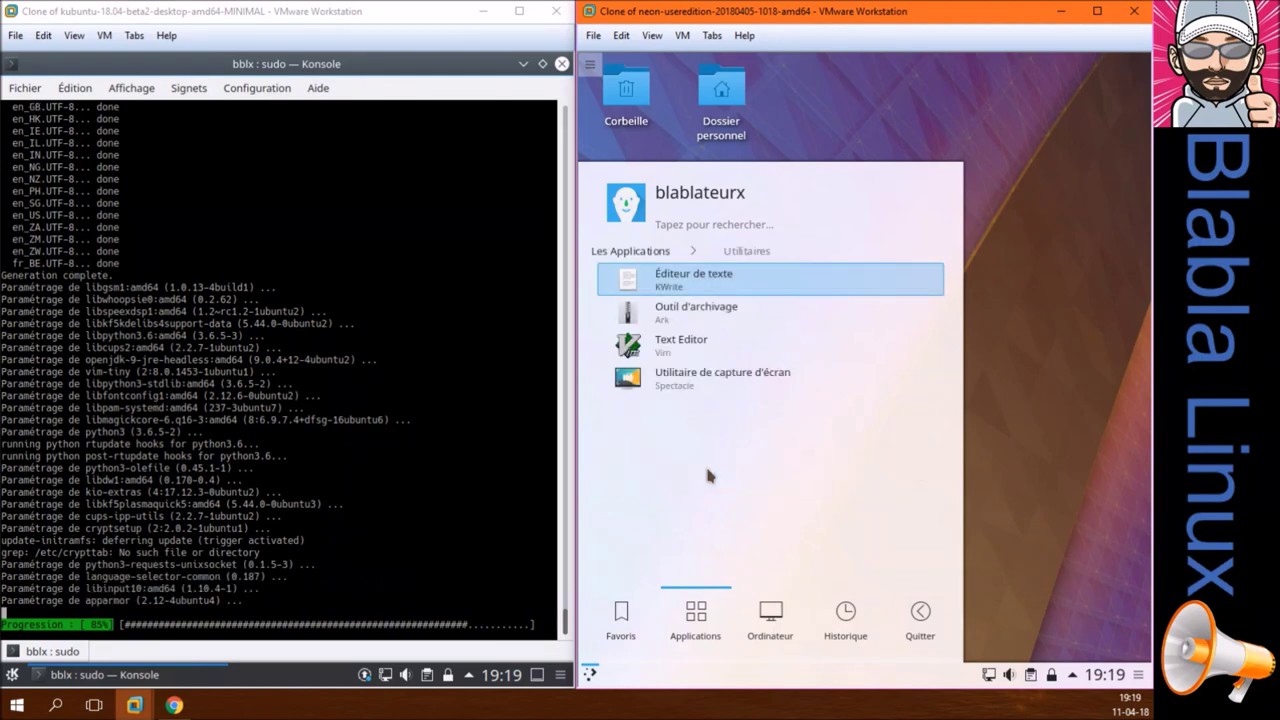
left_click(652, 255)
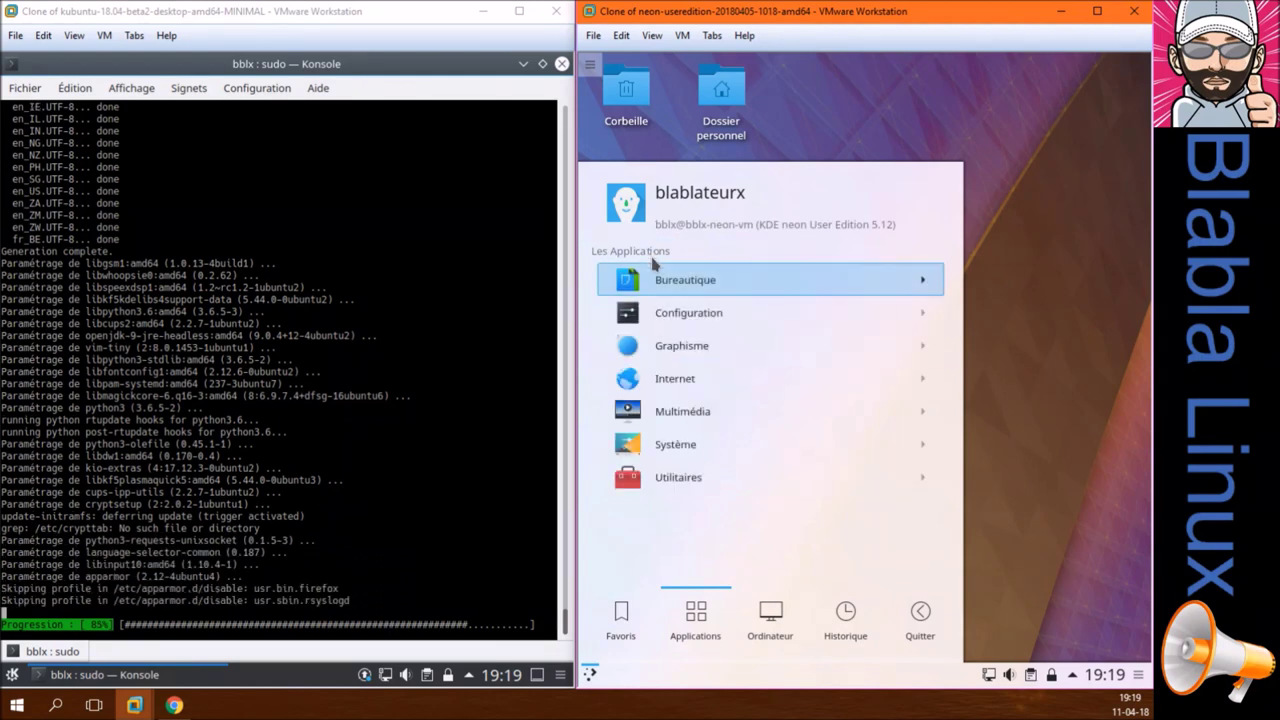
left_click(689, 448)
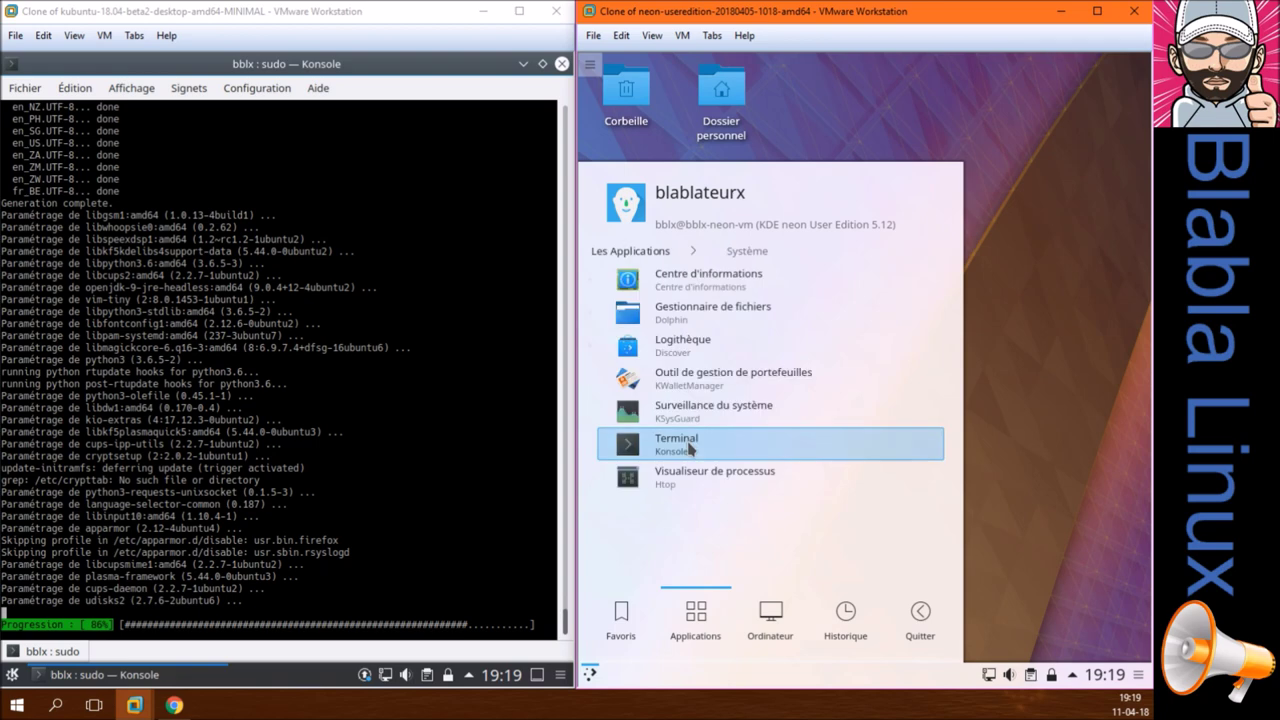
left_click(710, 287)
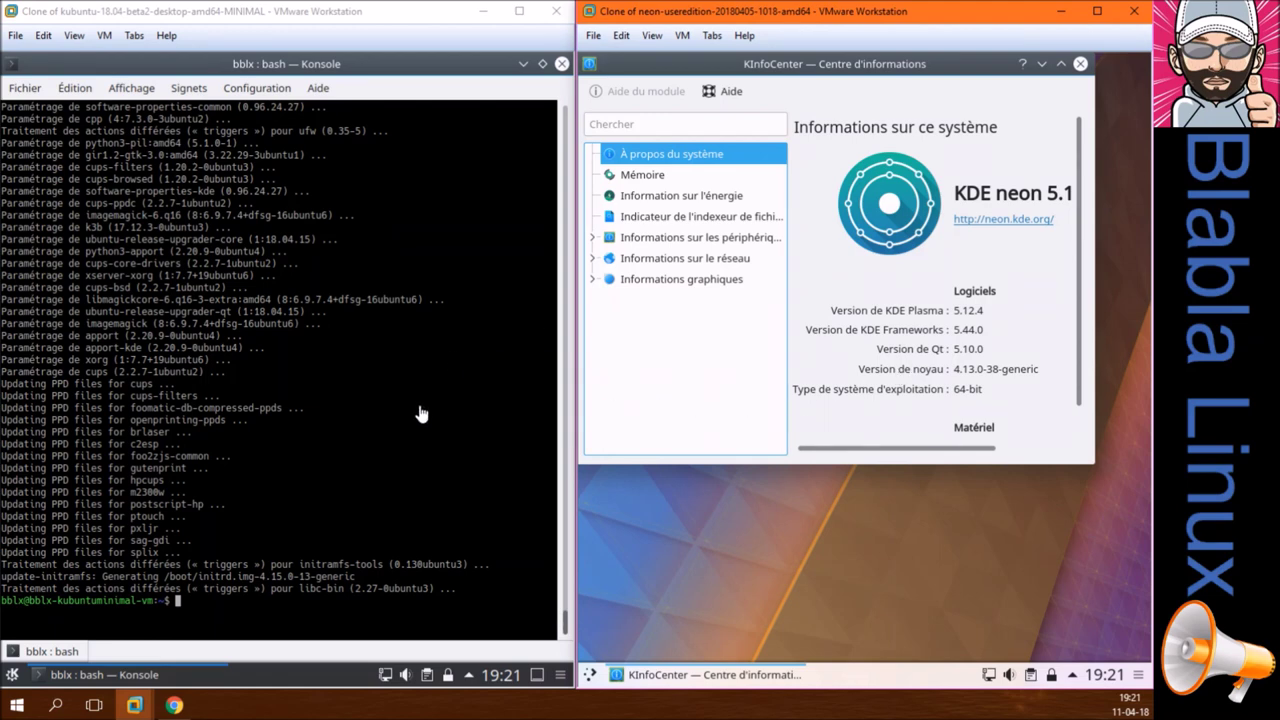
- Restart the MINIMAL clone by running "sudo reboot" in its terminal
left_click(258, 610)
type("sudo reboot")
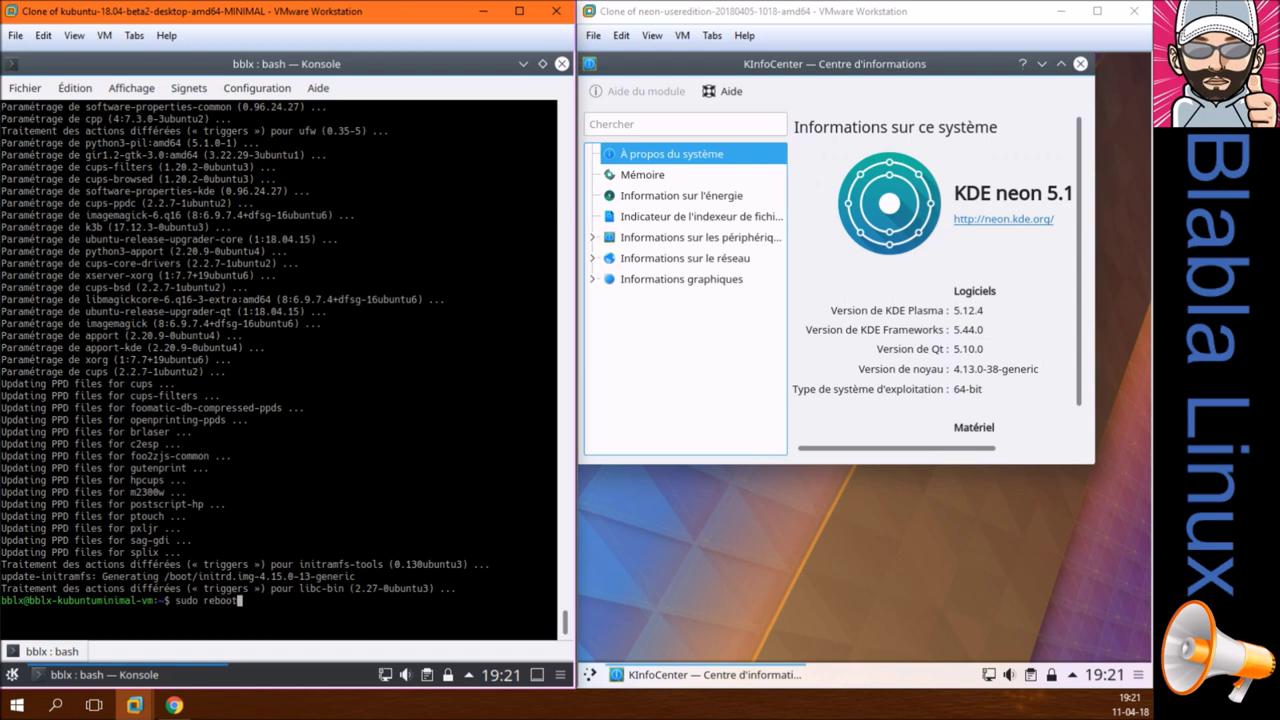
key("Return")
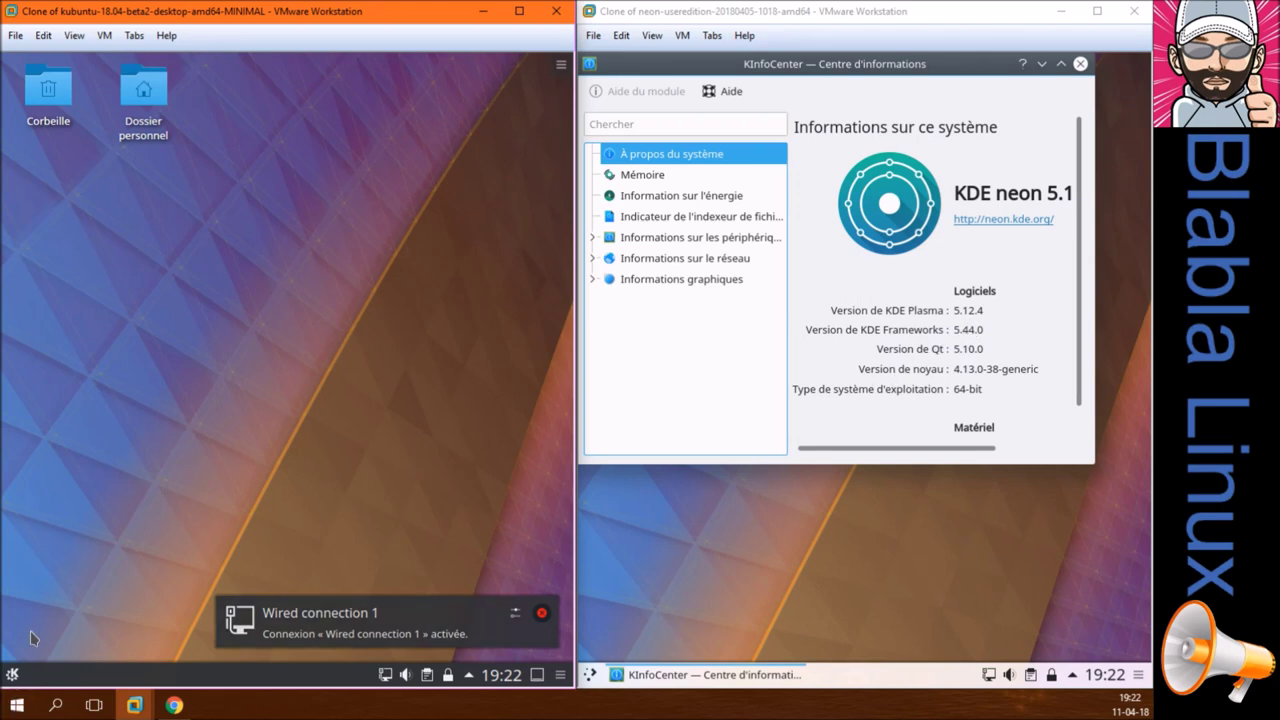
- Open the Centre d'informations in the MINIMAL clone and maximize the KInfoCenter windows in both clones to compare versions
left_click(14, 676)
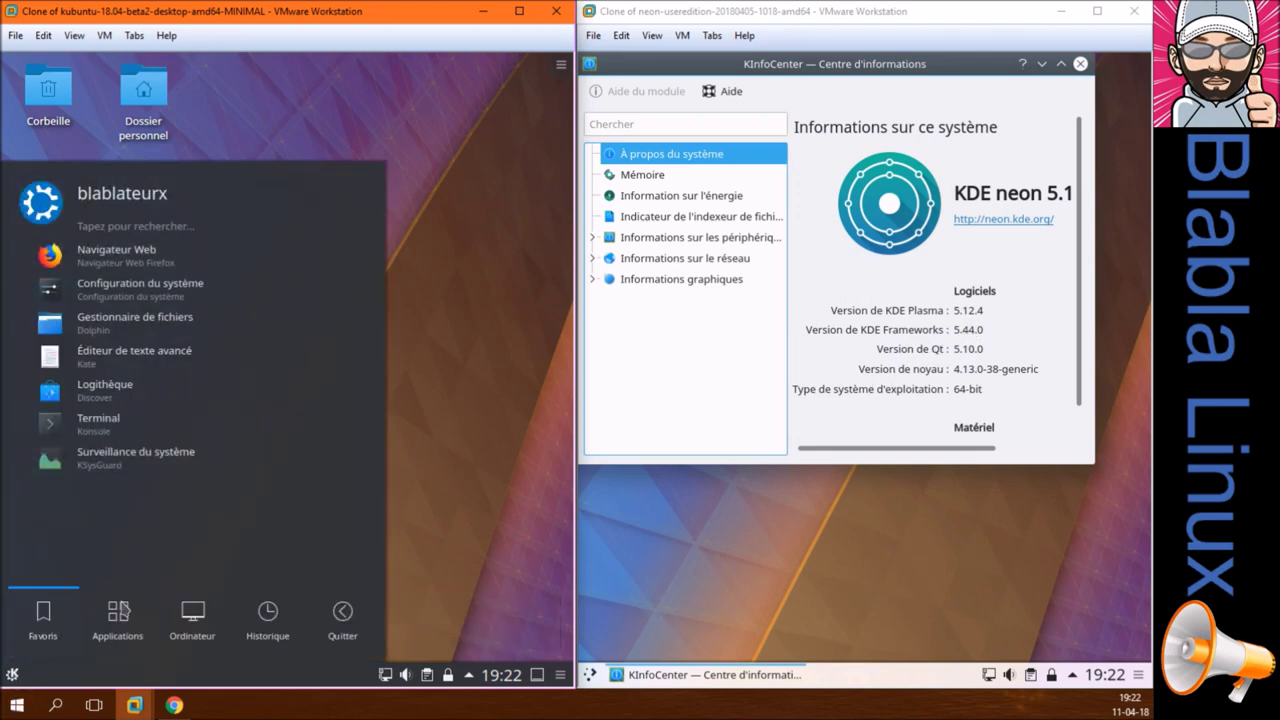
left_click(126, 609)
left_click(114, 449)
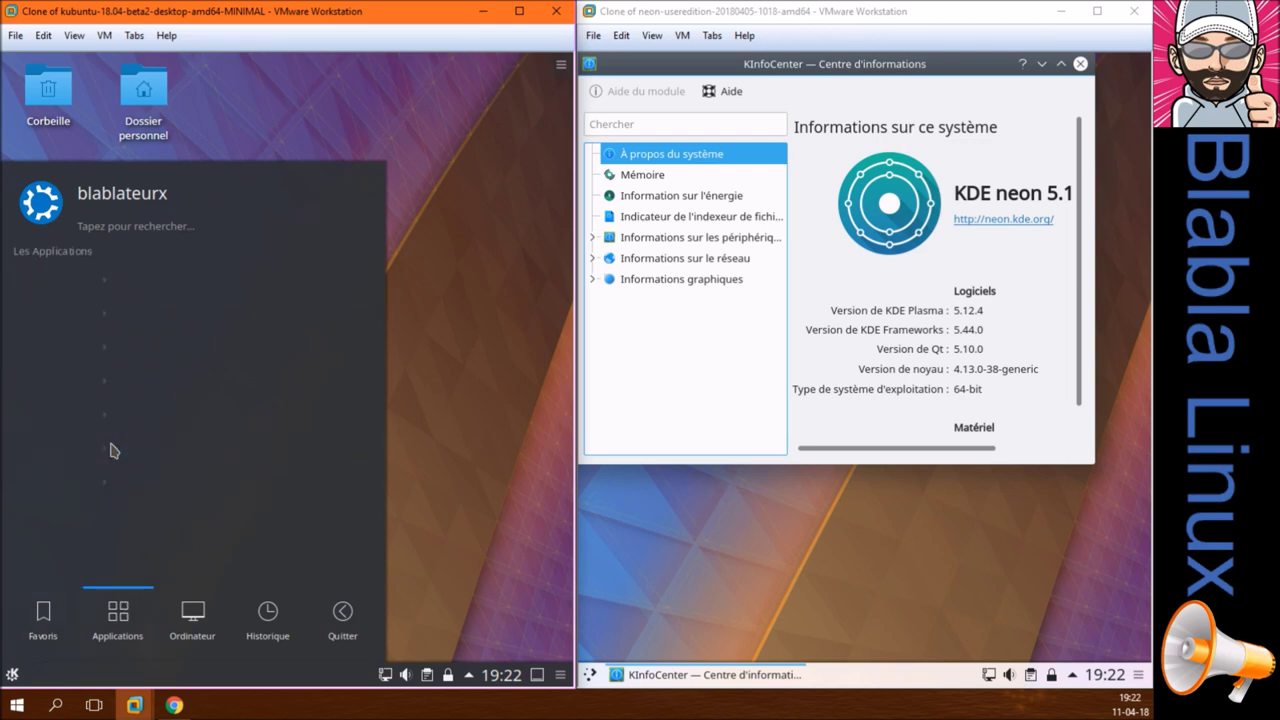
left_click(137, 314)
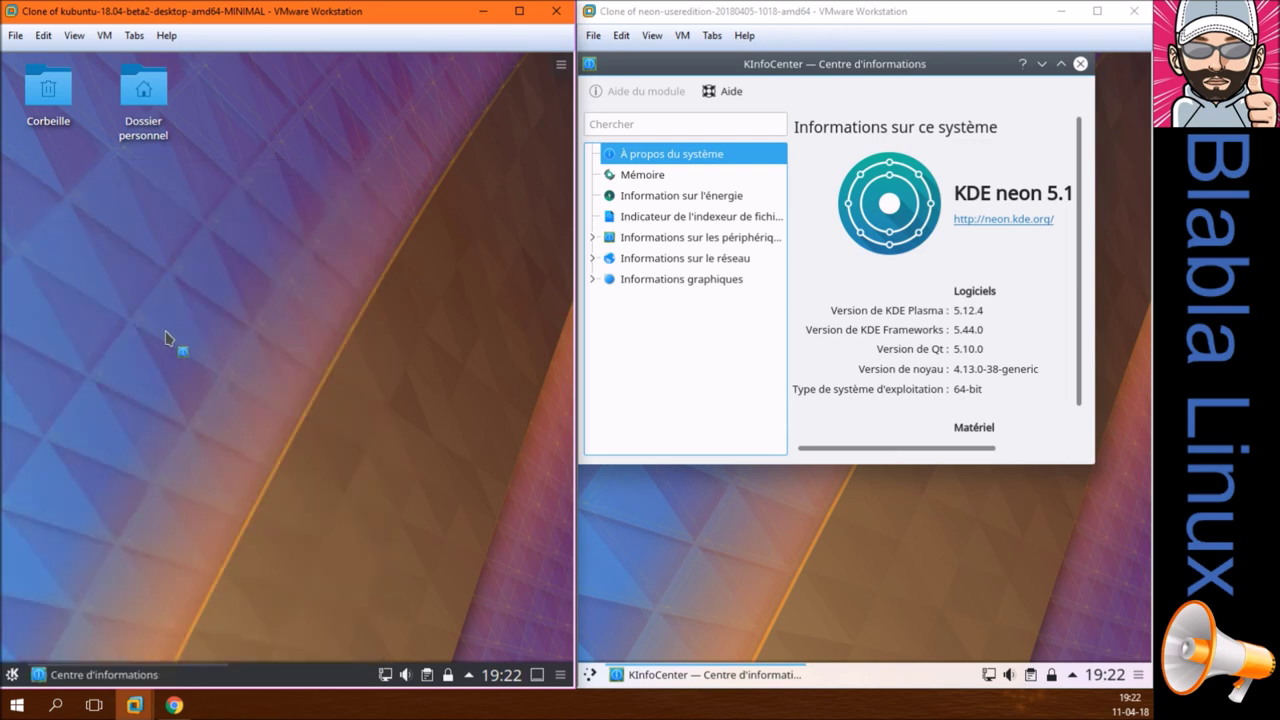
left_click(1060, 64)
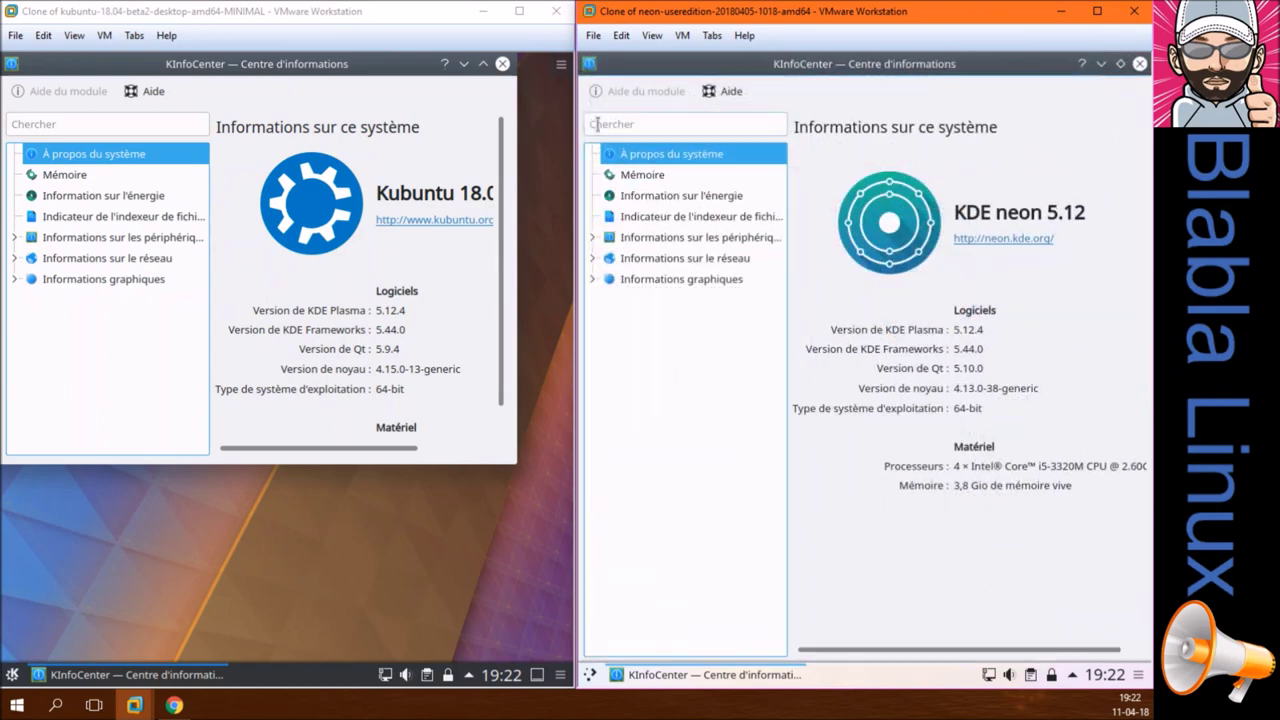
left_click(481, 64)
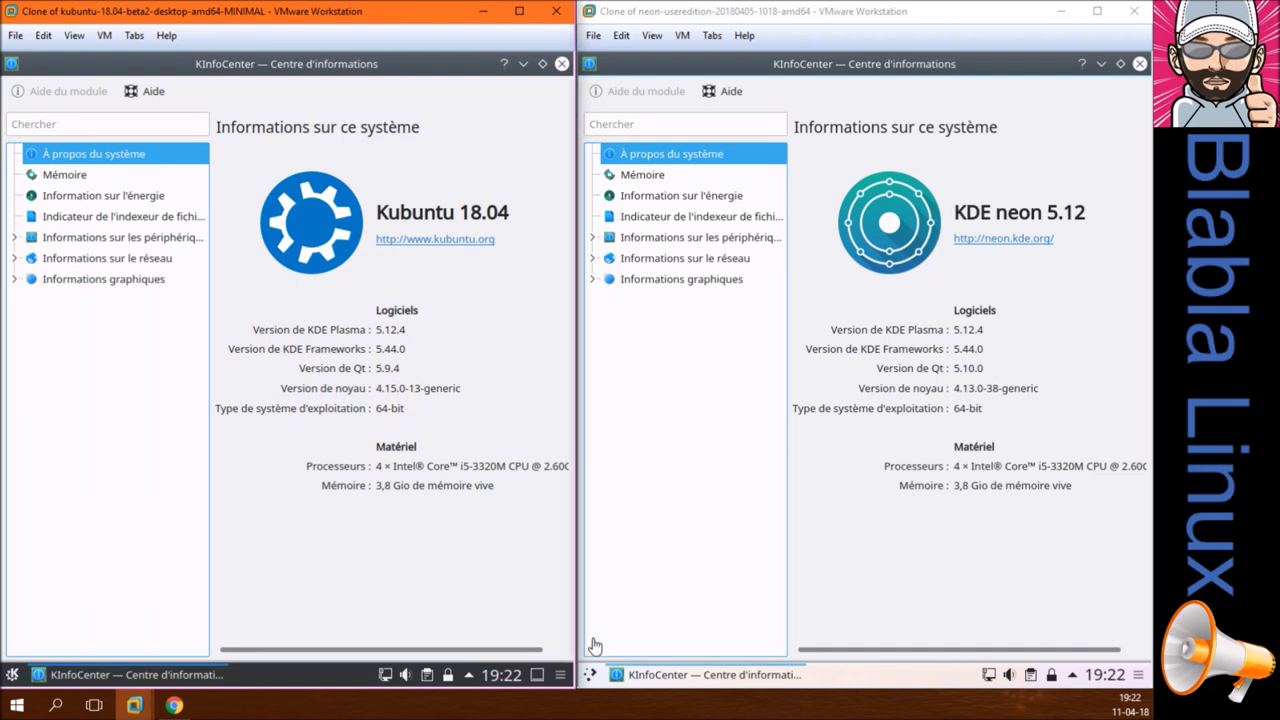
- Close the maximized KInfoCenter windows in the neon and MINIMAL clones
left_click(849, 571)
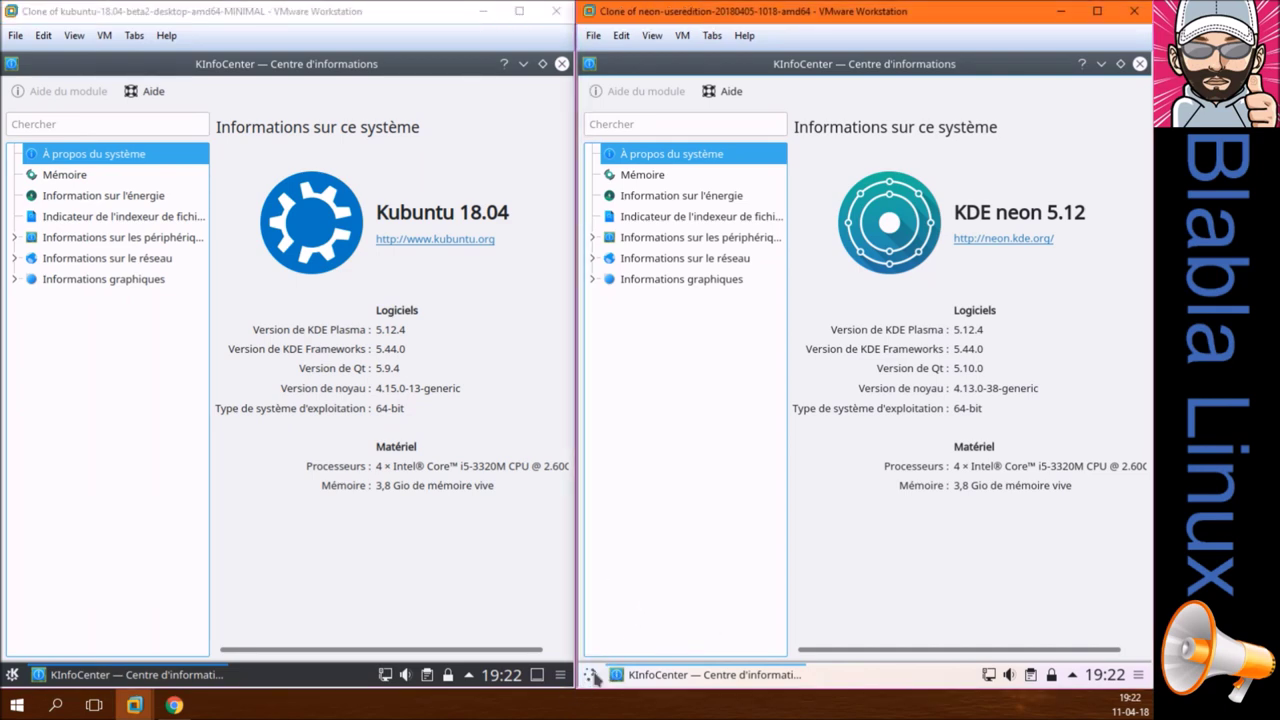
left_click(592, 673)
left_click(592, 675)
left_click(1139, 64)
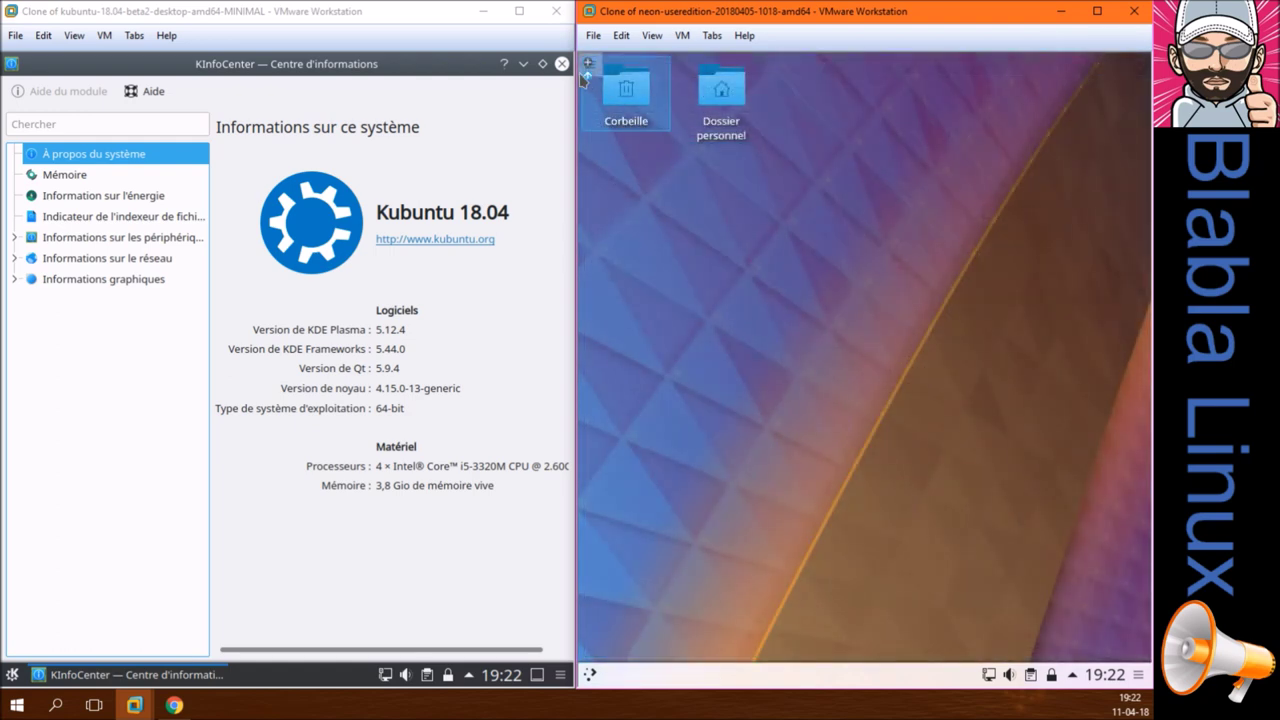
left_click(563, 65)
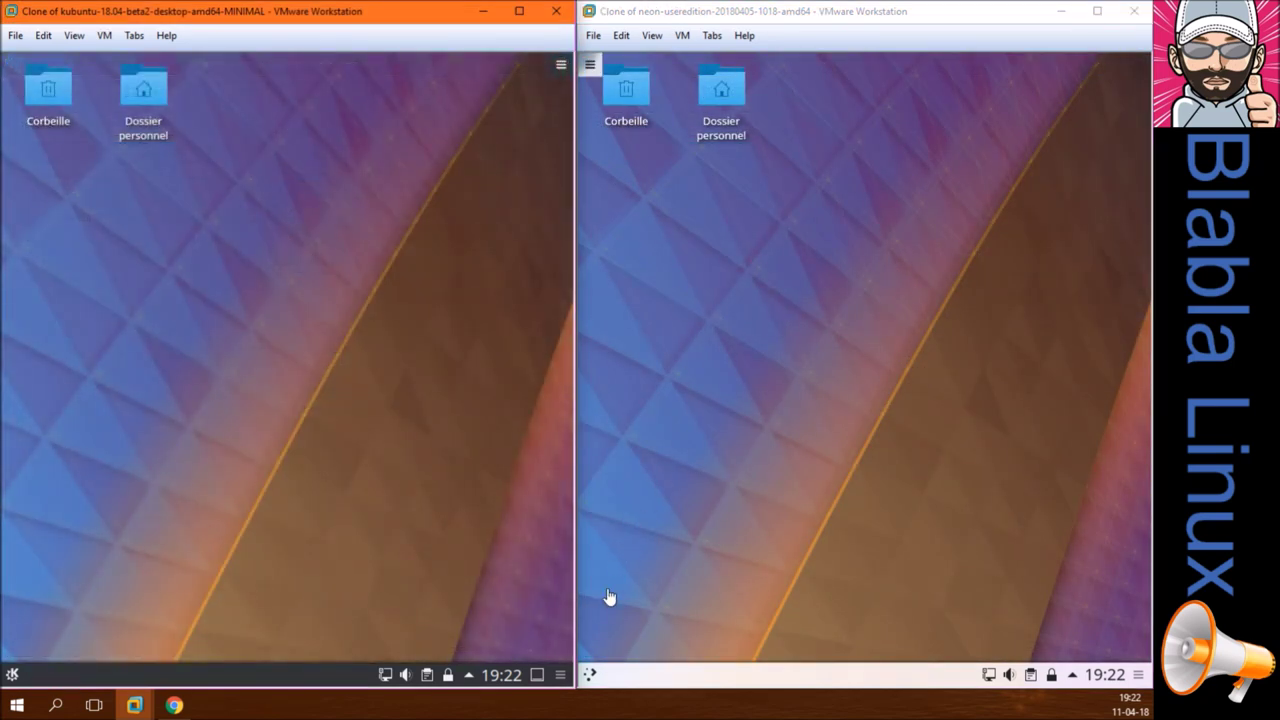
- Open Configuration du système in both the neon and MINIMAL clones and maximize its window in each
left_click(593, 674)
left_click(593, 674)
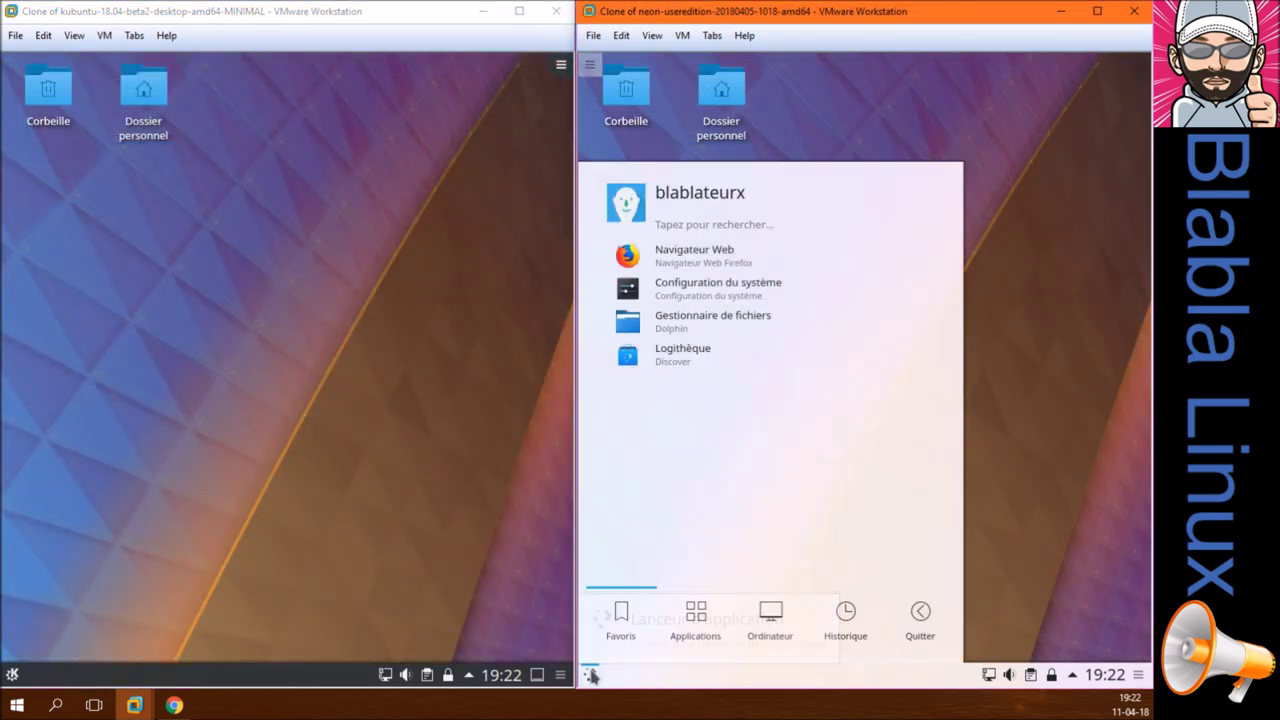
left_click(698, 288)
left_click(374, 375)
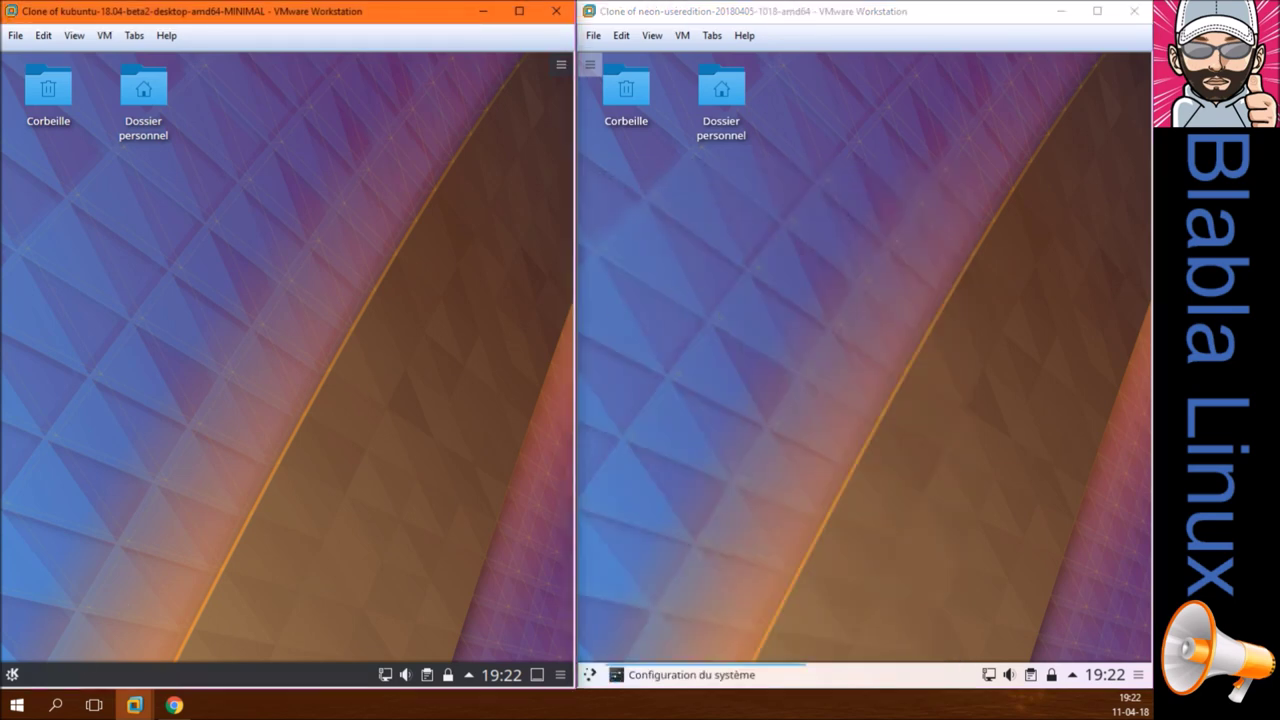
left_click(13, 676)
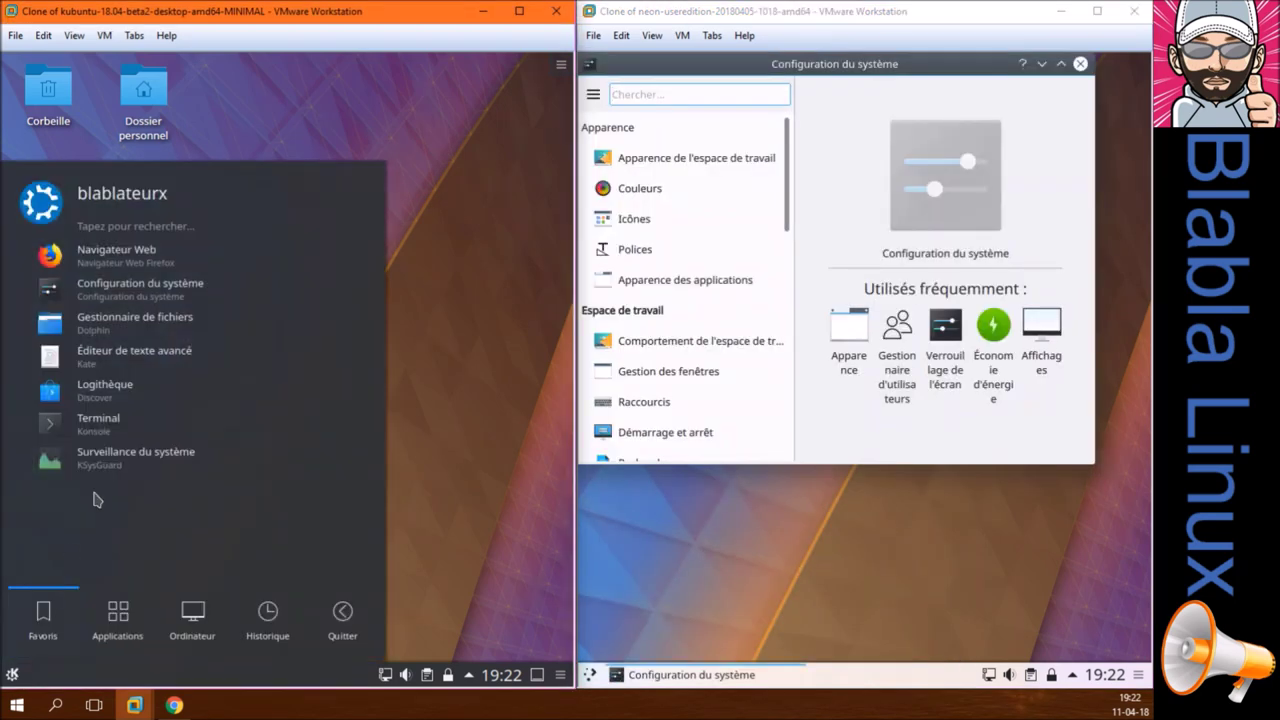
left_click(128, 302)
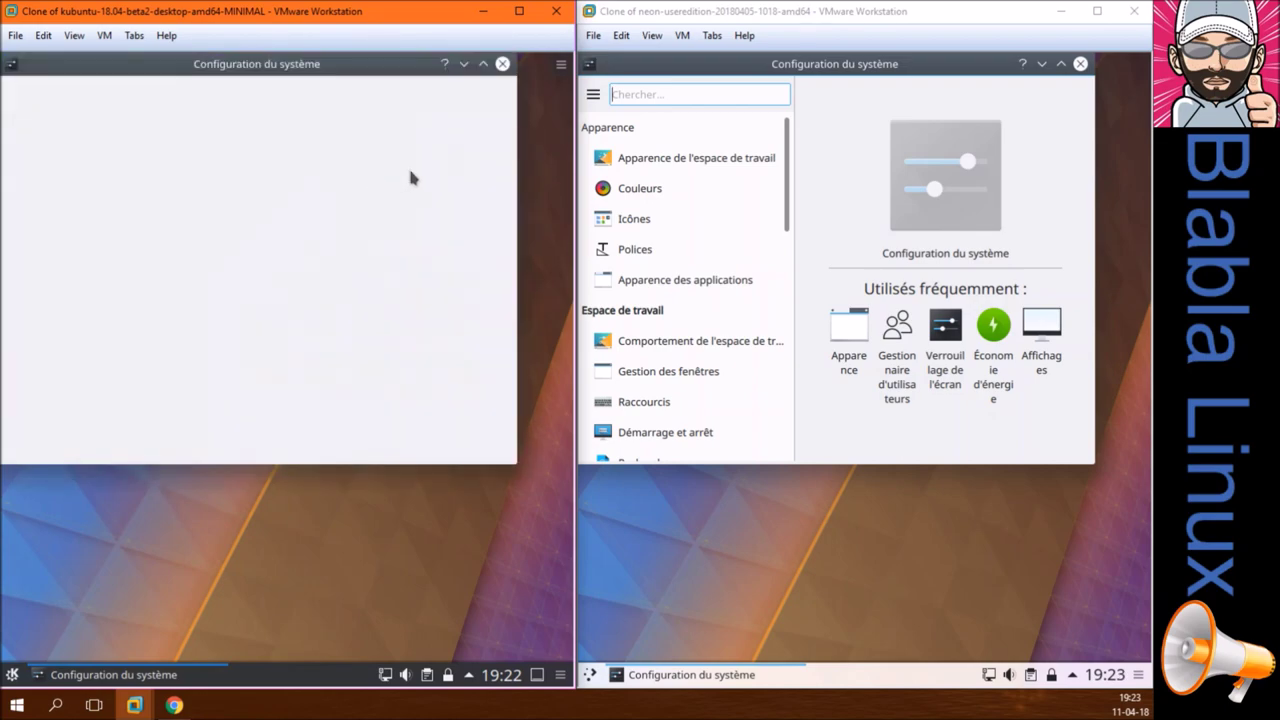
left_click(479, 63)
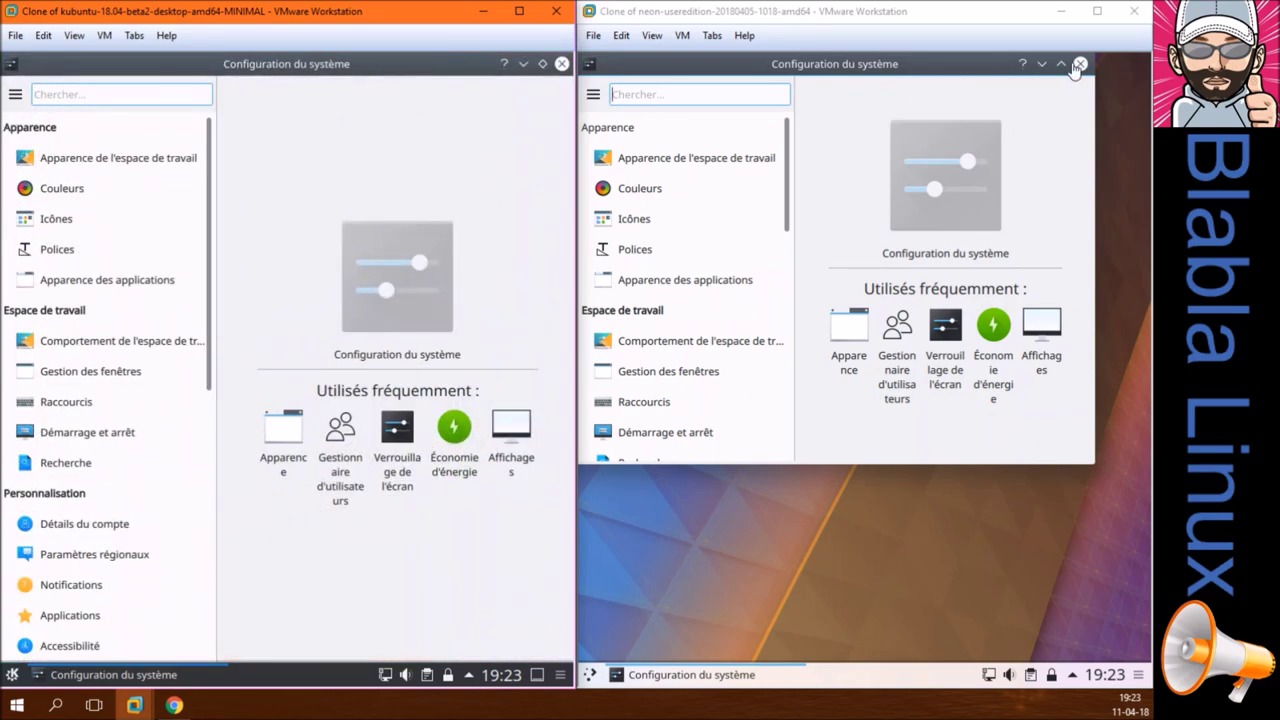
left_click(1061, 64)
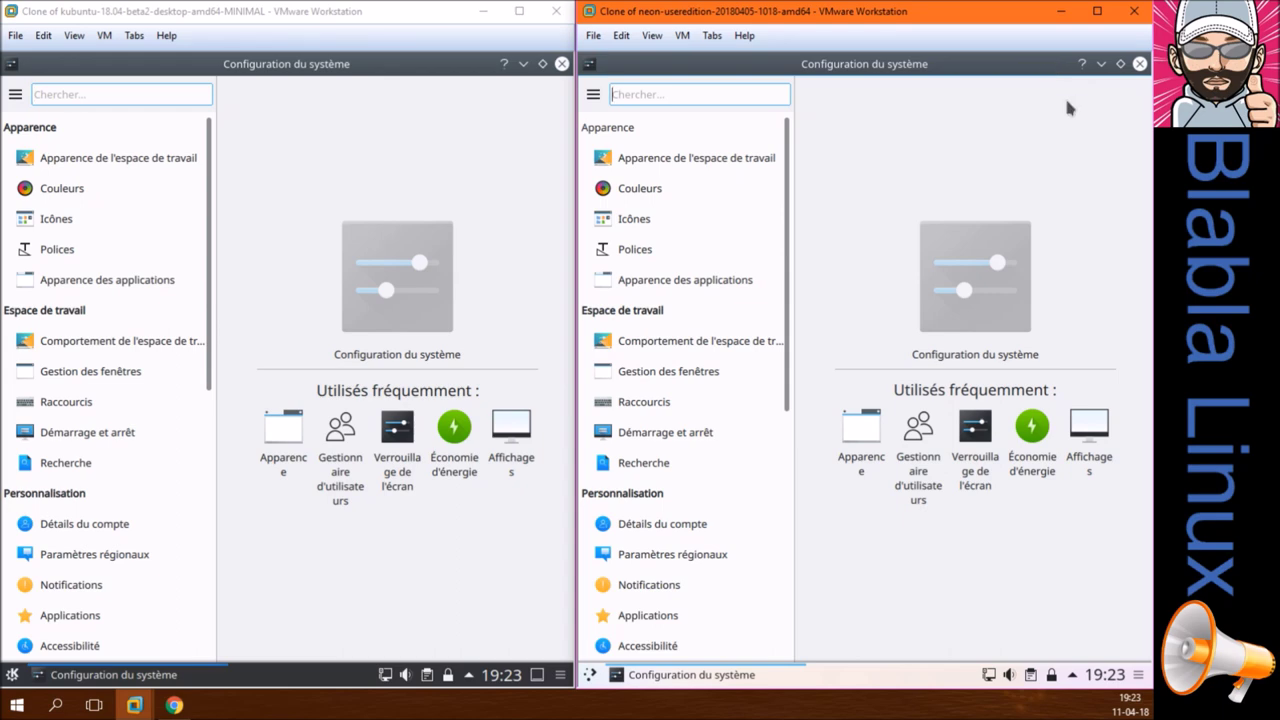
- Apply the Brise sombre global theme under Apparence de l'espace de travail in the neon clone
left_click(697, 165)
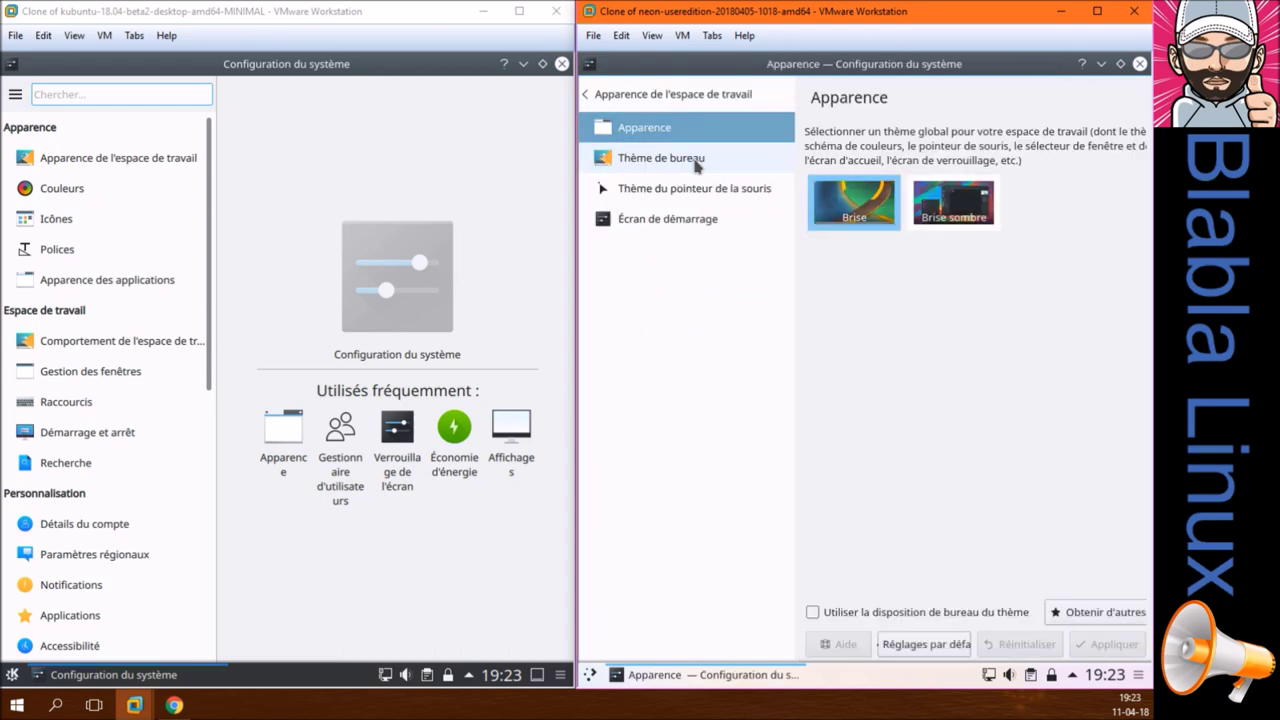
left_click(949, 222)
left_click(1087, 642)
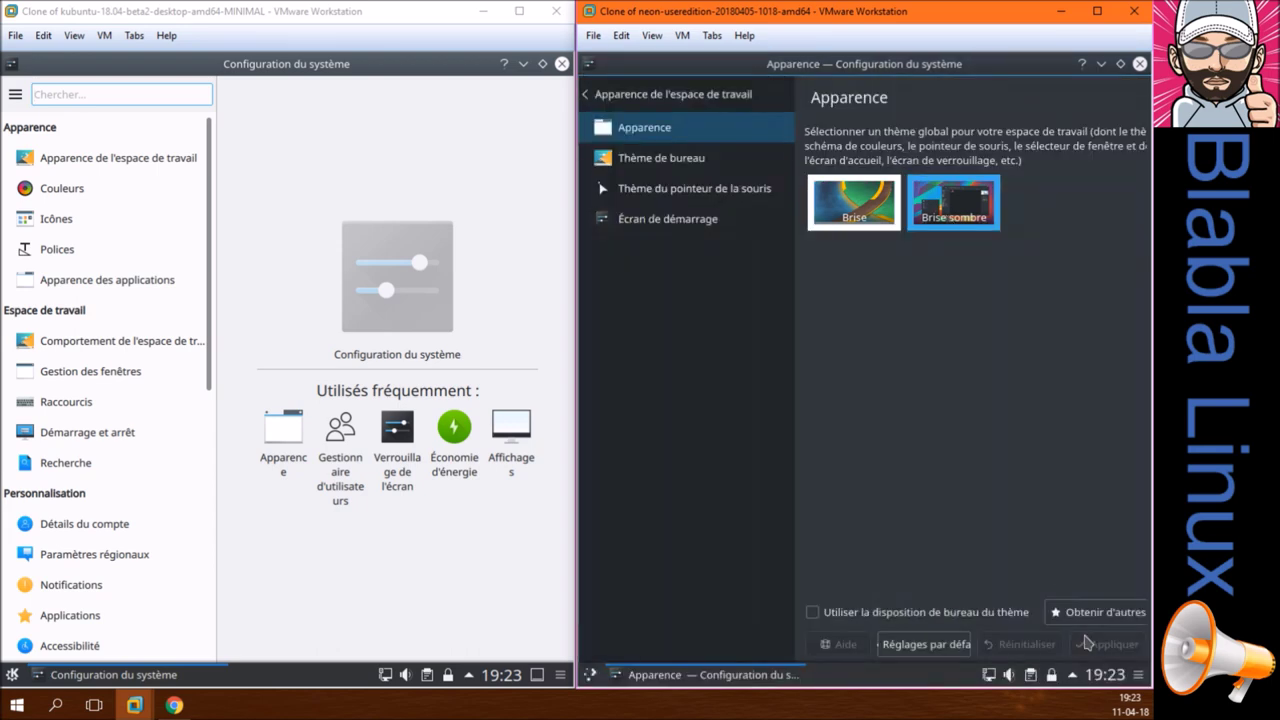
- Review the neon clone's desktop, mouse pointer and splash screen themes, and check its application launcher's look
left_click(690, 163)
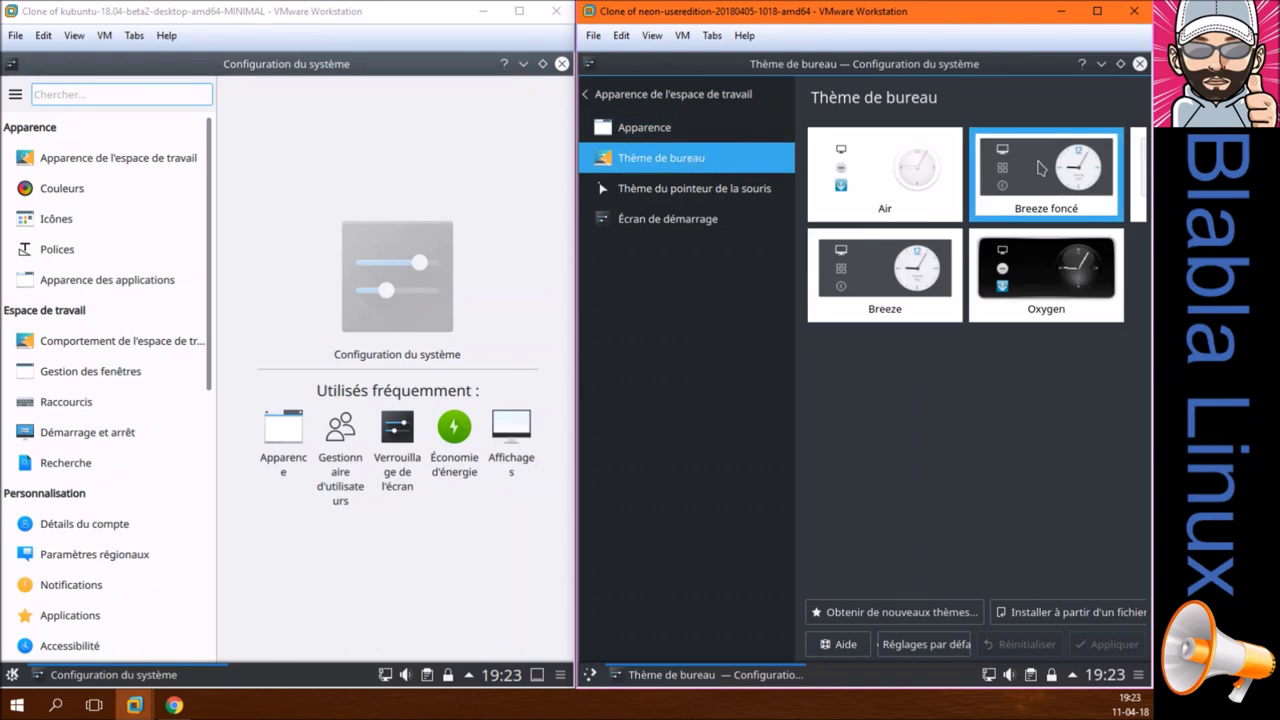
left_click(690, 188)
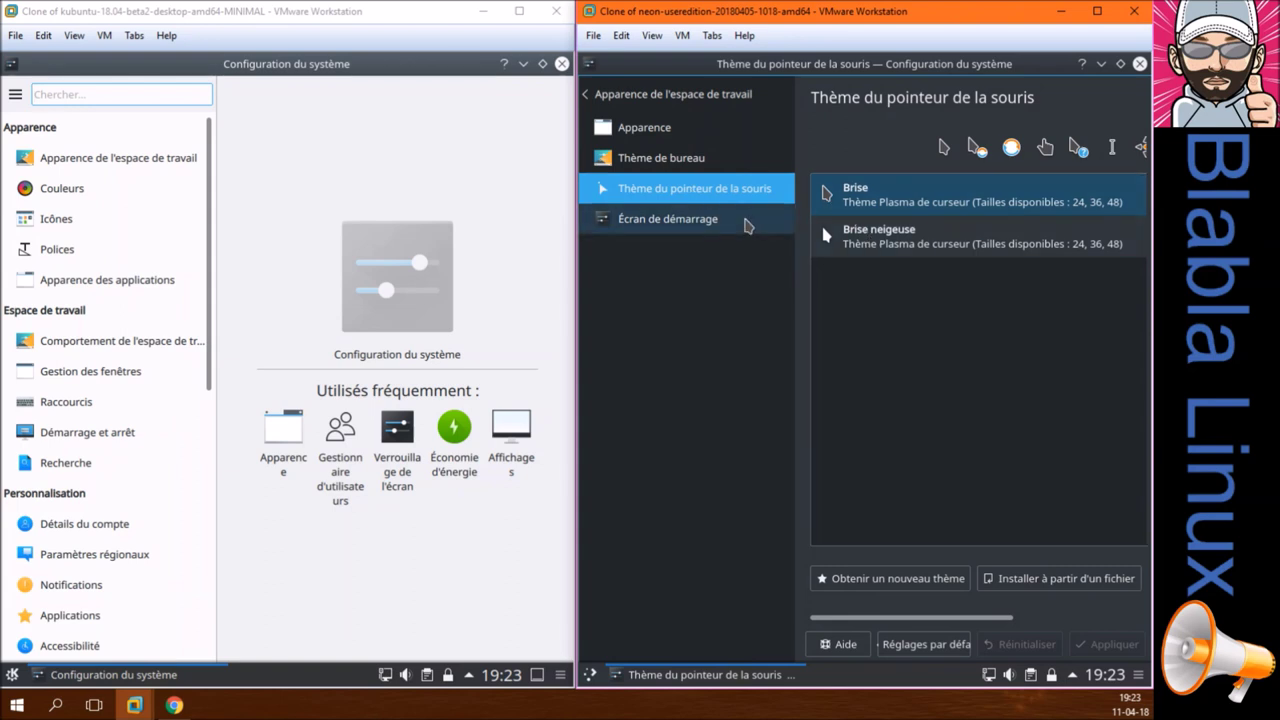
left_click(746, 222)
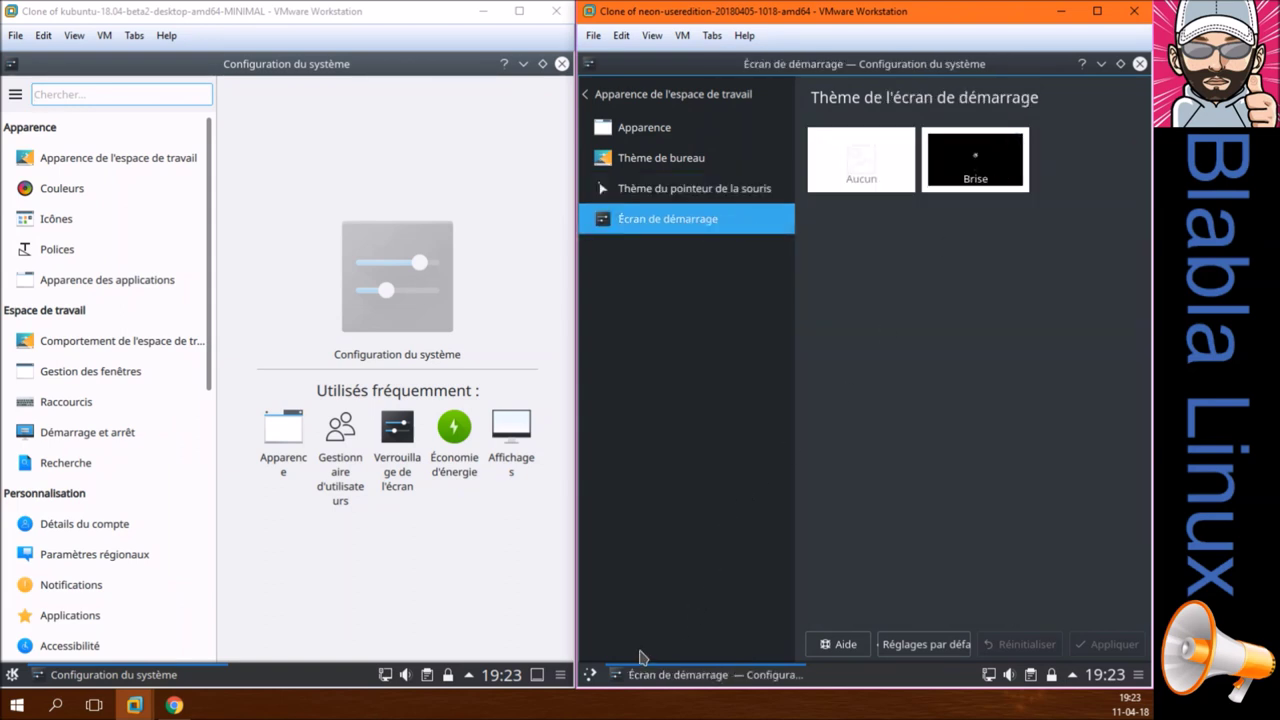
left_click(590, 675)
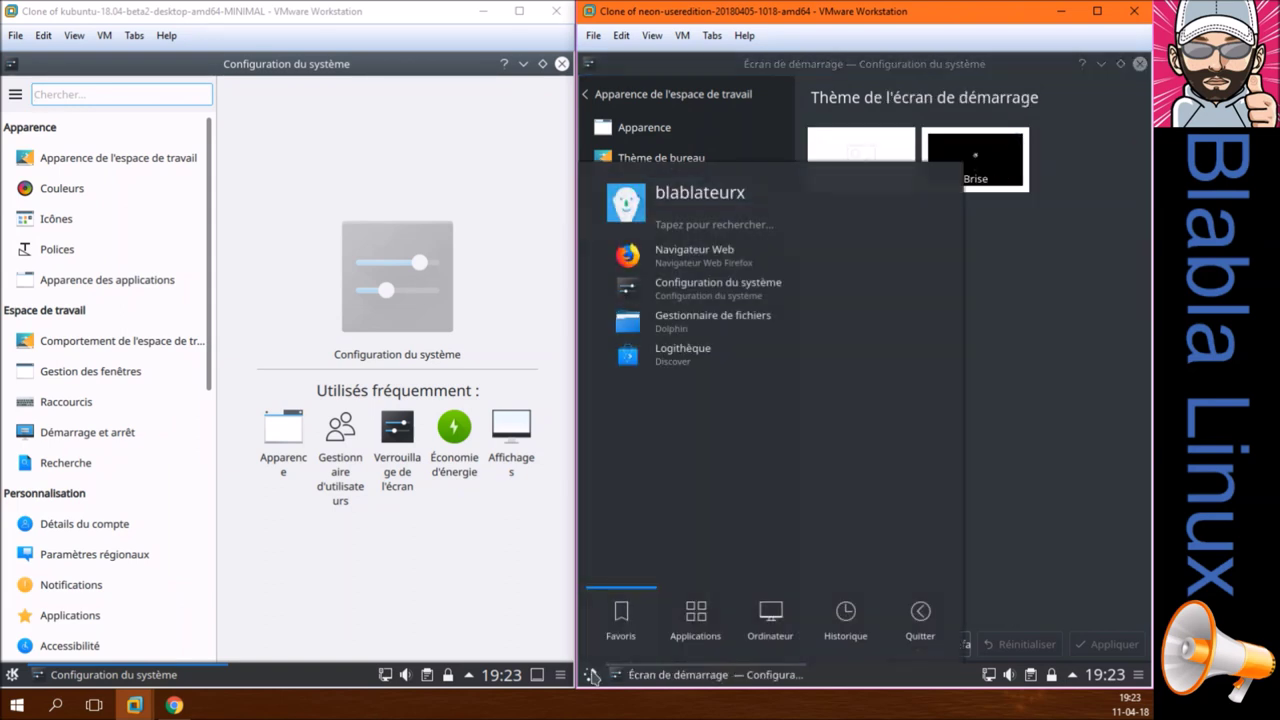
left_click(592, 675)
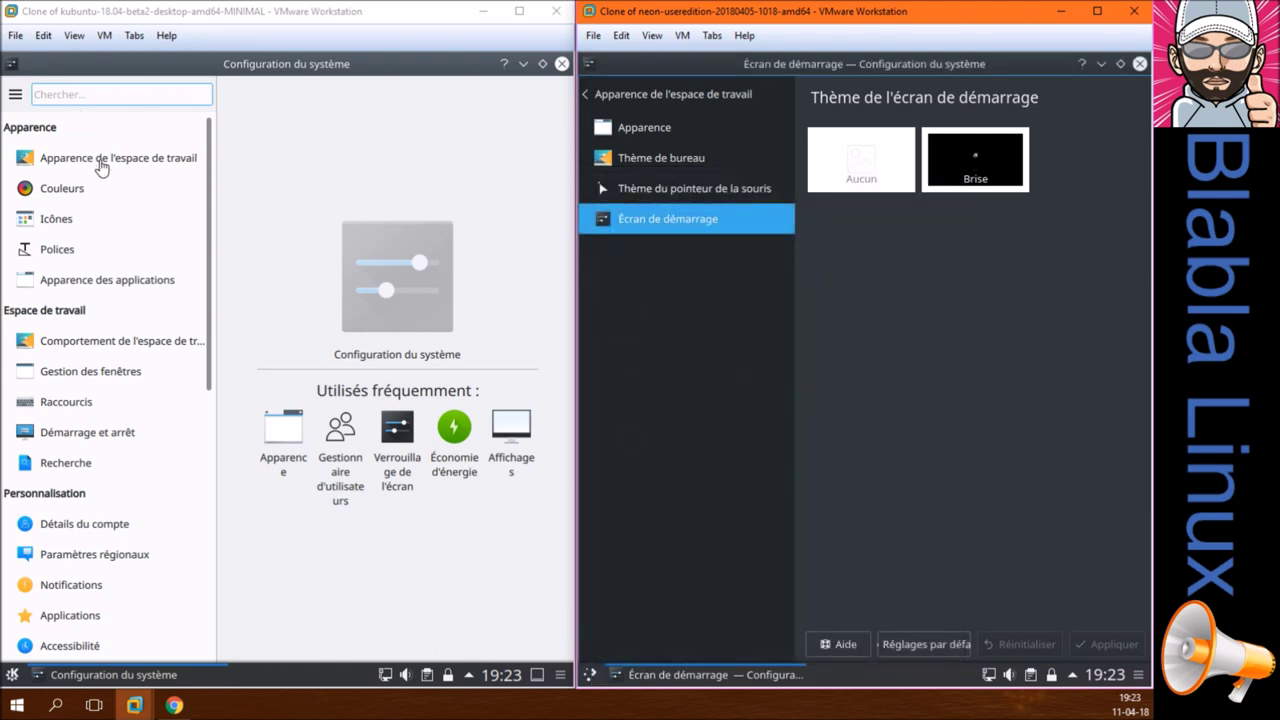
- Apply the Brise sombre global theme under Apparence de l'espace de travail in the MINIMAL clone
left_click(104, 167)
left_click(104, 162)
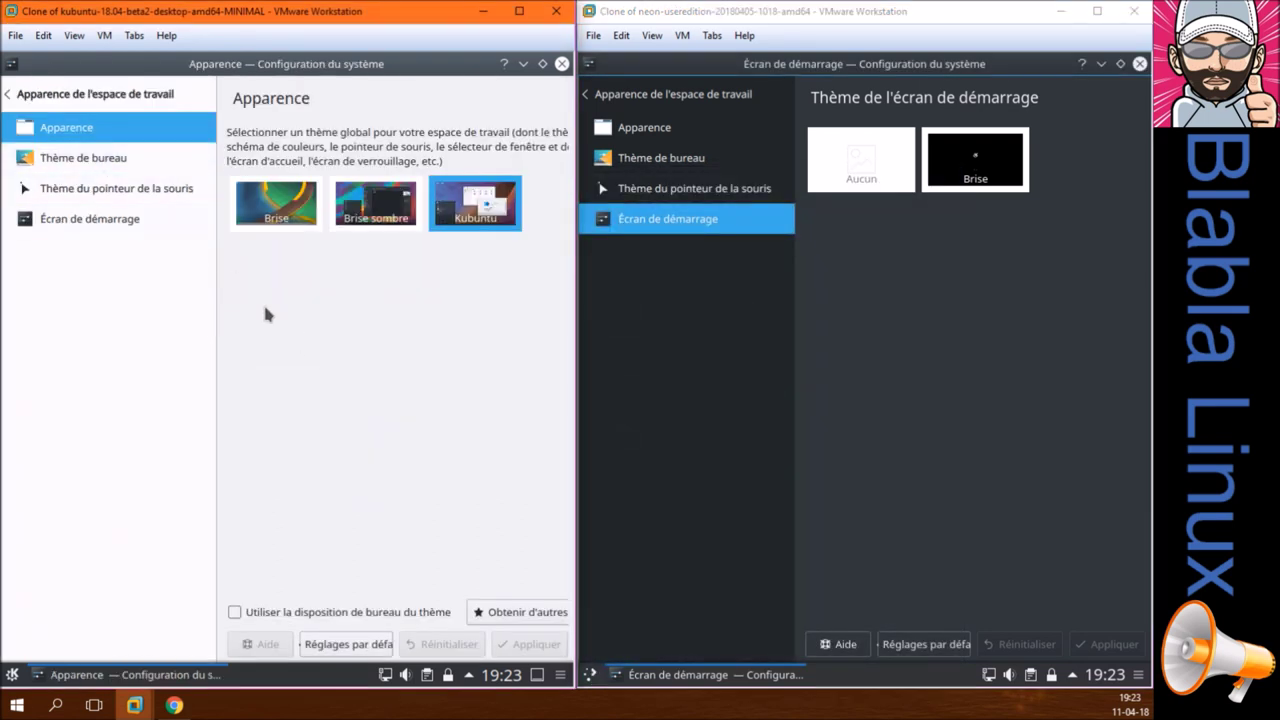
left_click(400, 212)
left_click(541, 643)
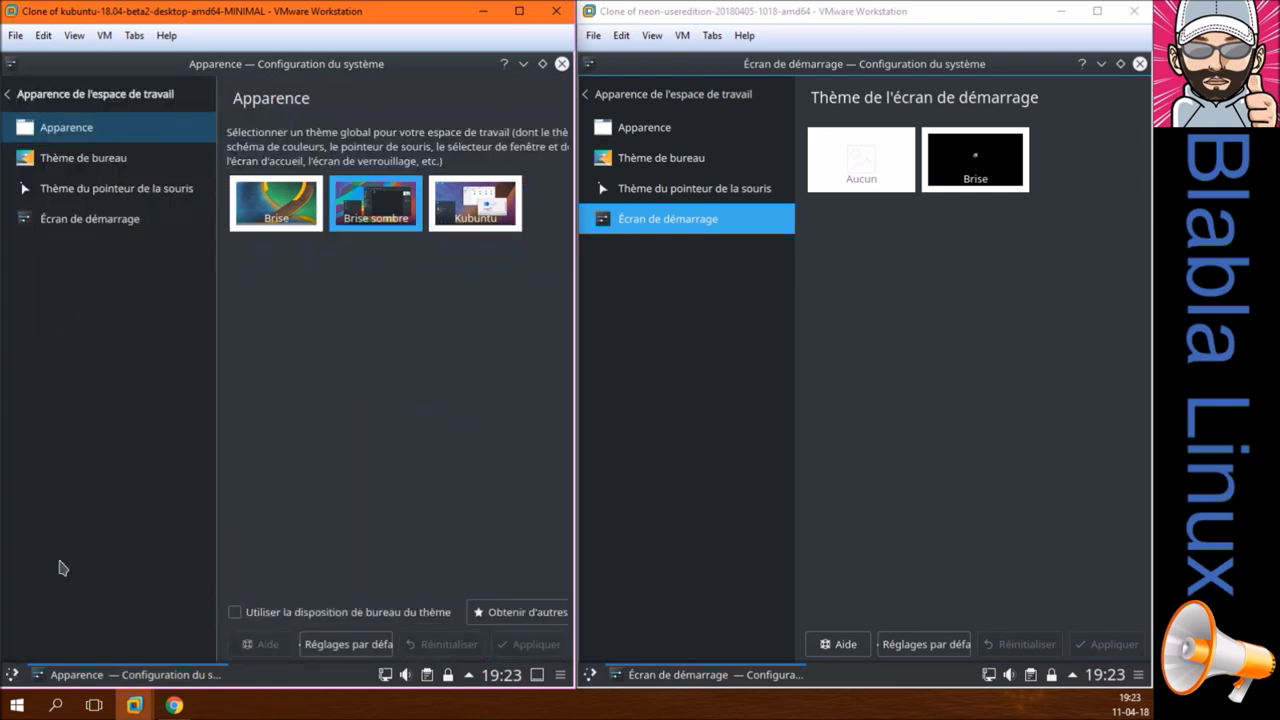
- Compare the dark-themed application launchers of the MINIMAL and neon clones side by side, closing both when finished
left_click(12, 675)
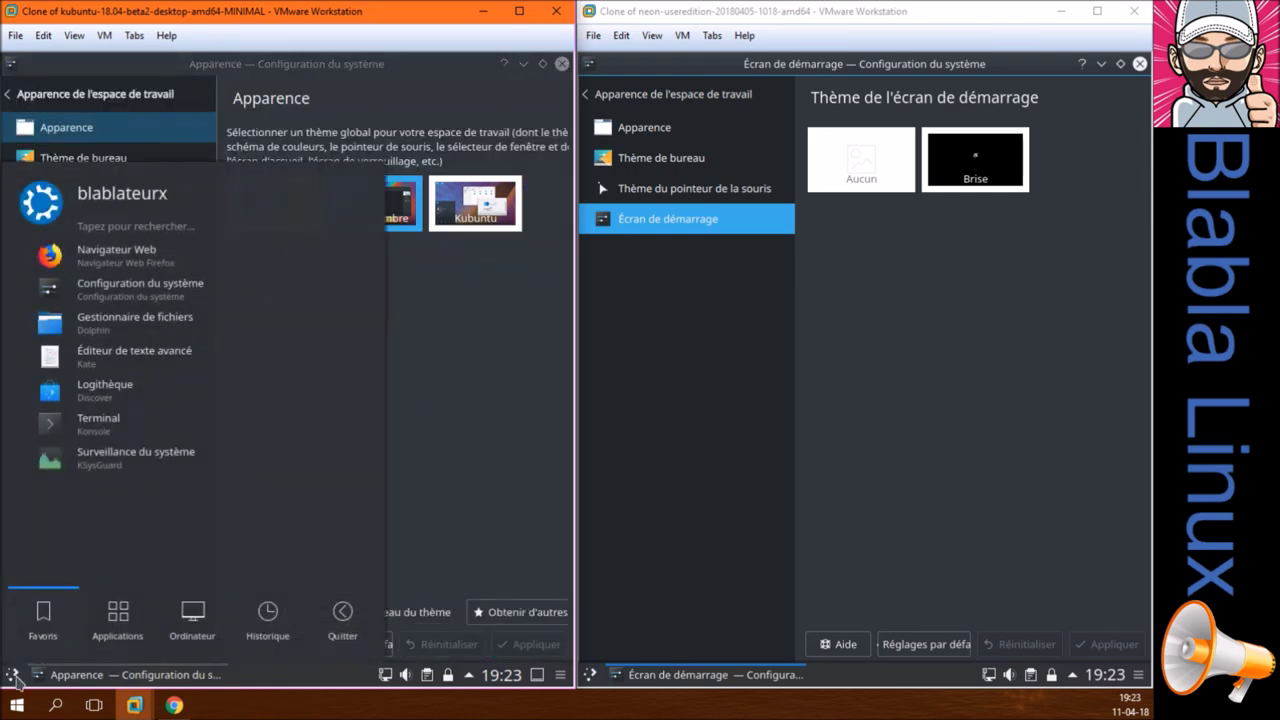
left_click(591, 675)
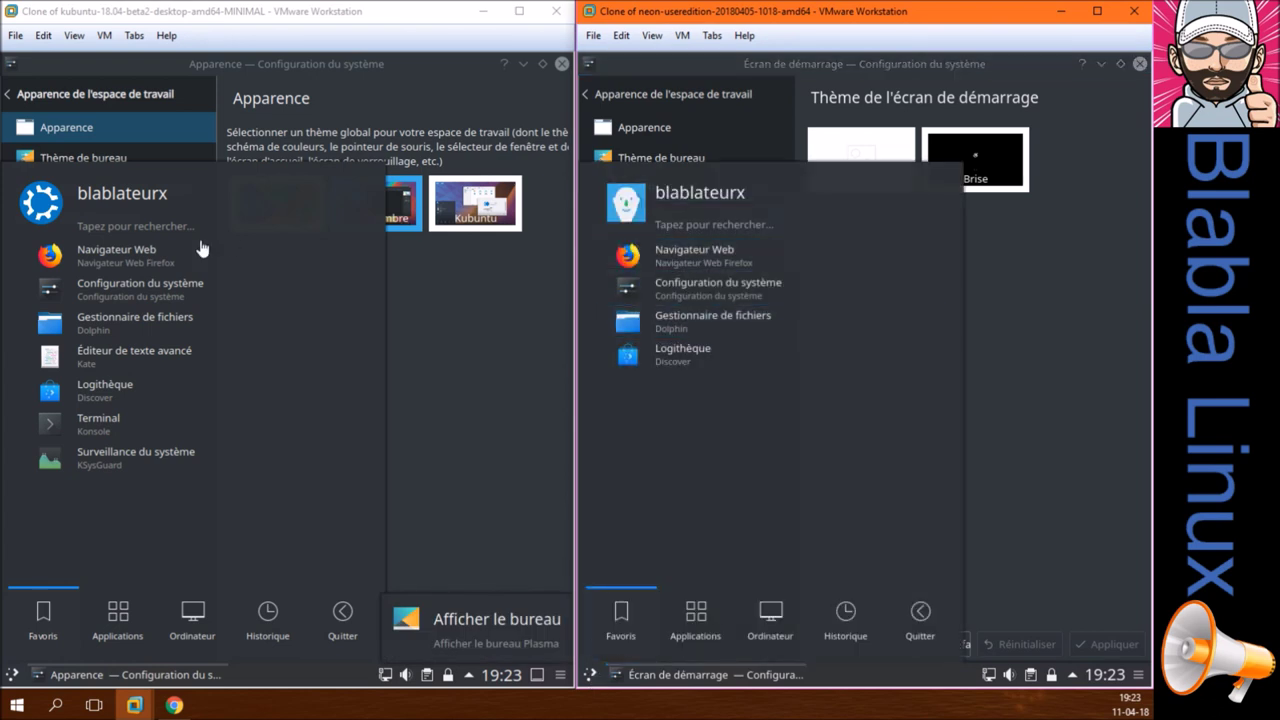
left_click(1032, 267)
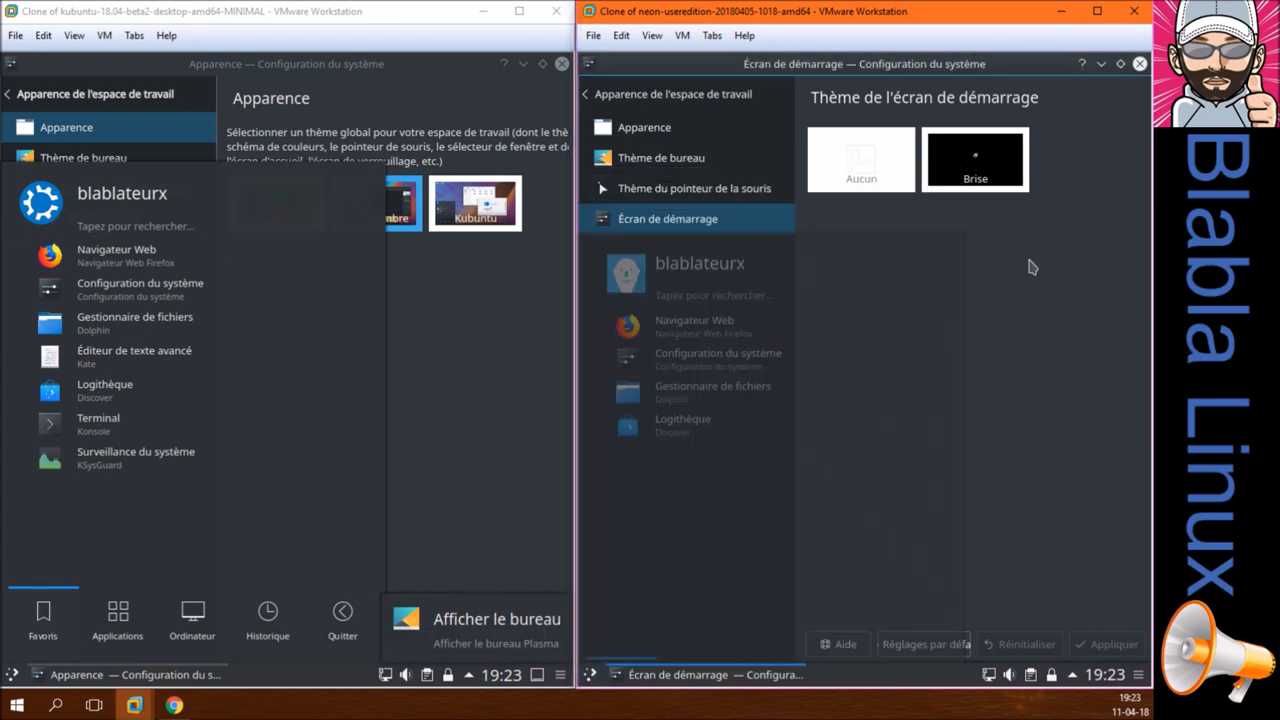
left_click(464, 432)
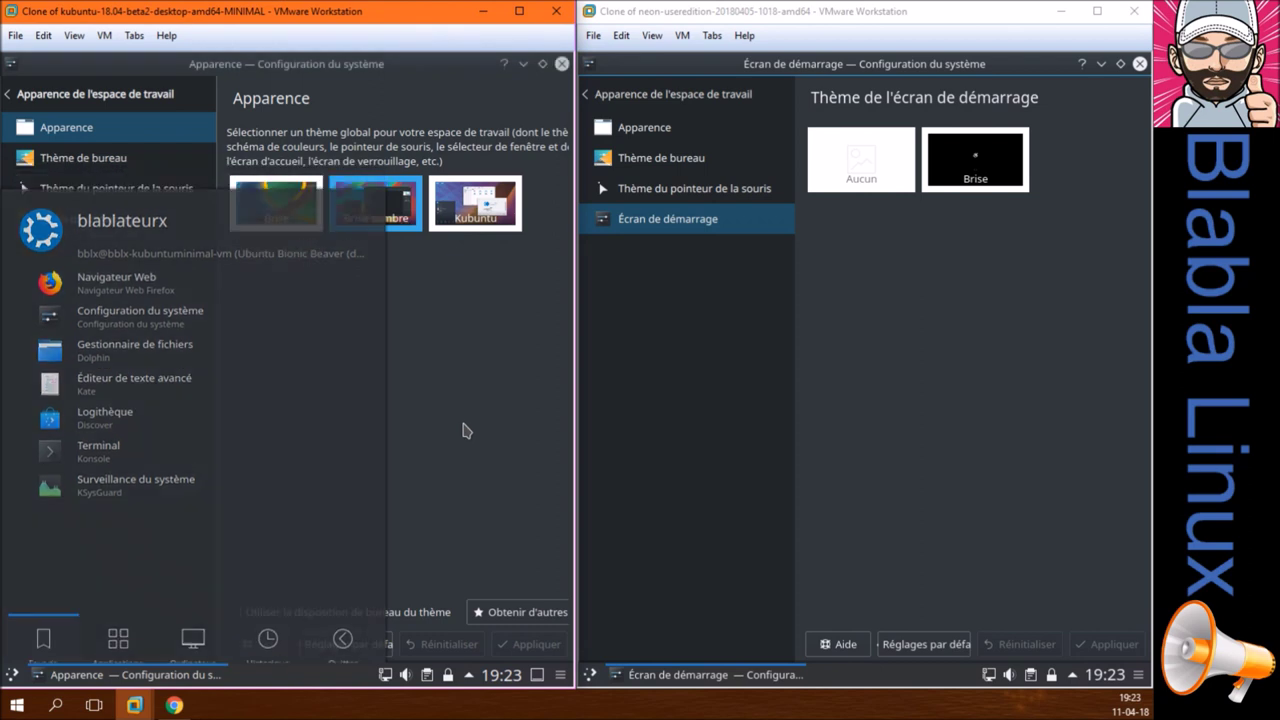